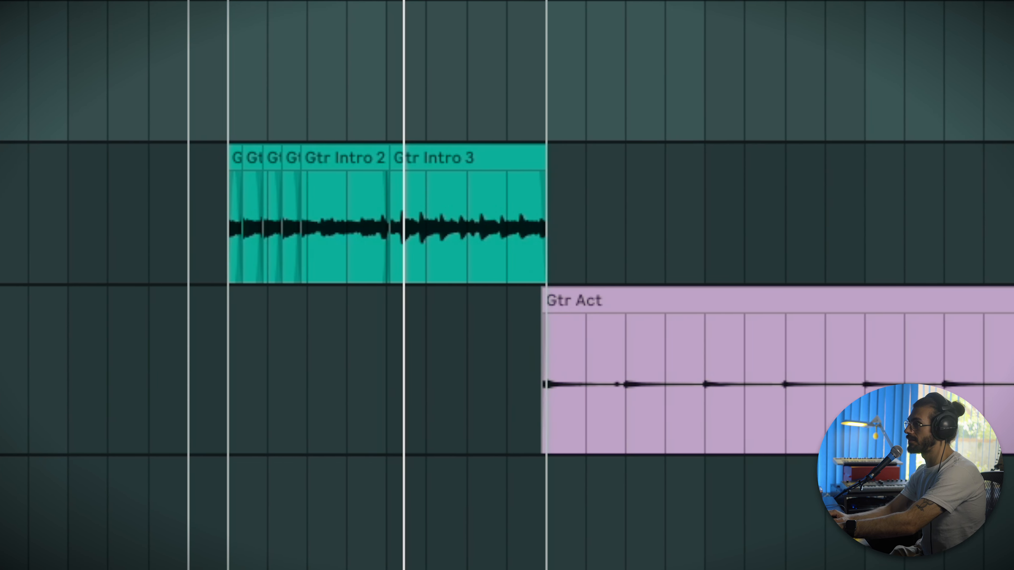
Step: Examine the verse 1 guitar layers during playback, highlighting the V1 chord clips and the Gtr Act 1 clips
scroll(252, 247, down, 20)
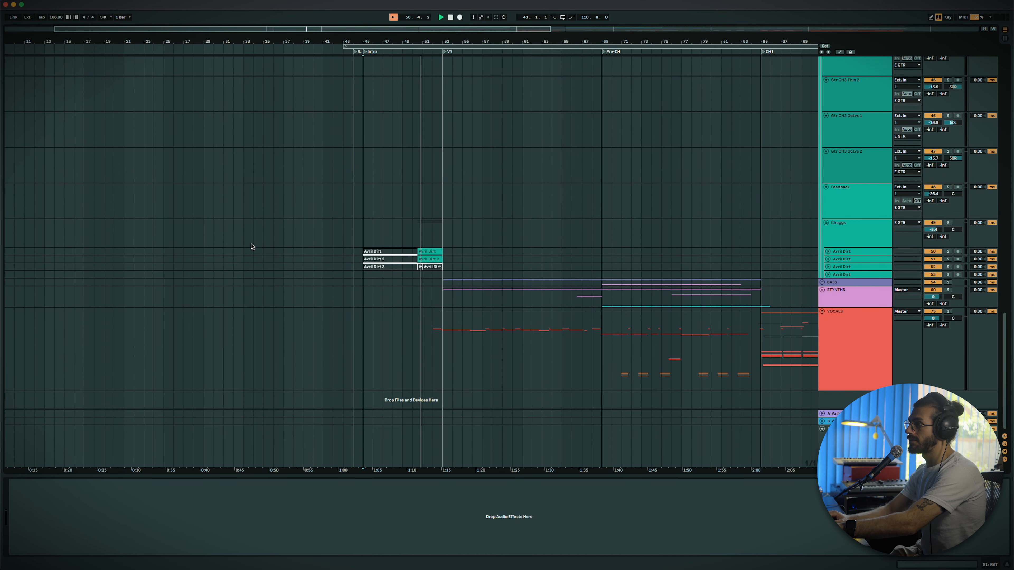
scroll(252, 246, up, 15)
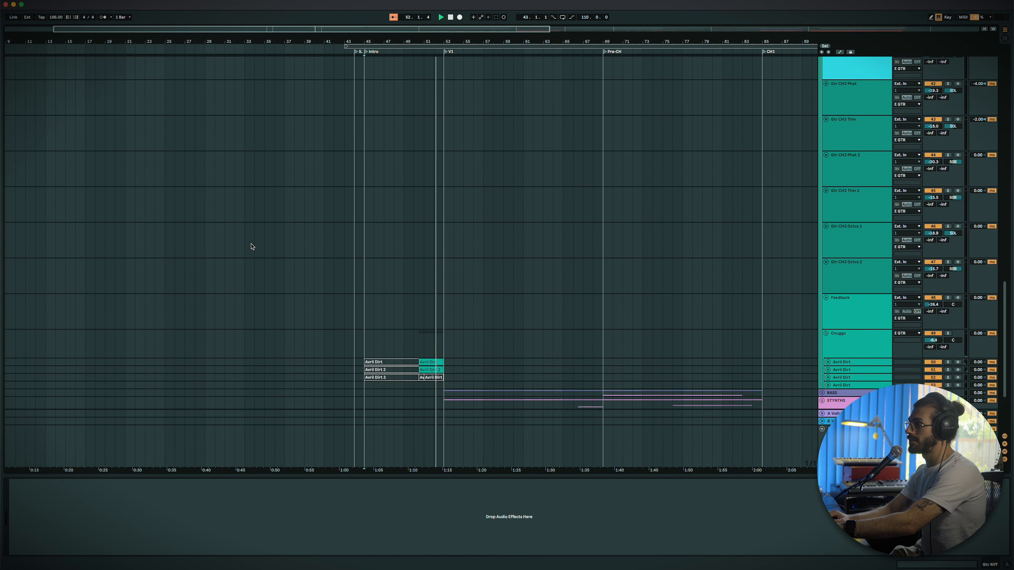
scroll(356, 312, down, 5)
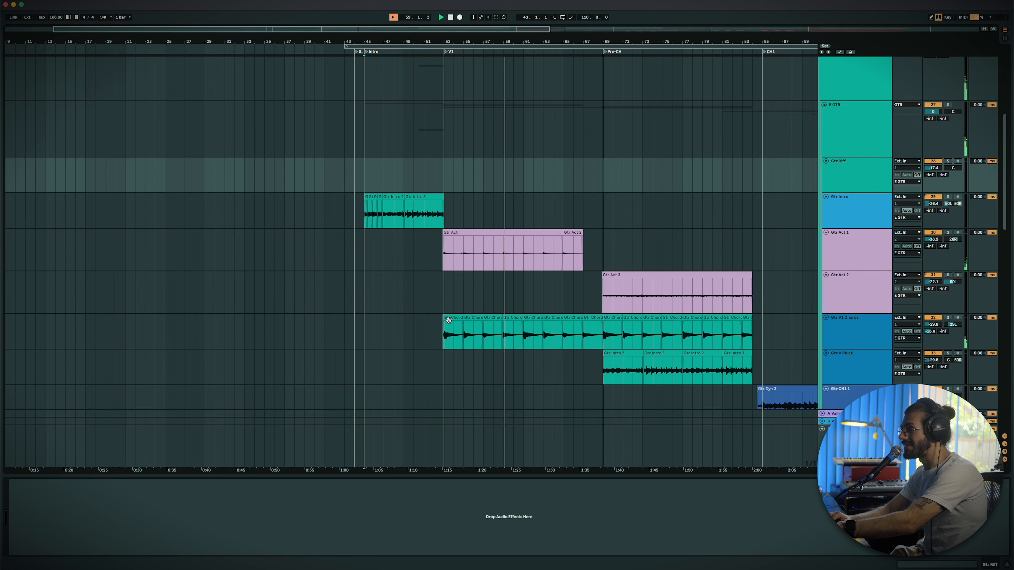
click(593, 322)
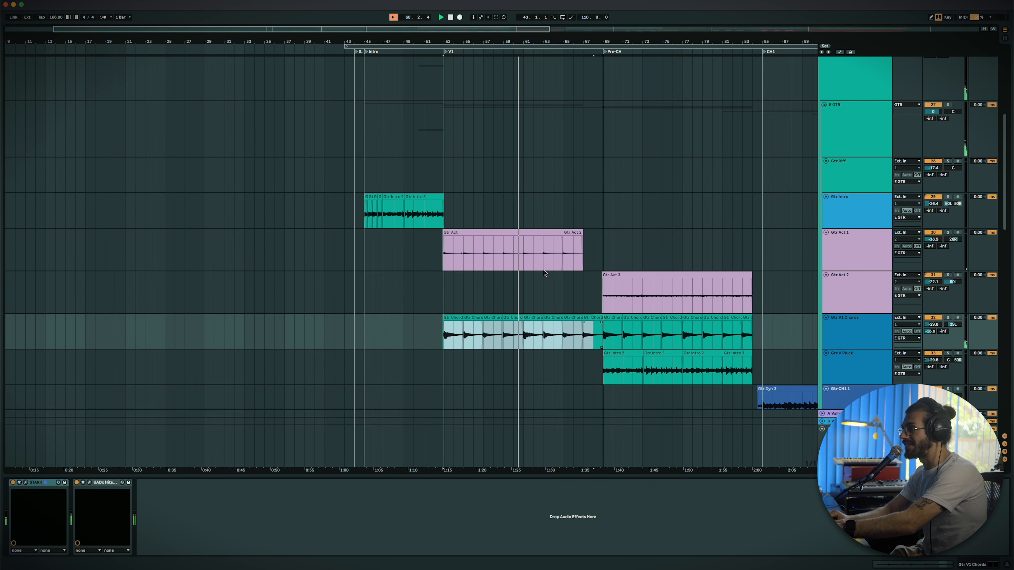
drag(586, 257, 437, 253)
scroll(436, 256, down, 5)
scroll(436, 255, right, 2)
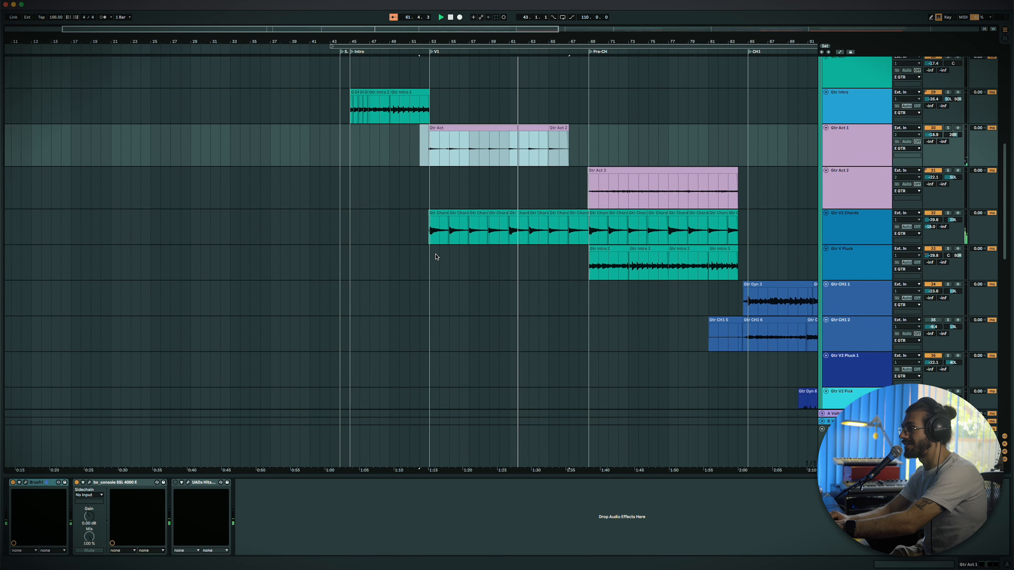
Step: Select the Gtr Intro clips before the V1 marker to show that track's effect chain
scroll(436, 257, up, 2)
scroll(436, 257, left, 1)
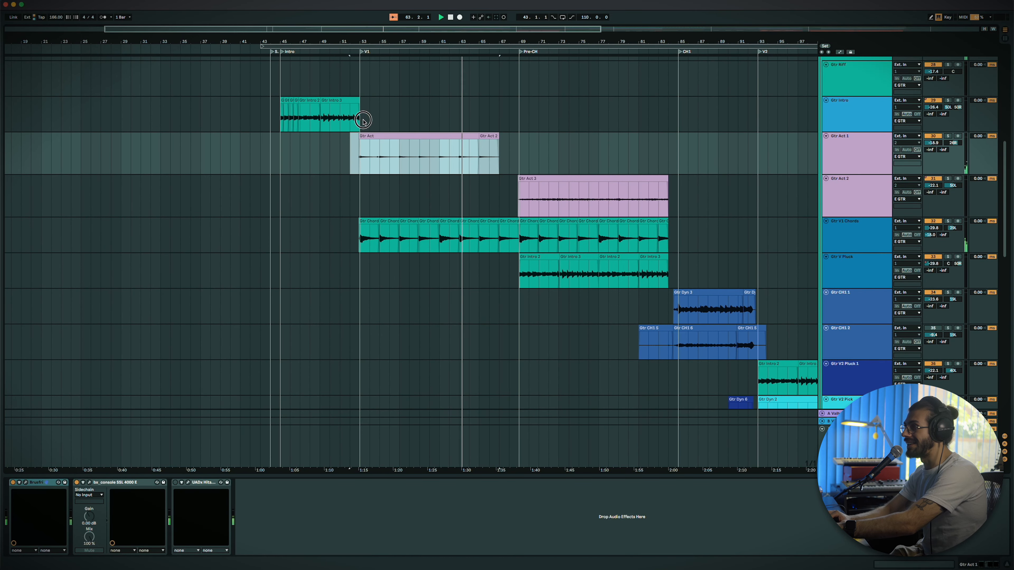
click(359, 120)
scroll(520, 143, right, 2)
scroll(520, 143, up, 1)
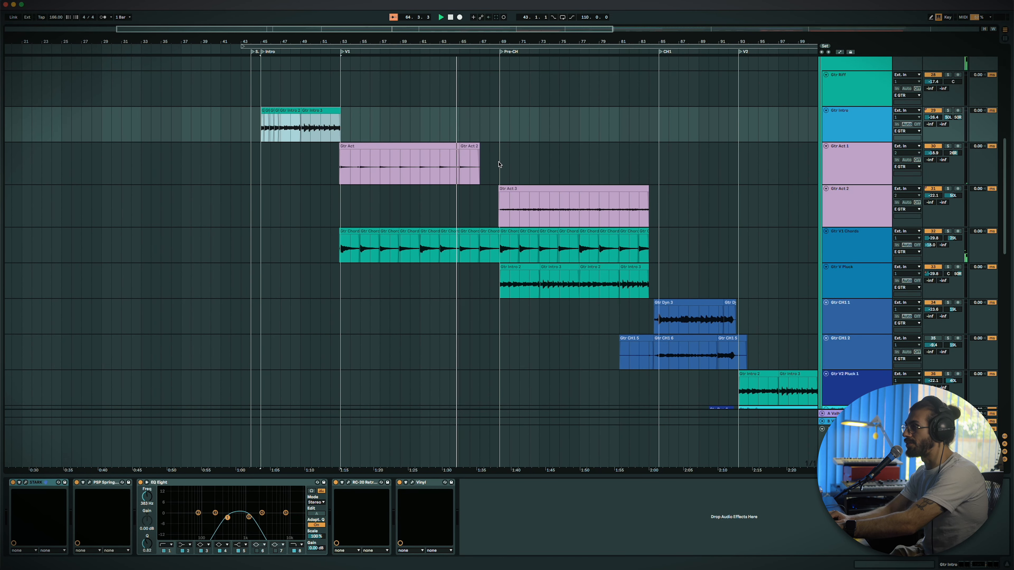
Step: Play the arrangement from the Pre-CH marker and review the pre-chorus guitar clips
click(499, 167)
key(space)
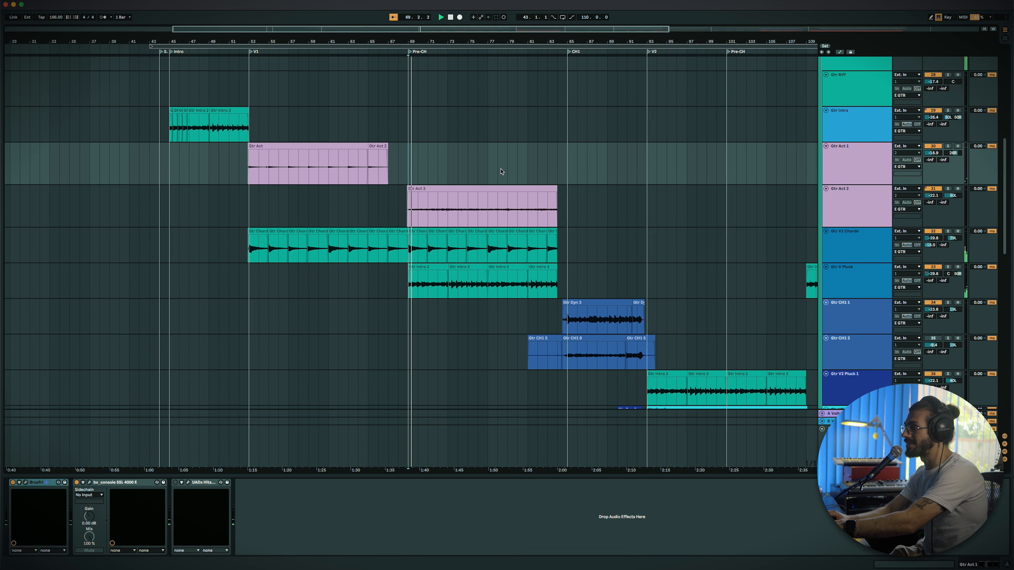
scroll(506, 223, up, 2)
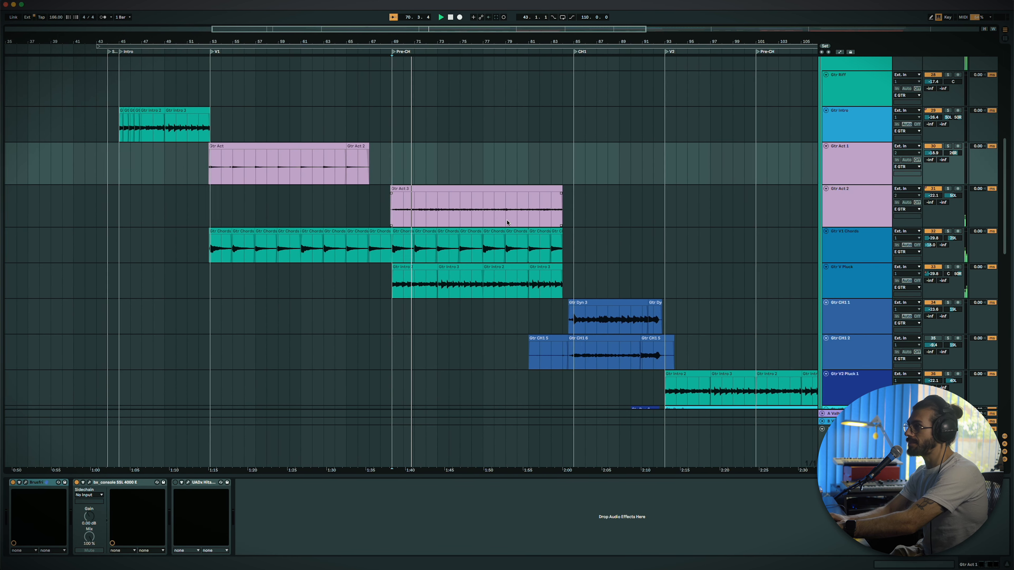
scroll(508, 223, down, 1)
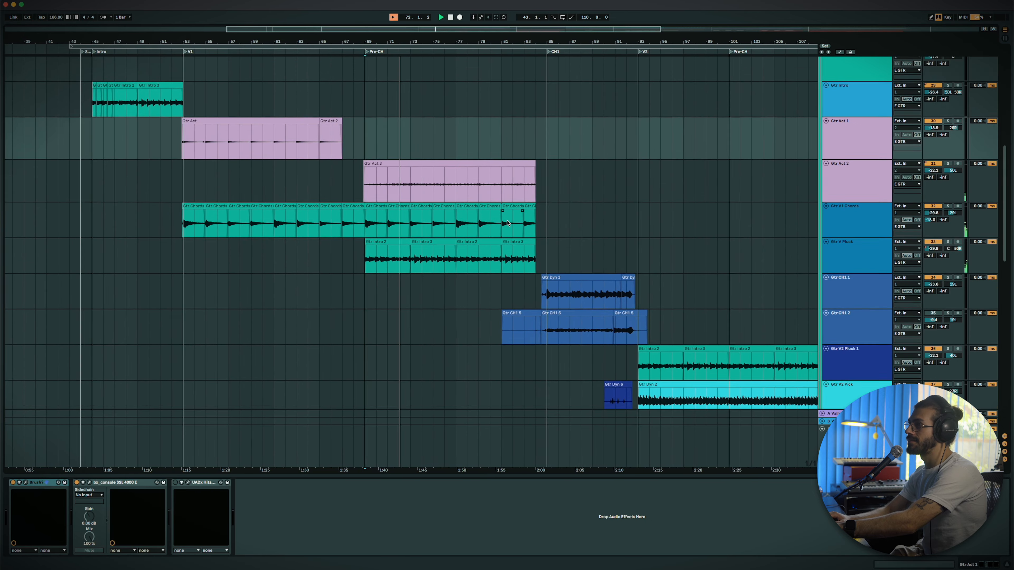
scroll(508, 223, down, 1)
scroll(508, 222, up, 1)
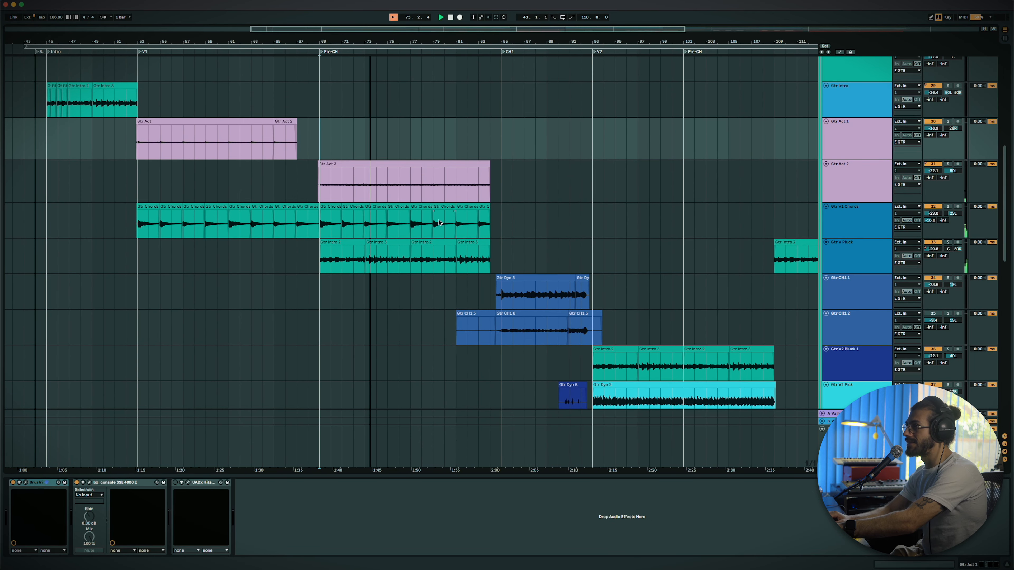
Step: Open the last ShaperBox 3 on the Gtr Act 2 track, inspect its Filter curve, and close the plugin
click(855, 185)
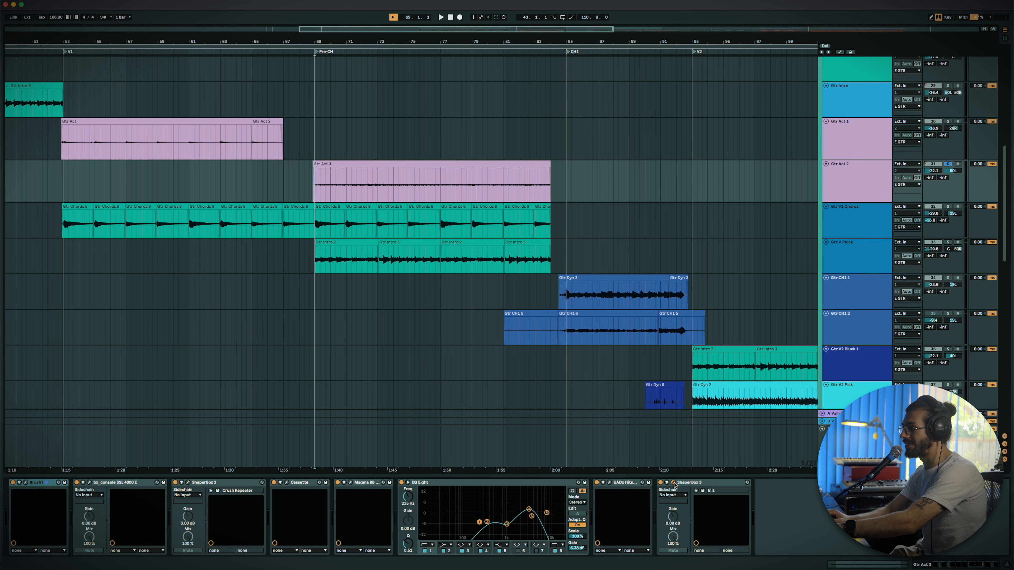
drag(579, 569, 637, 154)
click(613, 358)
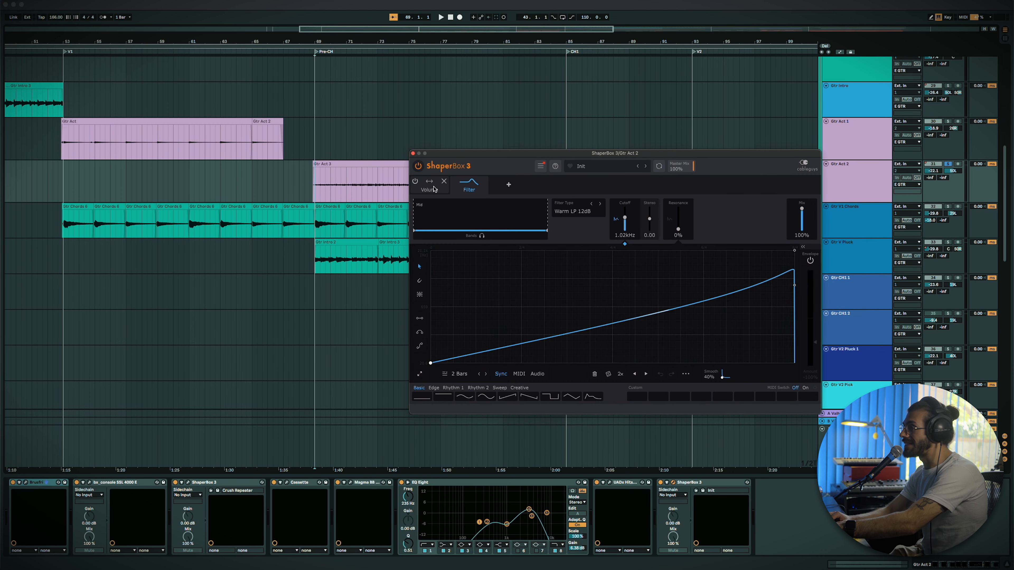
click(434, 189)
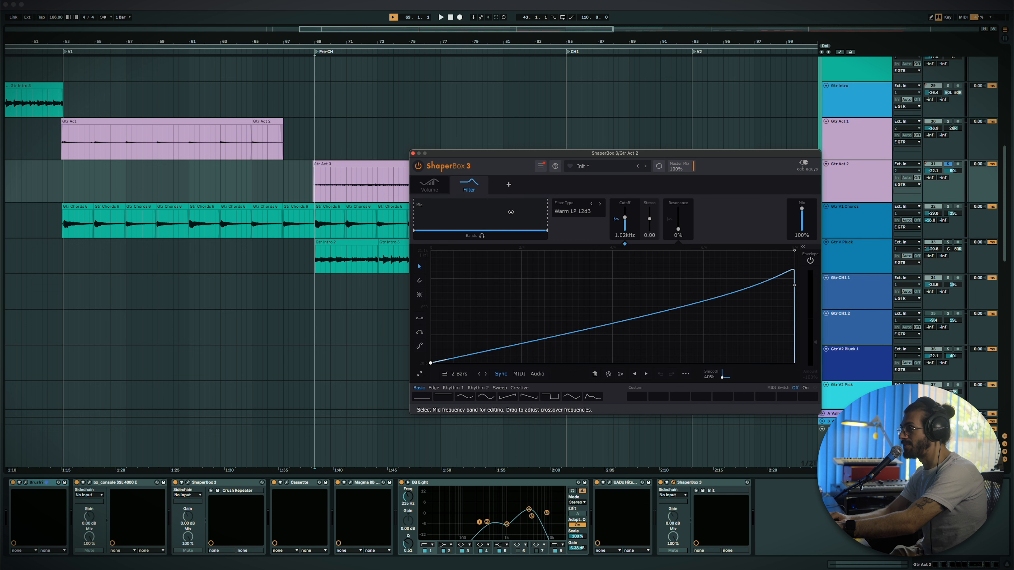
click(413, 154)
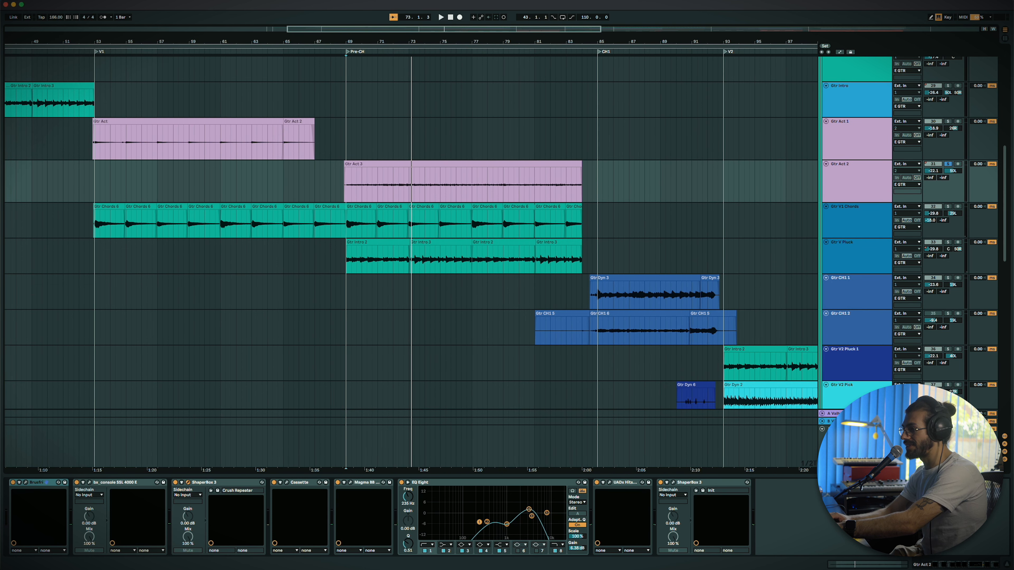
Step: Inspect the Time, Liquid and Drive shapers of the Crush Repeater ShaperBox 3 on Gtr Act 2, and start playback
drag(410, 568, 543, 183)
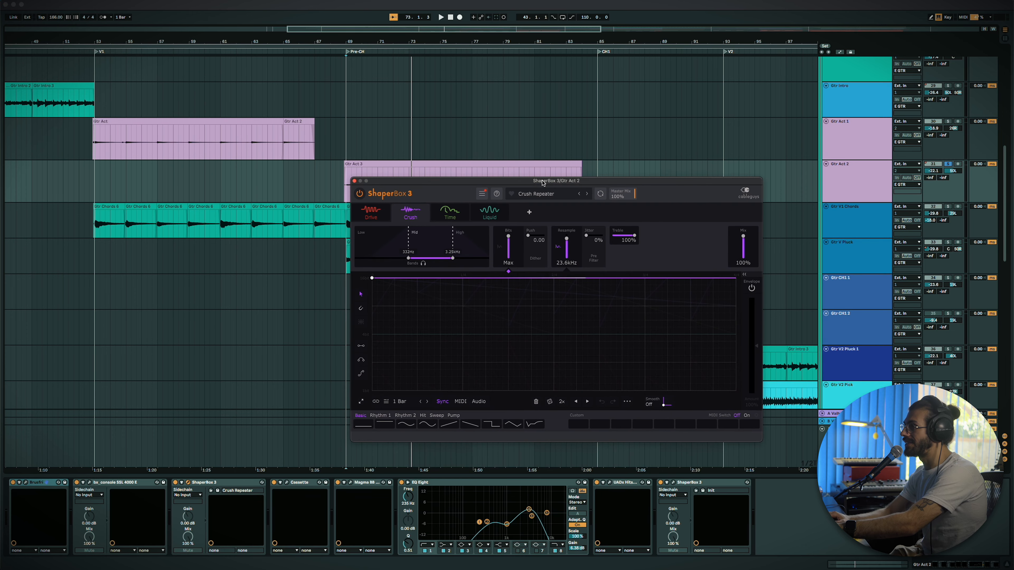
click(450, 221)
click(489, 218)
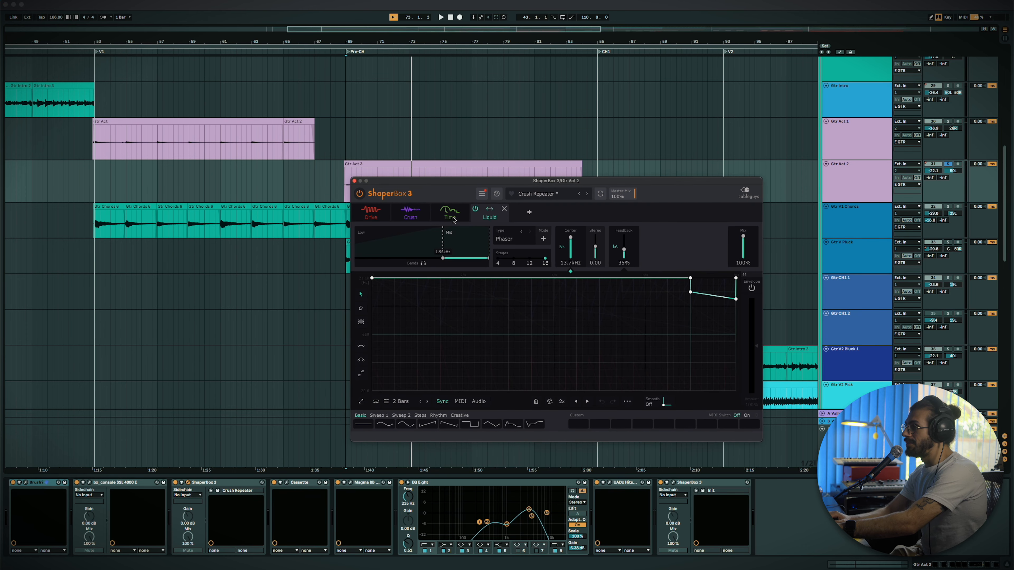
click(374, 219)
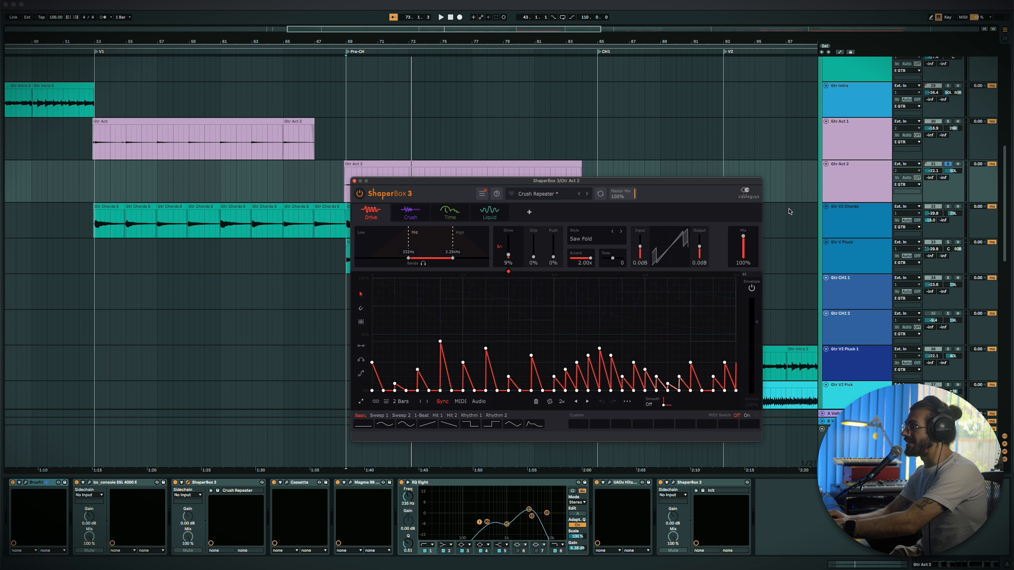
key(space)
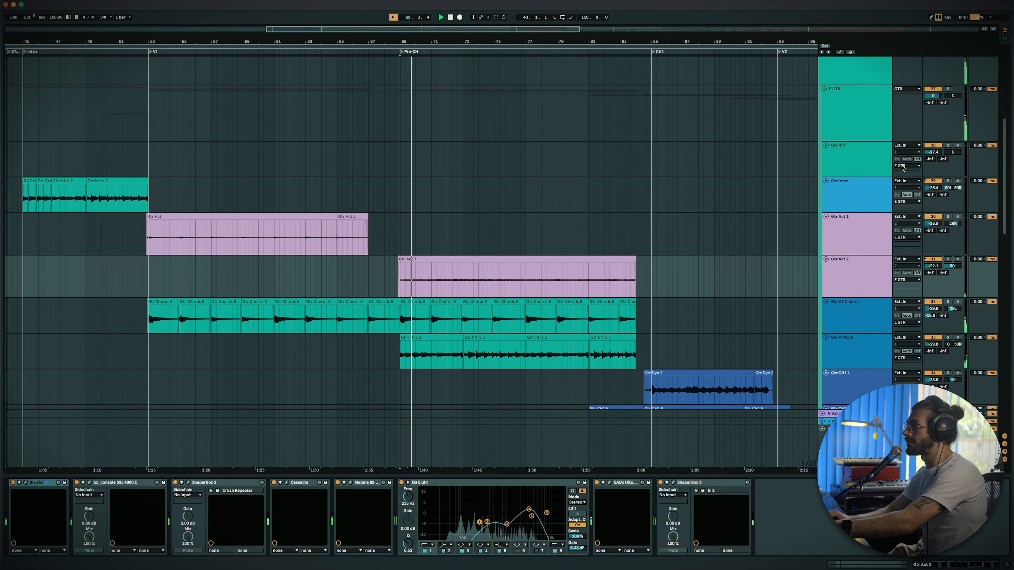
Step: Review the guitar tracks from the pre-chorus through CH1 to the verse 2 layers
scroll(903, 168, down, 2)
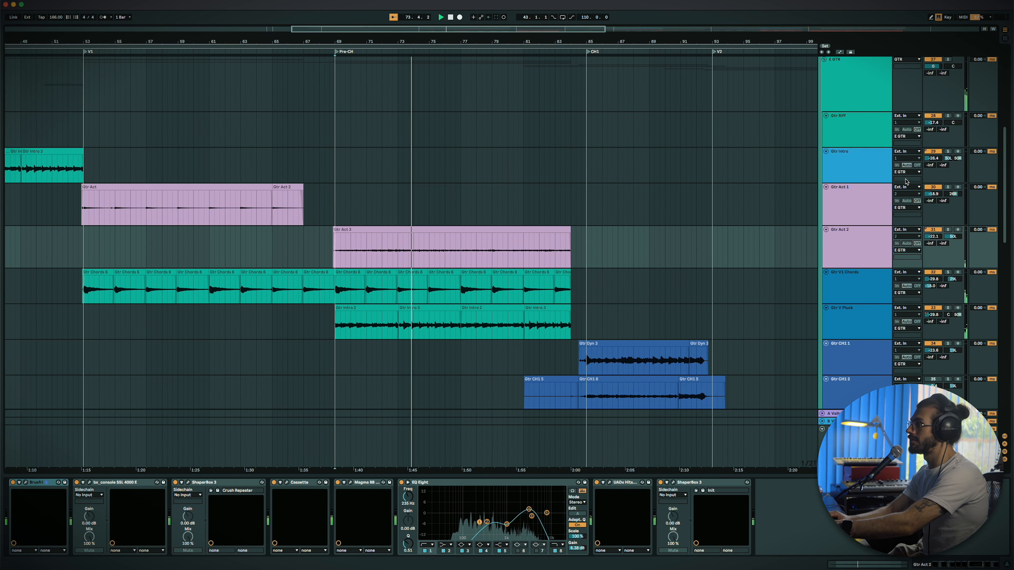
scroll(905, 181, down, 2)
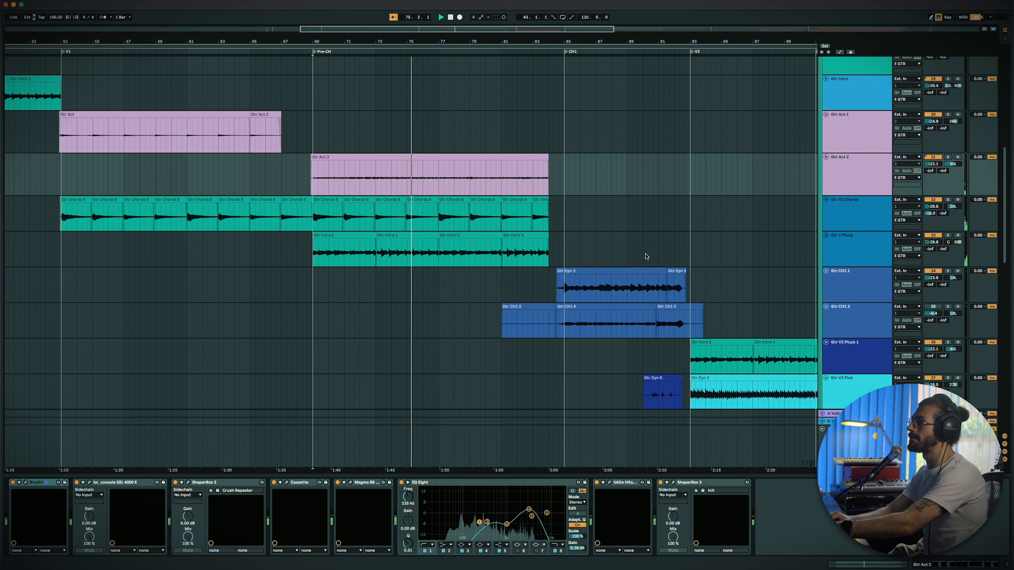
scroll(644, 254, down, 2)
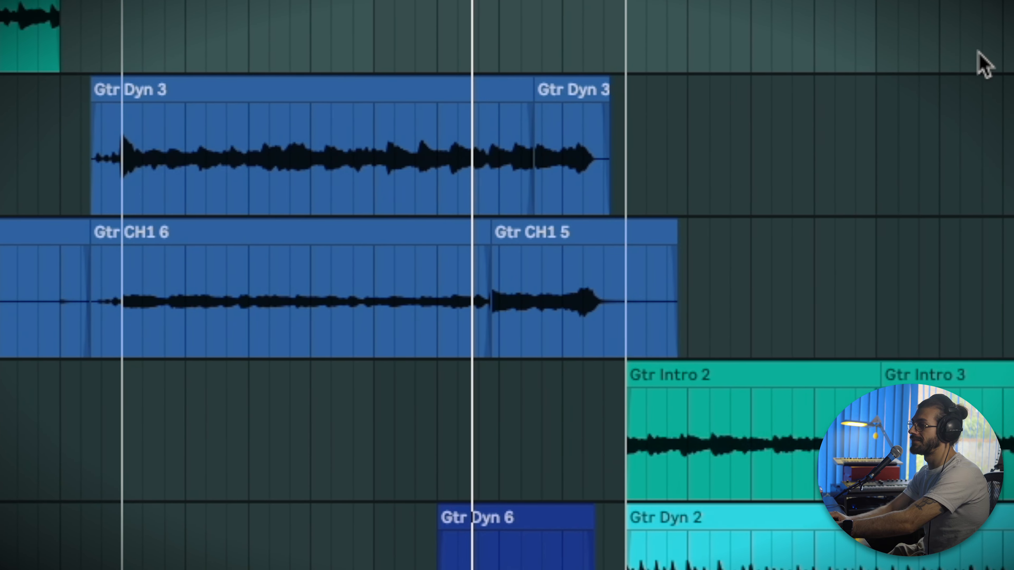
scroll(984, 64, down, 2)
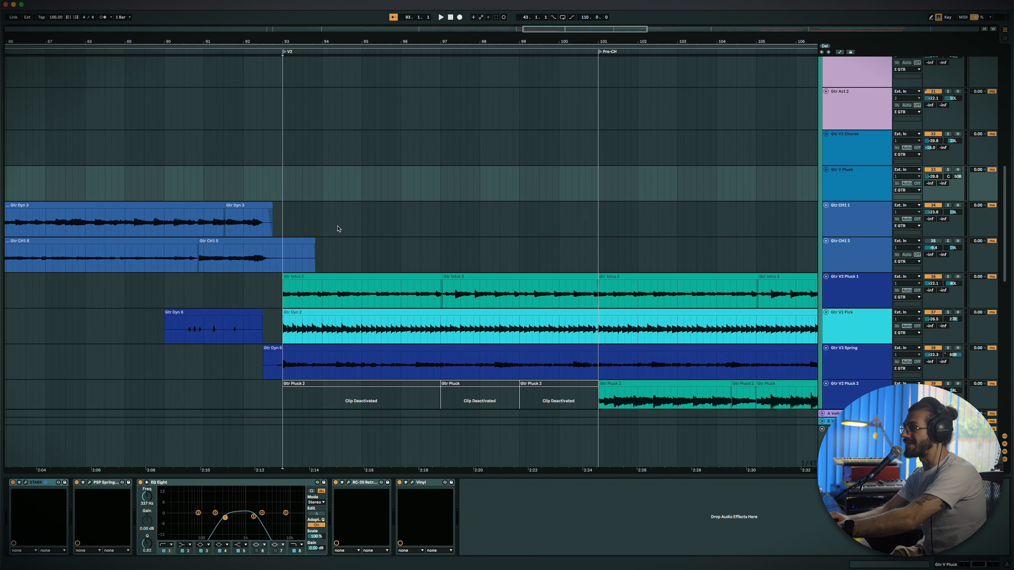
scroll(337, 226, right, 5)
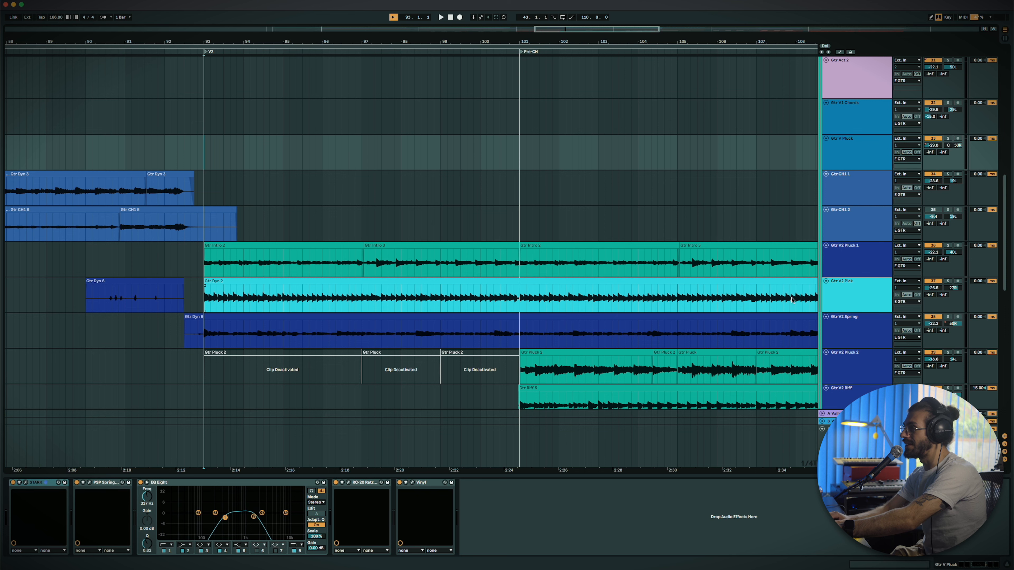
Step: Play from the V2 marker with Gtr V2 Spring, Gtr V2 Pick and Gtr V2 Pluck 1 soloed to hear the layers
click(855, 260)
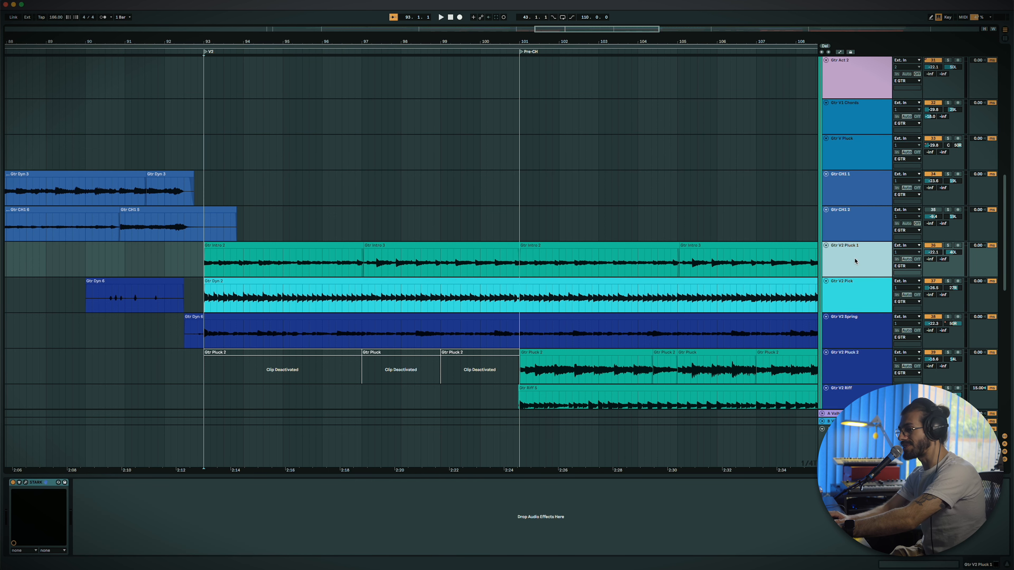
key(space)
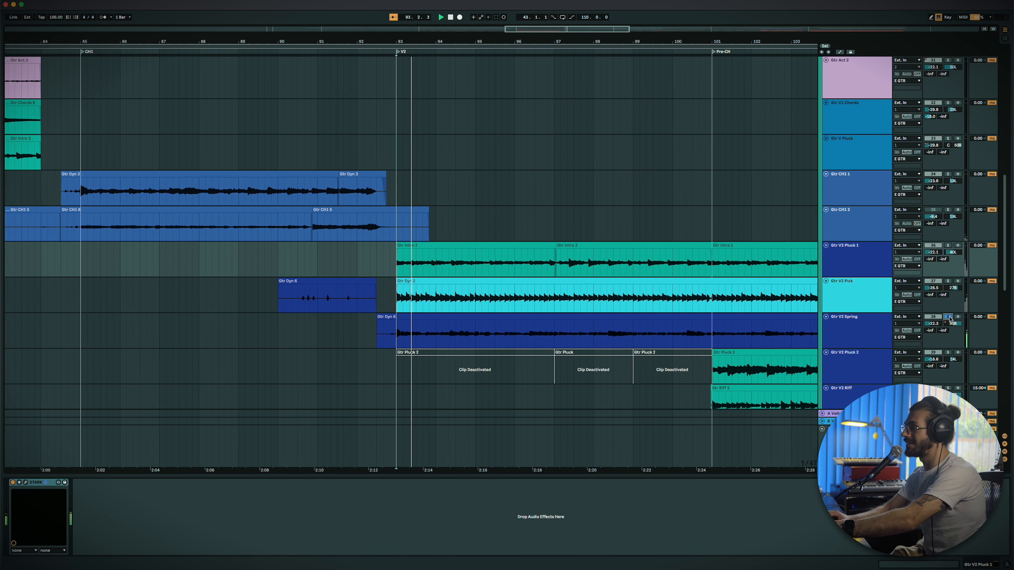
click(948, 318)
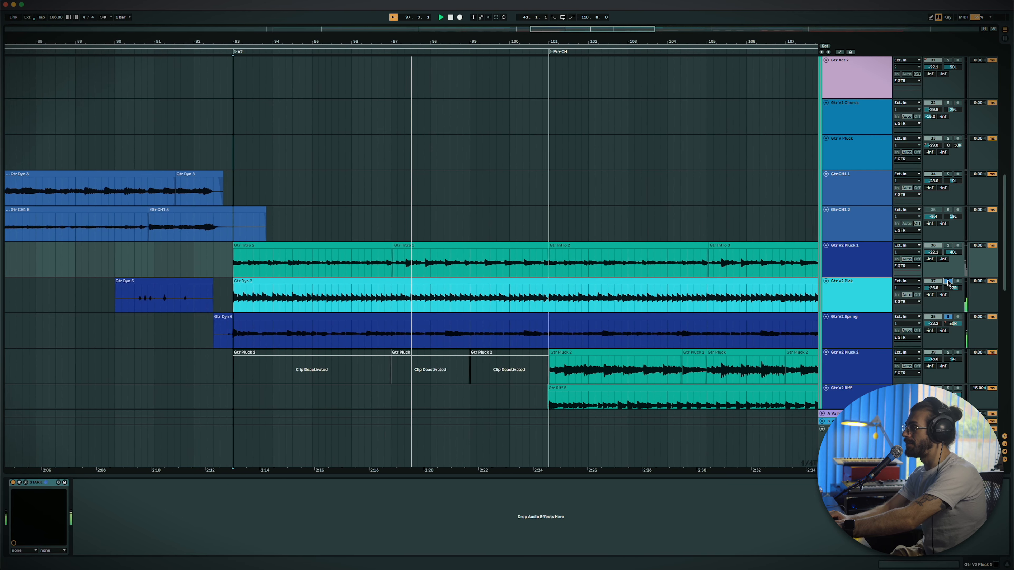
click(949, 246)
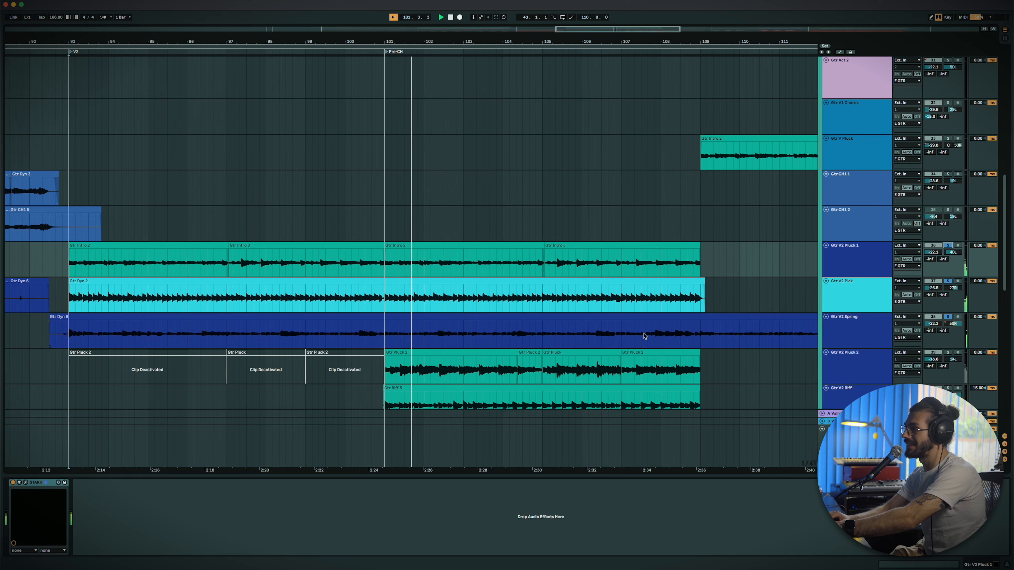
Step: Listen to the Gtr V2 Riff and Gtr V2 Spring parts soloed in the second pre-chorus
scroll(644, 336, down, 3)
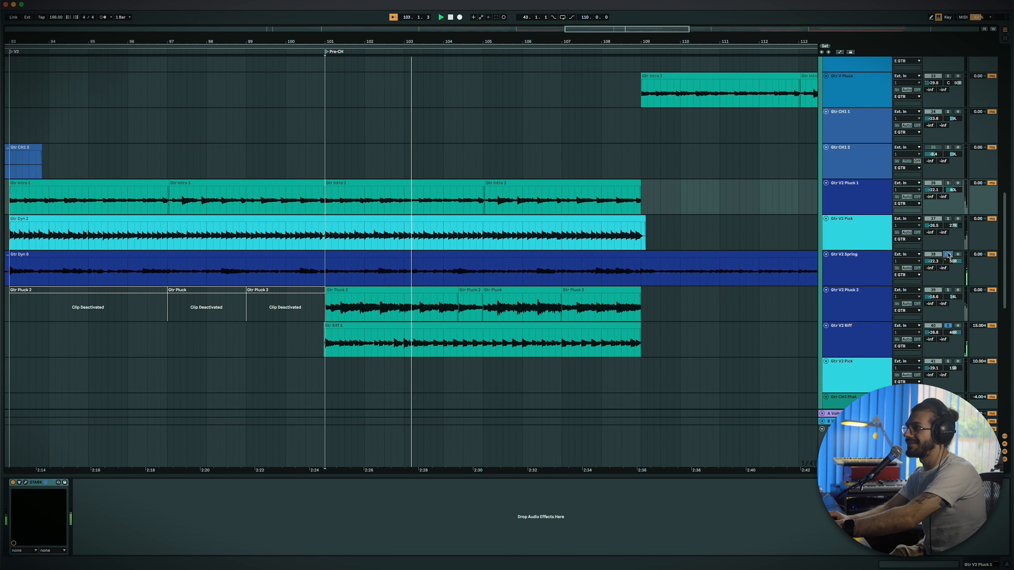
click(948, 255)
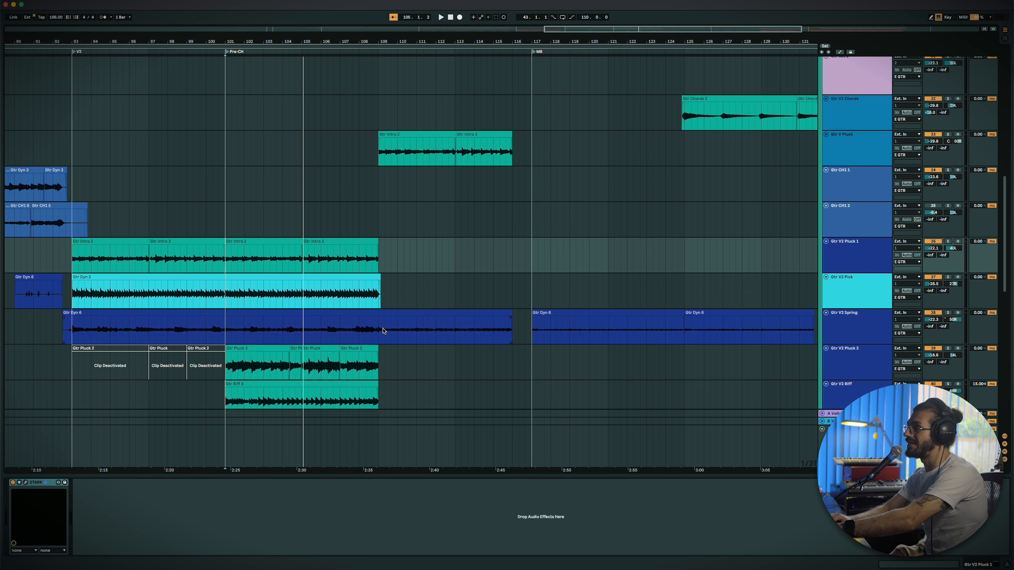
Step: Play the Gtr V2 Spring section from bar 109 and again from the M8 marker to hear its filter movement
click(382, 330)
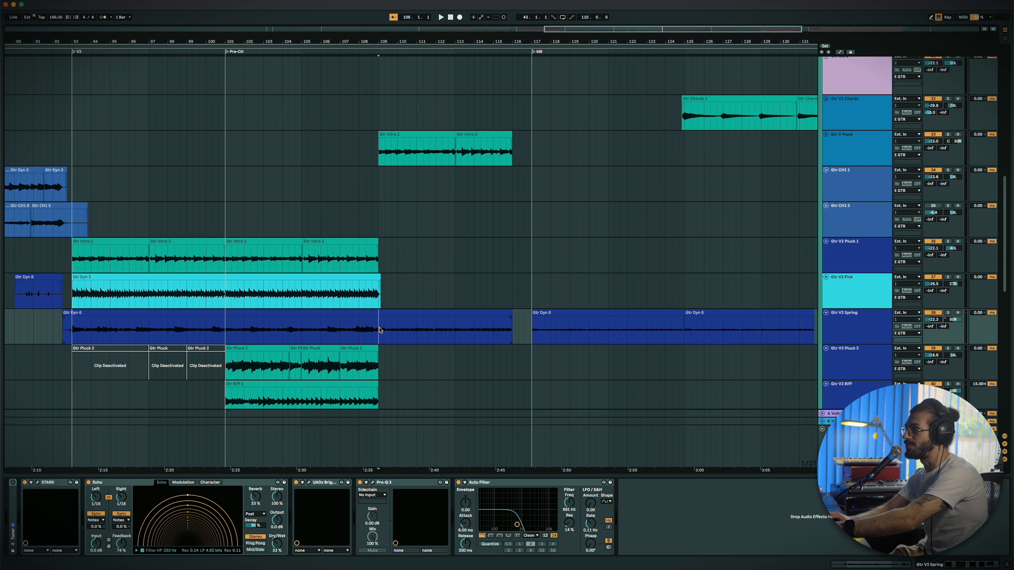
key(space)
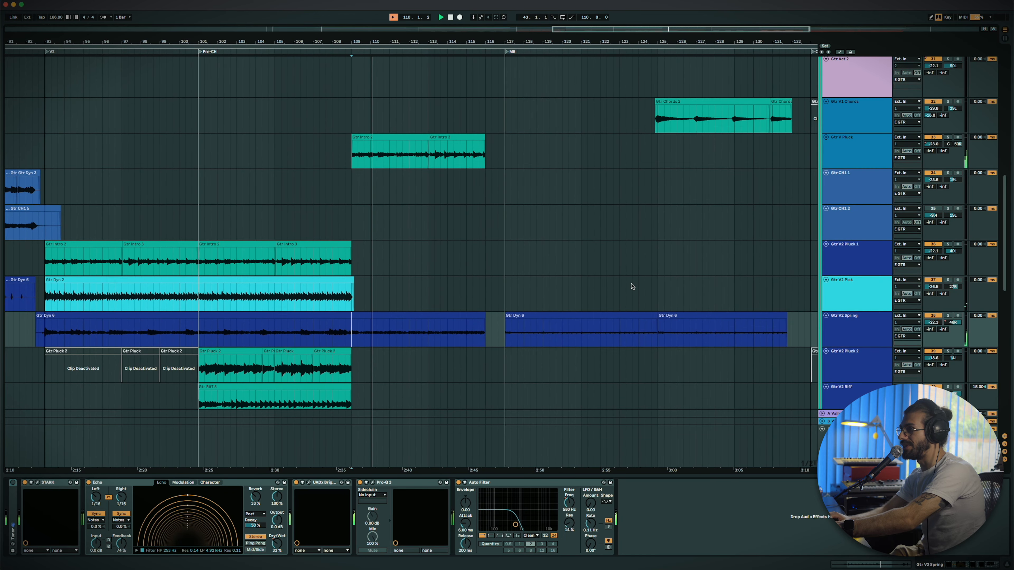
scroll(632, 287, up, 1)
click(500, 355)
scroll(500, 354, right, 2)
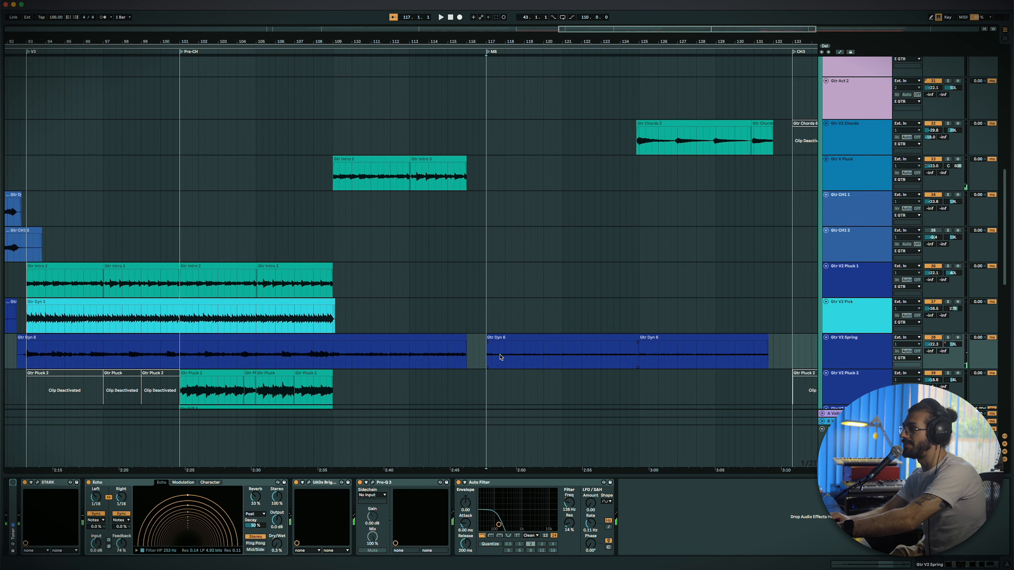
key(space)
scroll(501, 357, right, 1)
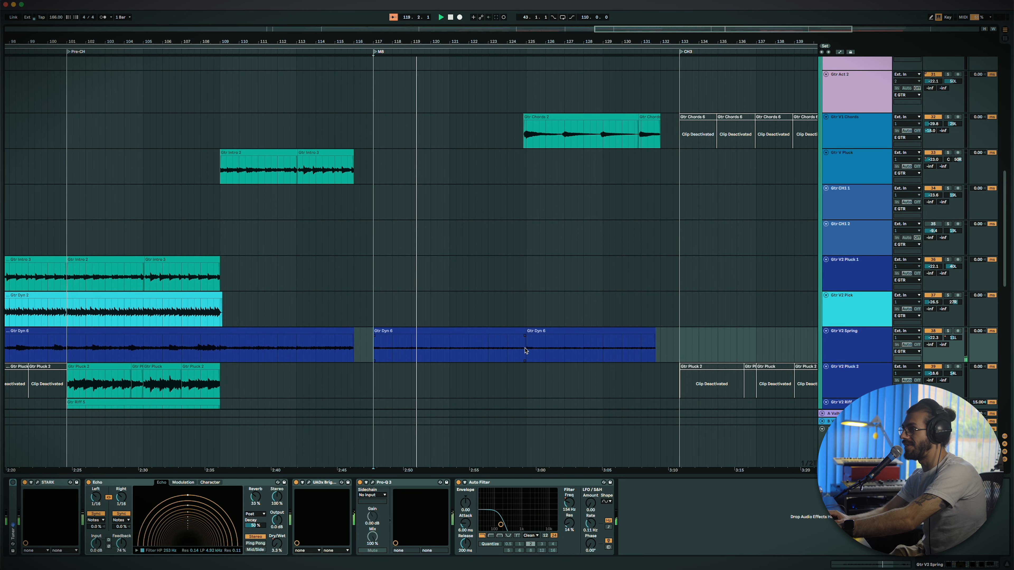
scroll(526, 350, right, 1)
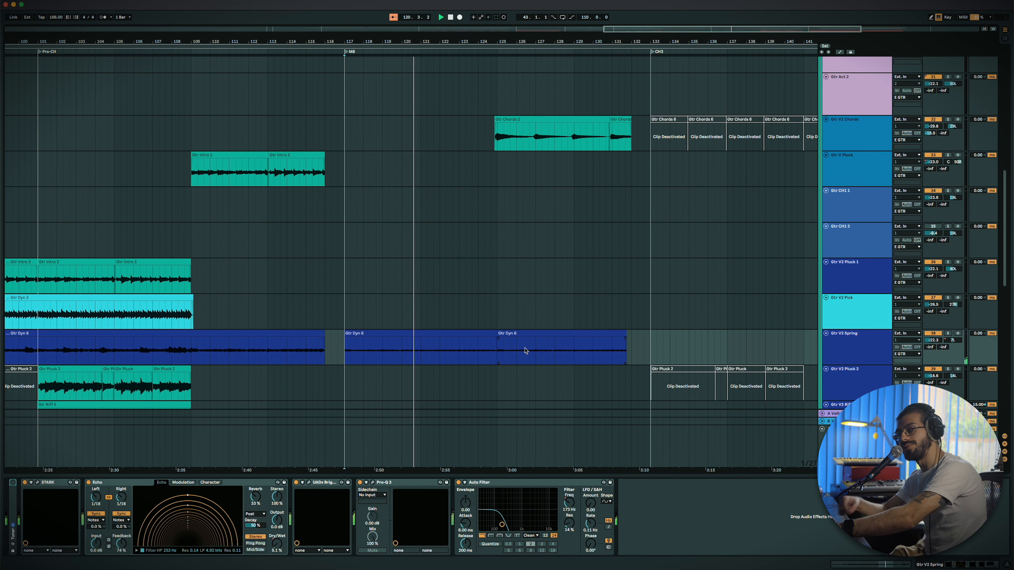
Step: Follow the soloed Gtr V2 Spring part through the M8 section and review the guitar tracks used in CH3
scroll(502, 353, right, 2)
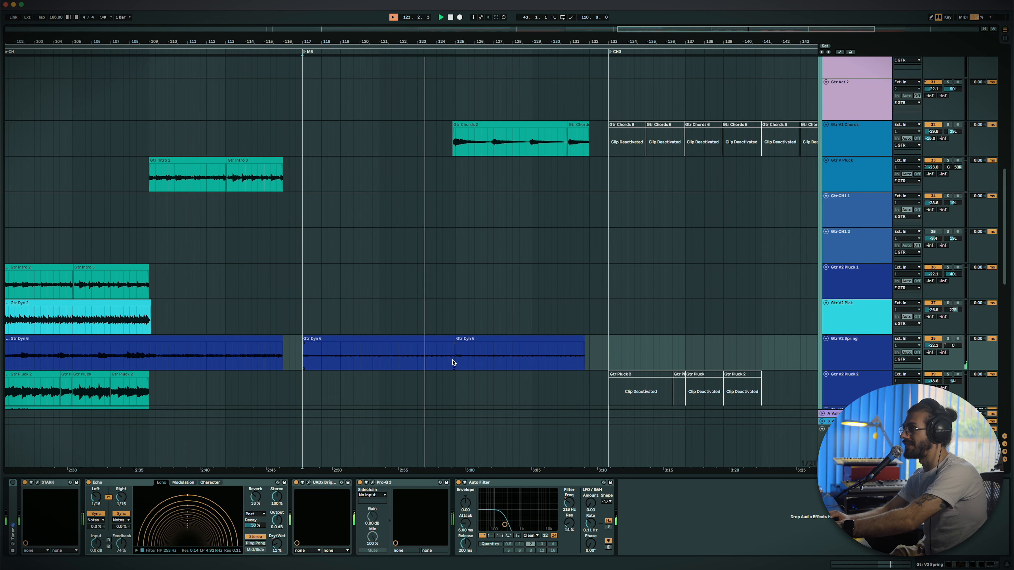
scroll(454, 363, up, 2)
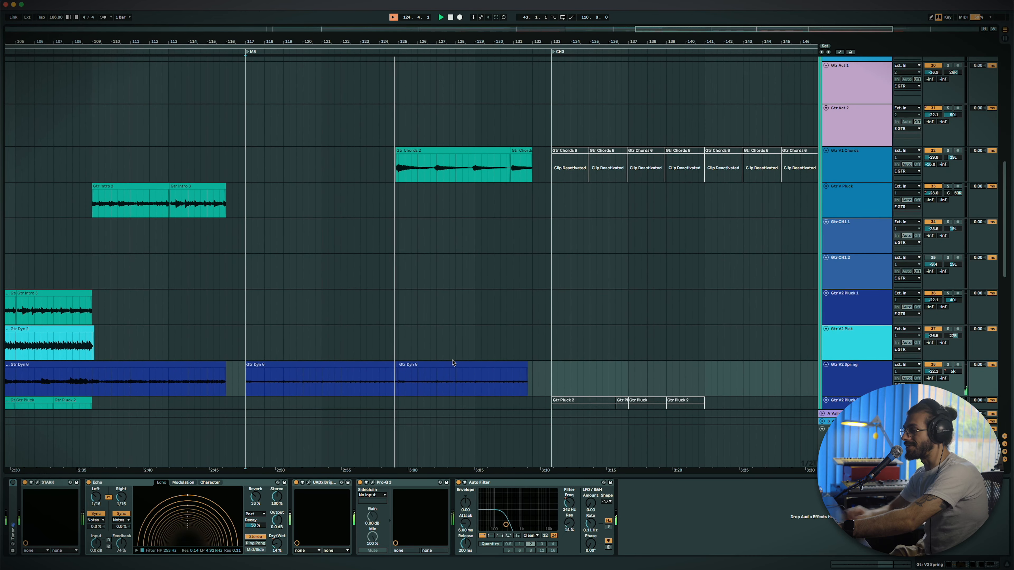
scroll(453, 363, down, 1)
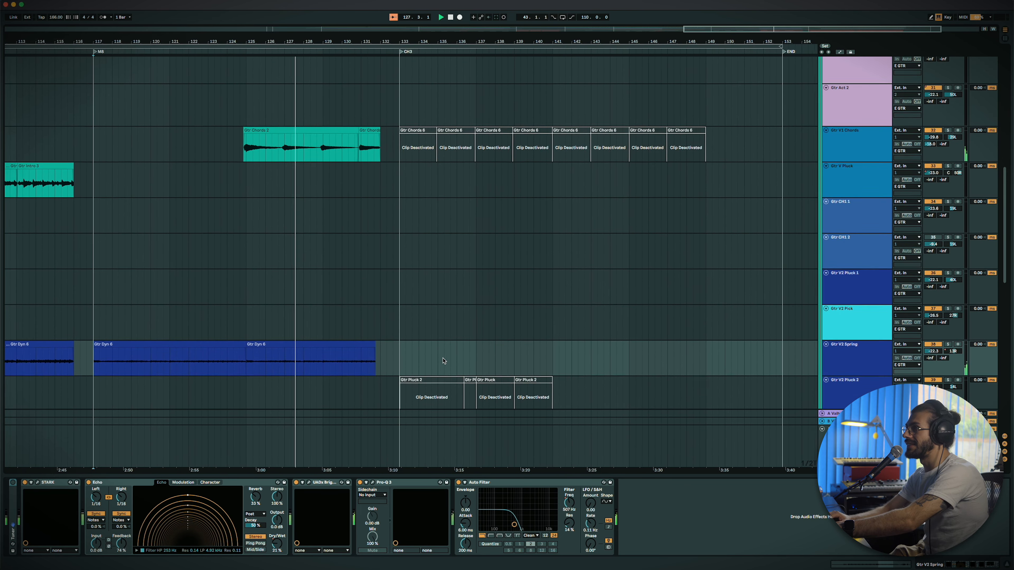
scroll(444, 361, down, 10)
scroll(444, 361, up, 5)
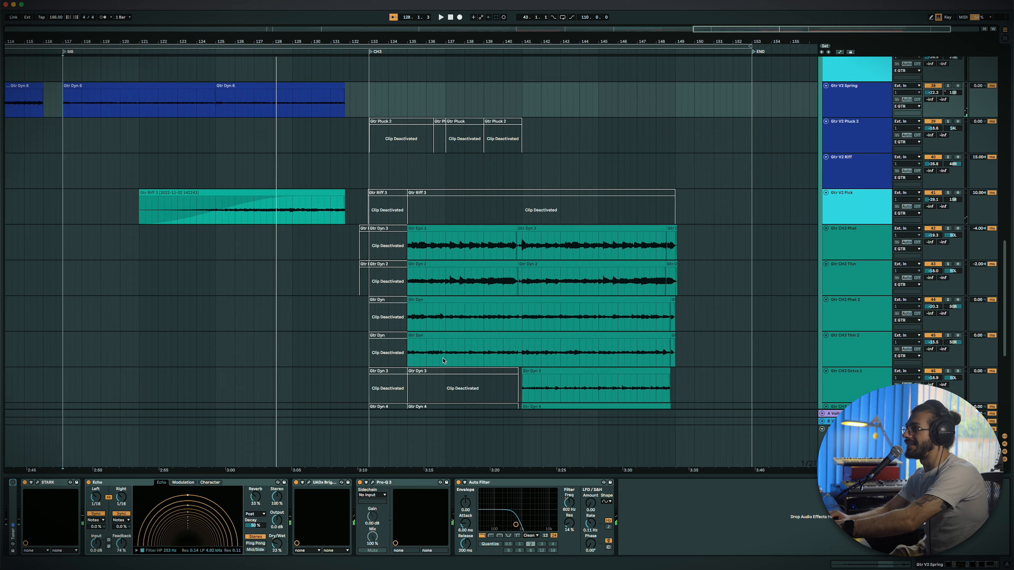
scroll(442, 358, down, 6)
Step: Play from the CH3 marker and look over the Gtr CH3 tracks down to the Feedback track
click(366, 161)
scroll(367, 160, up, 7)
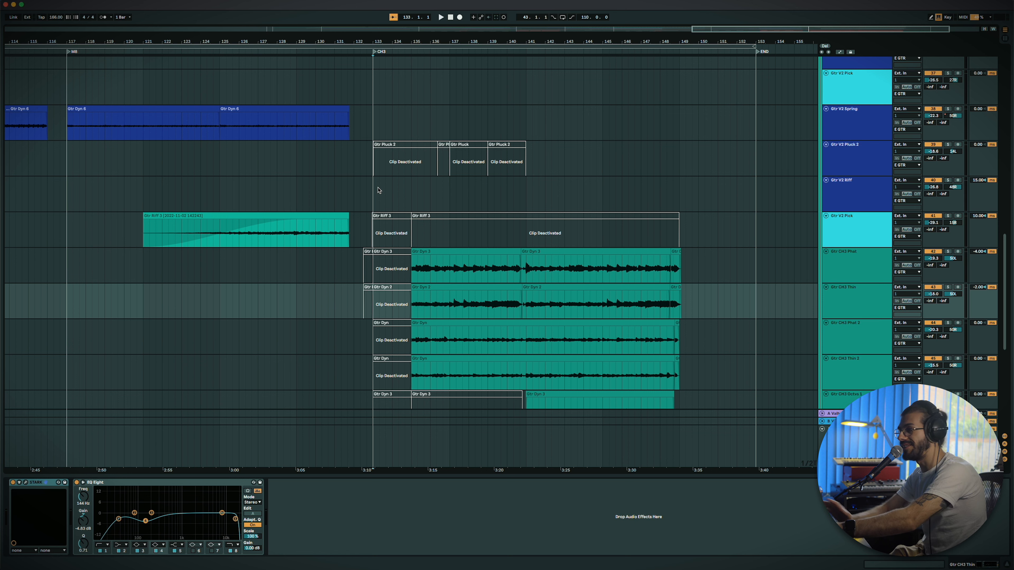
key(space)
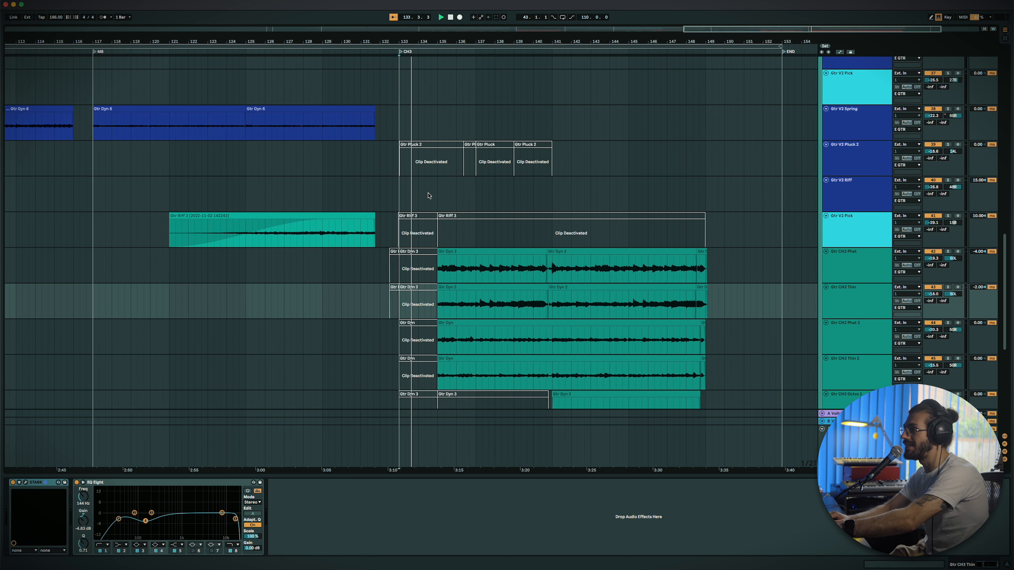
click(430, 195)
scroll(429, 195, down, 12)
scroll(428, 193, up, 7)
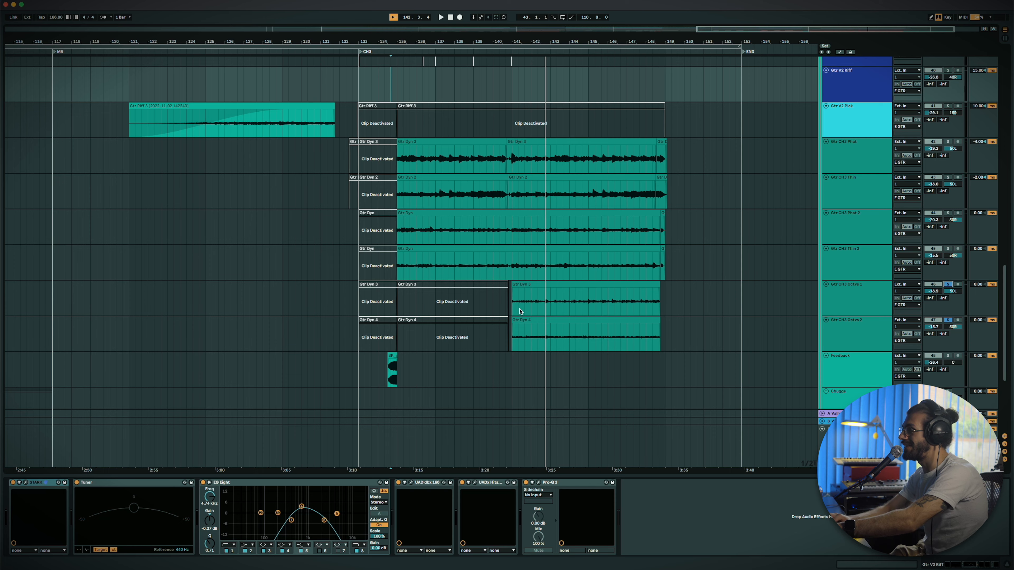
Step: Play Gtr CH3 Octve 1 and Octve 2 soloed from bar 141, briefly adding Gtr CH3 Thin 2 for comparison
click(510, 306)
key(space)
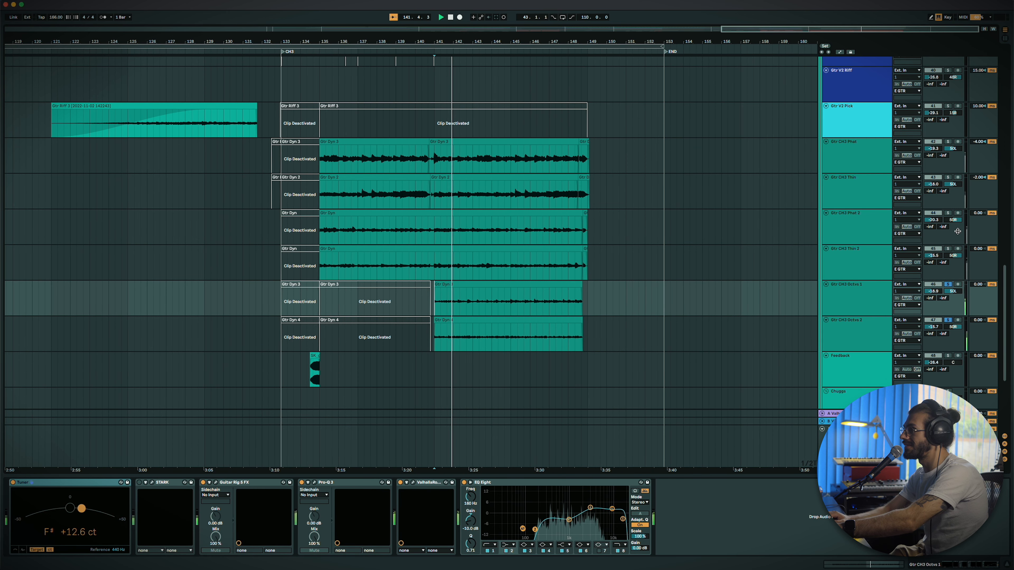
click(948, 249)
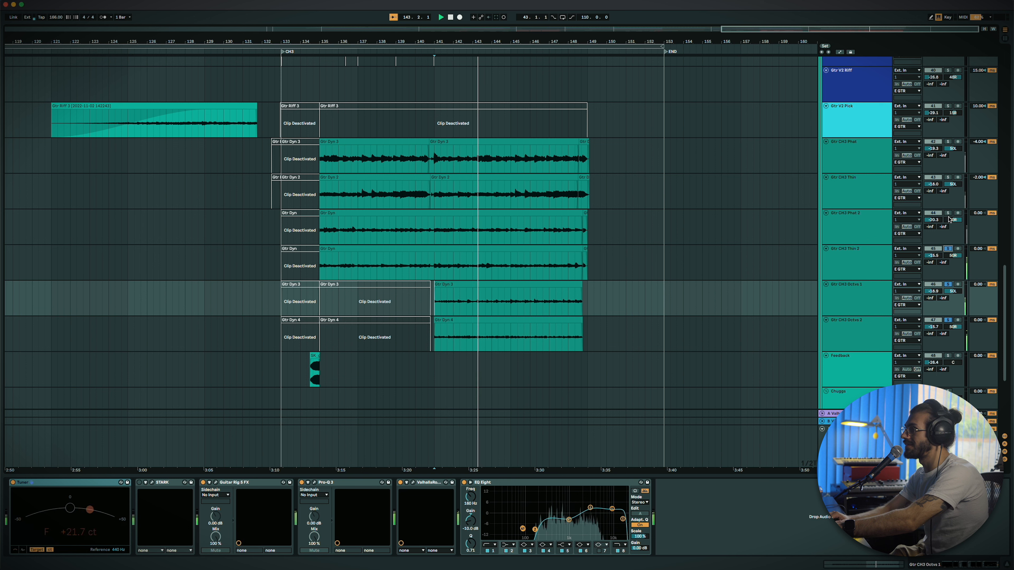
click(948, 248)
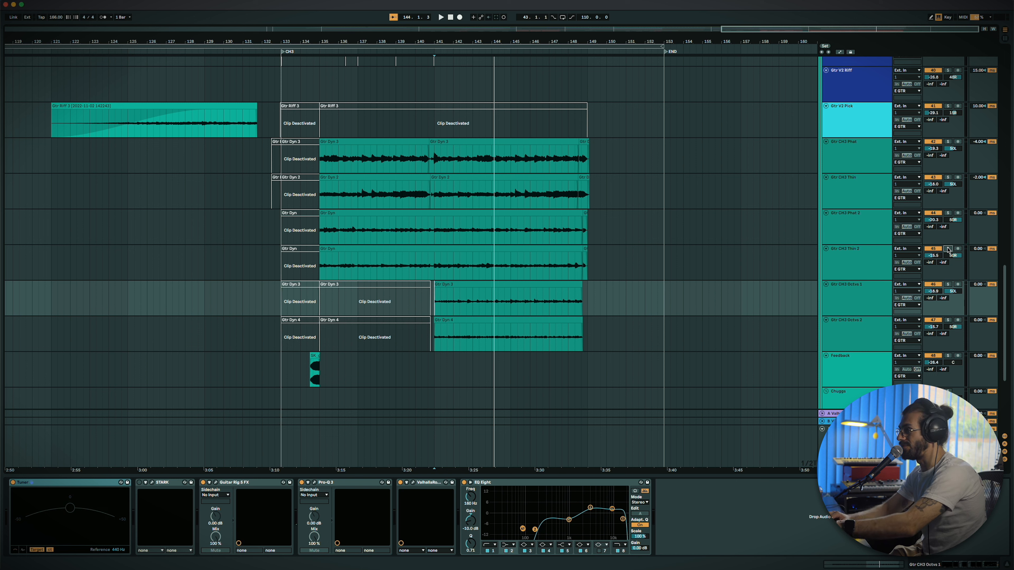
click(948, 284)
key(space)
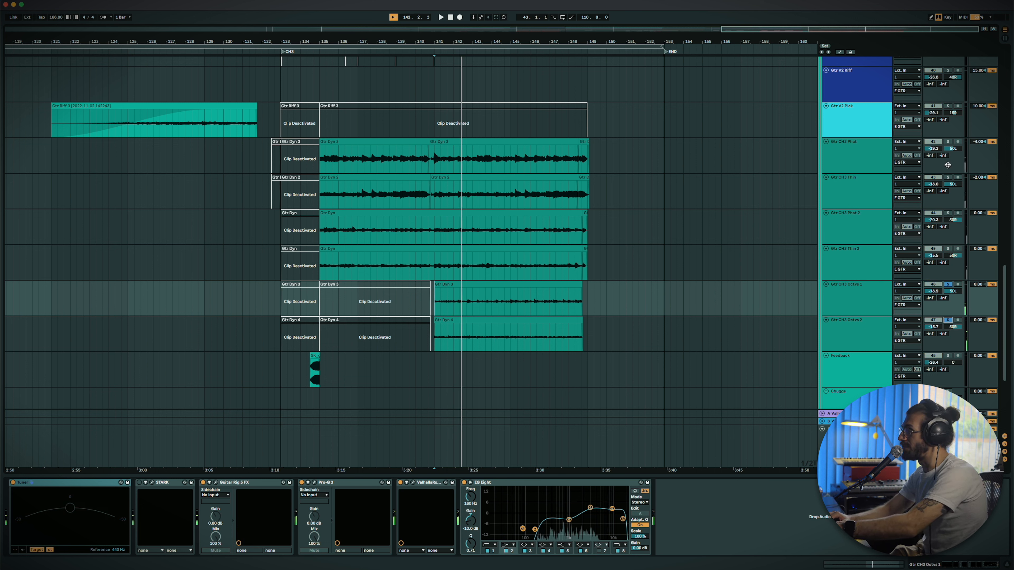
Step: Play from bar 141 while soloing the Gtr CH3 Thin, Phat 2, Thin 2 and Phat tracks to compare their tones
click(948, 178)
key(space)
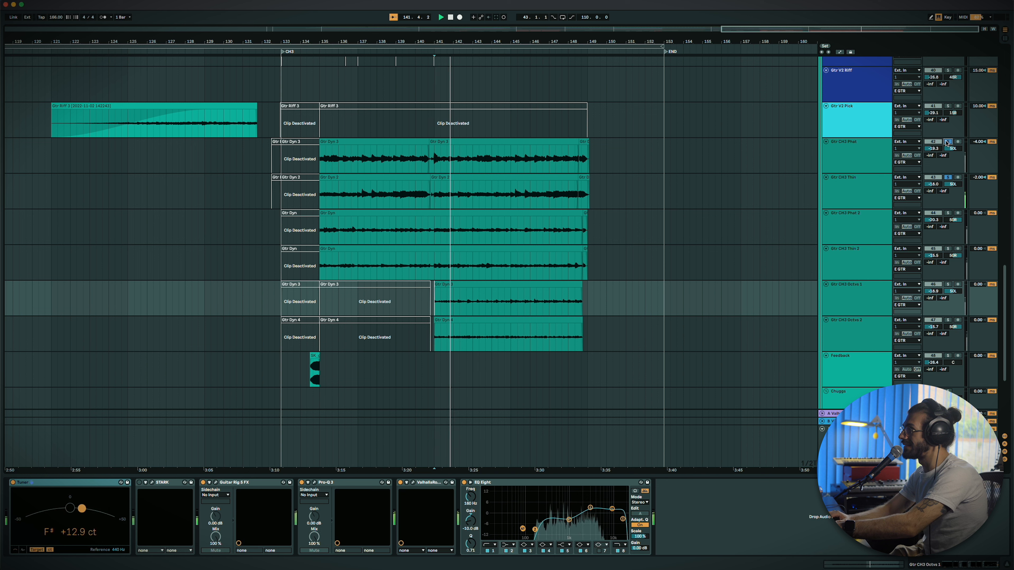
super+click(948, 213)
super+click(948, 249)
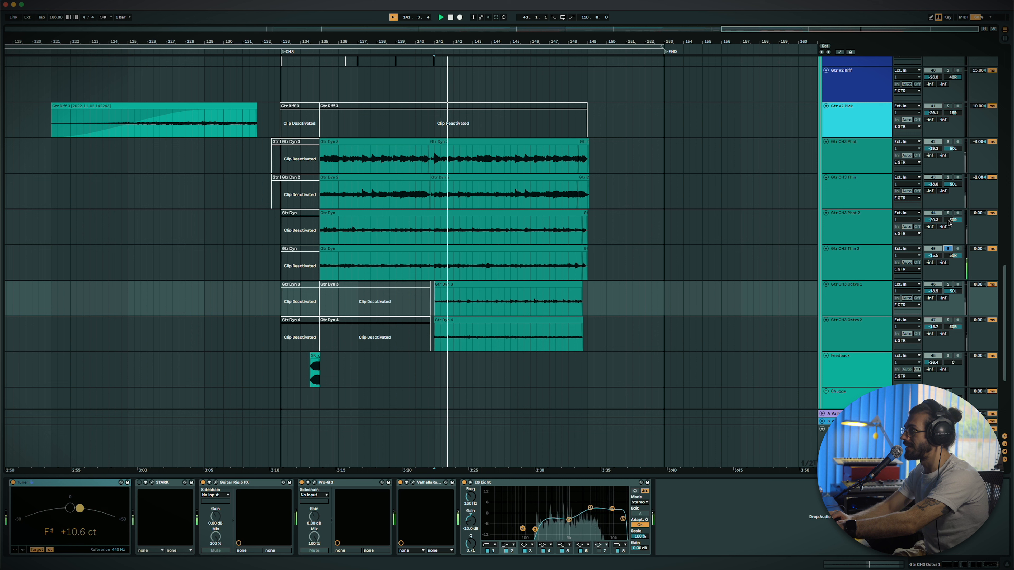
click(948, 213)
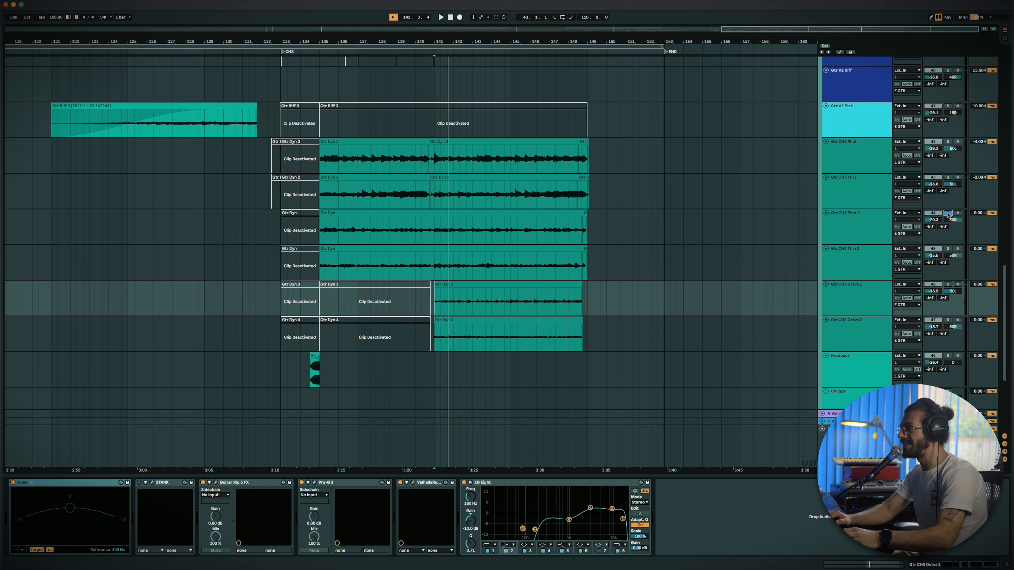
key(space)
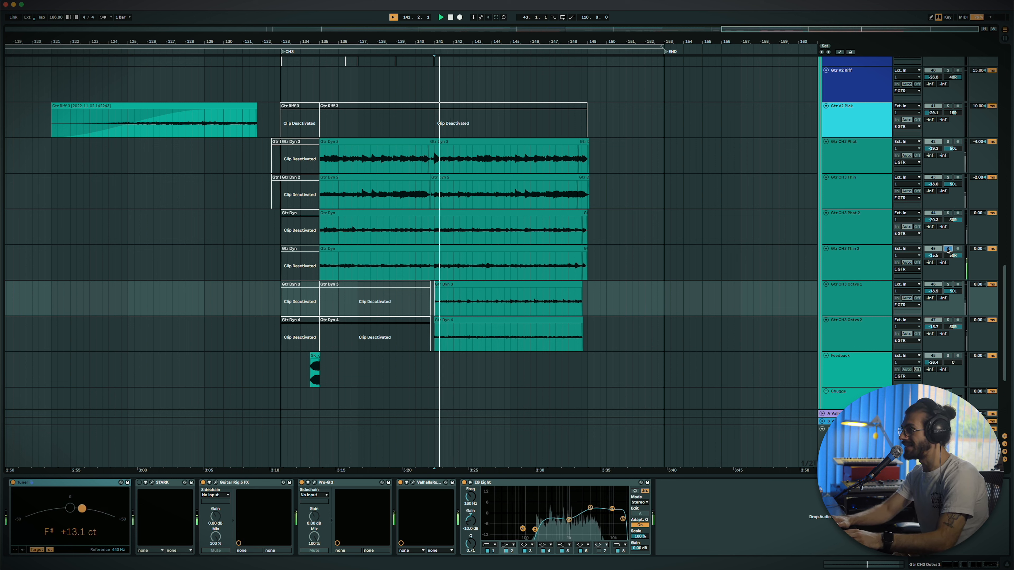
click(948, 142)
key(space)
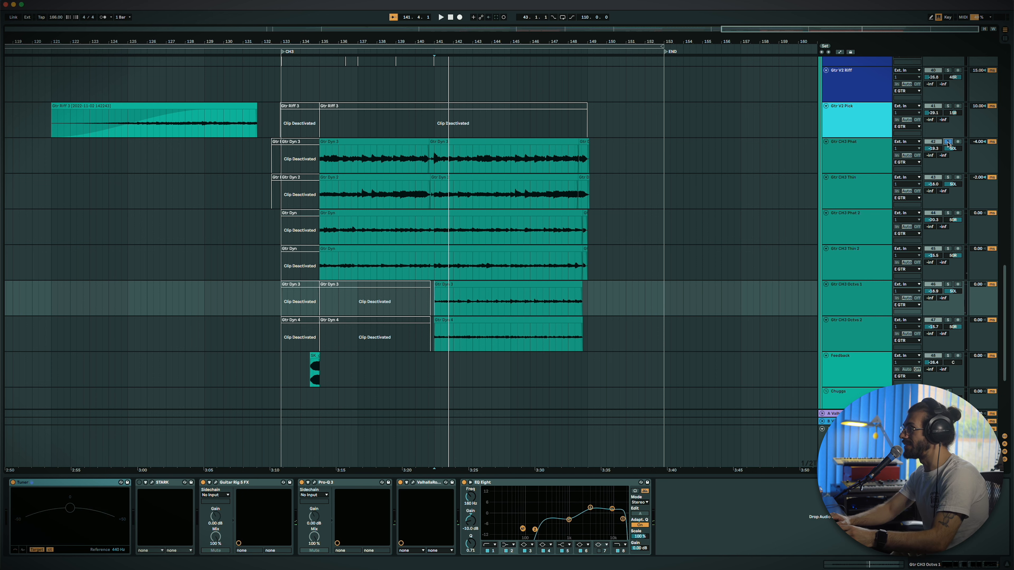
Step: Play the CH3 section with the whole GTR group soloed to hear all its guitar layers together
scroll(948, 144, up, 15)
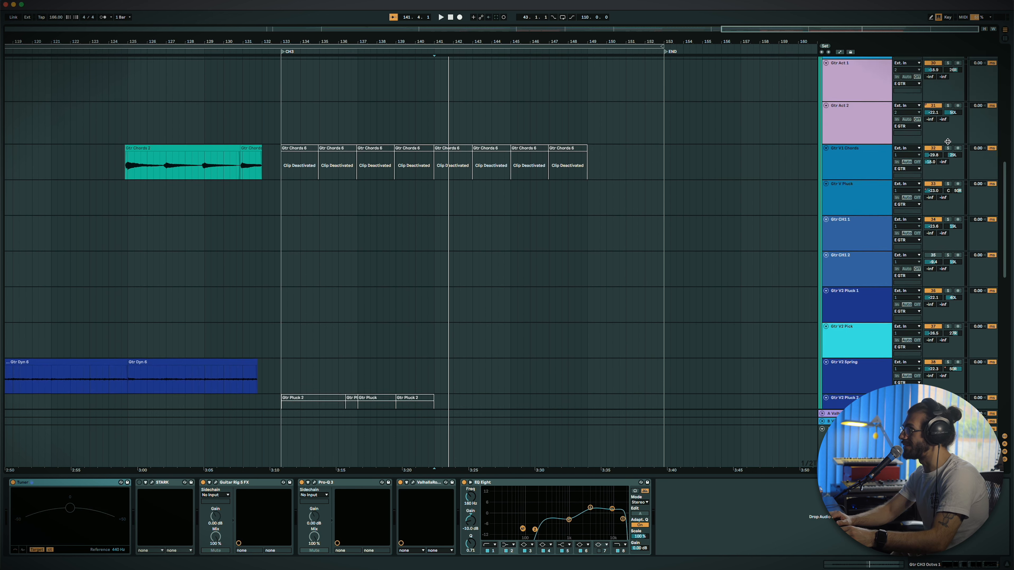
scroll(947, 142, up, 3)
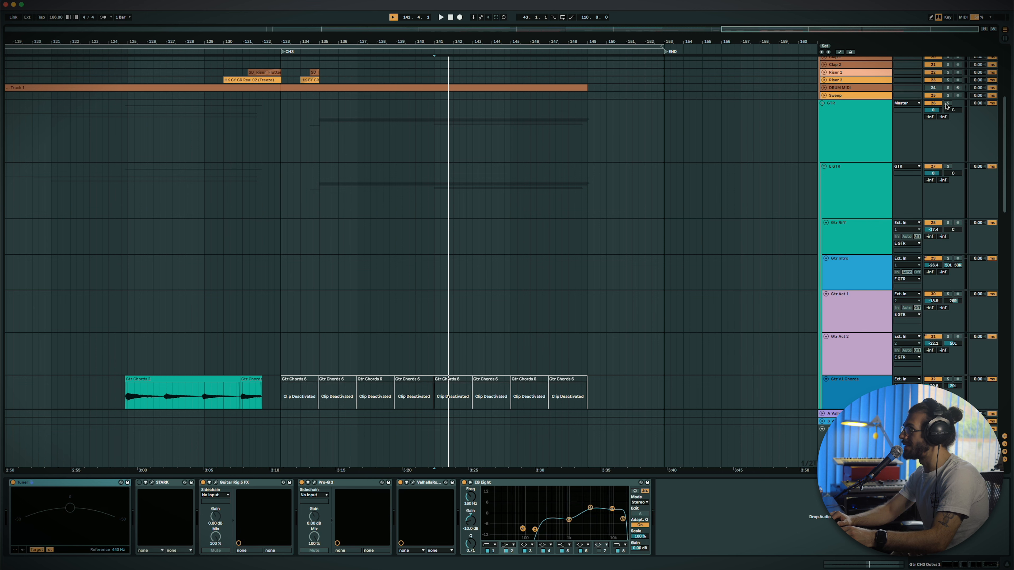
scroll(778, 238, down, 15)
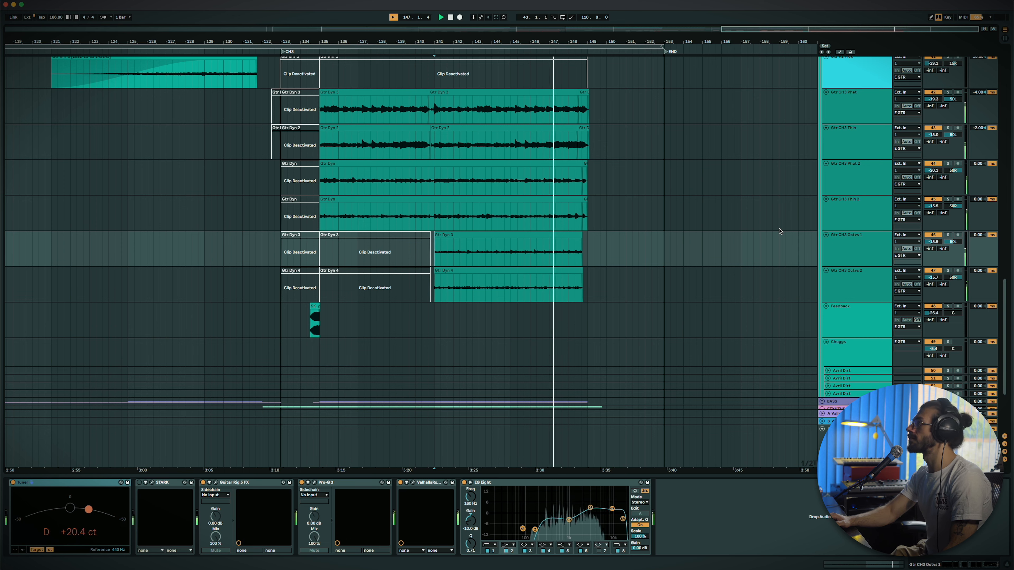
scroll(779, 231, up, 2)
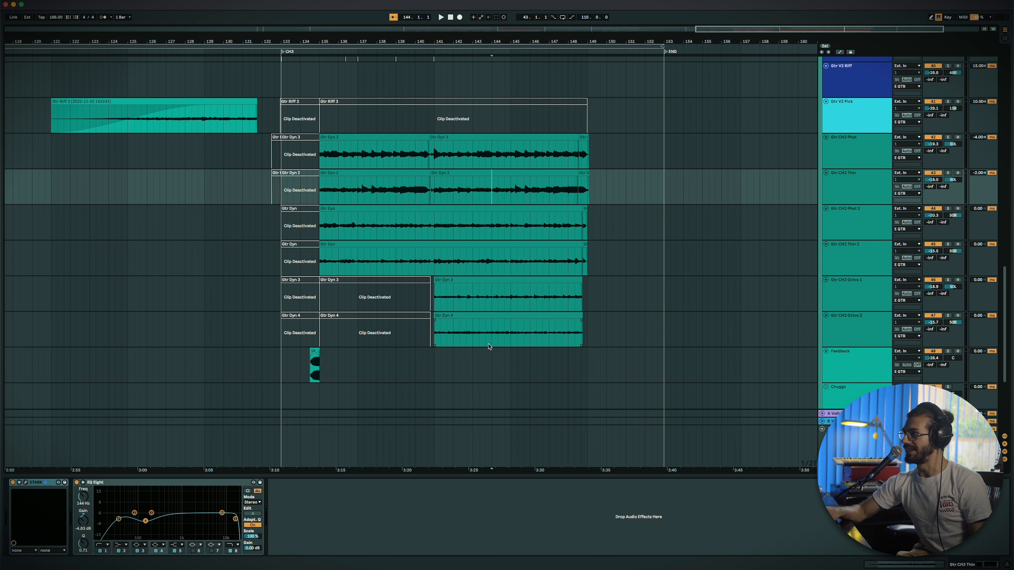
Step: Inspect the device chains of the Gtr CH3 Phat and Thin tracks and the Guitar Rig 5 FX setup on Gtr CH3 Thin 2
key(Up)
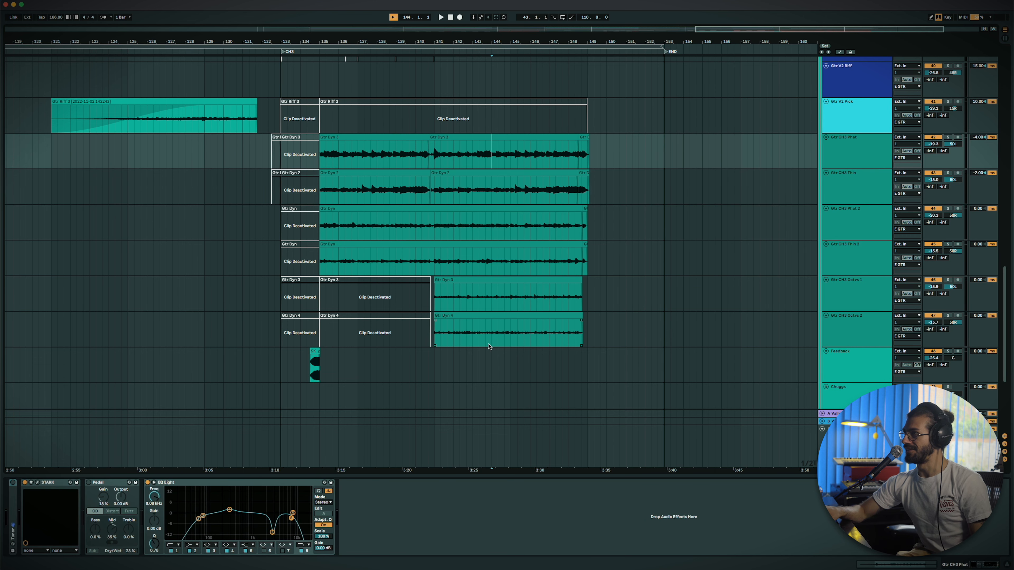
key(Down)
key(Down)
key(Down)
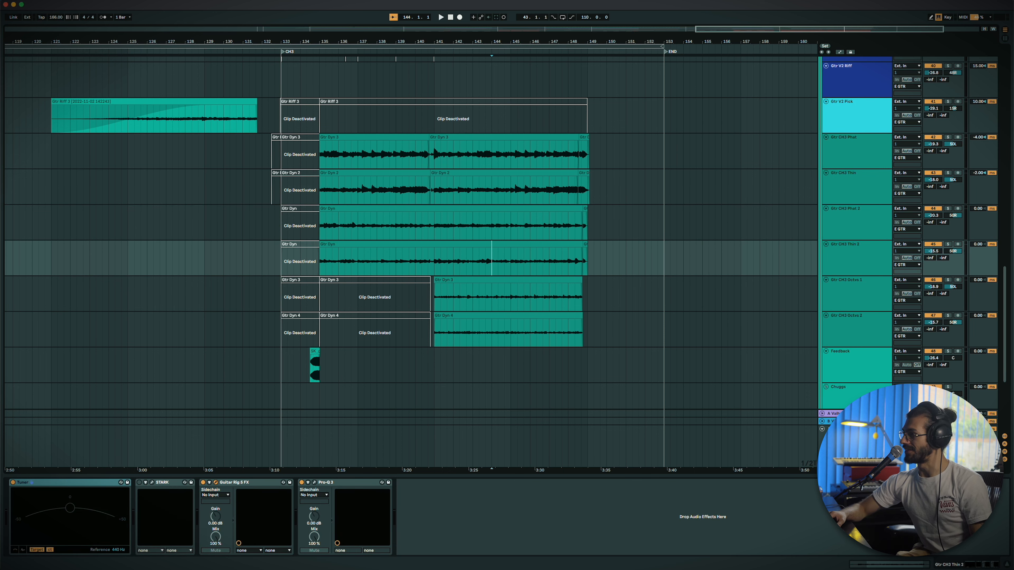
drag(510, 408, 571, 98)
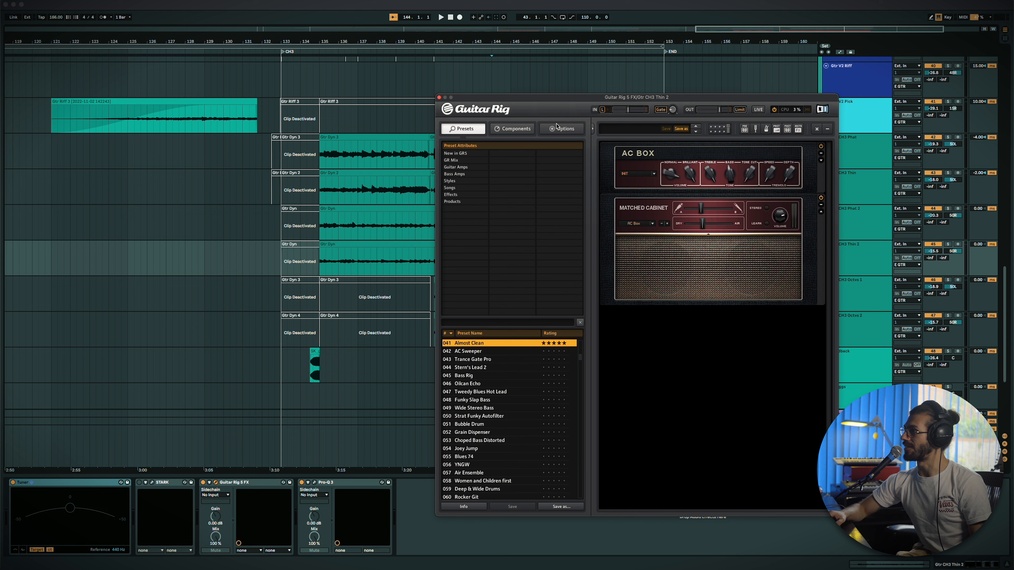
click(440, 98)
Step: Examine the STARK amp settings on the Gtr CH3 Phat and Gtr CH3 Thin tracks
click(439, 151)
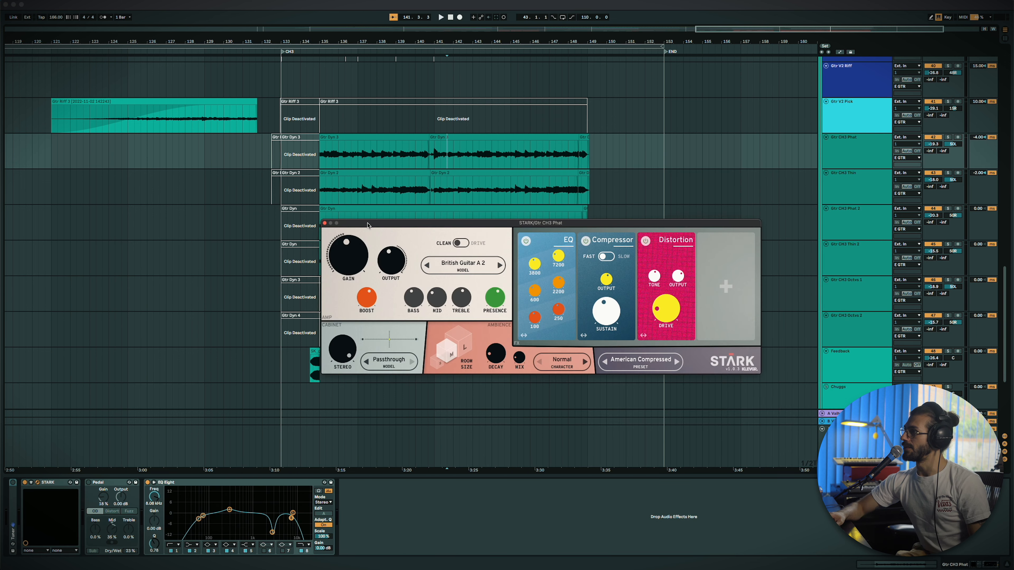
click(389, 185)
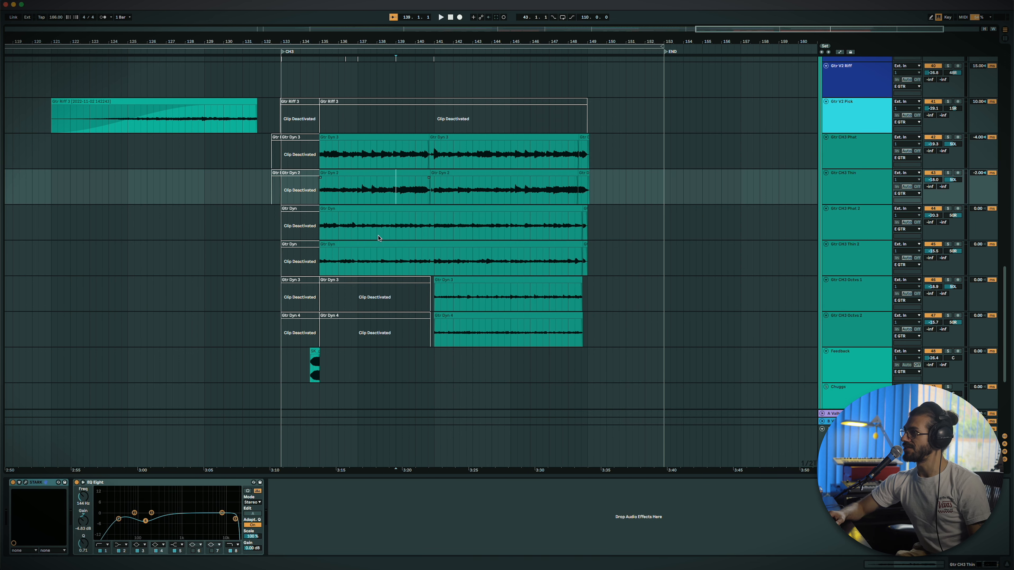
drag(465, 531, 459, 232)
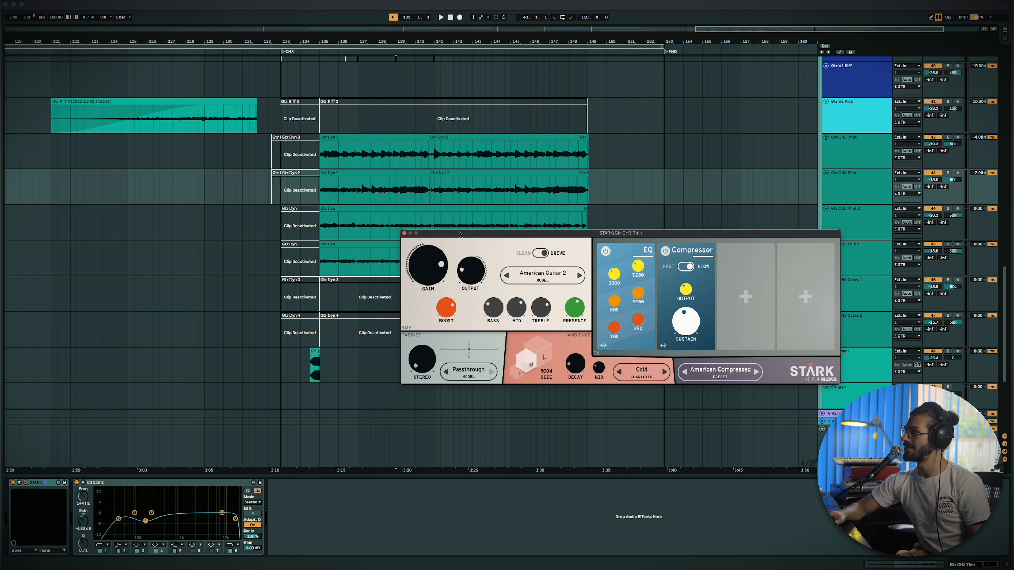
click(404, 234)
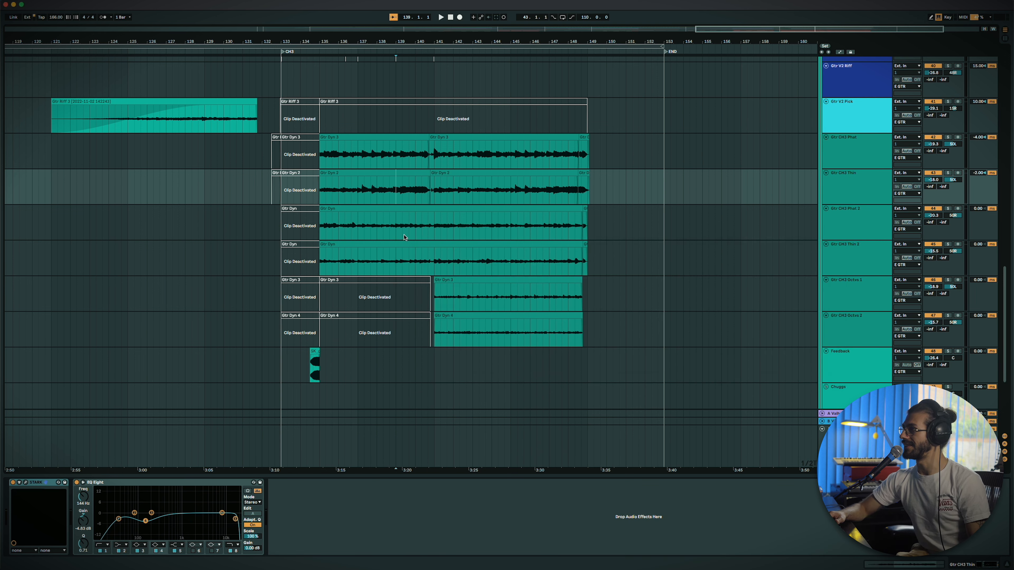
Step: Collapse the GTR group to bring the arrangement's main track groups into view
scroll(595, 221, up, 5)
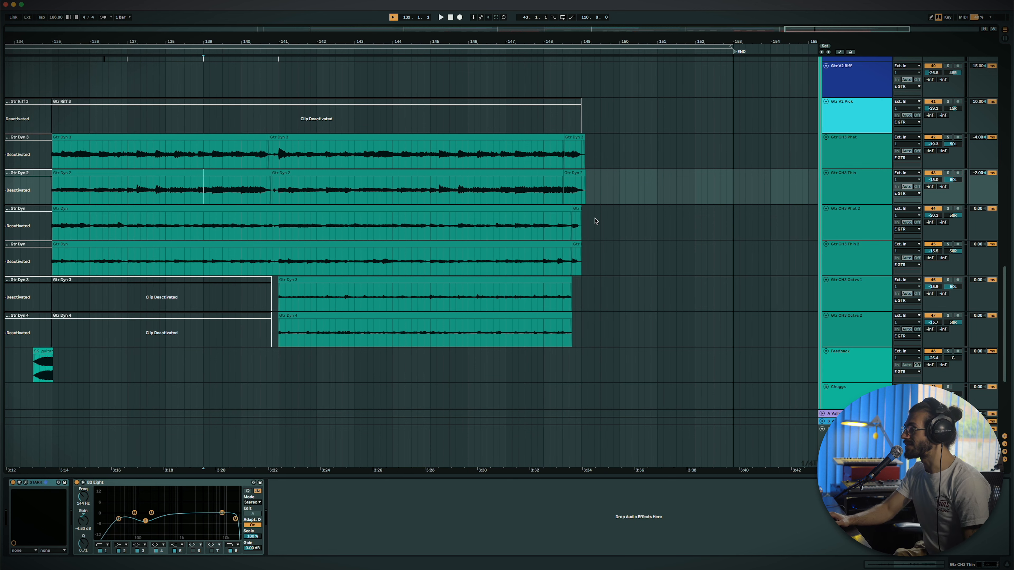
scroll(595, 221, down, 5)
scroll(595, 221, up, 1)
scroll(656, 211, up, 8)
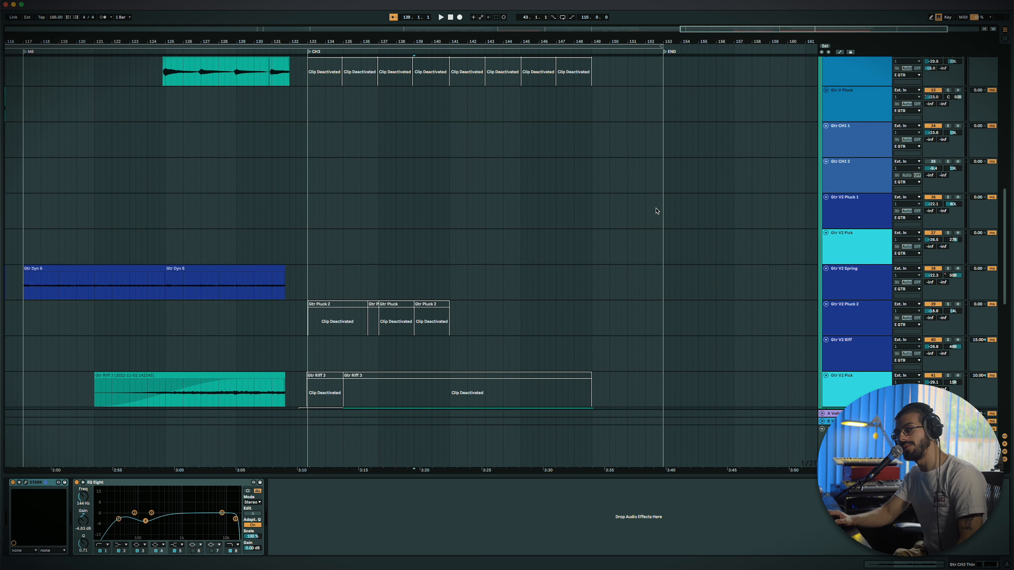
scroll(757, 204, up, 15)
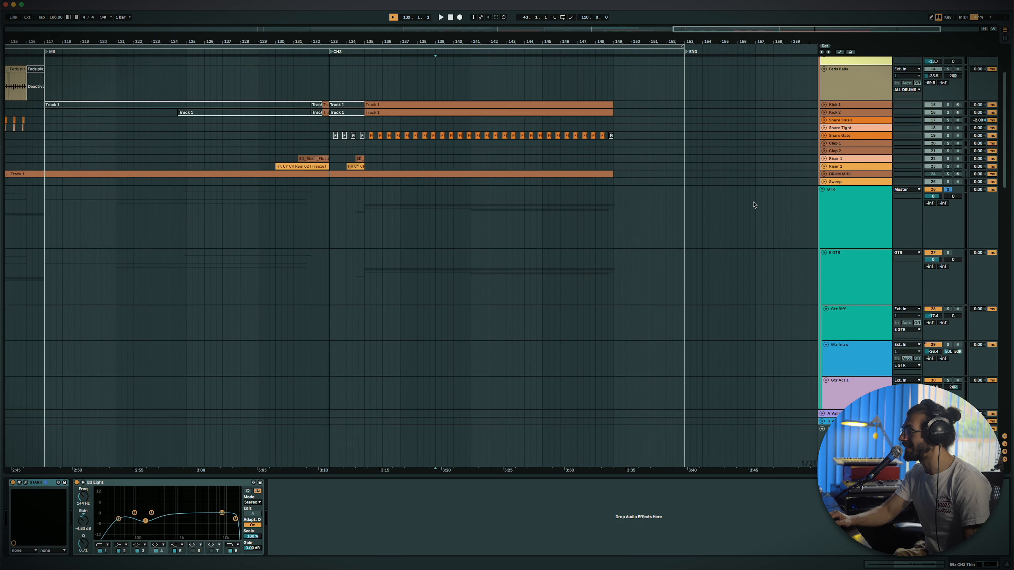
click(821, 216)
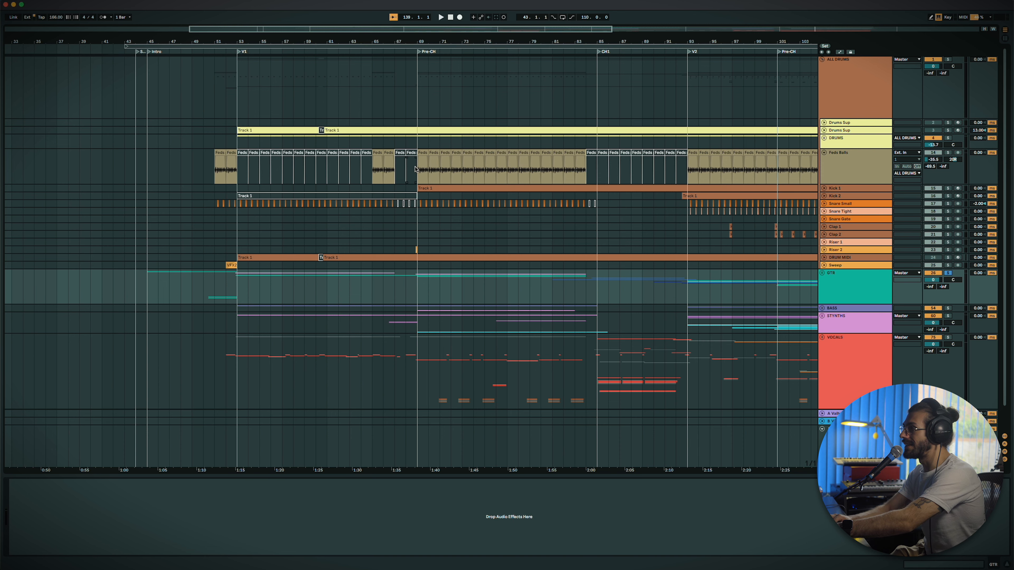
Step: Show the device chain of the audio drum track above Kick 1, around the first Pre-CH section
click(837, 164)
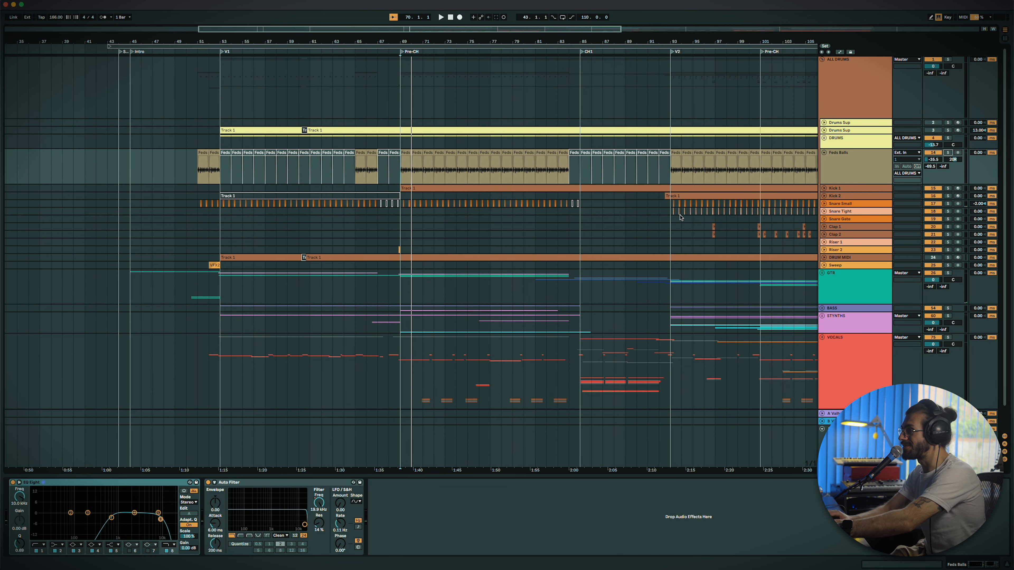
scroll(681, 218, up, 5)
scroll(681, 216, left, 6)
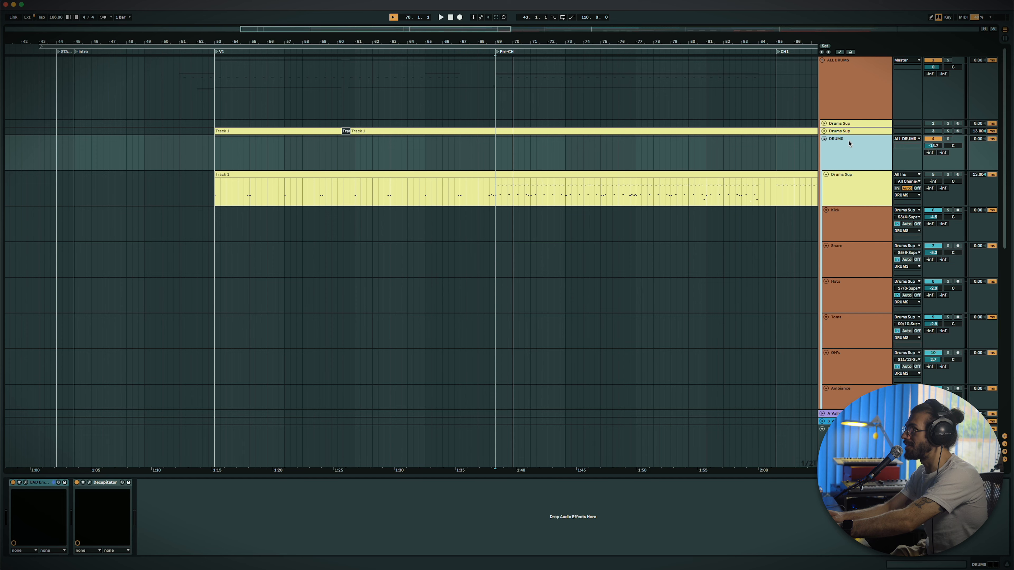
Step: Look through the tracks inside the expanded DRUMS group and show the device chain of its Drums Sup track
scroll(859, 240, down, 10)
scroll(861, 243, up, 10)
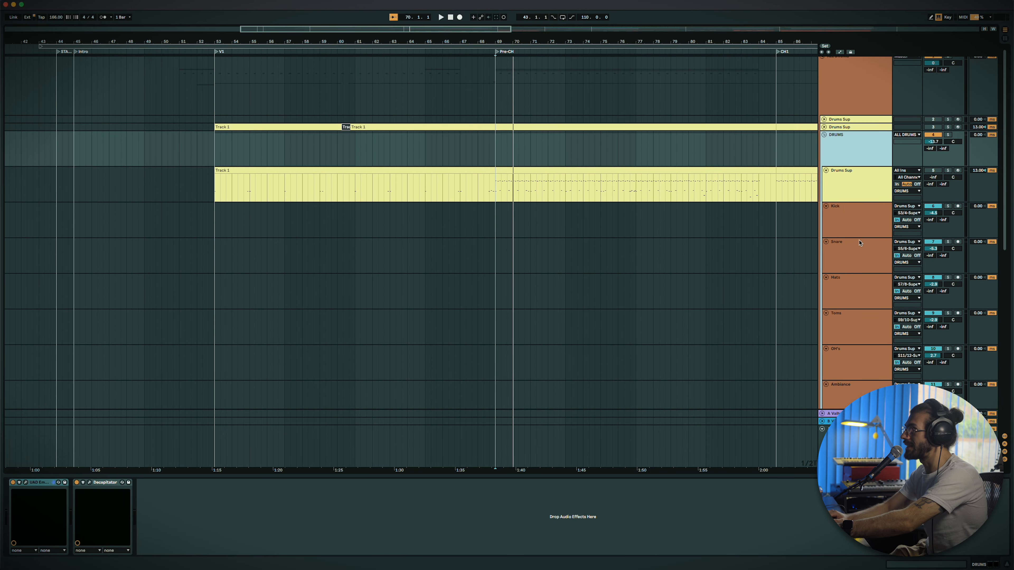
click(837, 188)
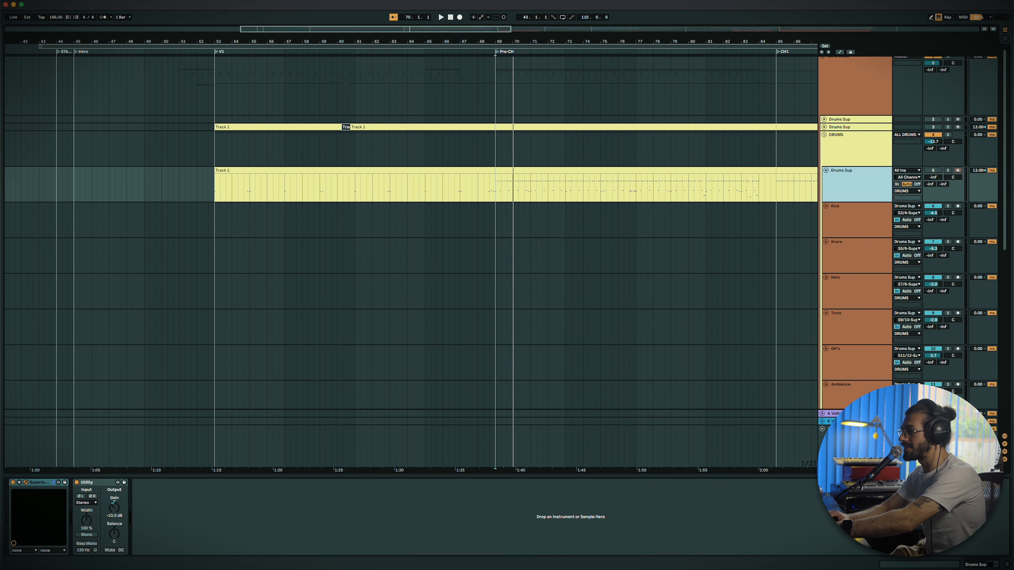
Step: Inspect the Superior Drummer 3 kit on the Drums Sup track, auditioning Floortom 1 and Racktom 2, and close the plug-in
drag(441, 569, 388, 69)
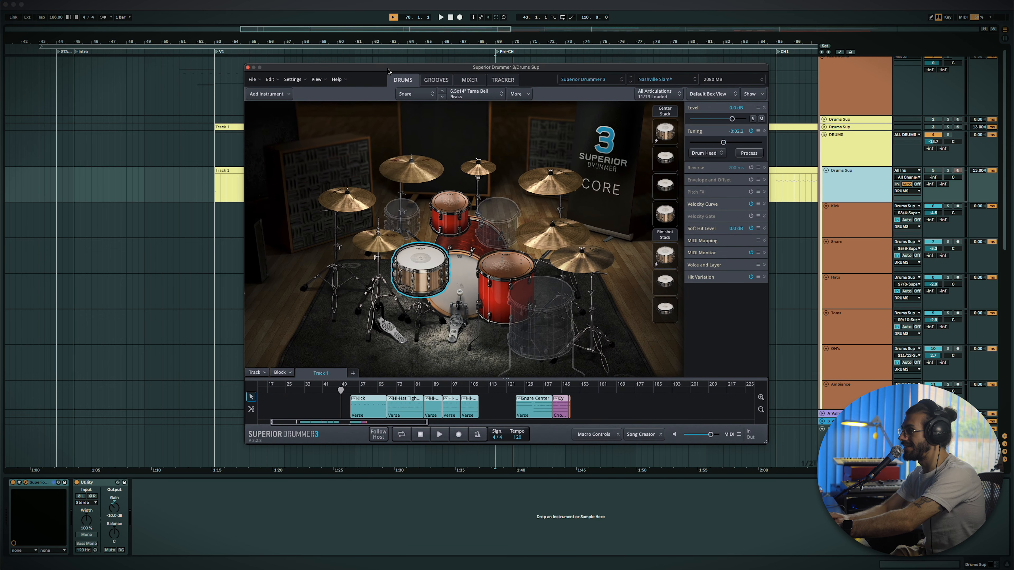
click(502, 267)
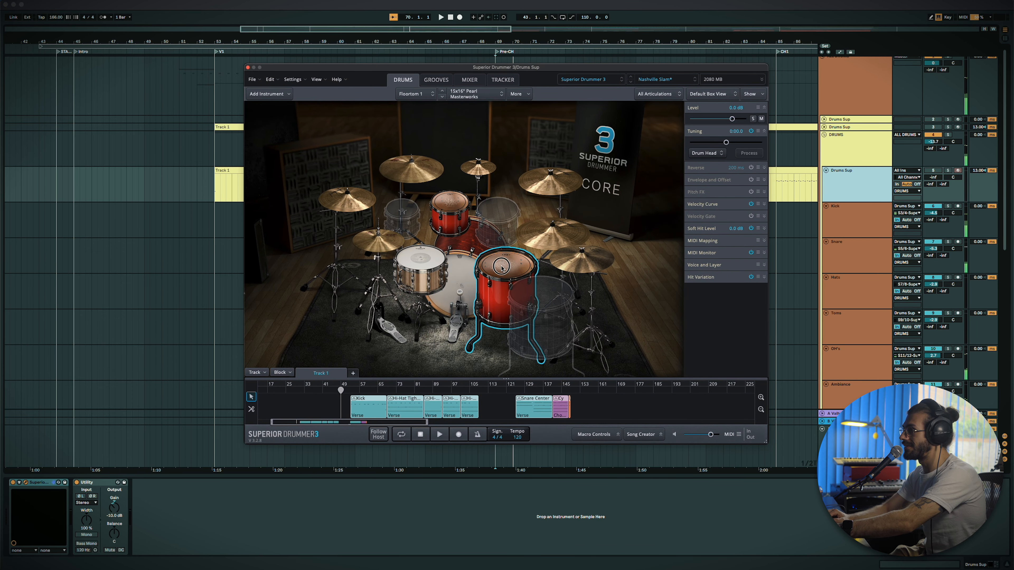
click(460, 217)
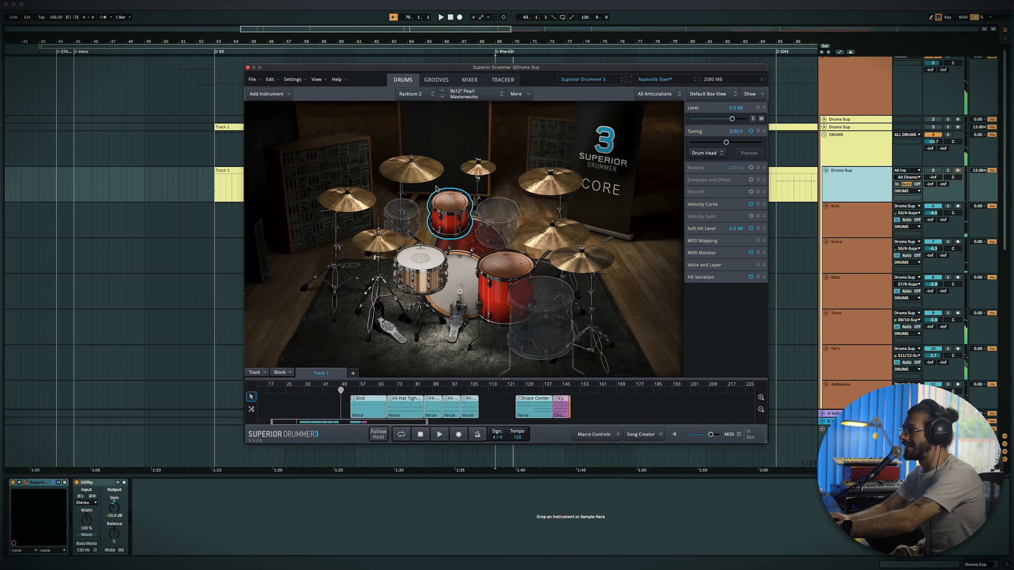
click(248, 67)
Step: Select the Track 1 clip on the Drums Sup track and check its Superior Drummer 3 kit again, closing the plug-in
scroll(475, 276, down, 5)
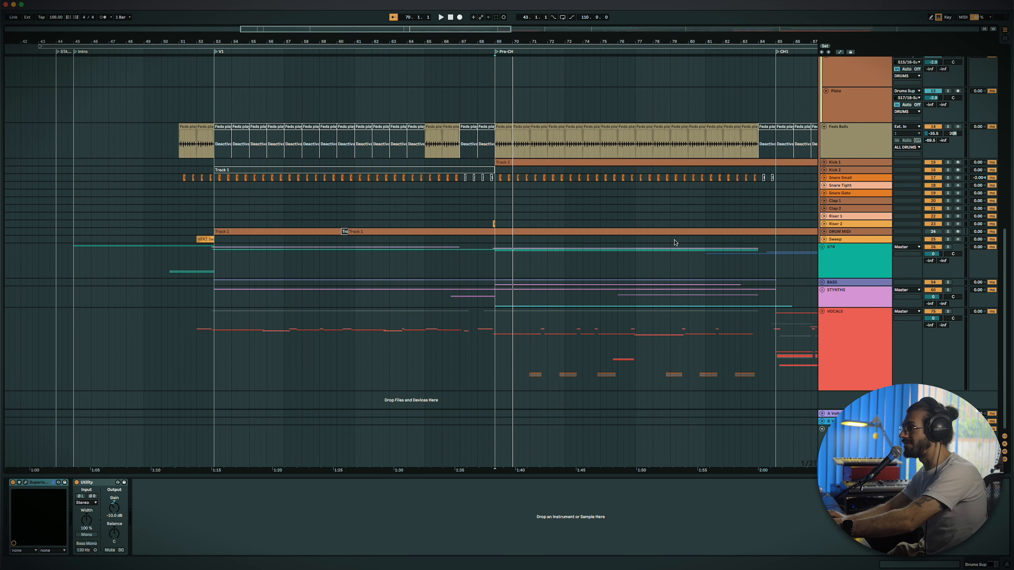
scroll(585, 202, up, 5)
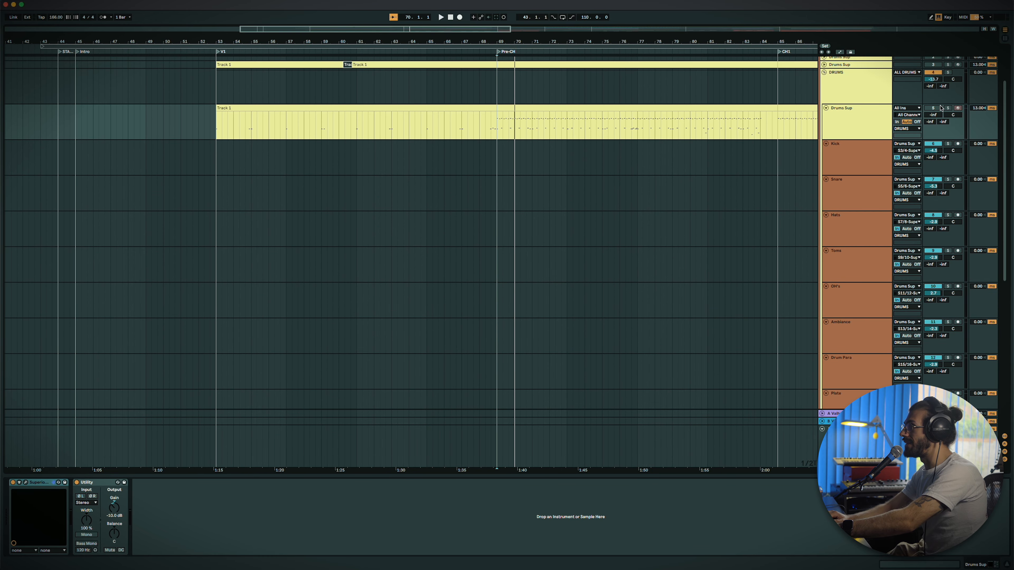
click(563, 108)
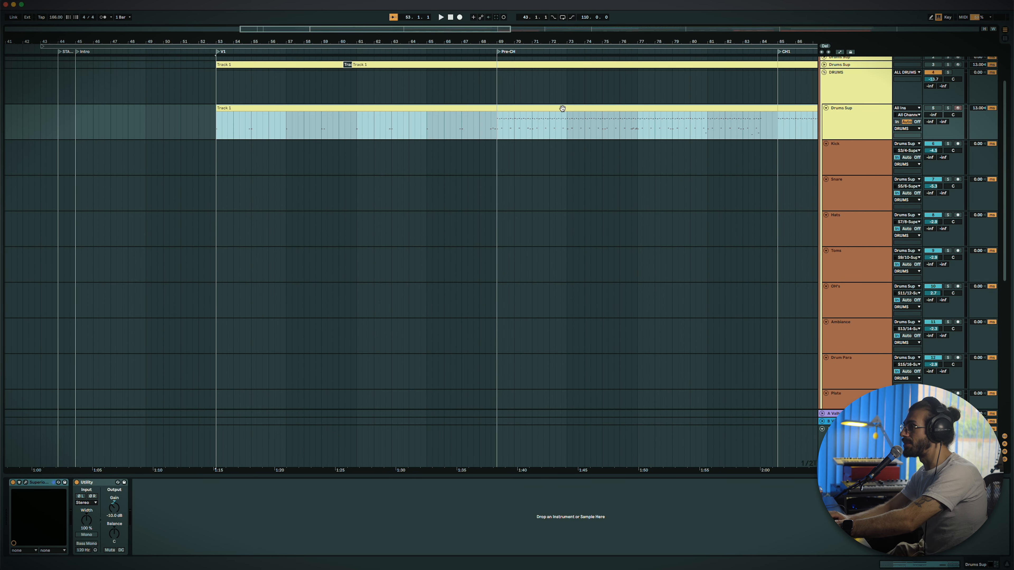
click(25, 482)
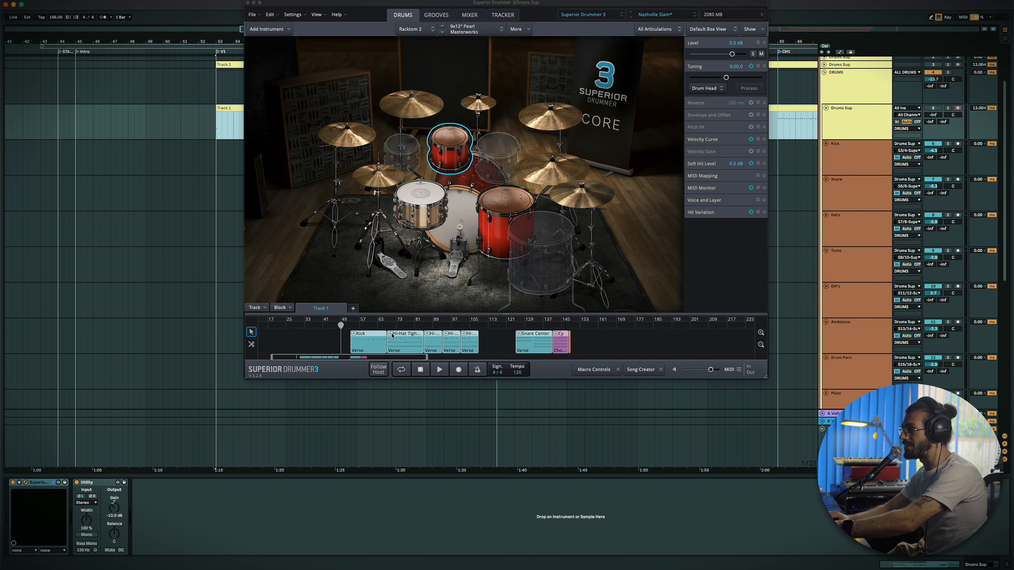
click(249, 3)
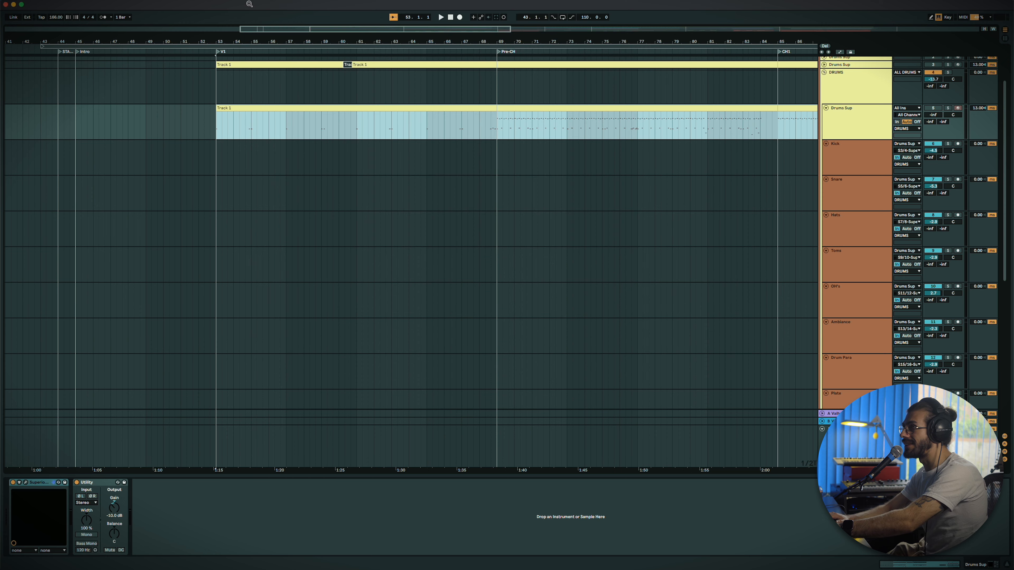
Step: Show the notes of the Drums Sup clip in an enlarged MIDI editor
key(minus)
double_click(315, 108)
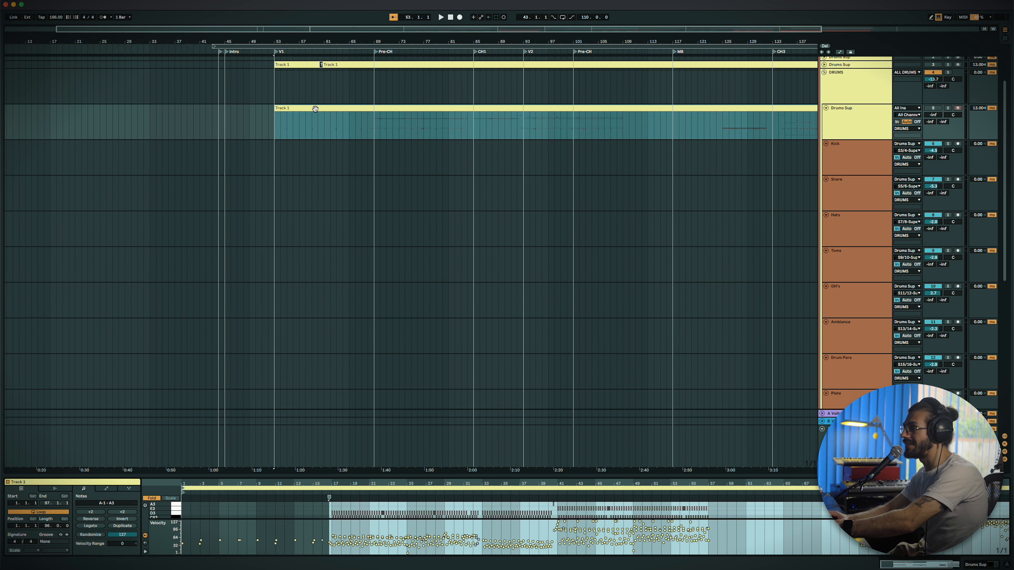
drag(463, 480, 486, 296)
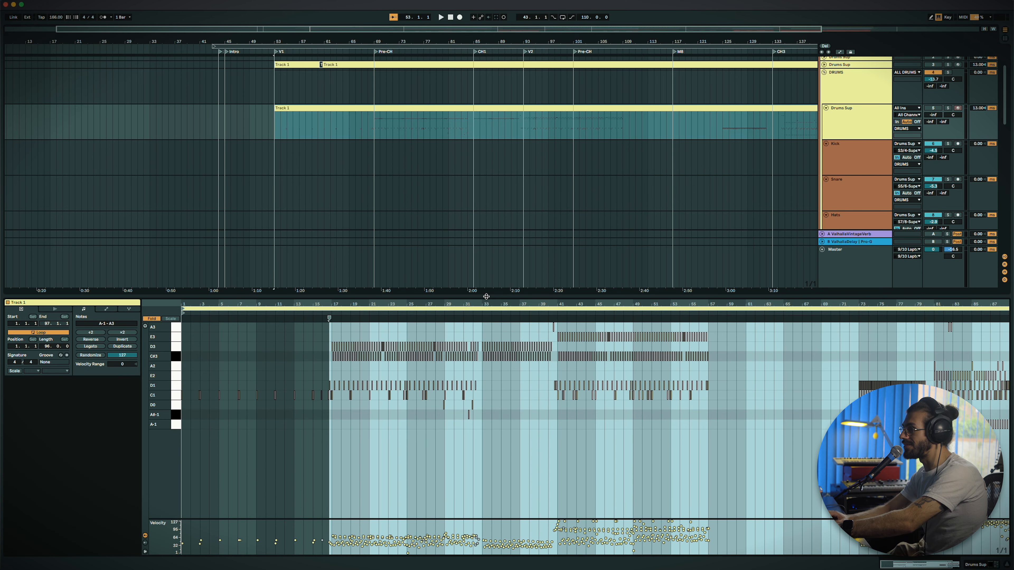
Step: Look over the individual output tracks in the DRUMS group and bring back the device chain of the Drums Sup track
click(843, 156)
scroll(843, 156, down, 5)
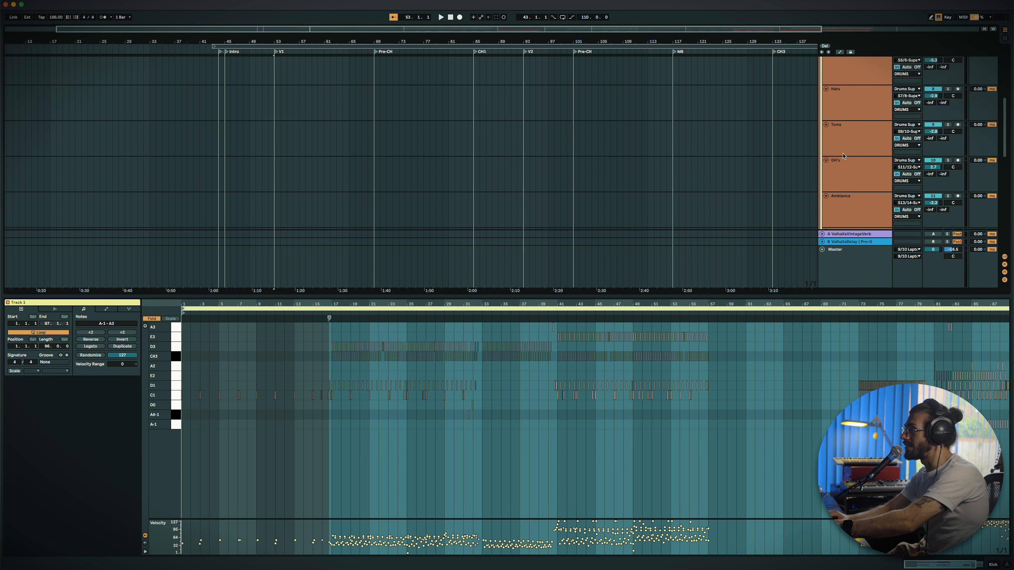
scroll(843, 155, up, 5)
click(846, 129)
key(shift+Tab)
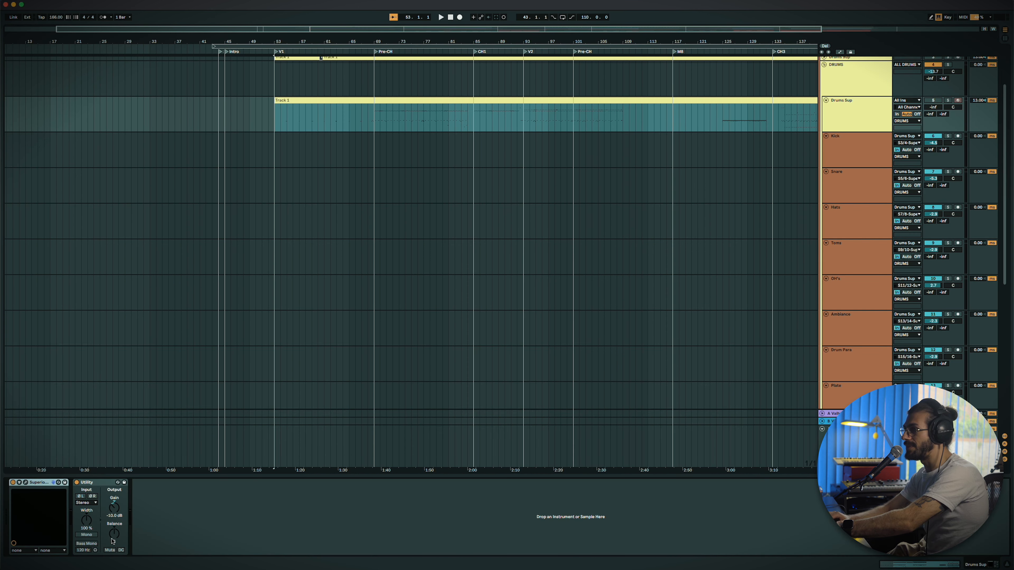
Step: Open the Superior Drummer 3 mixer and review its channels through to the Kick, Snare, Hi-Hat and Toms outputs
click(25, 483)
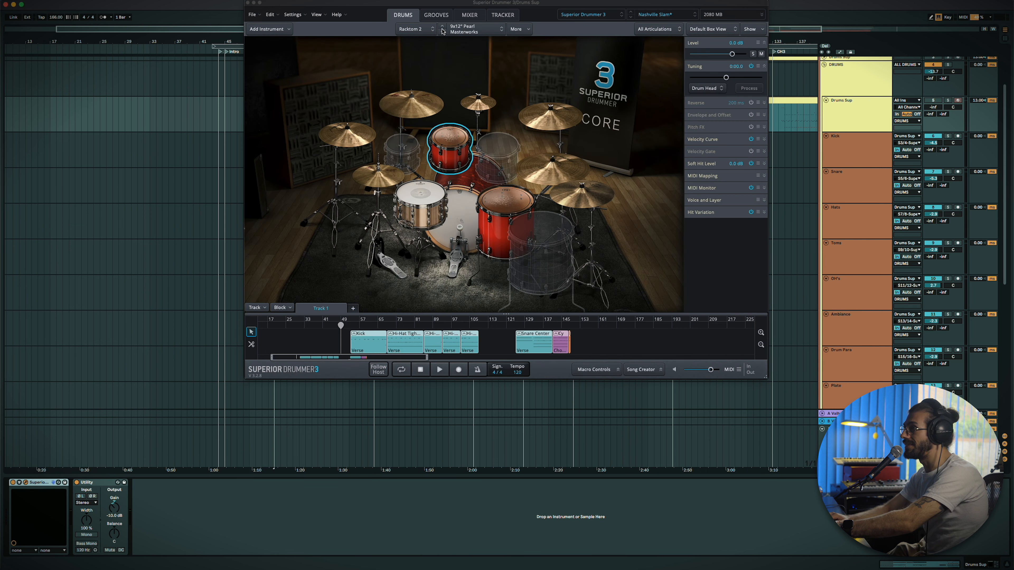
click(469, 15)
scroll(458, 257, right, 10)
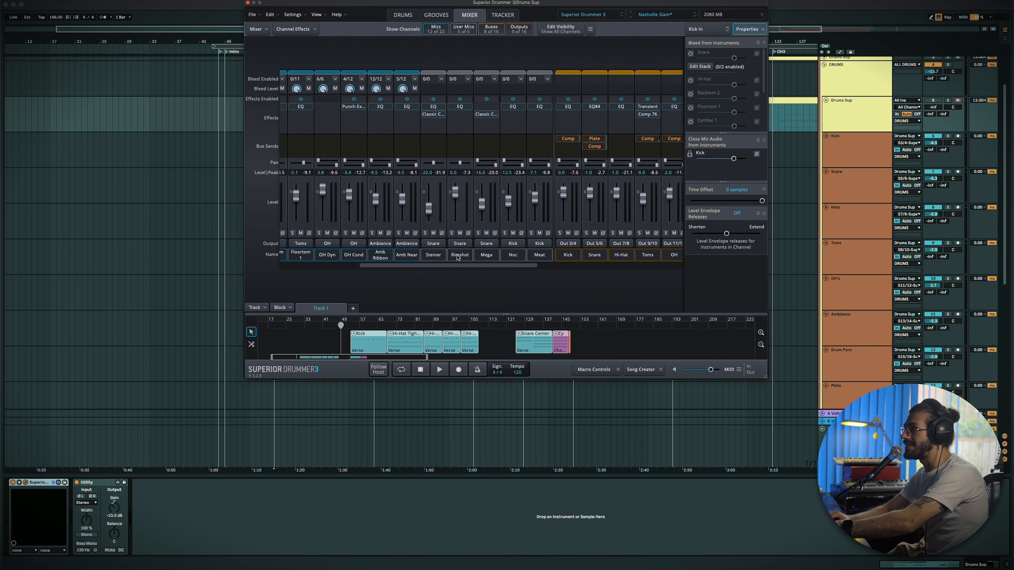
drag(395, 256, 567, 256)
Step: Select the separate drum output tracks from Kick through Plate in the DRUMS group
click(865, 152)
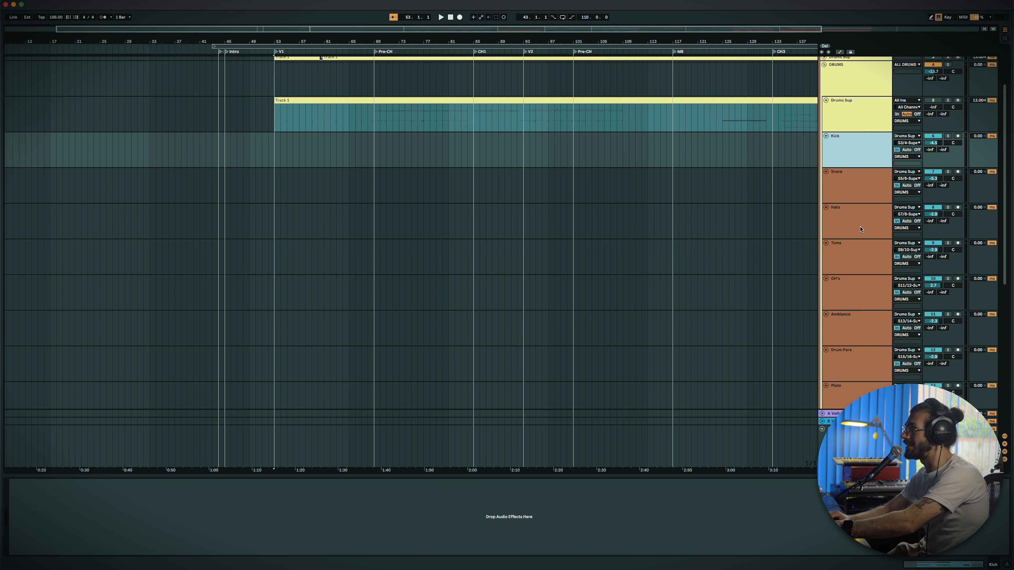
scroll(859, 240, down, 4)
shift+click(858, 314)
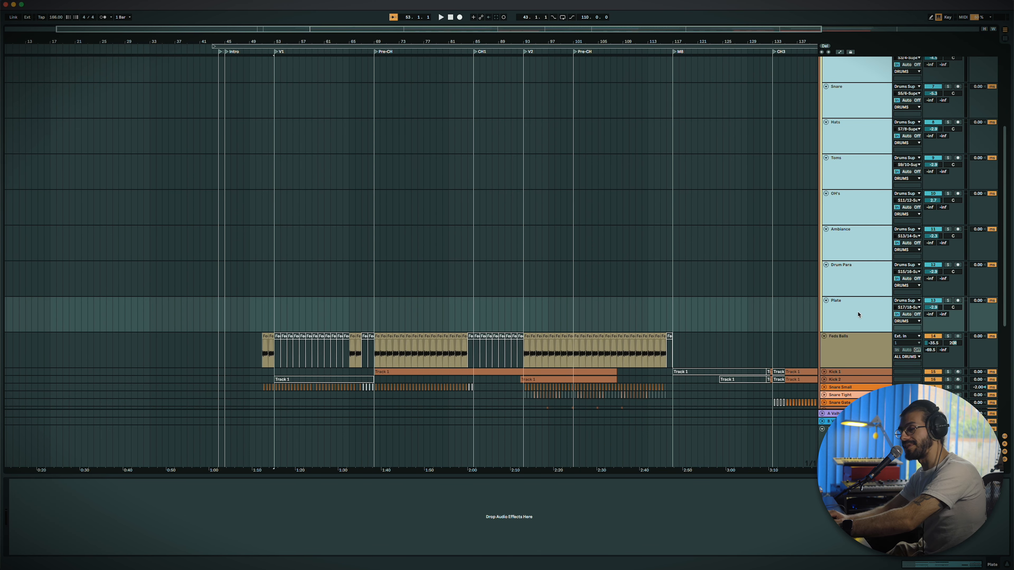
Step: Examine the UAD Distressor and Decapitator settings on the DRUMS group and close both plug-in windows
scroll(849, 317, up, 5)
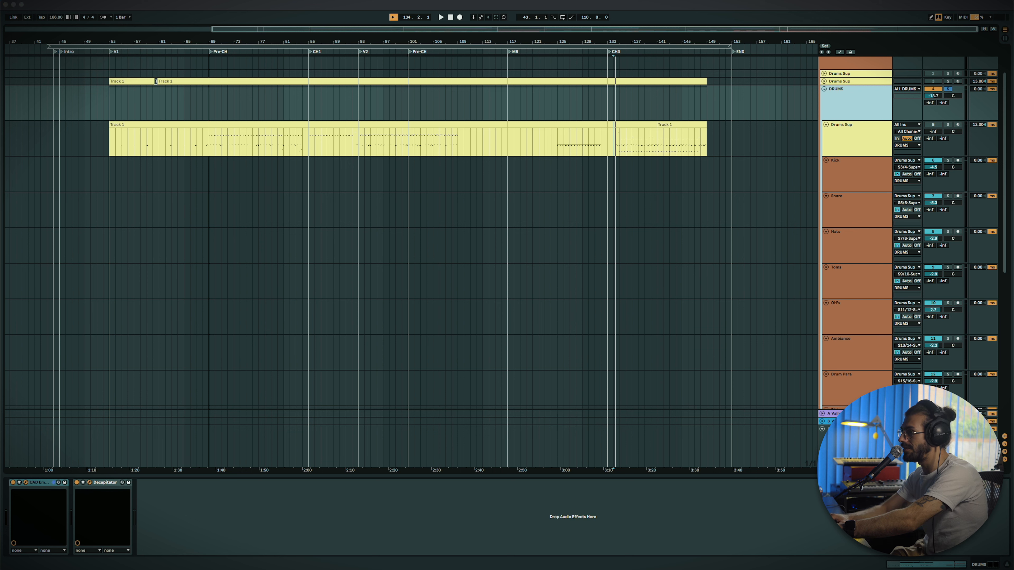
drag(431, 568, 241, 184)
drag(515, 569, 542, 339)
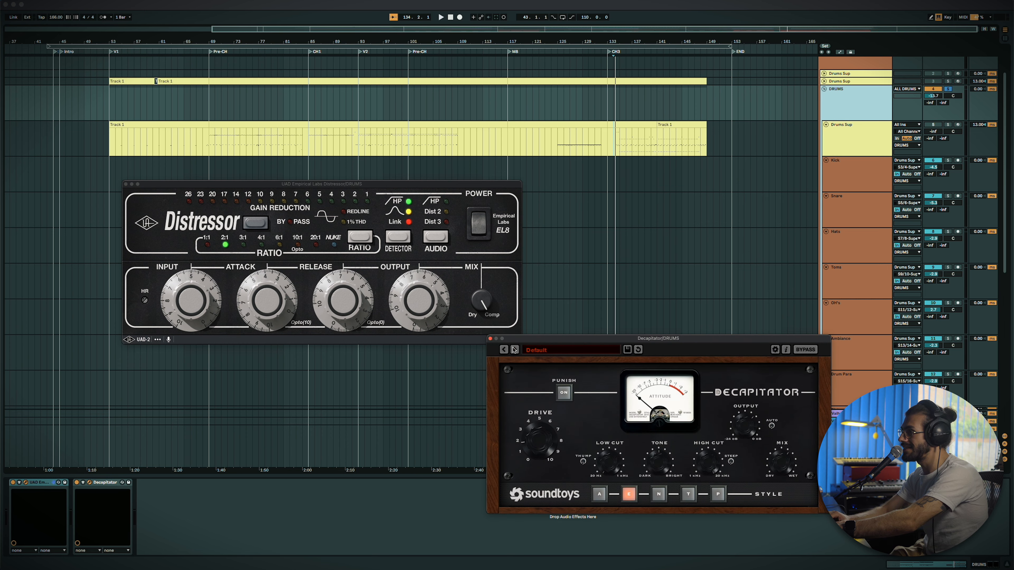
click(490, 339)
click(126, 185)
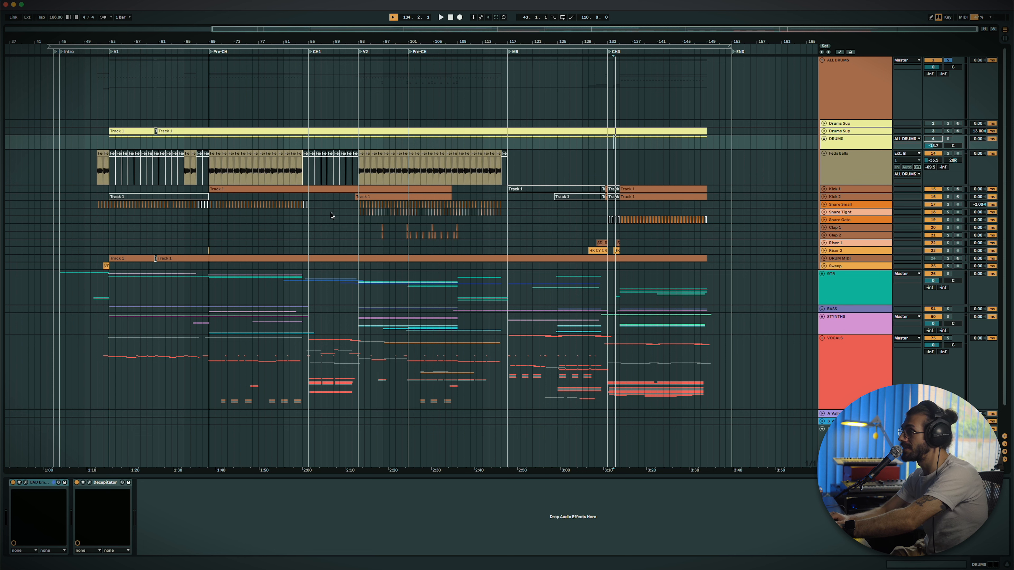
Step: Play the drums from V2 and compare the Kick 1 and Kick 2 tracks by soloing each in turn
click(359, 221)
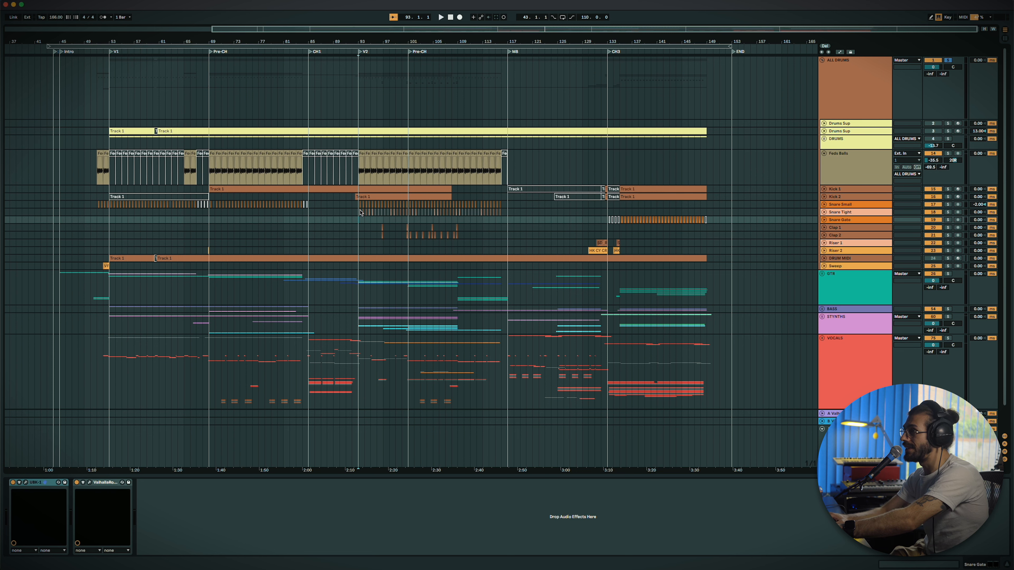
scroll(371, 226, up, 5)
key(space)
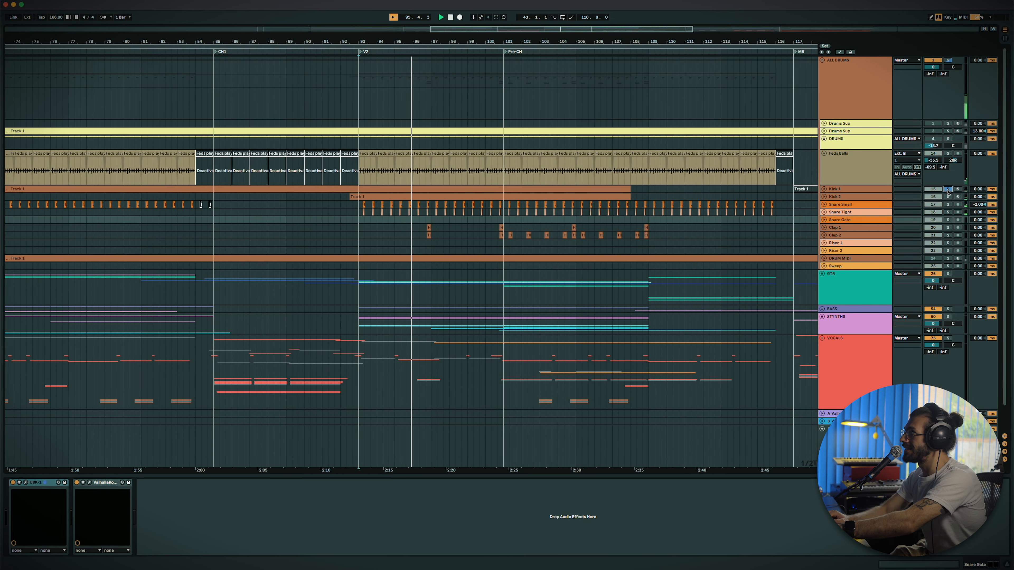
click(947, 190)
click(948, 196)
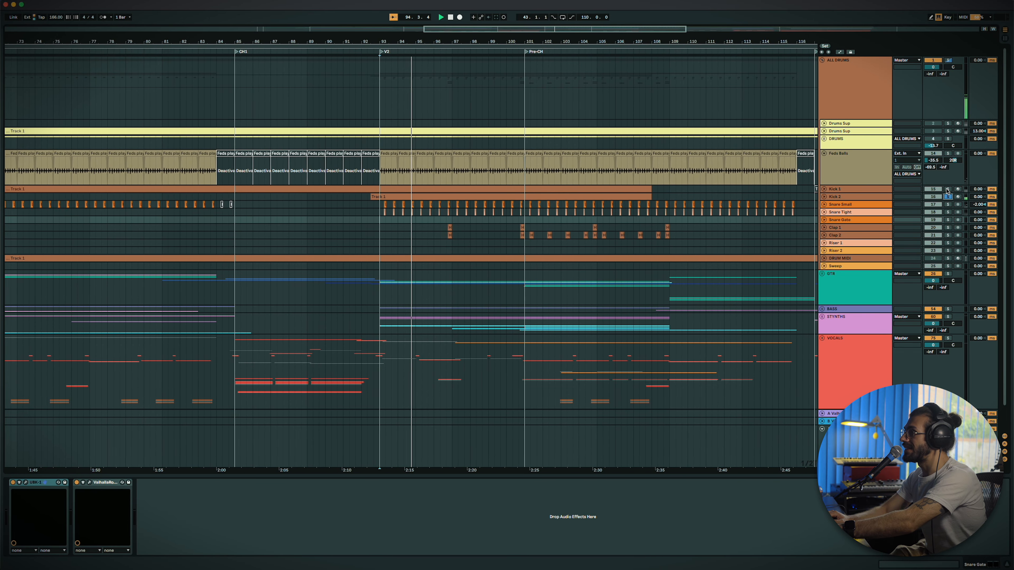
click(947, 190)
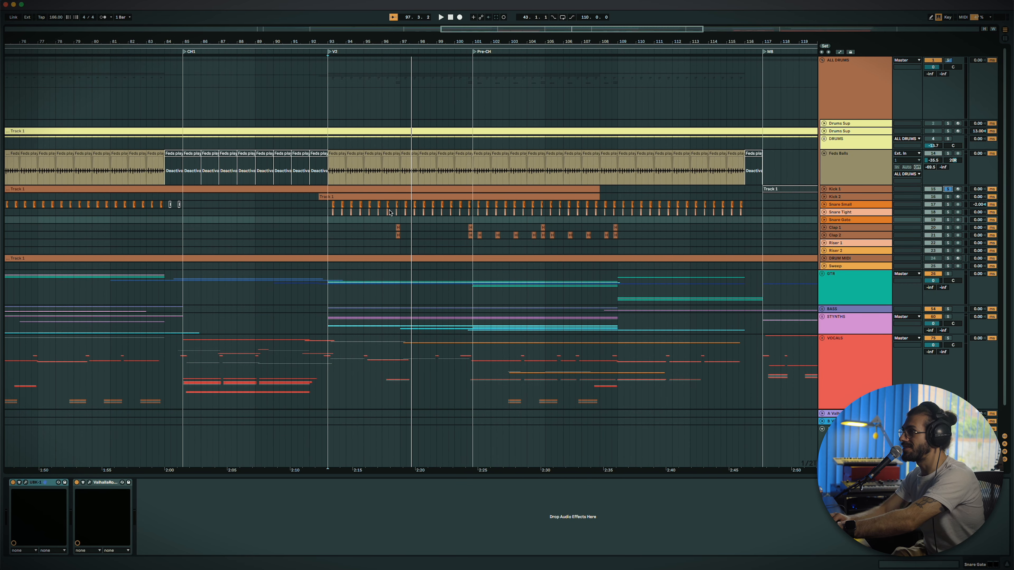
Step: Show the Snare Small device chain and audition the track soloed in V2 and again from just before V1
click(846, 205)
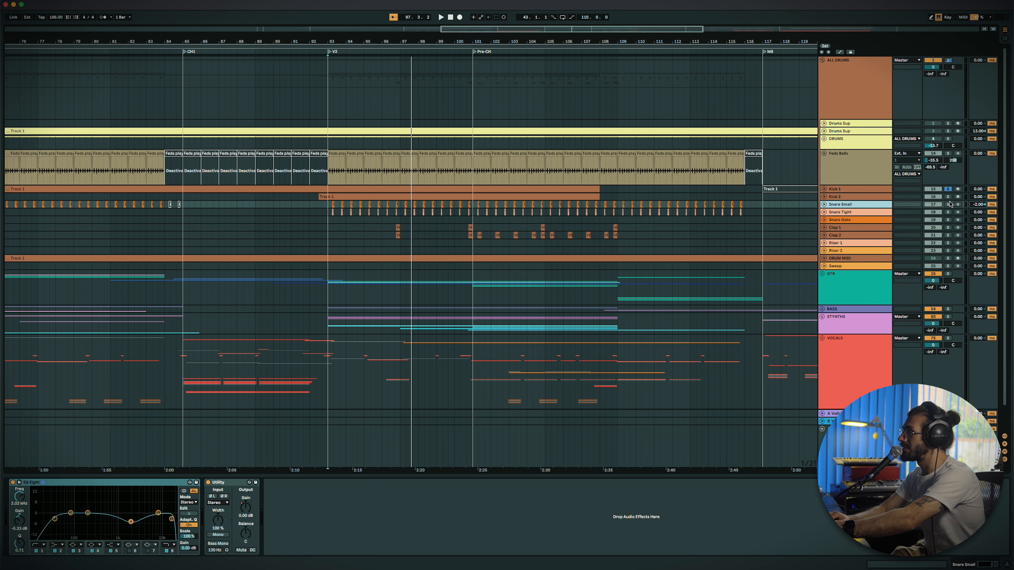
key(space)
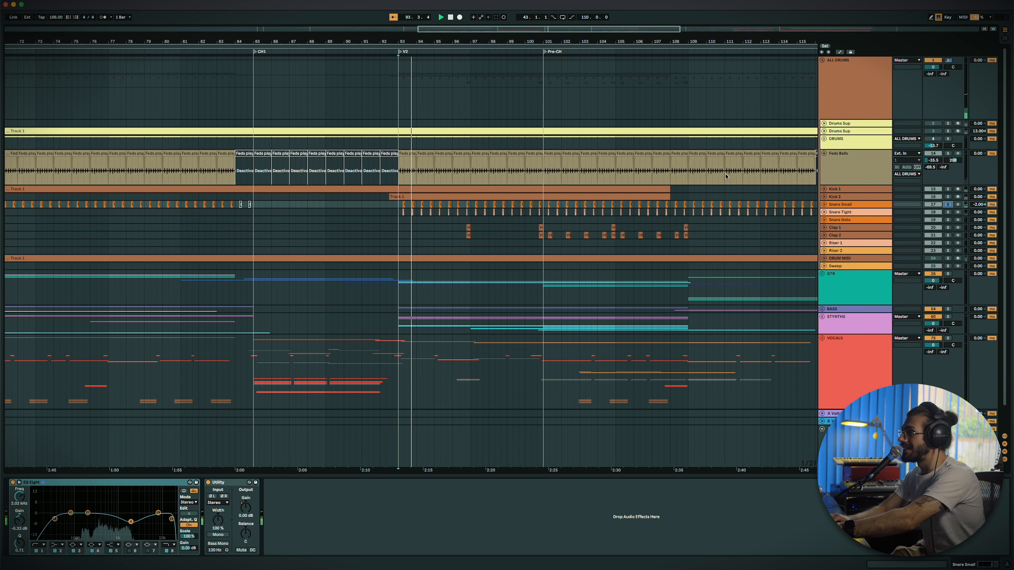
key(w)
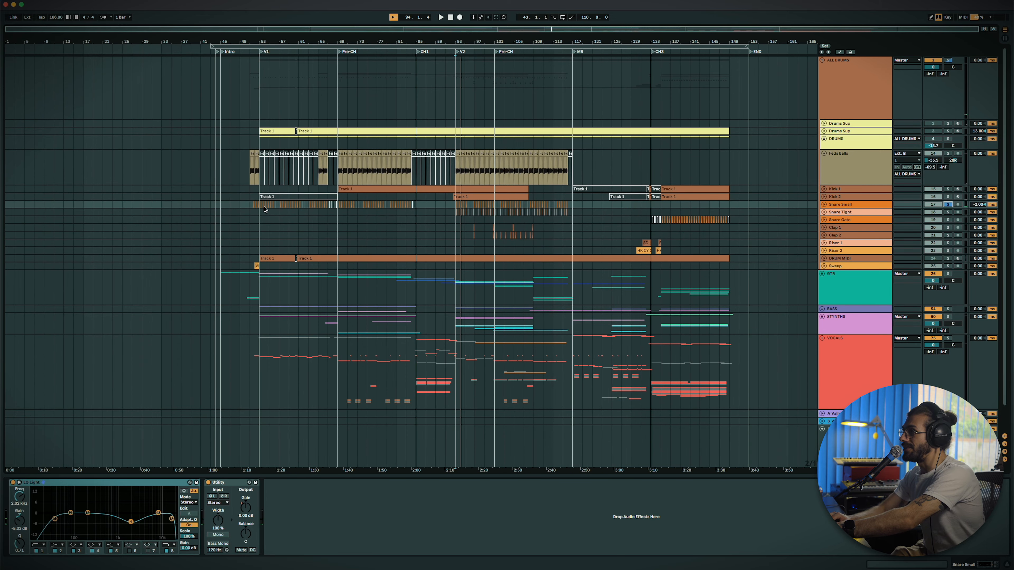
scroll(251, 208, up, 5)
key(space)
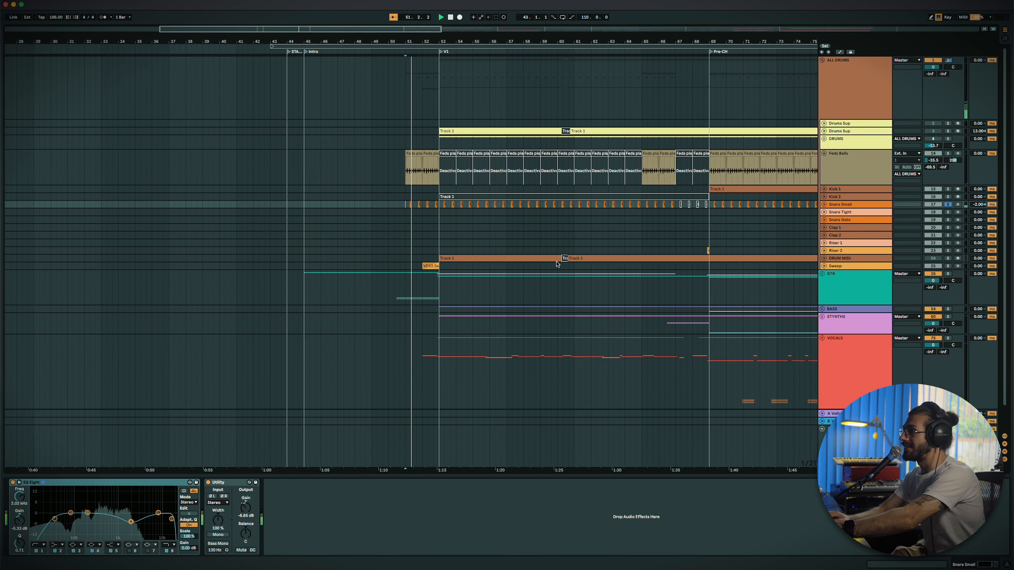
scroll(949, 255, down, 1)
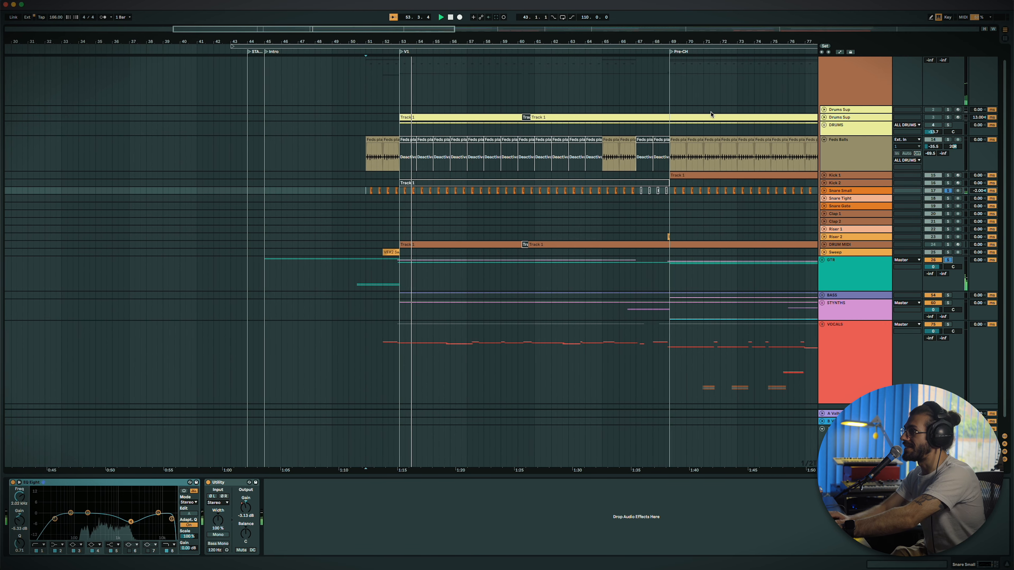
scroll(668, 141, right, 5)
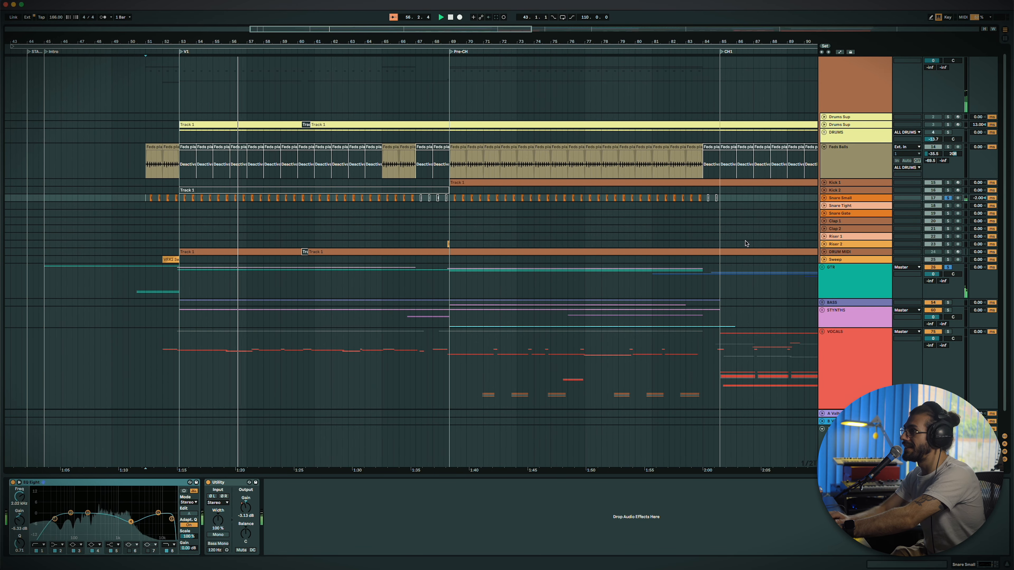
Step: Expand the Riser 1 and Riser 2 tracks and play the drums through the transition into the first Pre-CH
click(928, 238)
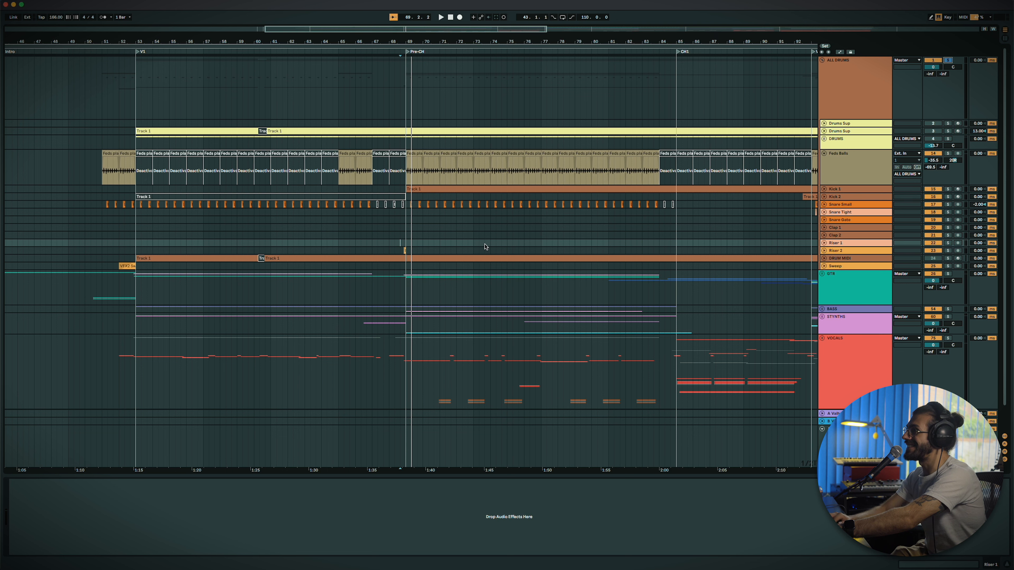
key(space)
key(space)
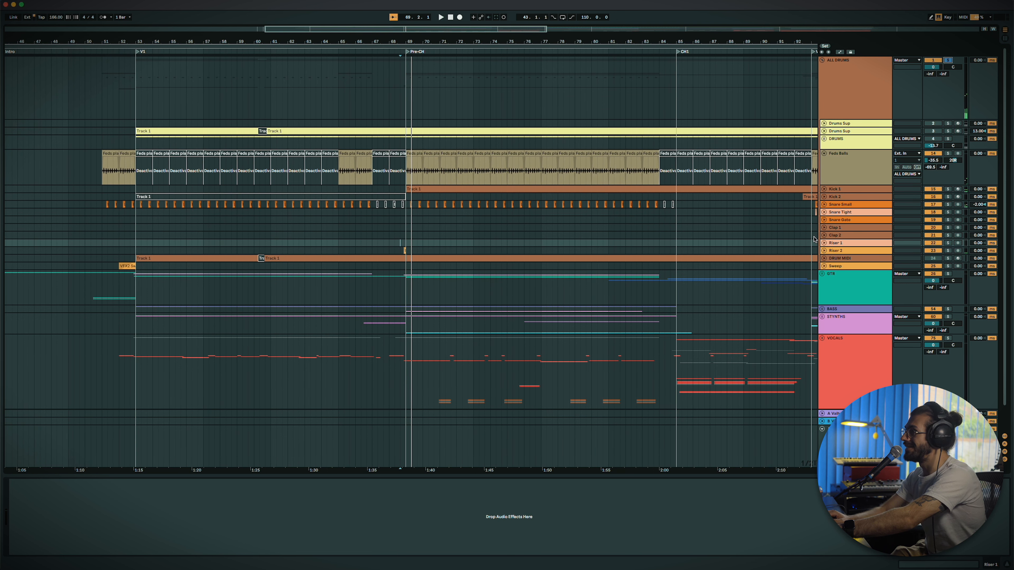
click(825, 243)
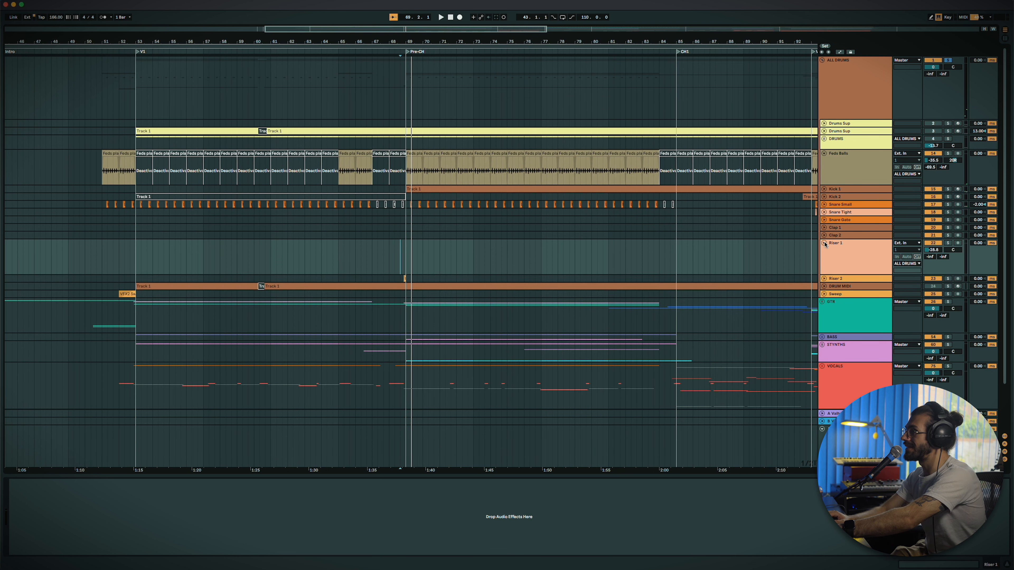
click(823, 278)
key(space)
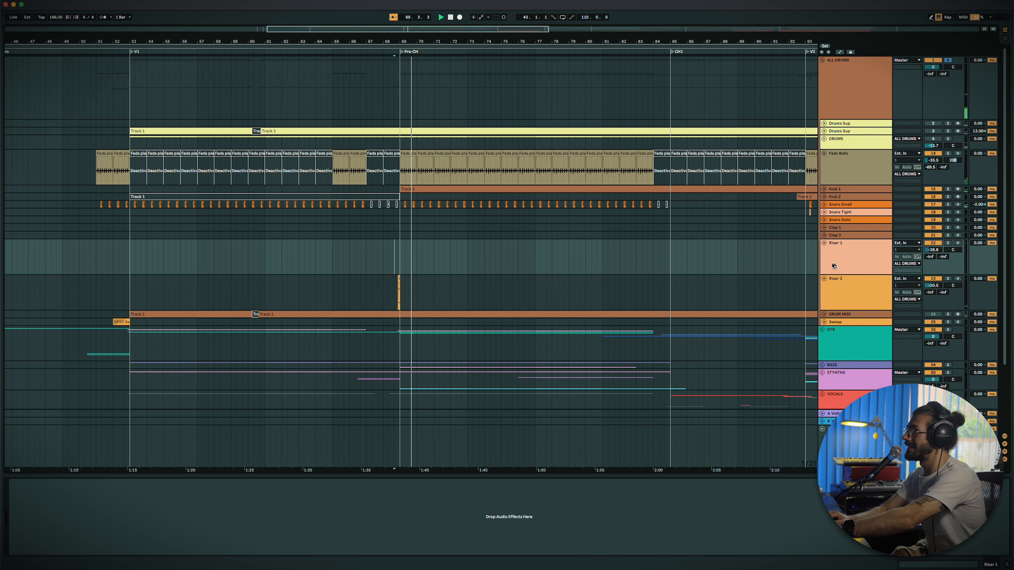
Step: Expand the Kick 1 track to show its sampler chain and audition Snare Tight soloed in V2
click(824, 190)
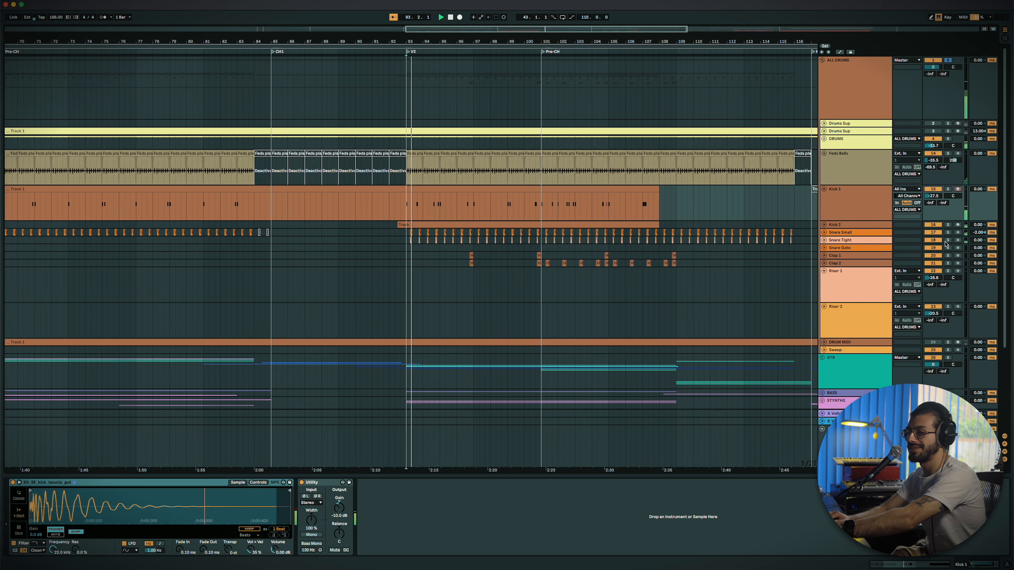
click(948, 240)
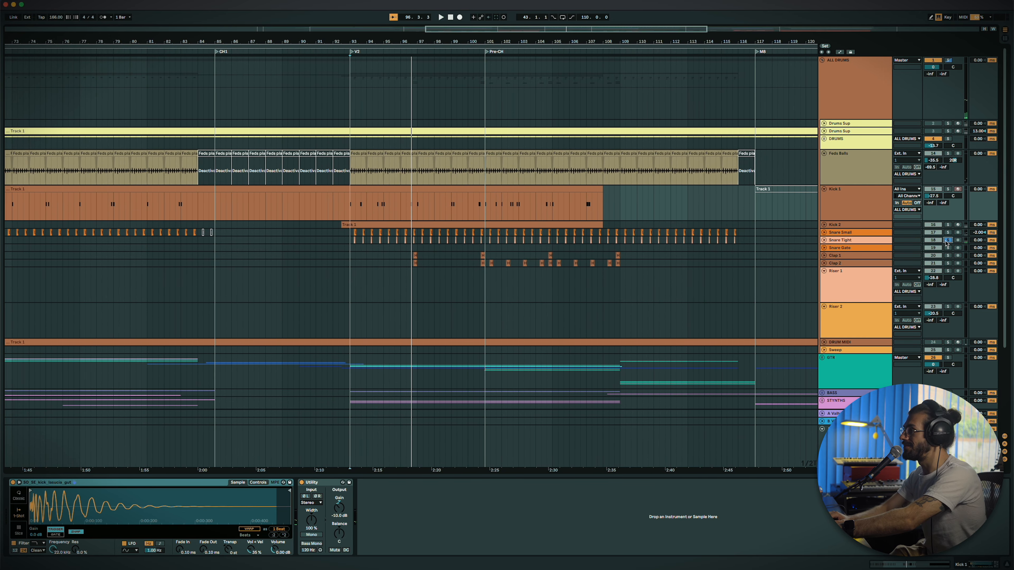
Step: Audition the Clap 1 and Clap 2 tracks soloed from just before the second Pre-CH
click(475, 256)
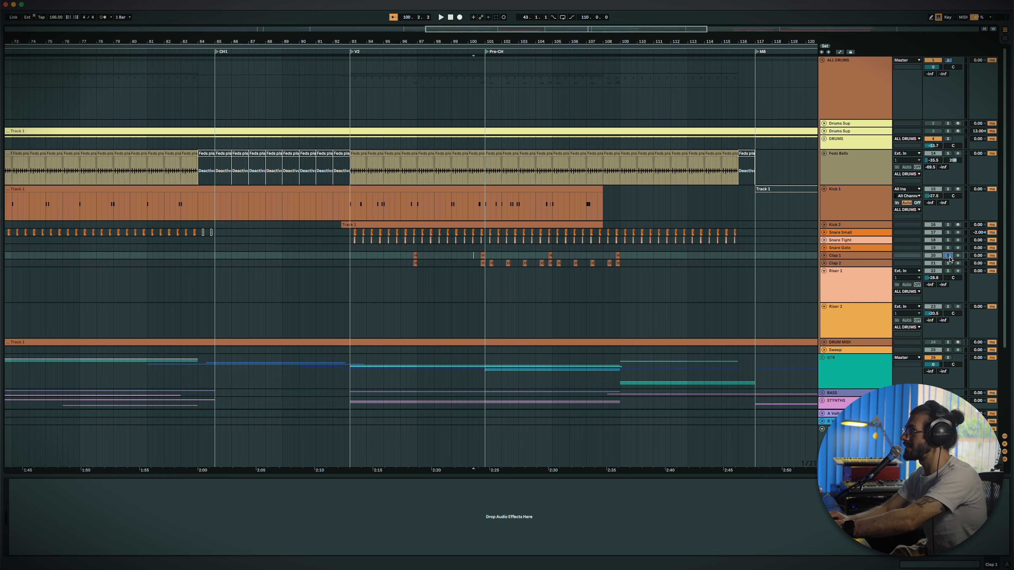
key(space)
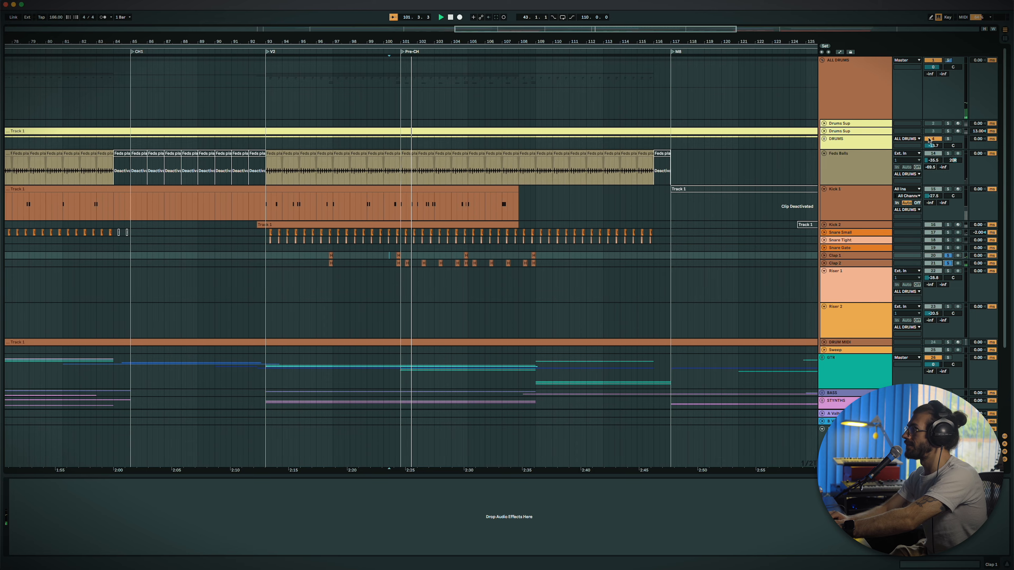
Step: Play the ALL DRUMS group through the Riser 1 and Riser 2 clips into CH3
click(947, 61)
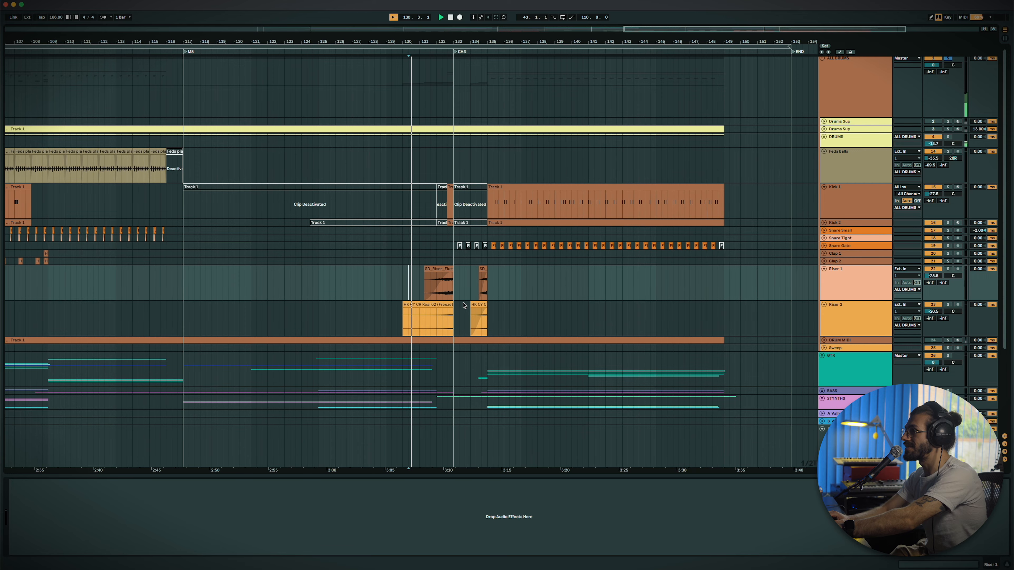
drag(471, 303, 463, 303)
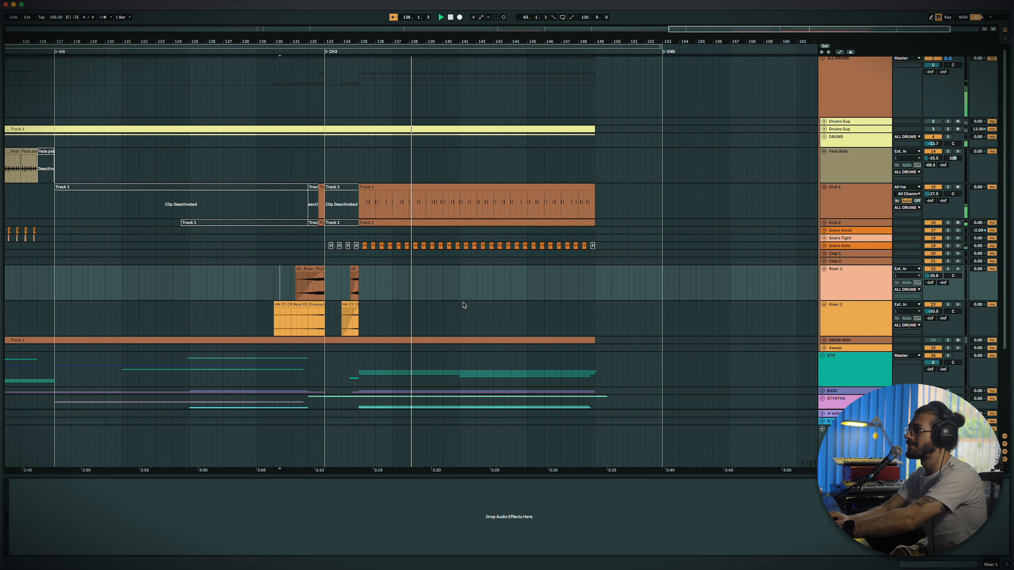
scroll(464, 306, down, 3)
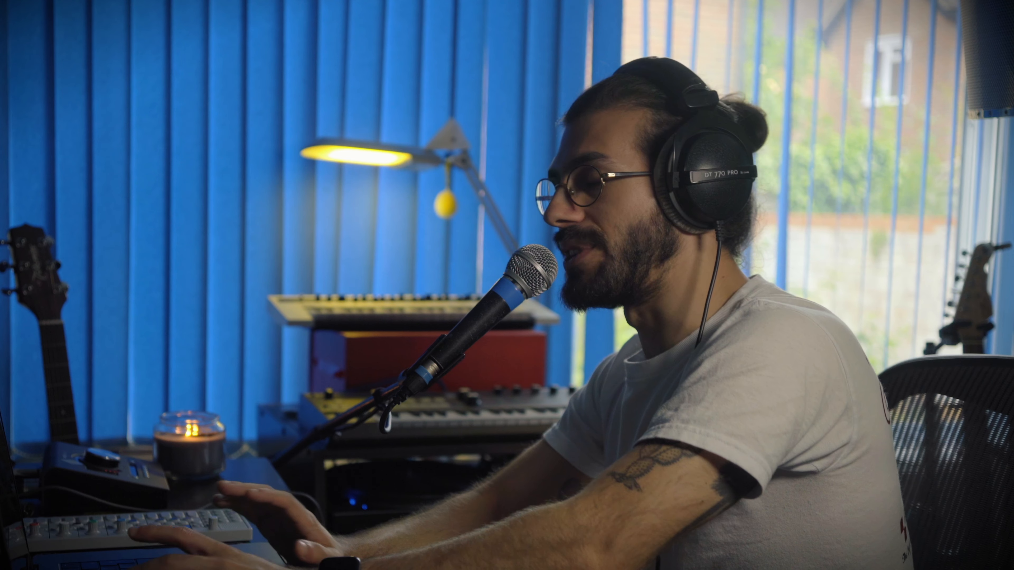
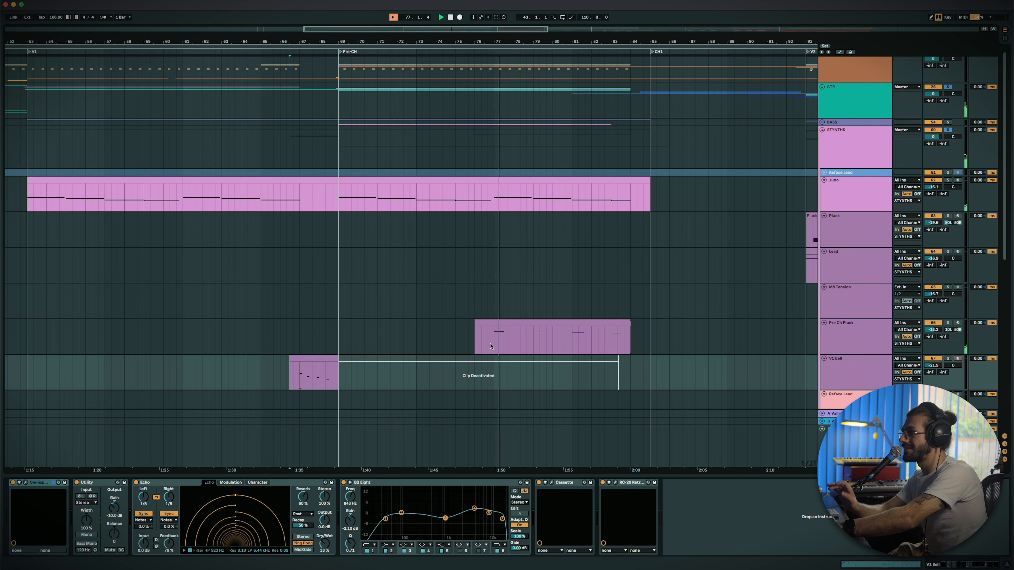
Step: Look over the synth tracks from Juno down to OP1 Pad while the first Pre-CH plays into CH1
scroll(492, 346, right, 2)
scroll(491, 346, down, 1)
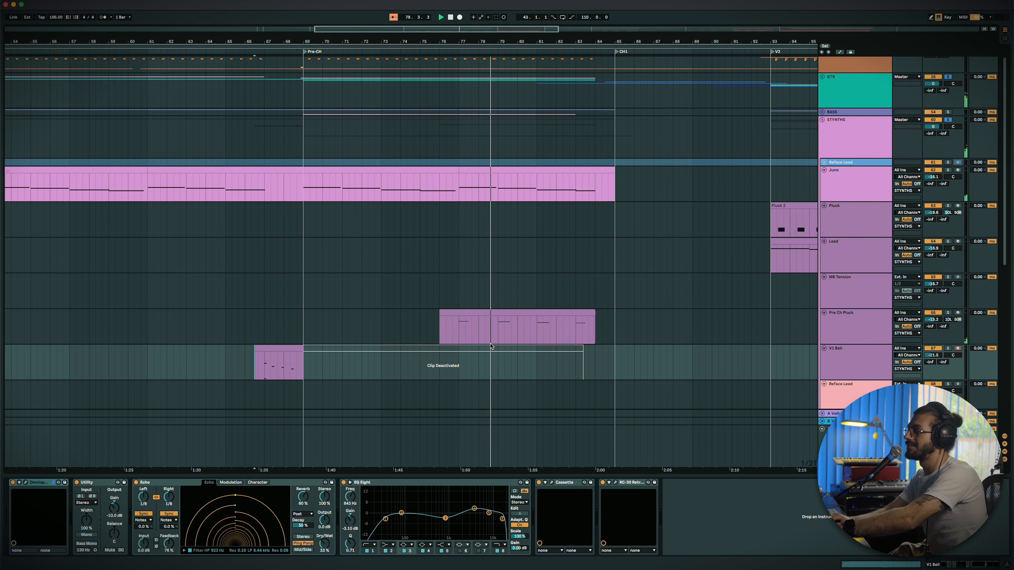
scroll(492, 347, right, 3)
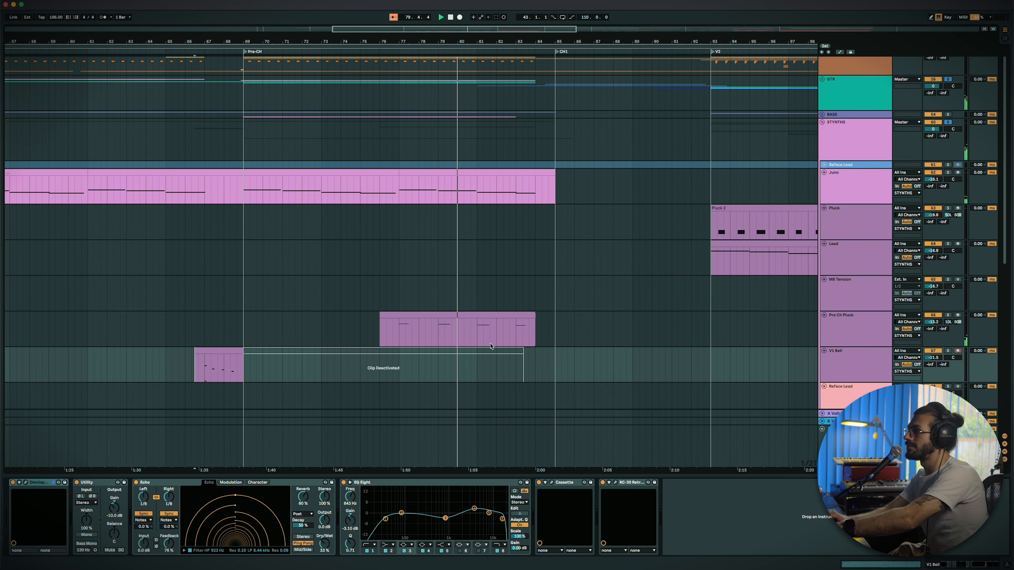
scroll(491, 346, down, 3)
scroll(491, 346, right, 2)
scroll(491, 347, down, 2)
scroll(491, 347, down, 3)
scroll(491, 347, down, 6)
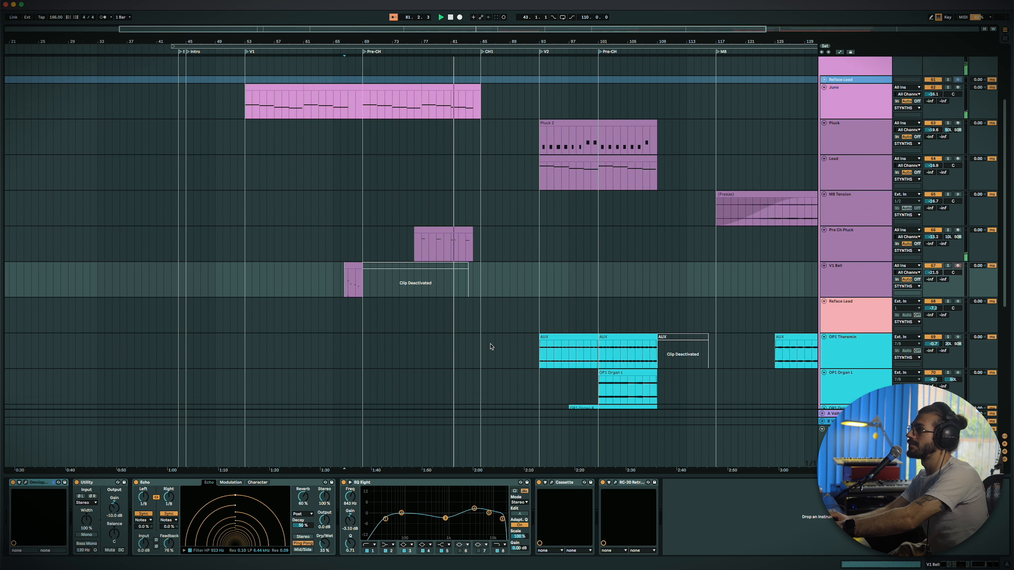
scroll(491, 346, right, 2)
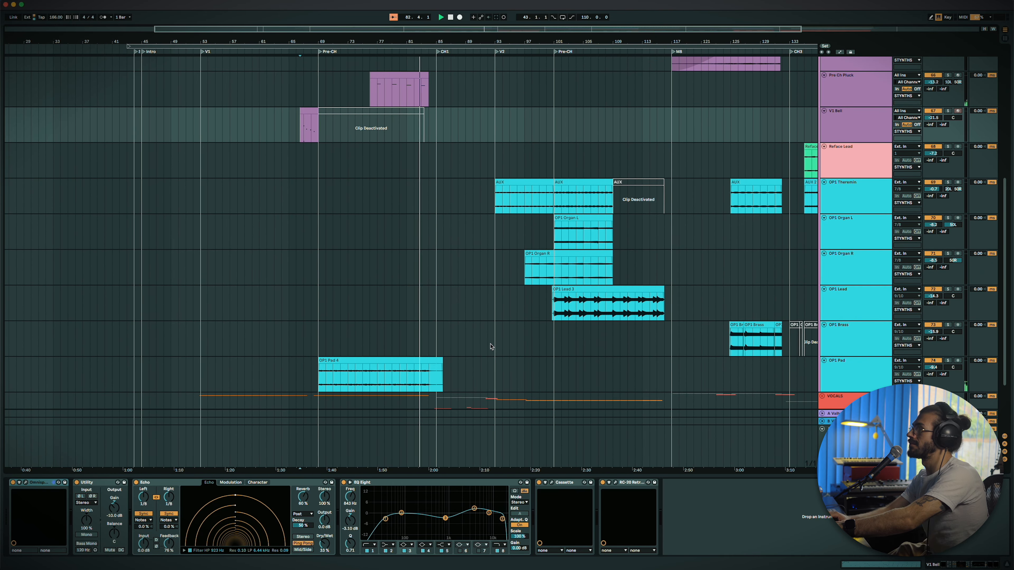
scroll(491, 346, up, 2)
scroll(492, 347, right, 1)
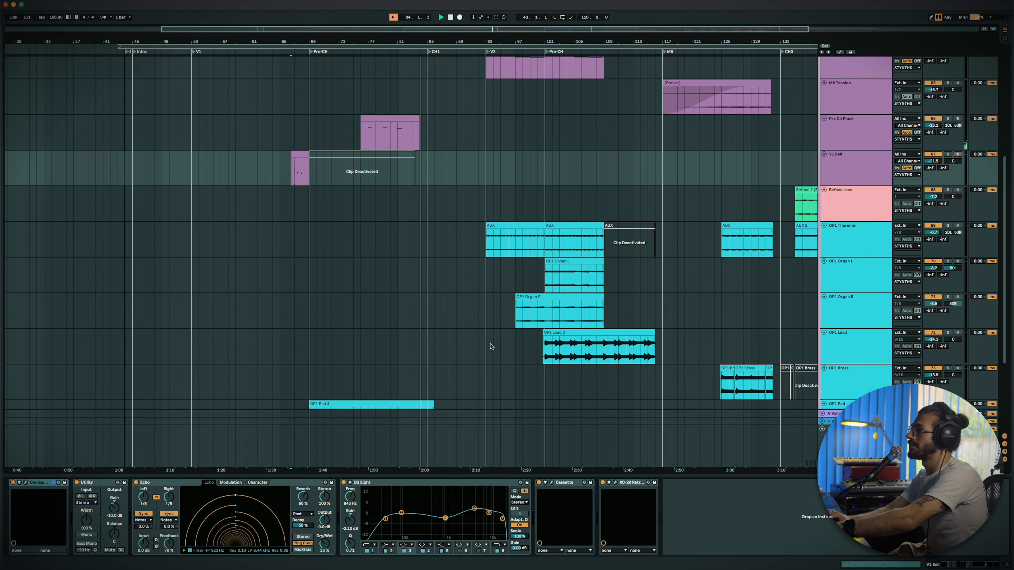
Step: Show the OP1 Pad effect chain and audition the track soloed from the start of the first Pre-CH
scroll(491, 346, down, 3)
scroll(491, 347, right, 1)
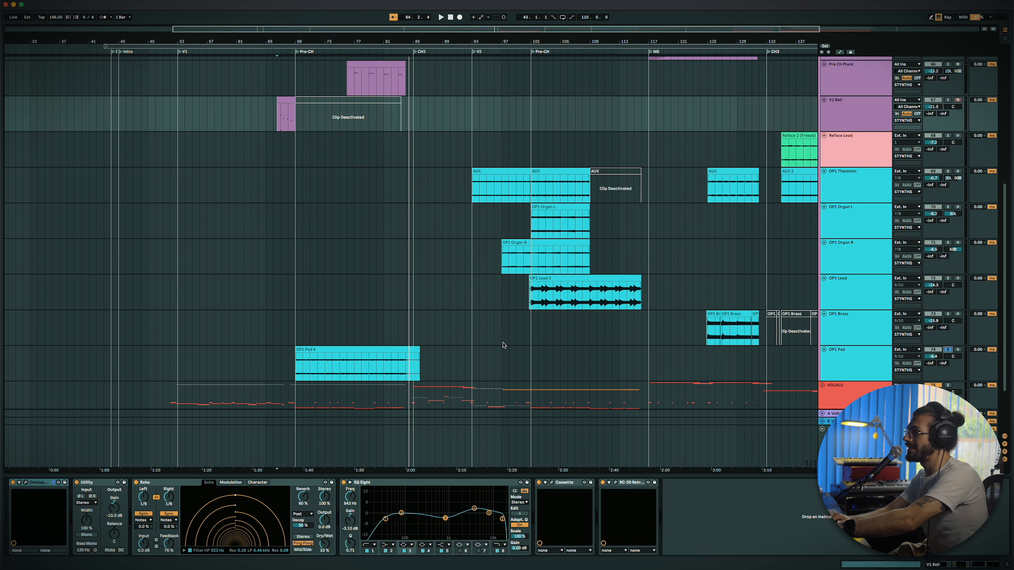
click(293, 375)
key(space)
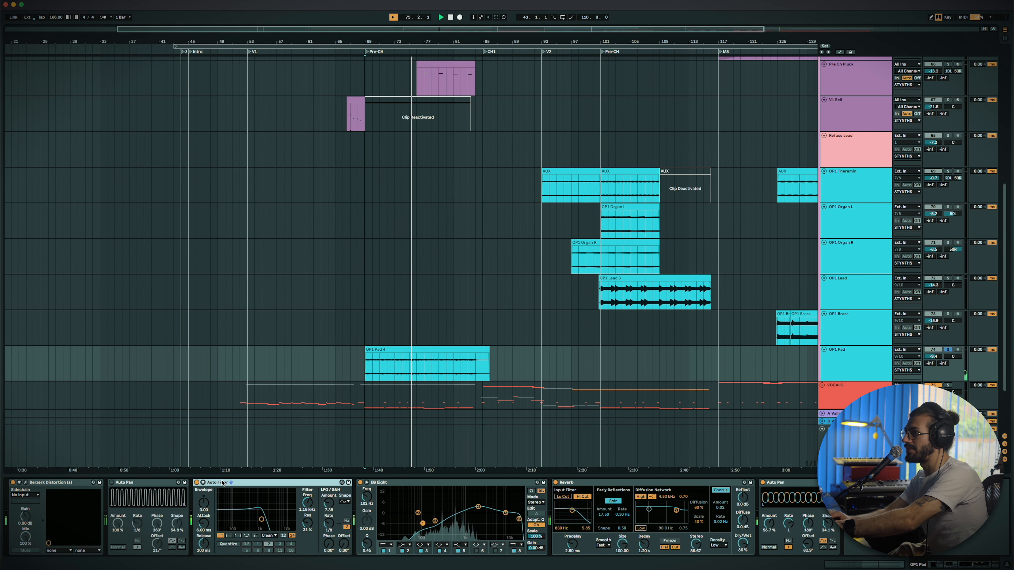
Step: Play the whole synth group from V2 into the second Pre-CH while looking over the Pluck, Lead and OP1 tracks
scroll(481, 254, up, 6)
scroll(481, 254, down, 2)
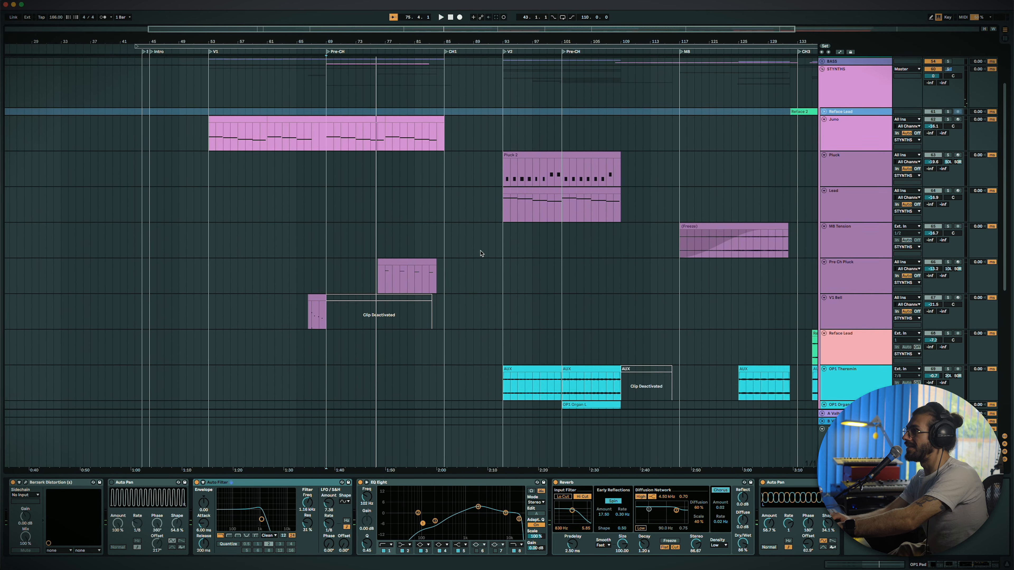
click(471, 126)
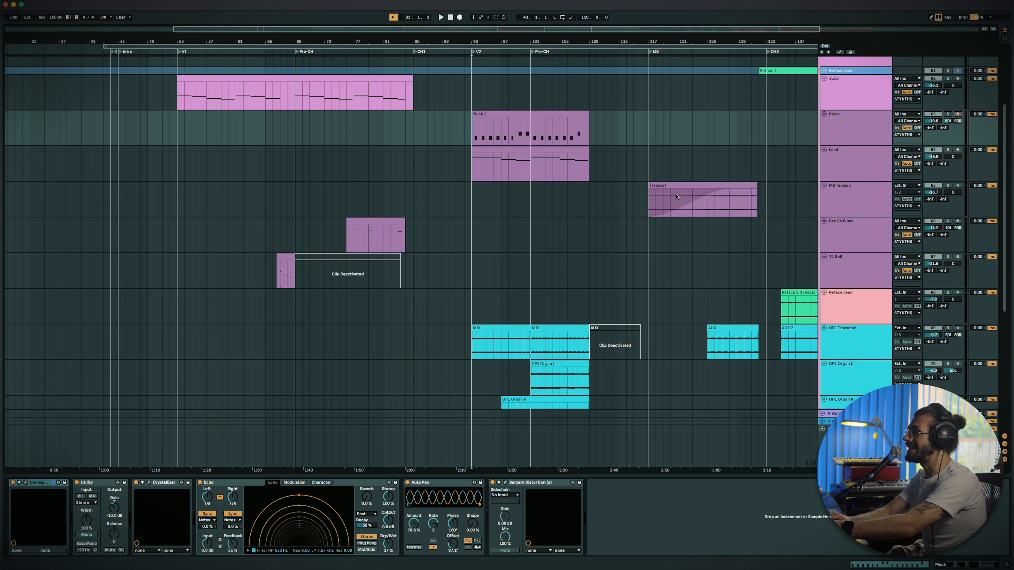
scroll(817, 116, up, 1)
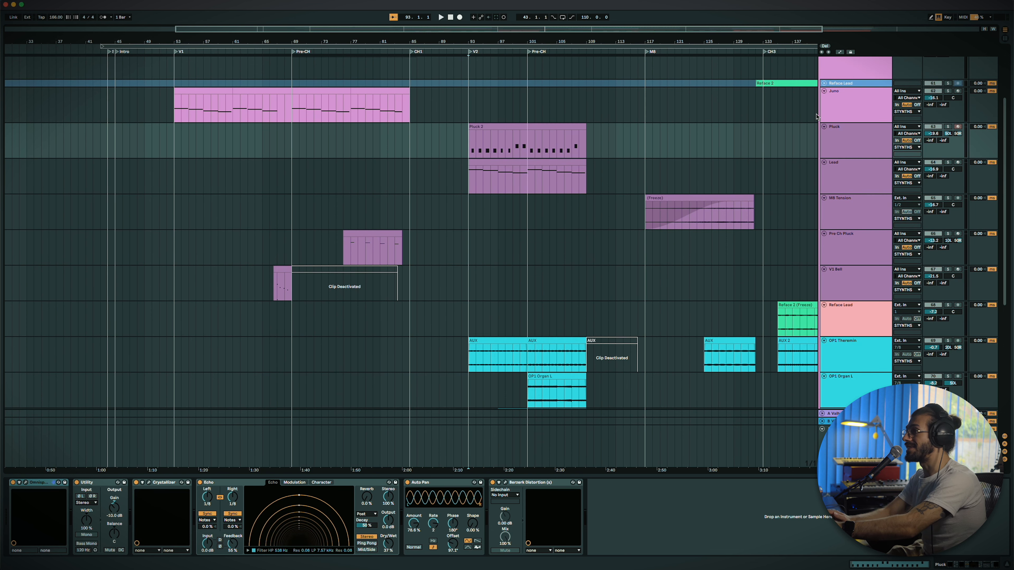
key(space)
scroll(814, 233, up, 8)
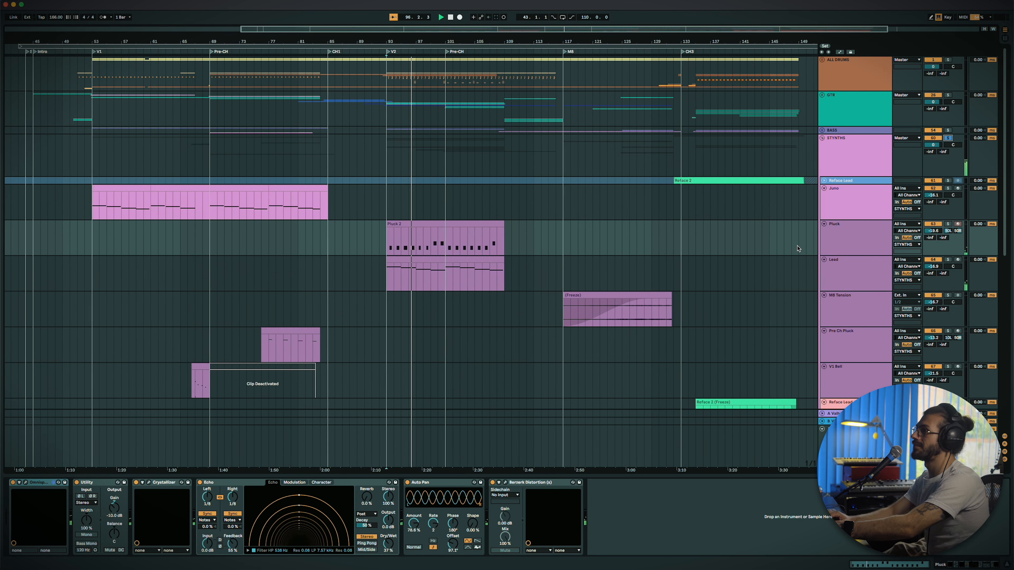
scroll(831, 259, down, 6)
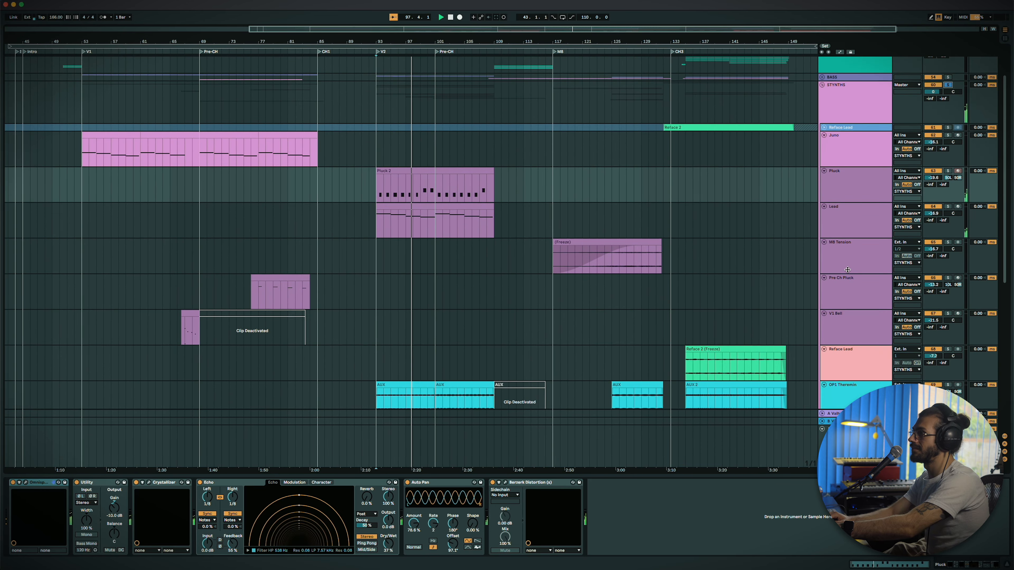
scroll(848, 271, down, 3)
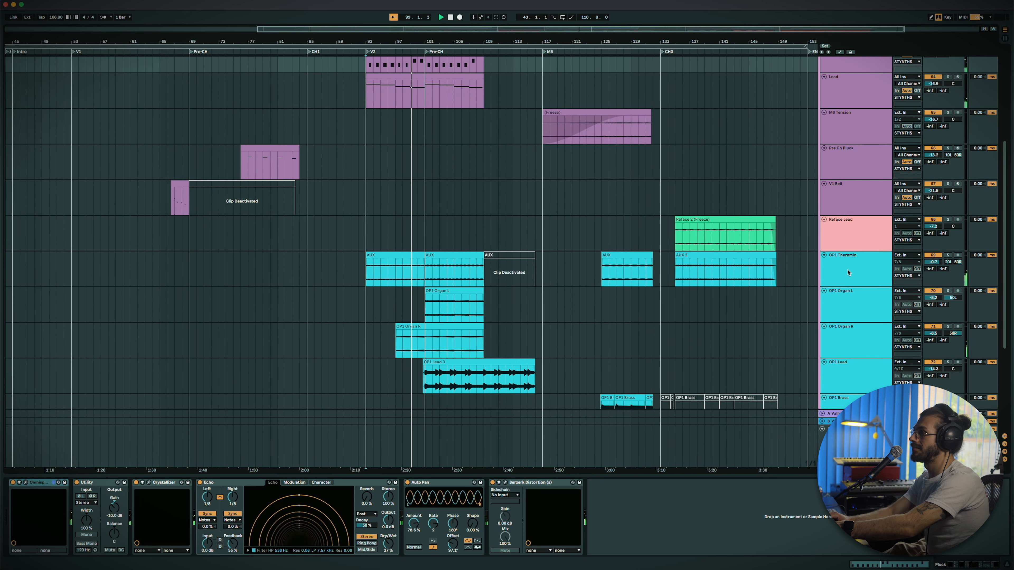
scroll(849, 263, up, 10)
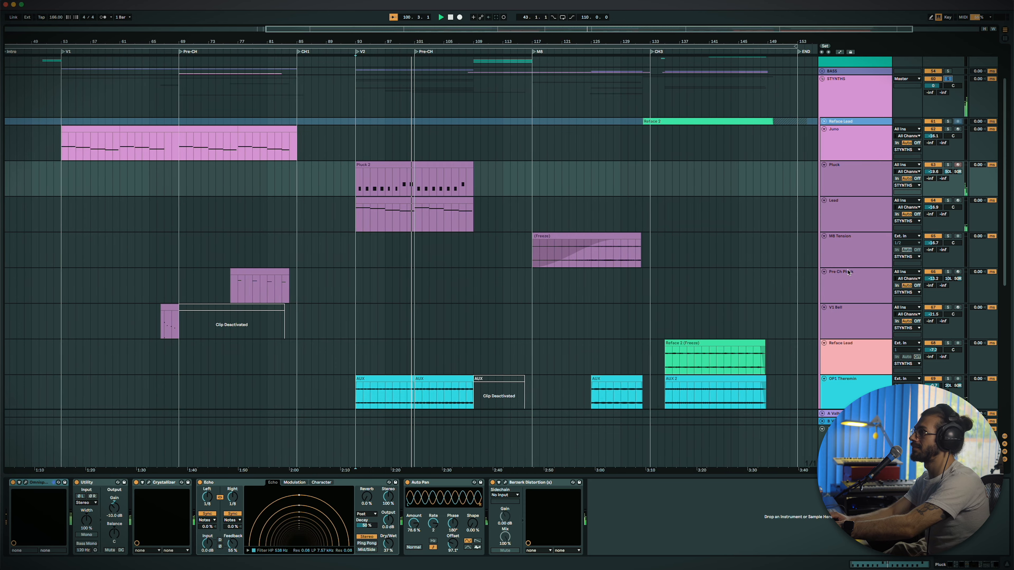
scroll(869, 201, down, 15)
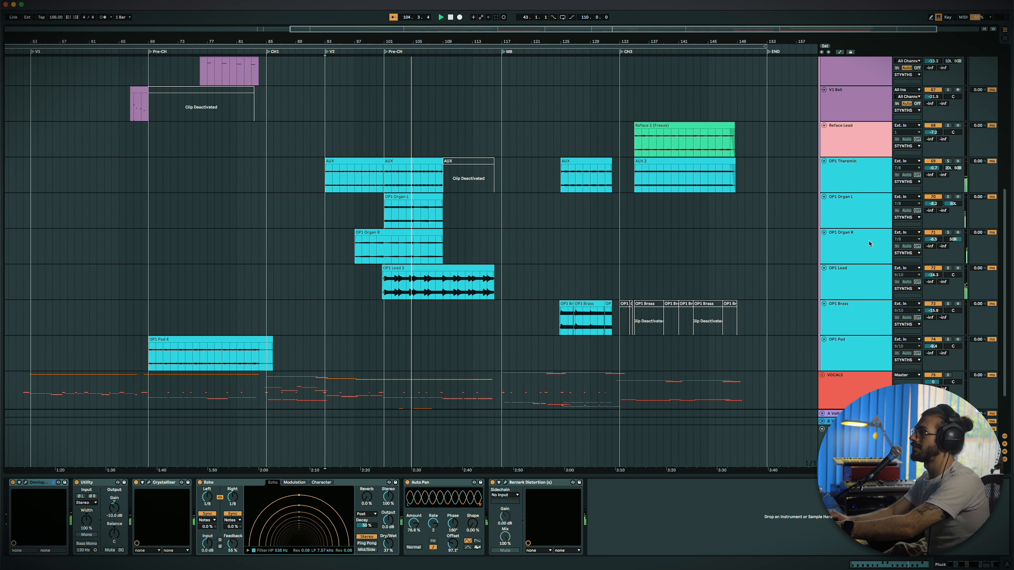
scroll(869, 244, up, 15)
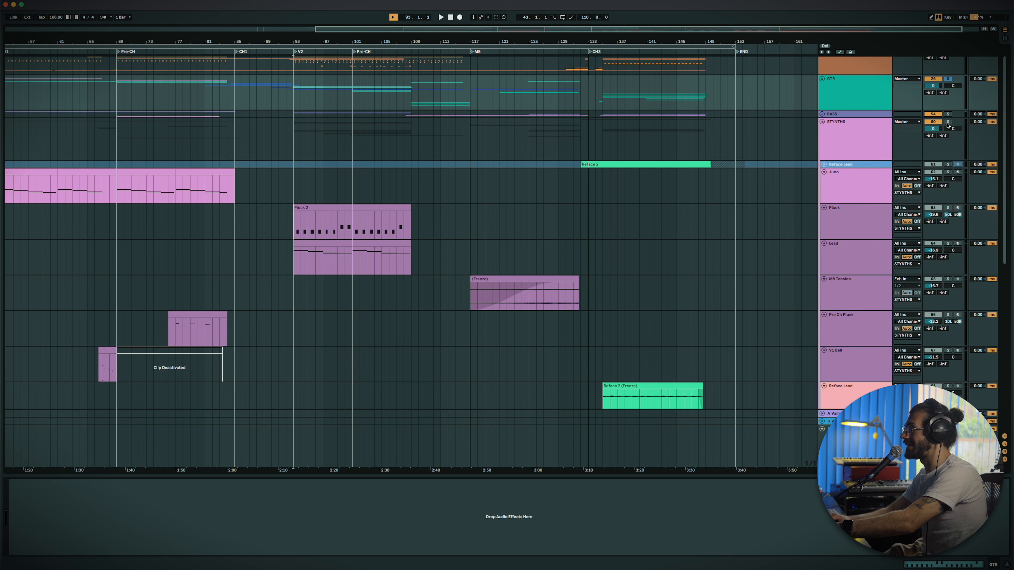
Step: Show the Pluck device chain, play from V2 and solo the Lead track
click(291, 225)
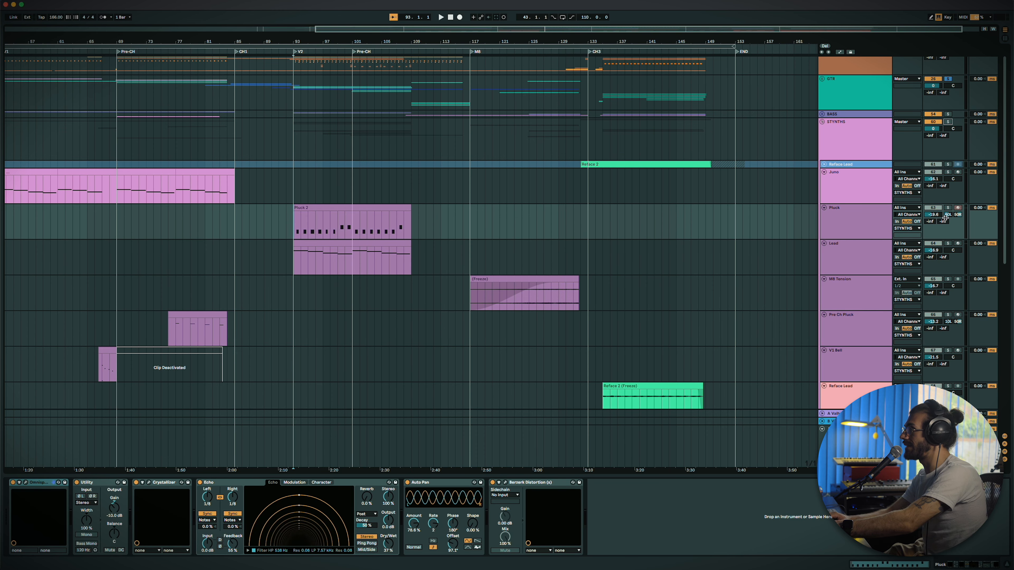
scroll(949, 209, left, 10)
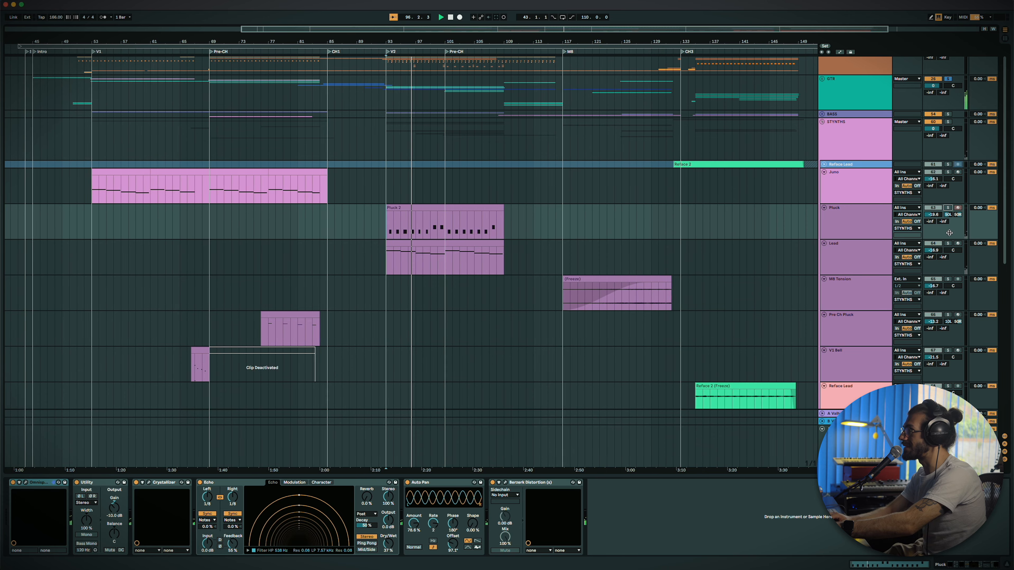
click(947, 243)
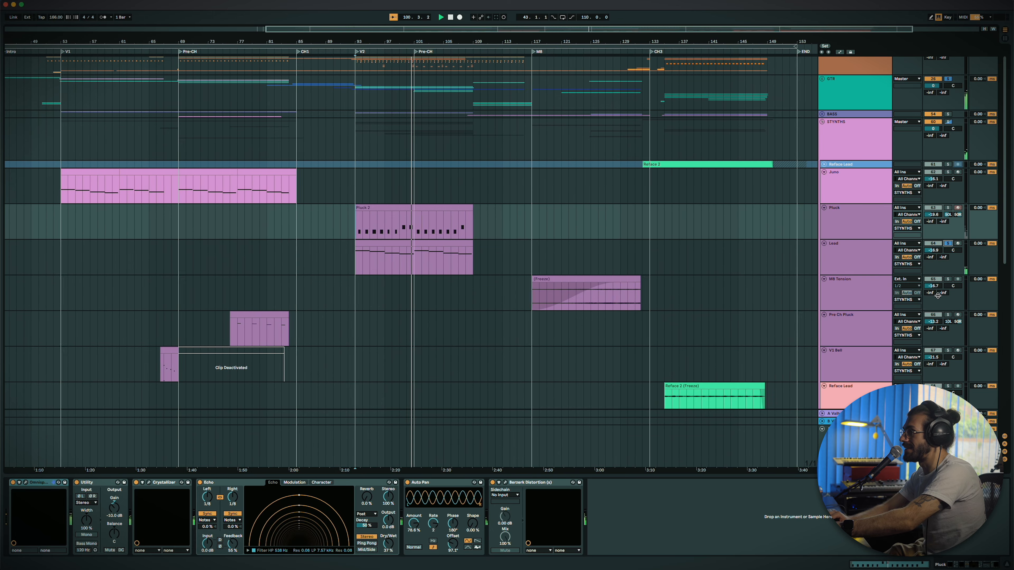
Step: Switch the solo from Lead to OP1 Theremin and audition it from the start of V2
scroll(932, 322, down, 5)
click(948, 330)
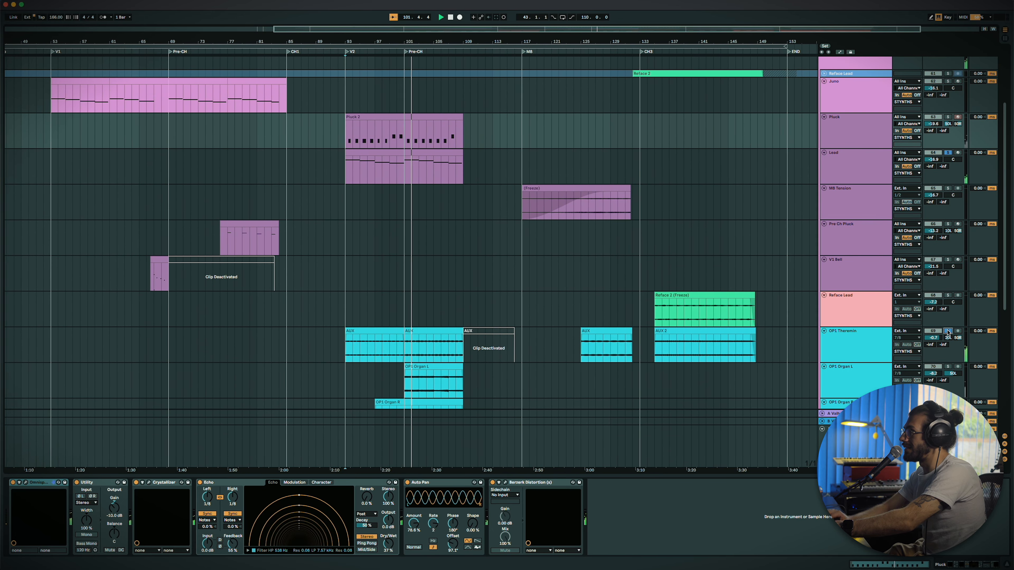
click(948, 153)
key(space)
key(space)
scroll(938, 176, up, 2)
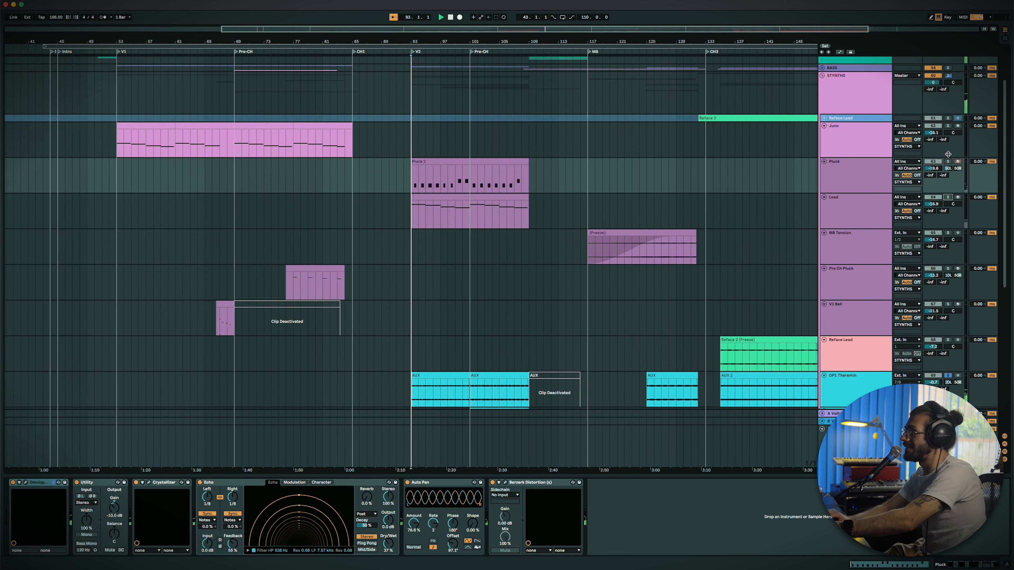
scroll(924, 223, down, 3)
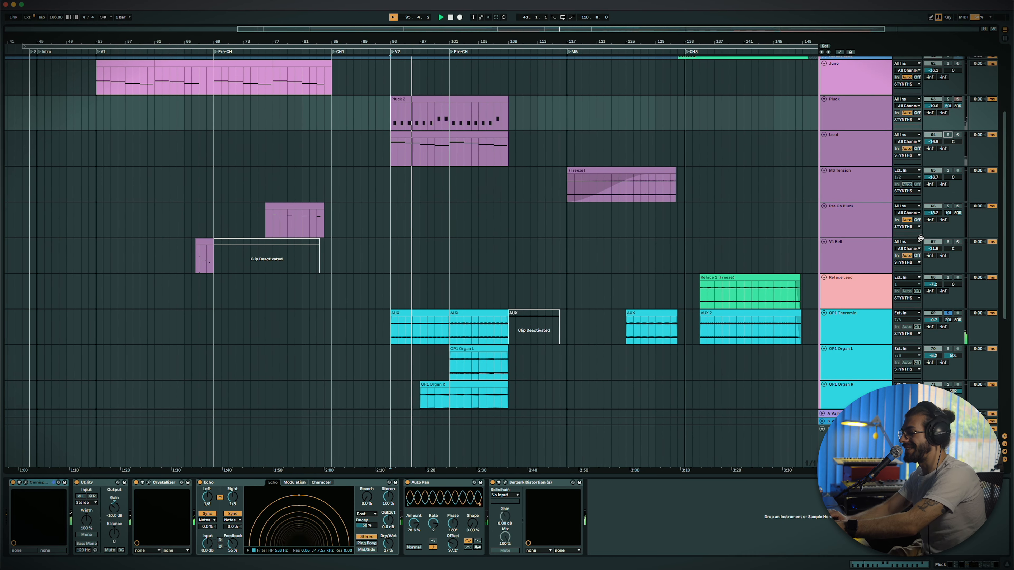
Step: Audition OP1 Organ L soloed in the second Pre-CH and show the Auto Pan devices in its effect chain
scroll(914, 329, down, 2)
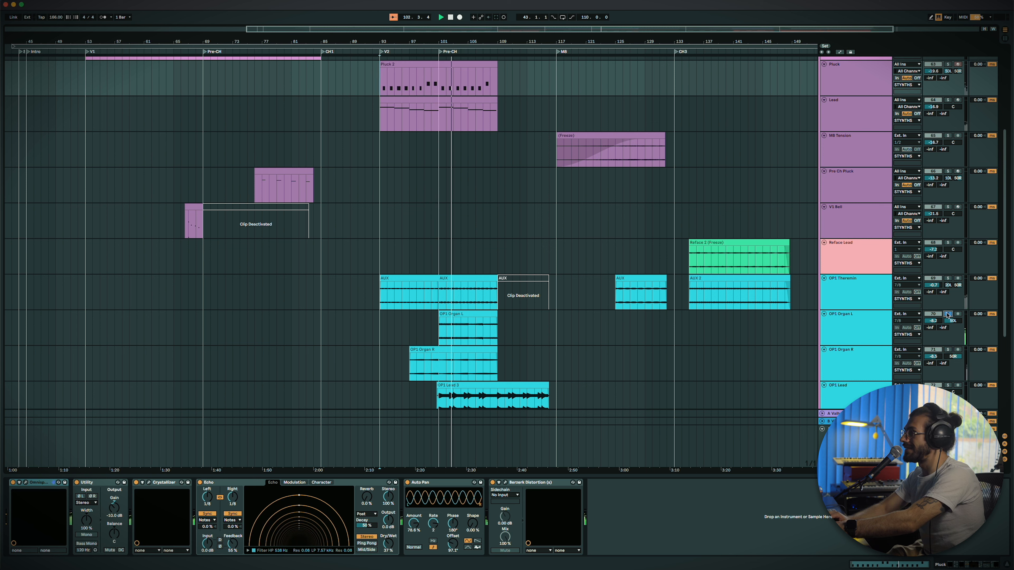
click(849, 328)
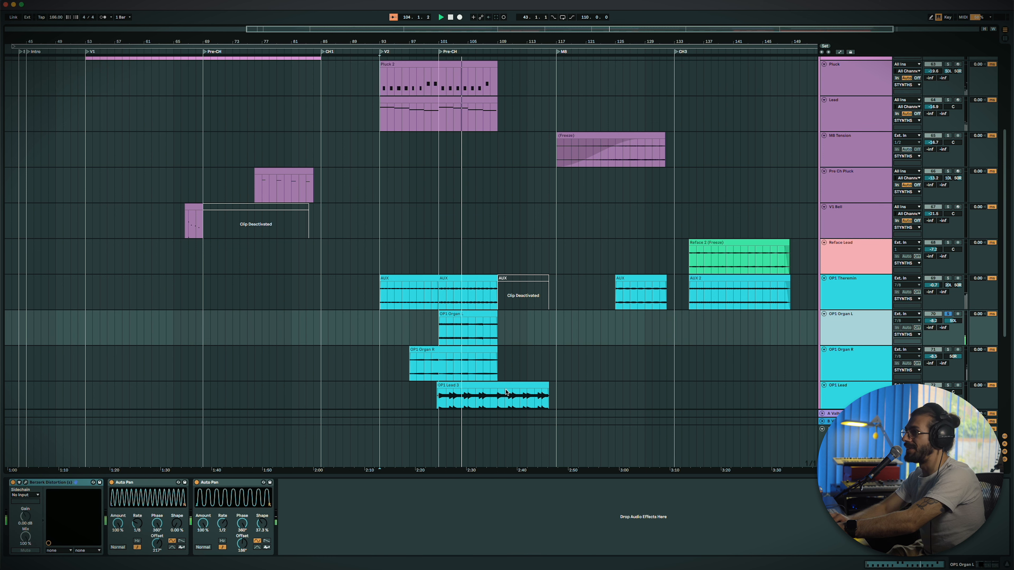
click(153, 486)
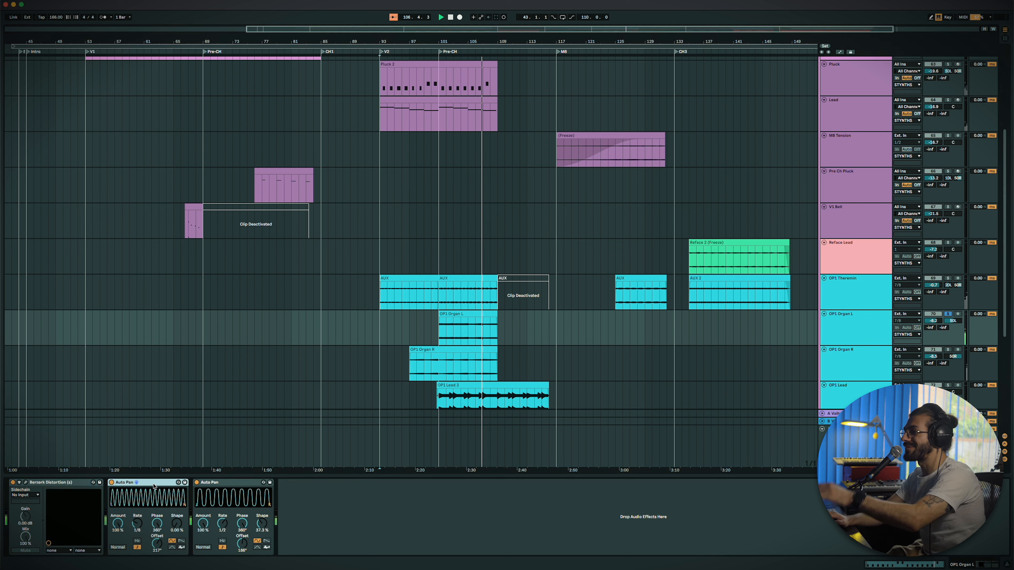
Step: Solo OP1 Organ R together with OP1 Organ L and play both from the start of the second Pre-CH
click(949, 350)
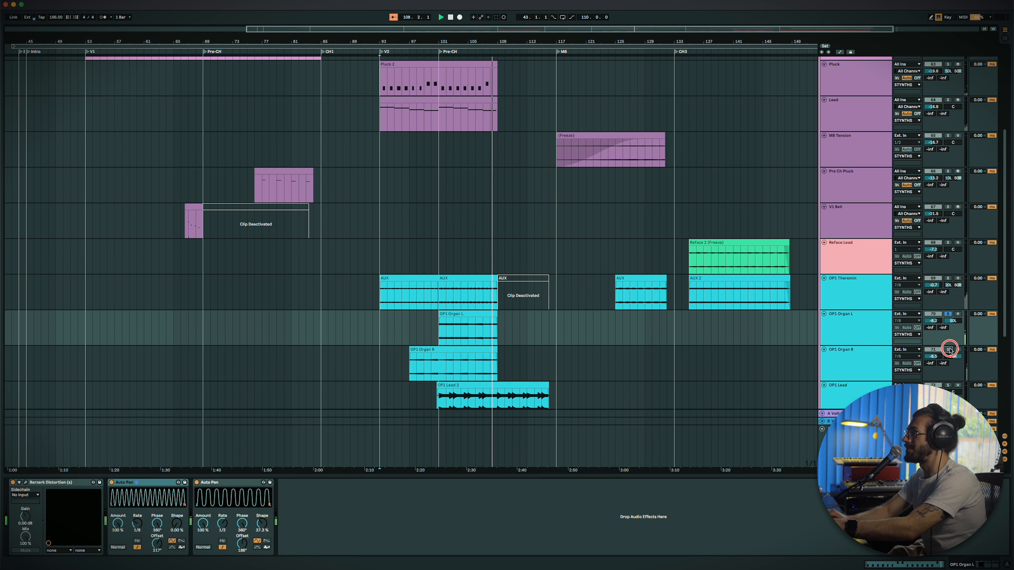
key(space)
key(space)
click(468, 339)
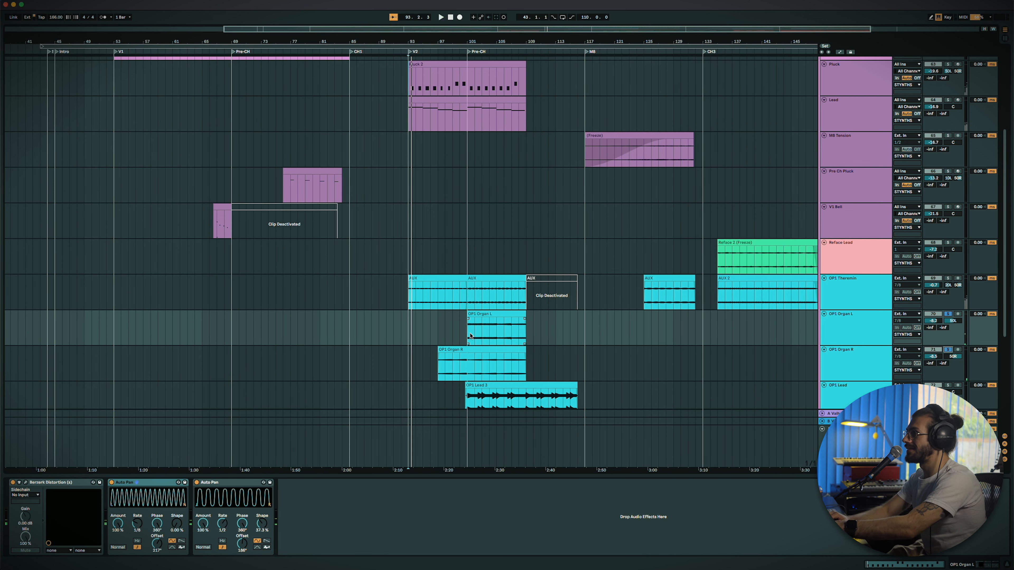
key(space)
key(space)
scroll(568, 363, down, 2)
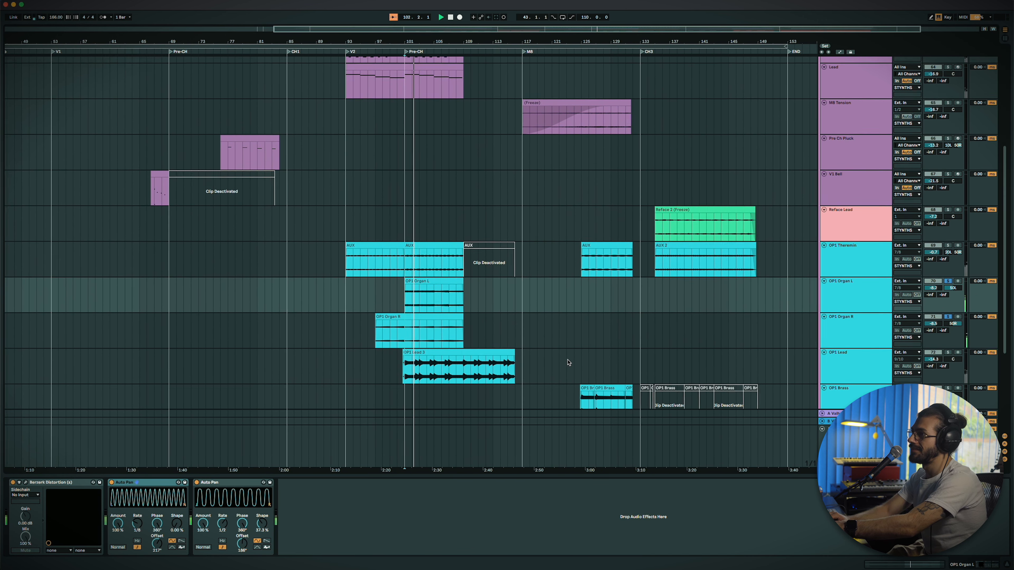
key(Tab)
key(Tab)
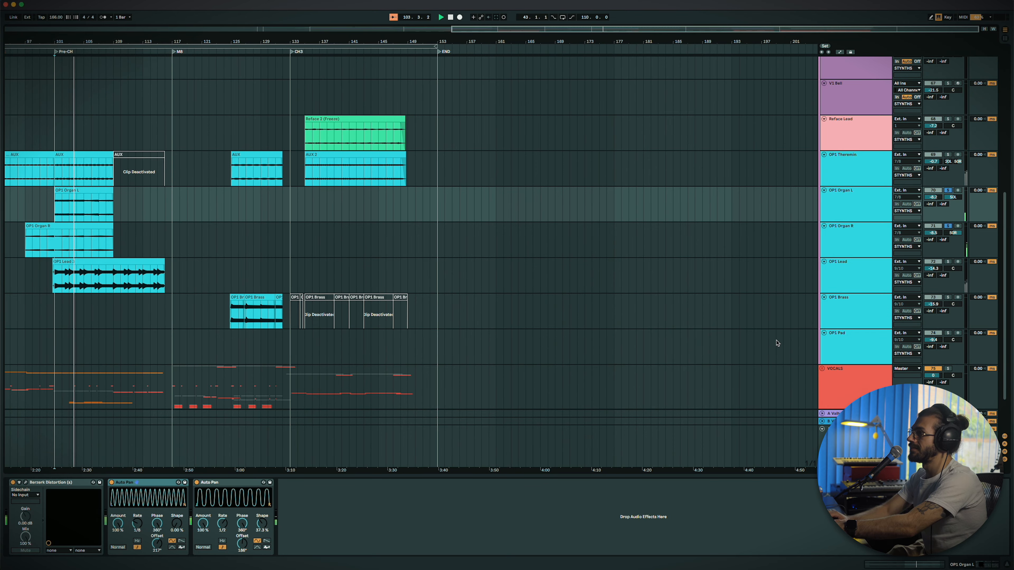
Step: Switch the solo from the two organ tracks to OP1 Lead and show its effect chain while it plays
scroll(778, 343, down, 3)
scroll(778, 343, left, 8)
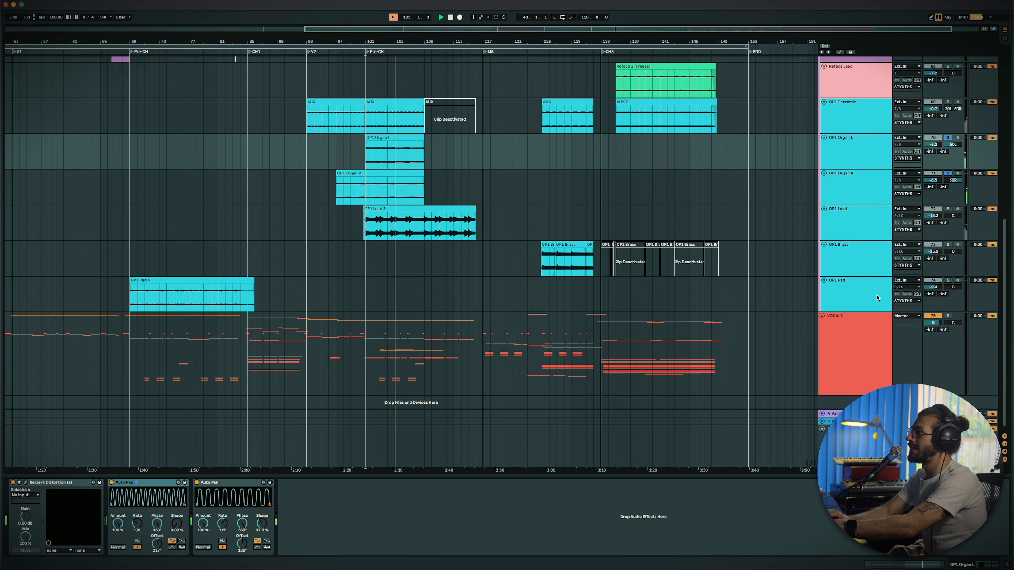
click(947, 209)
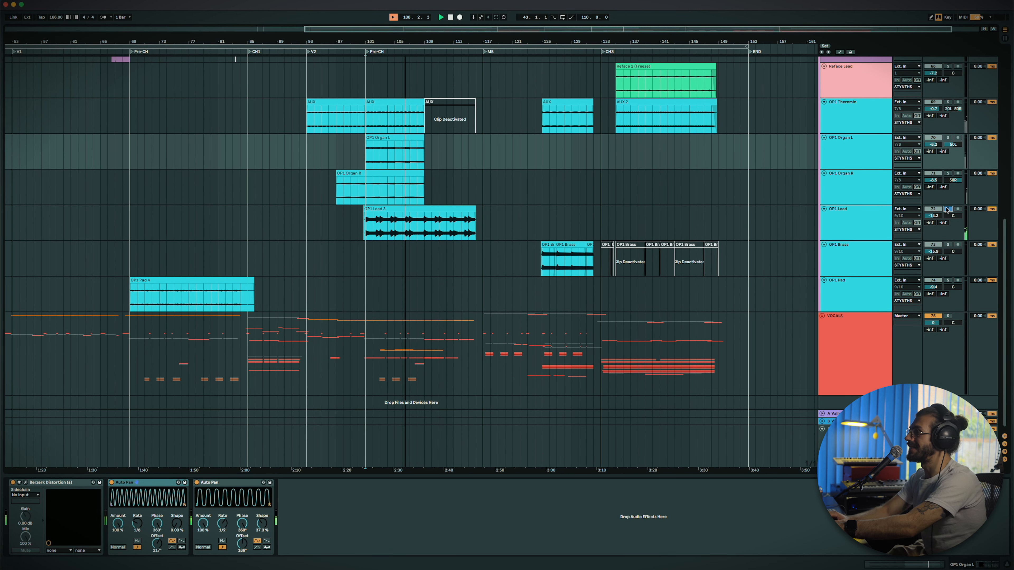
click(858, 221)
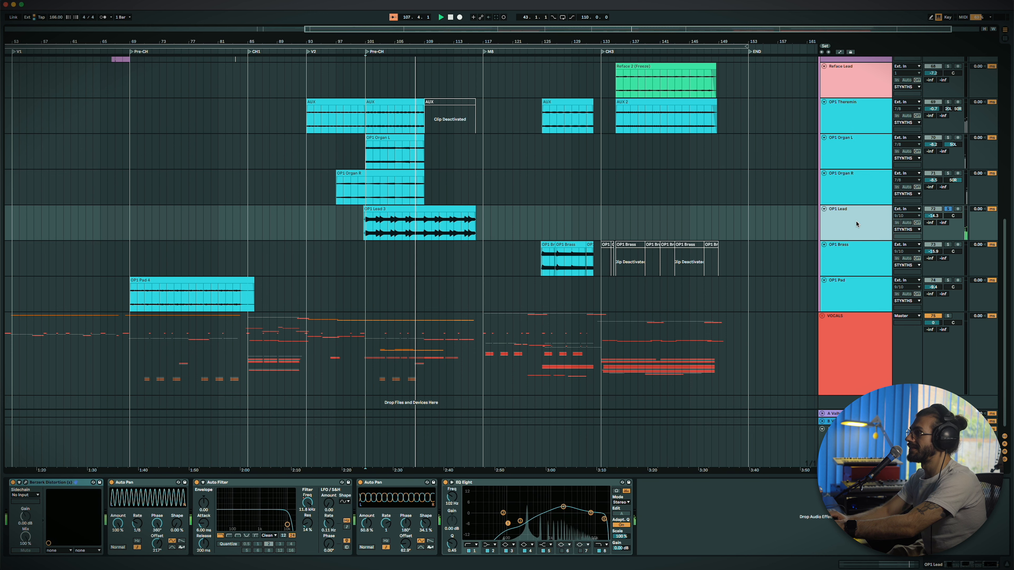
scroll(697, 254, up, 3)
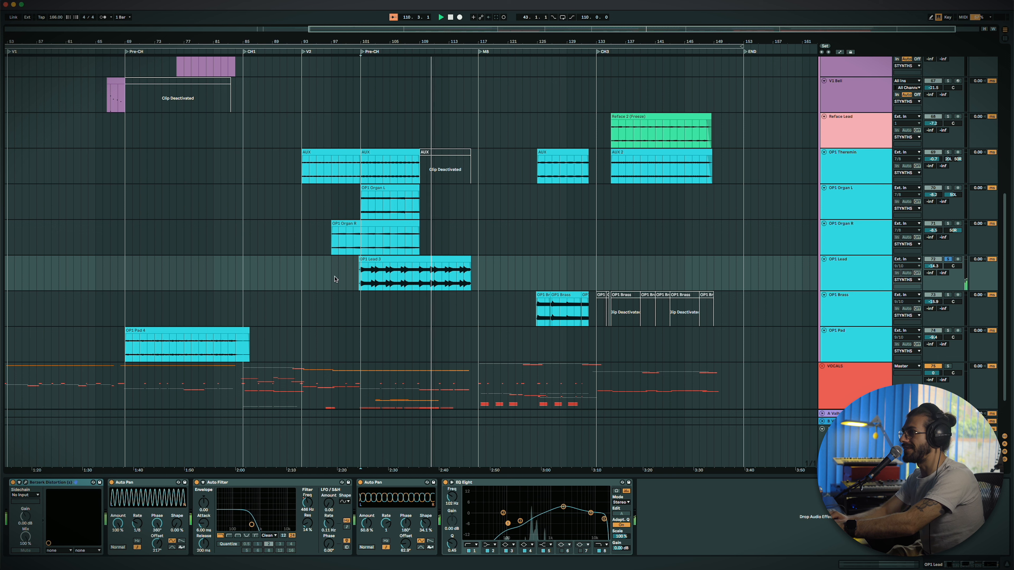
scroll(436, 305, up, 2)
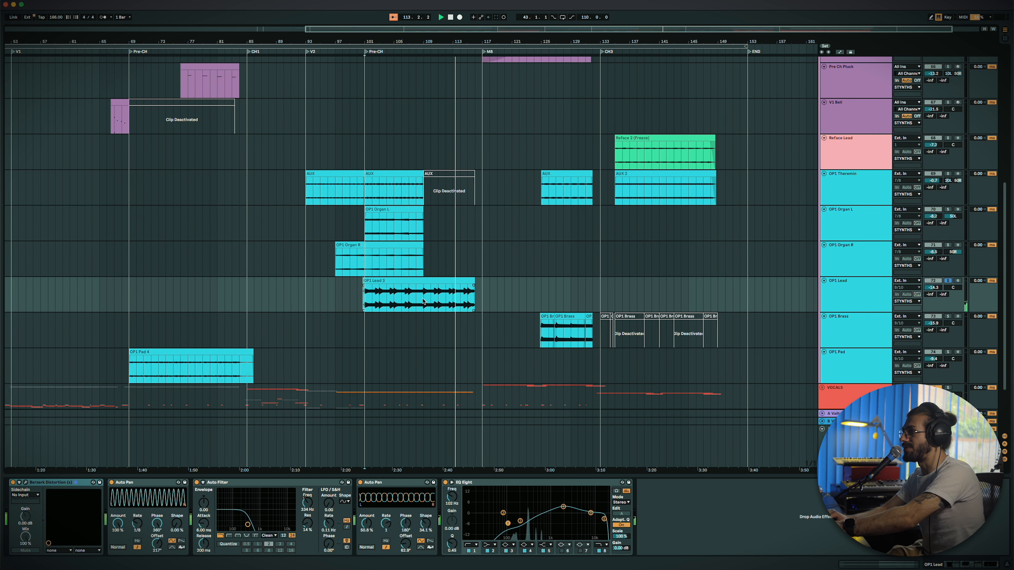
Step: Audition OP1 Theremin soloed from the middle of the M8 section and solo the GTR group with it
scroll(532, 290, up, 2)
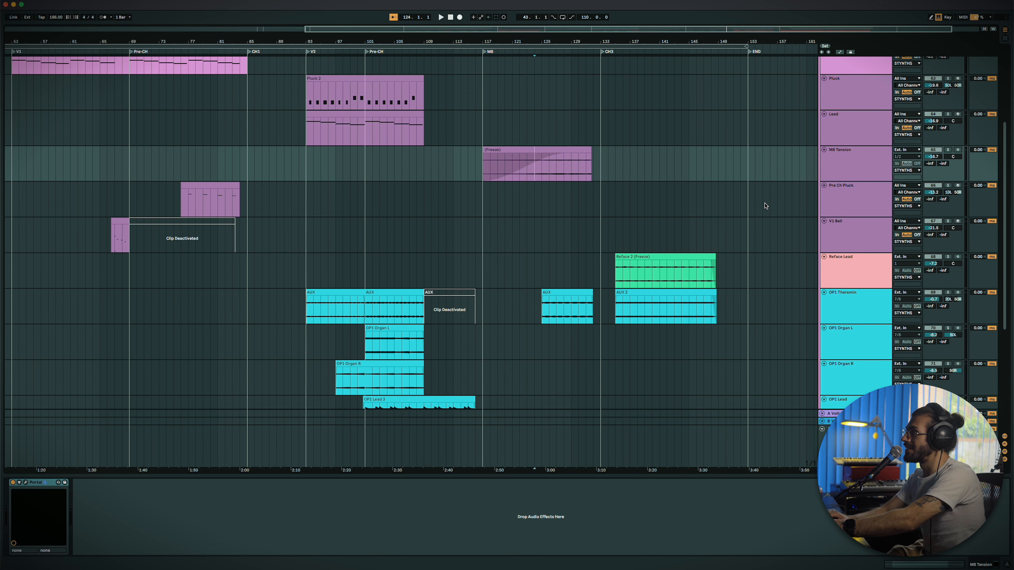
key(space)
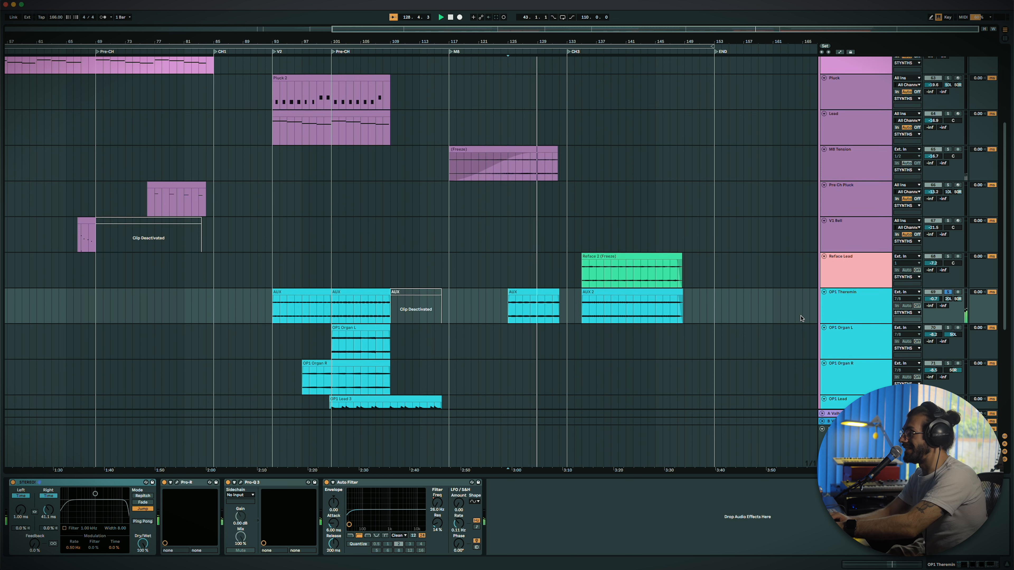
scroll(800, 318, up, 5)
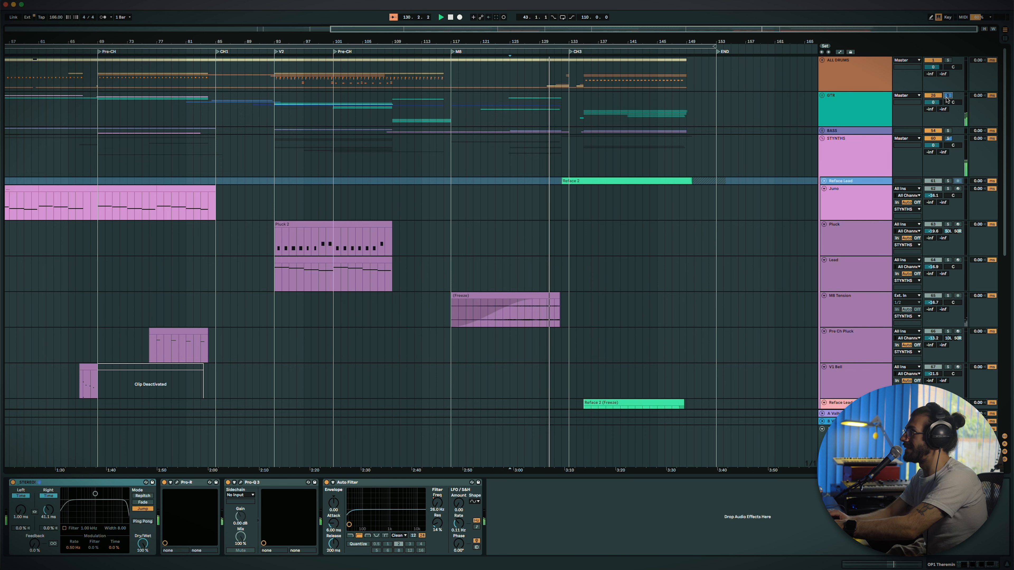
scroll(816, 312, down, 5)
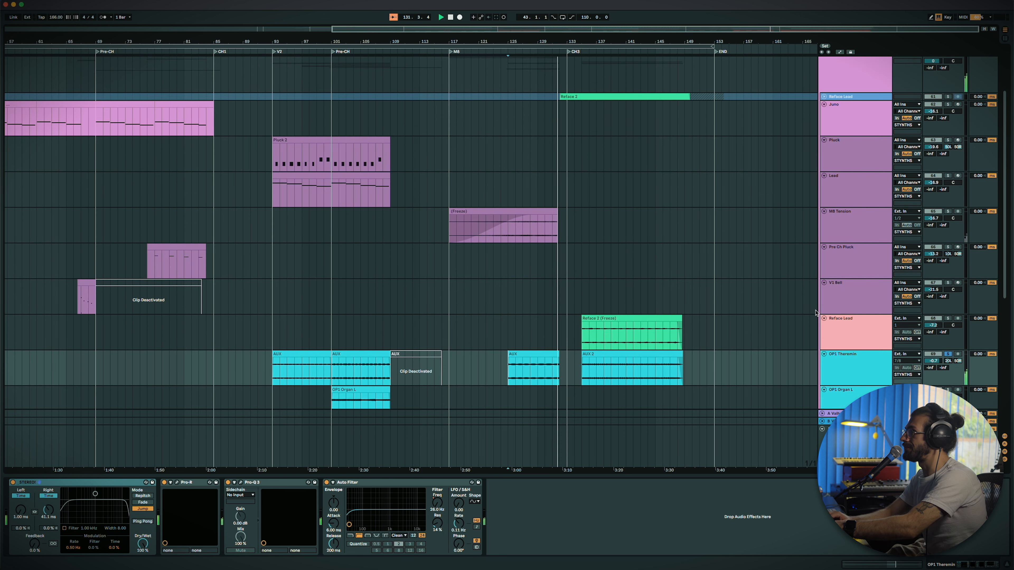
scroll(593, 235, up, 3)
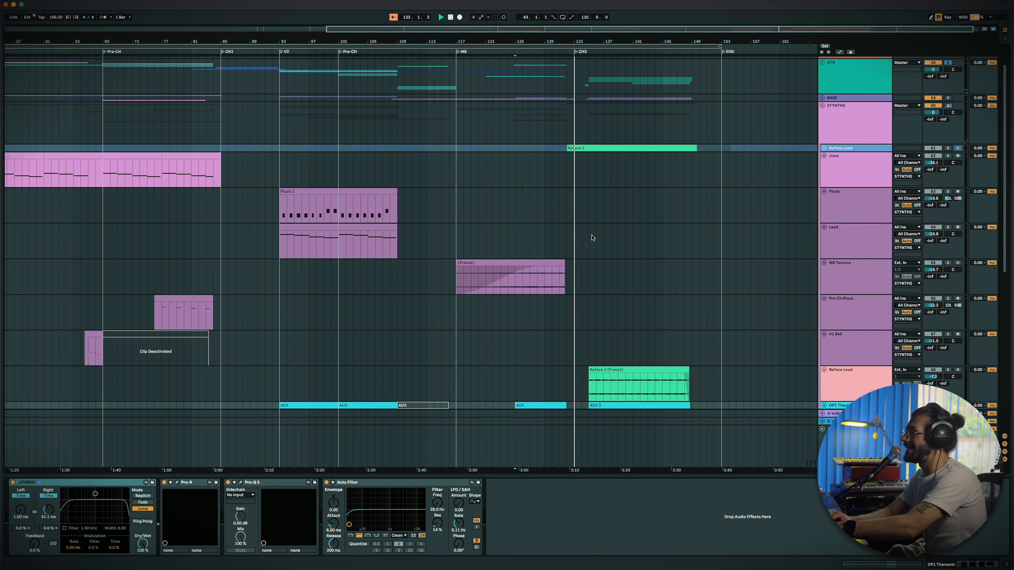
Step: Compare Reface Lead with OP1 Theremin in CH3 by soloing them together, separately as Theremin, and finally Reface Lead alone
scroll(749, 229, down, 1)
scroll(736, 292, down, 2)
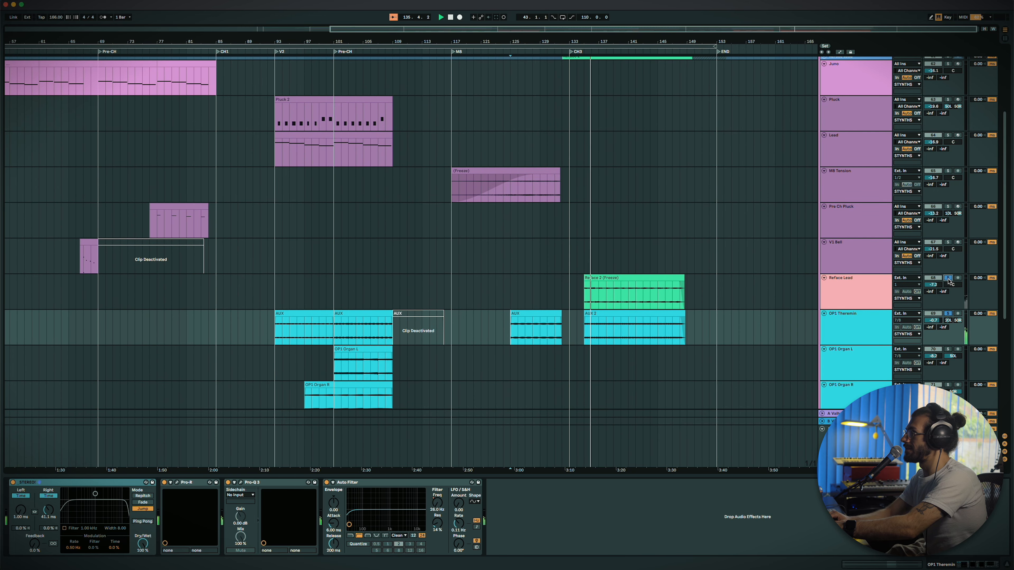
scroll(949, 280, down, 6)
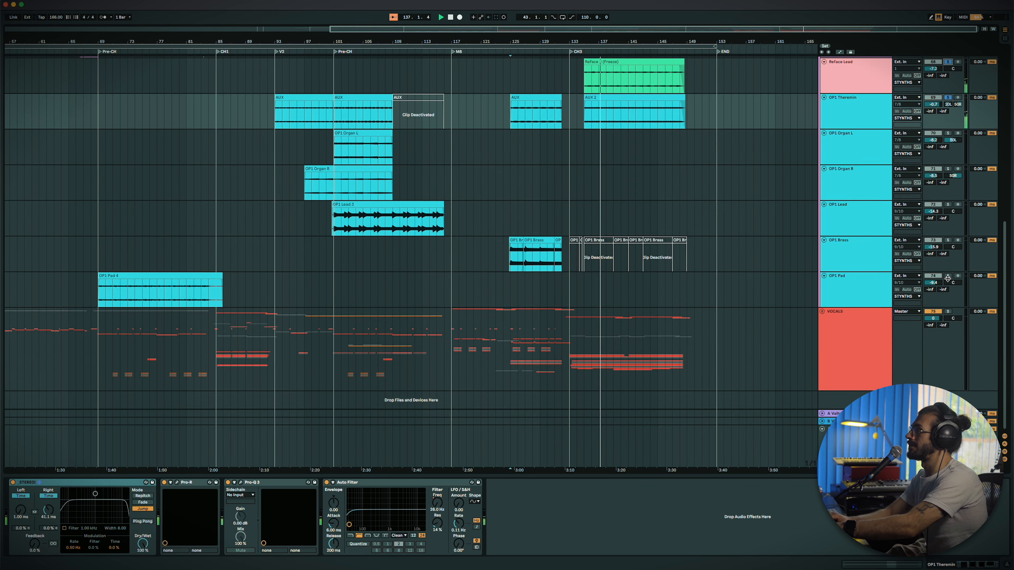
scroll(952, 244, up, 4)
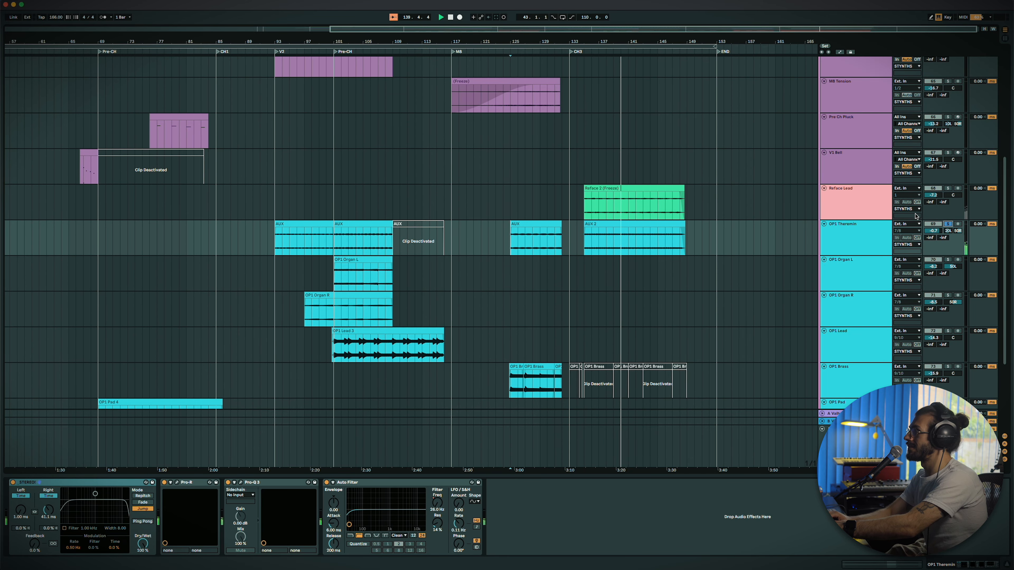
scroll(793, 242, up, 2)
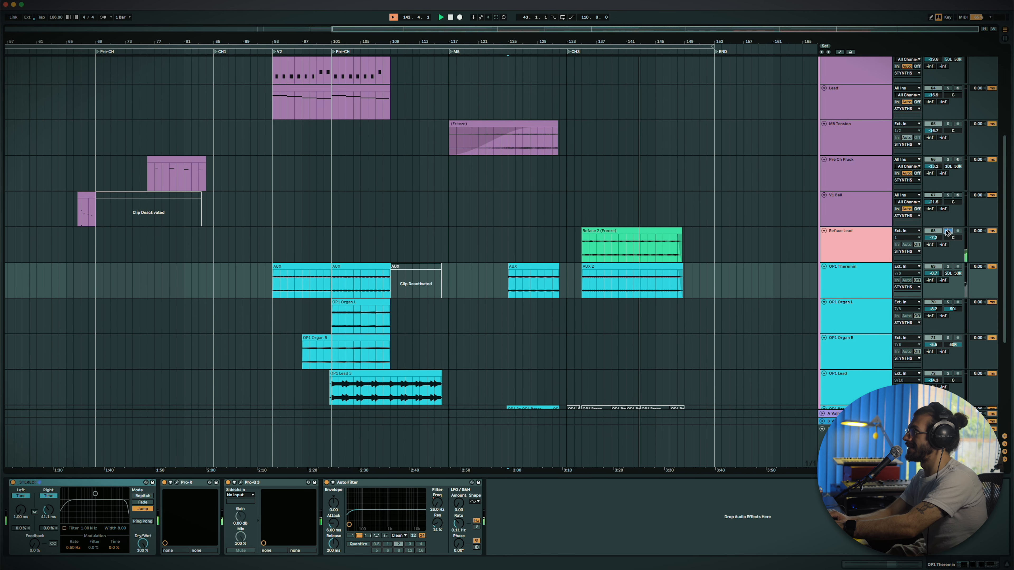
Step: Stop playback and inspect the effect chain of the original Reface Lead track above Juno
click(860, 248)
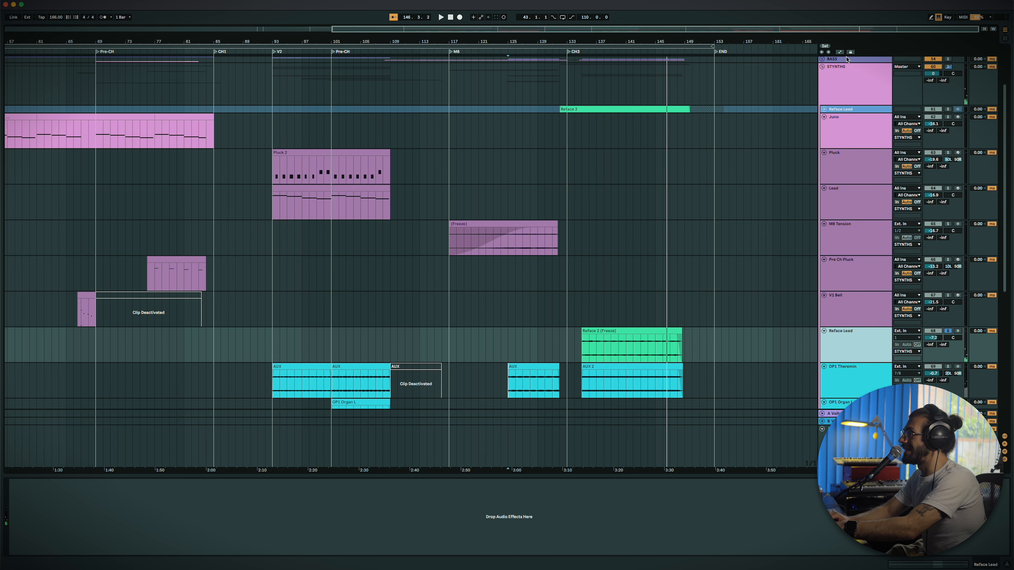
click(847, 113)
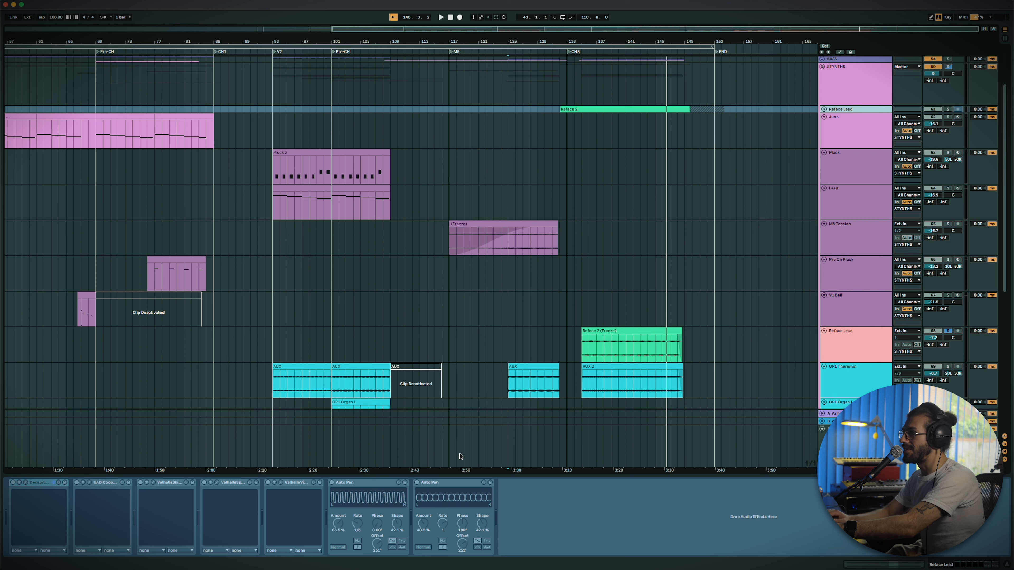
scroll(549, 354, down, 2)
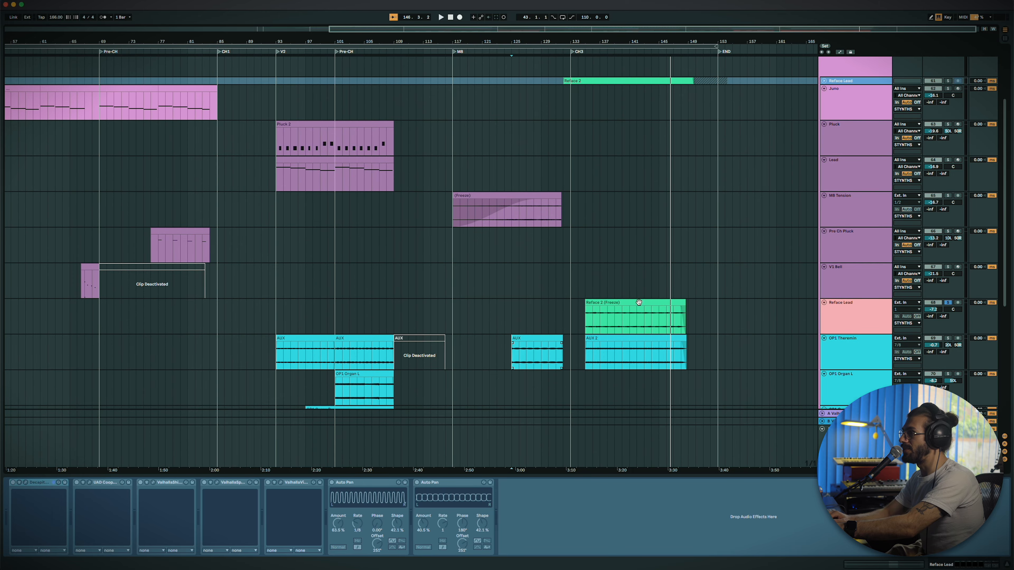
scroll(563, 356, down, 4)
Step: Fold the STYNTHS group and unfold the VOCALS group to show the lead and backing vocal tracks across the song
scroll(692, 299, up, 10)
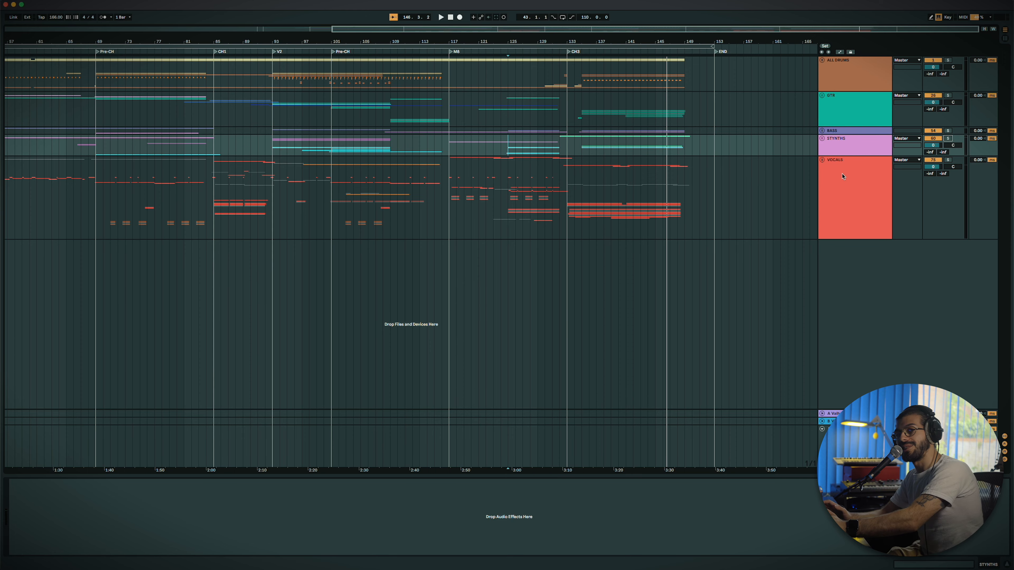
click(842, 192)
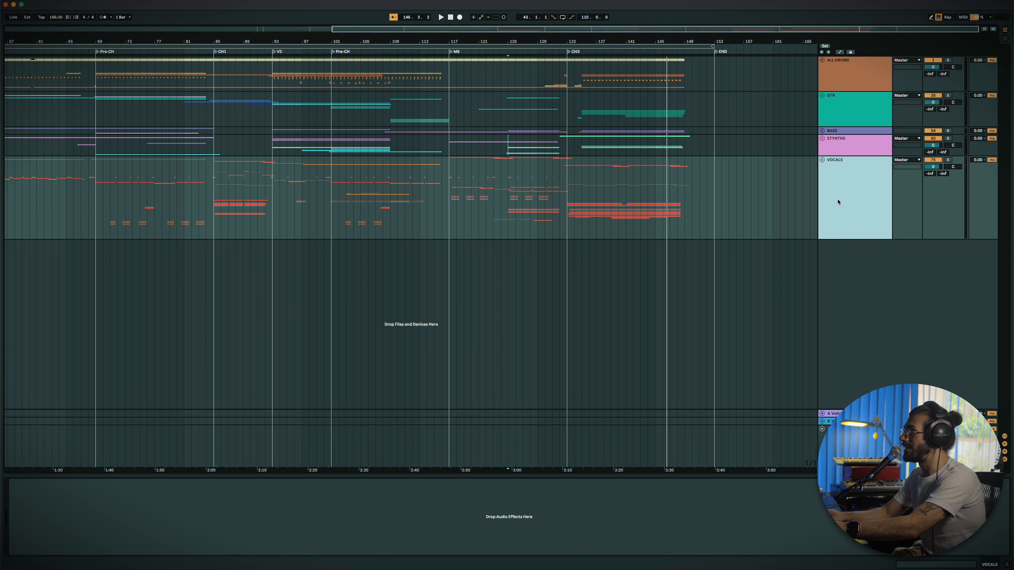
key(Right)
scroll(839, 202, down, 5)
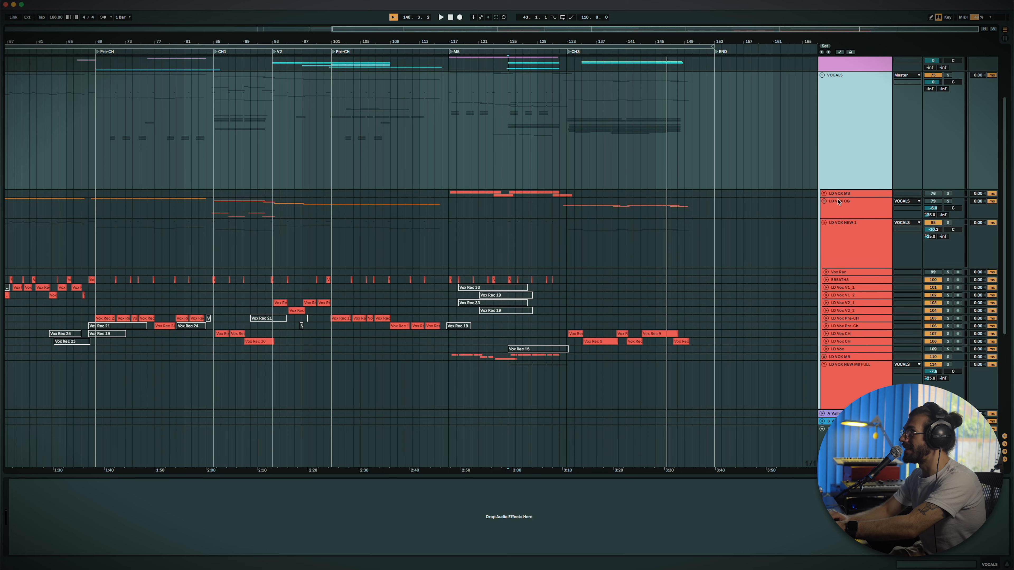
scroll(629, 222, left, 8)
scroll(629, 222, down, 6)
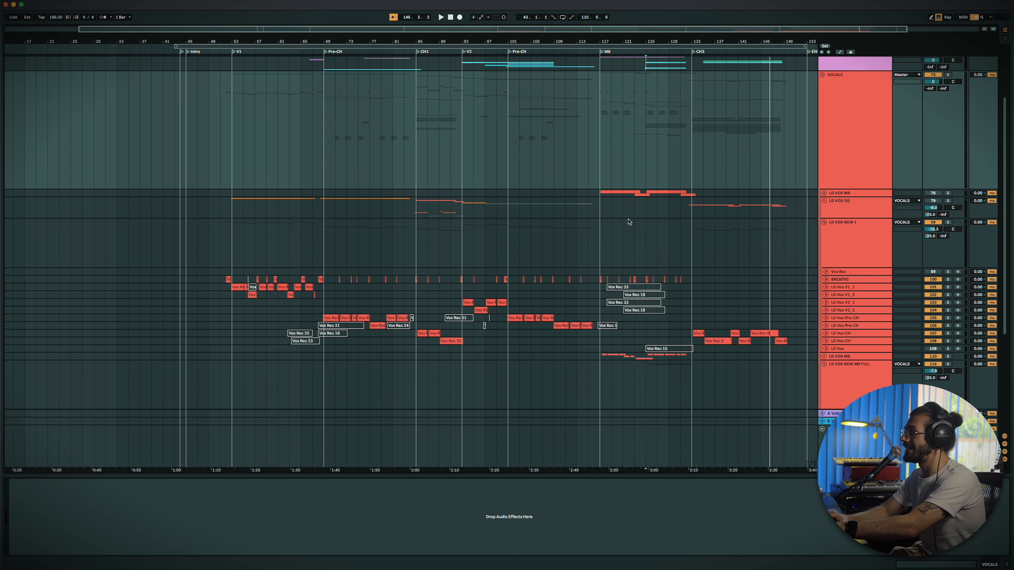
scroll(629, 222, down, 3)
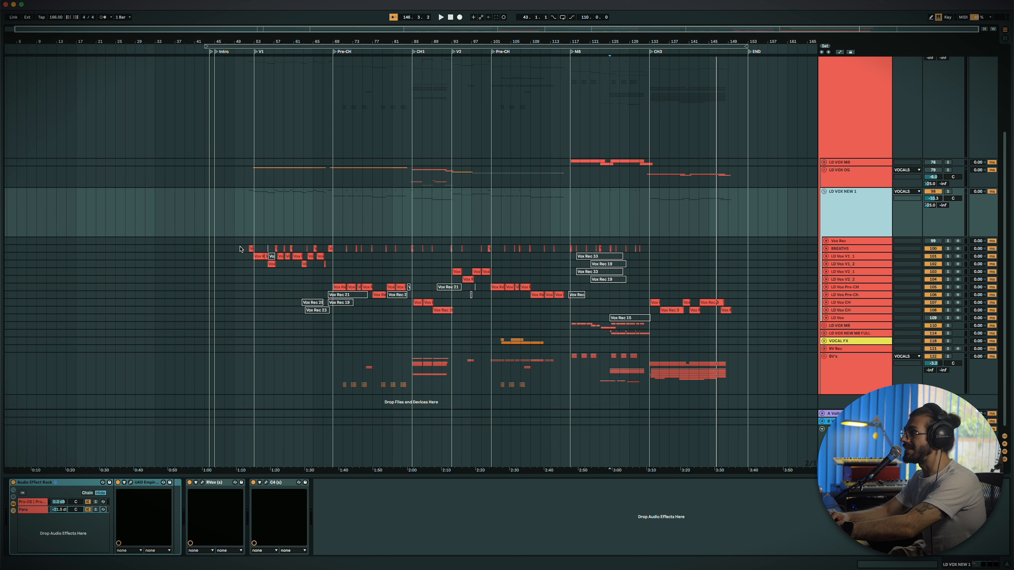
Step: Highlight the clips from BREATHS to LD VOX NEW M8 FULL, point out the breath clips, and place the cursor on LD Vox V1_1
drag(240, 248, 731, 335)
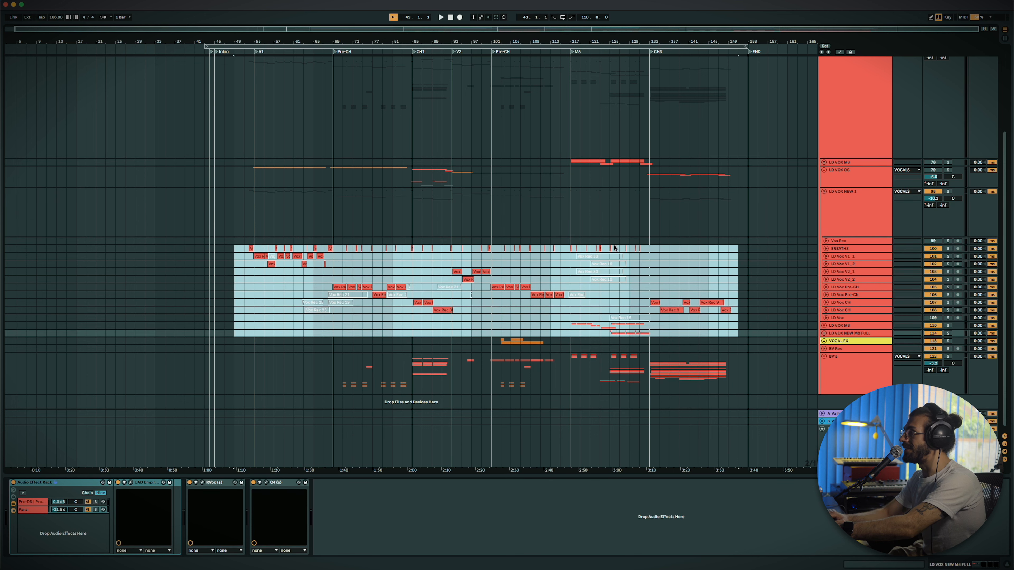
click(618, 255)
drag(559, 248, 261, 248)
click(249, 257)
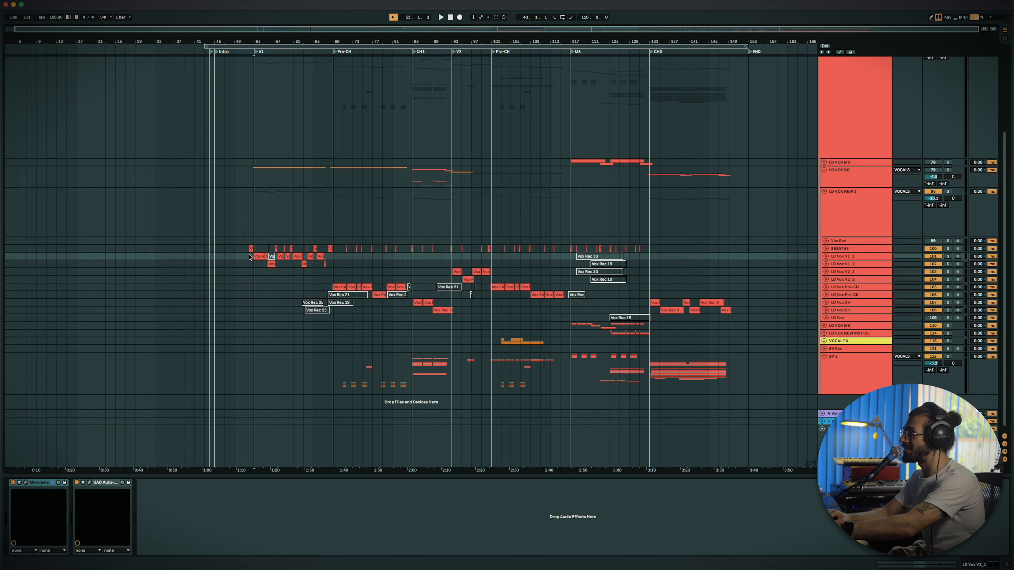
Step: Step through the lead vocal tracks from LD Vox V1_1 to LD VOX NEW M8 FULL to view each effect chain
scroll(573, 295, up, 1)
key(Down)
key(Down)
key(Down)
key(Down)
key(Down)
key(Down)
key(Down)
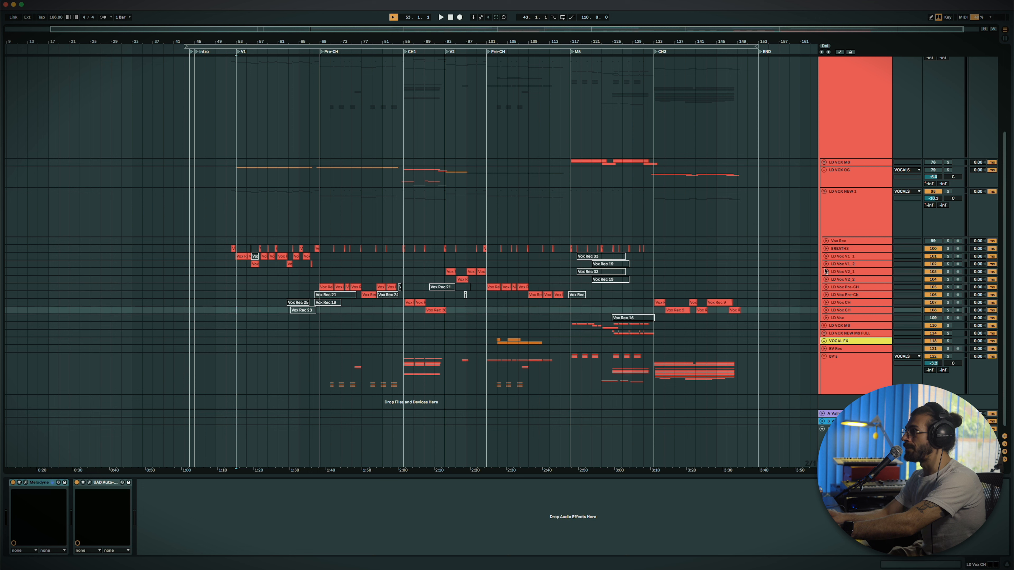
key(Down)
key(Down)
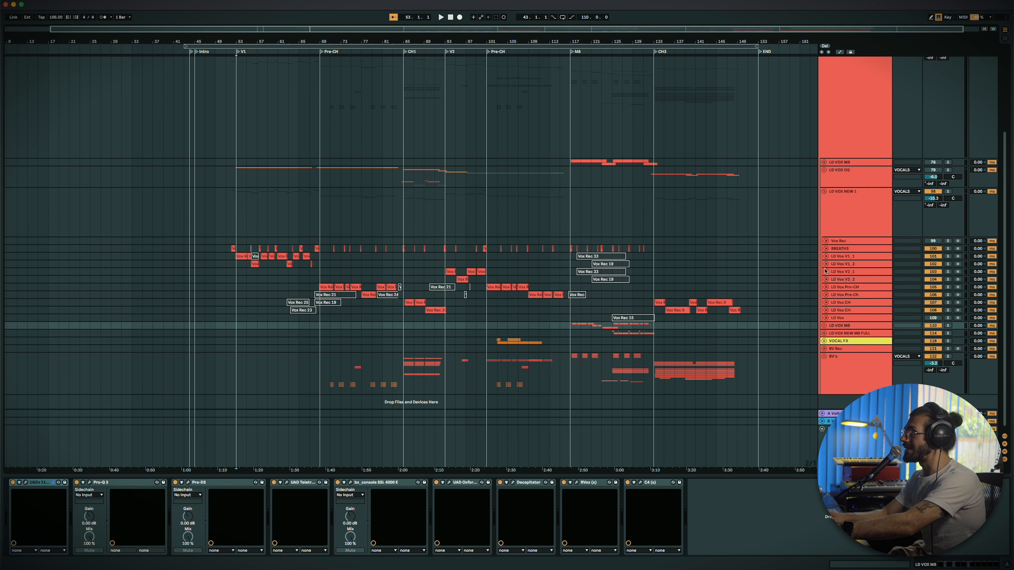
key(Down)
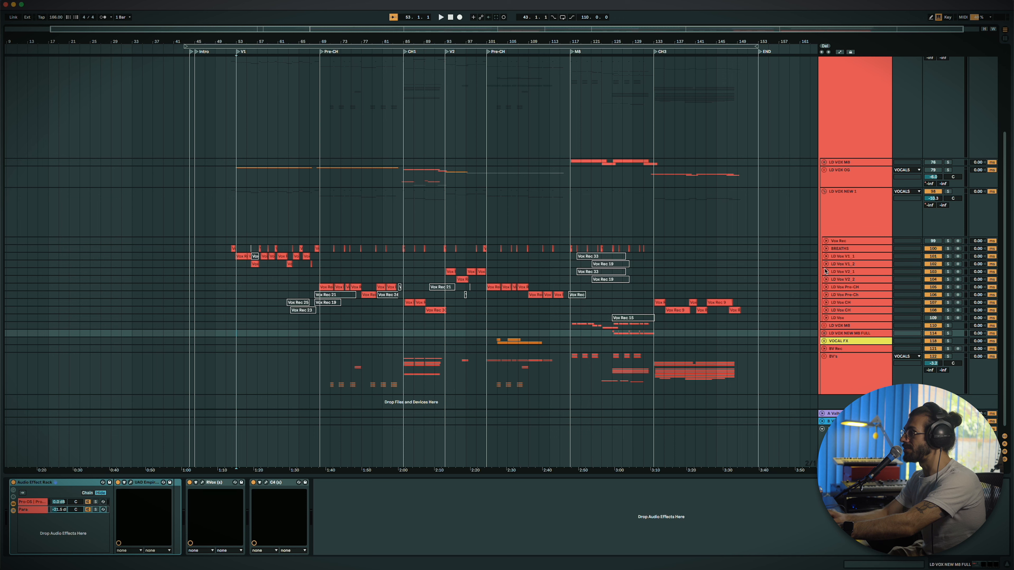
Step: Examine the LD VOX NEW M8 FULL clips in the M8 section up close and show the BV's group's effect chain
click(613, 333)
scroll(612, 334, up, 5)
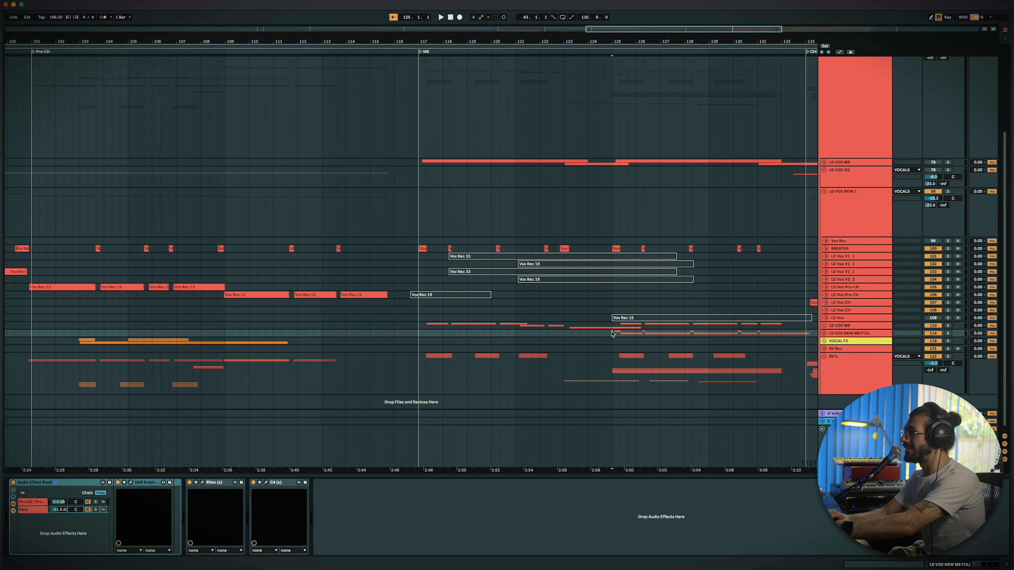
scroll(658, 330, right, 4)
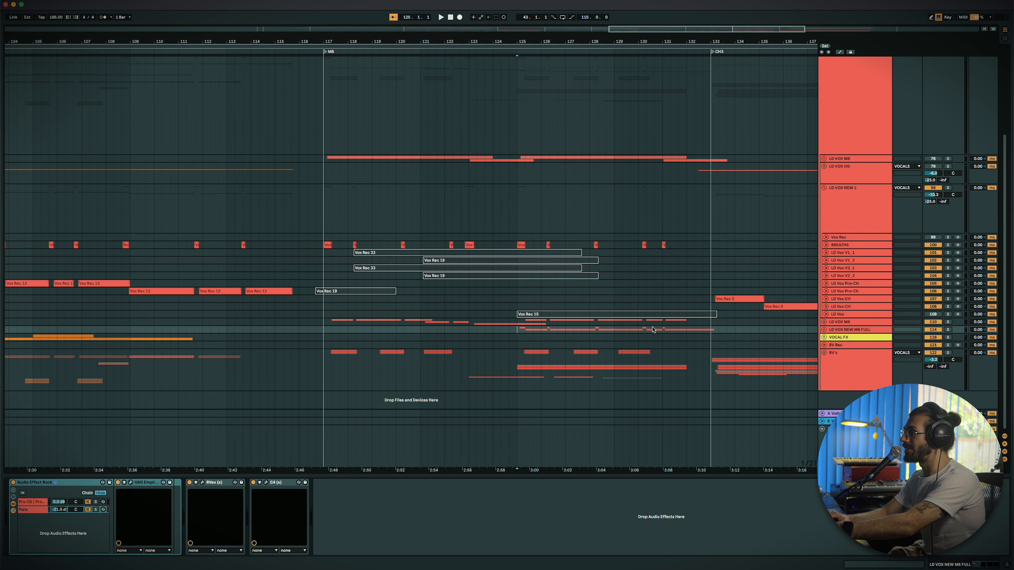
scroll(653, 329, down, 2)
key(Down)
key(Down)
key(Down)
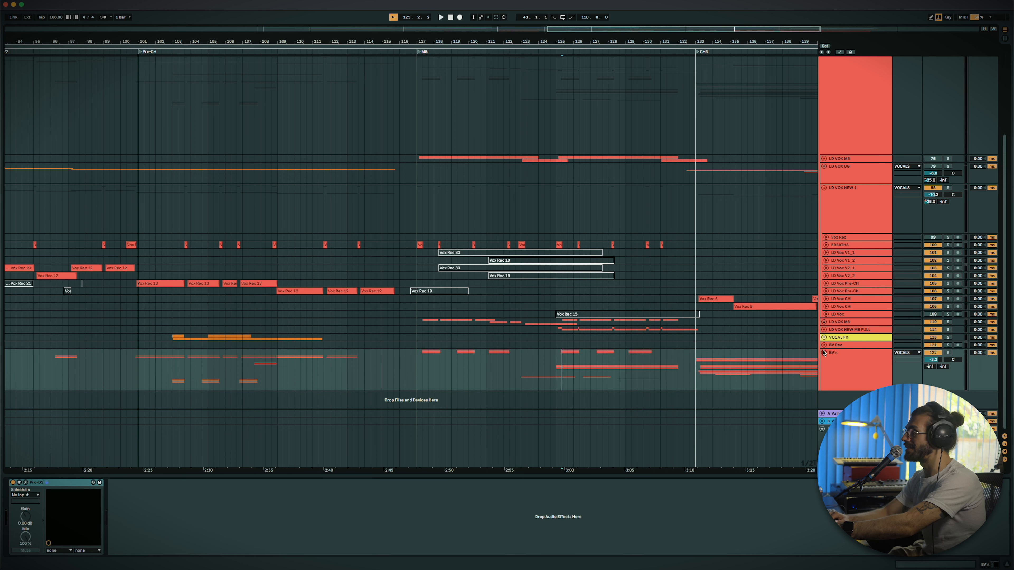
Step: Compare the Pro-DS and Para chains in LD VOX NEW 1's Audio Effect Rack, and play the group soloed from V1
click(855, 214)
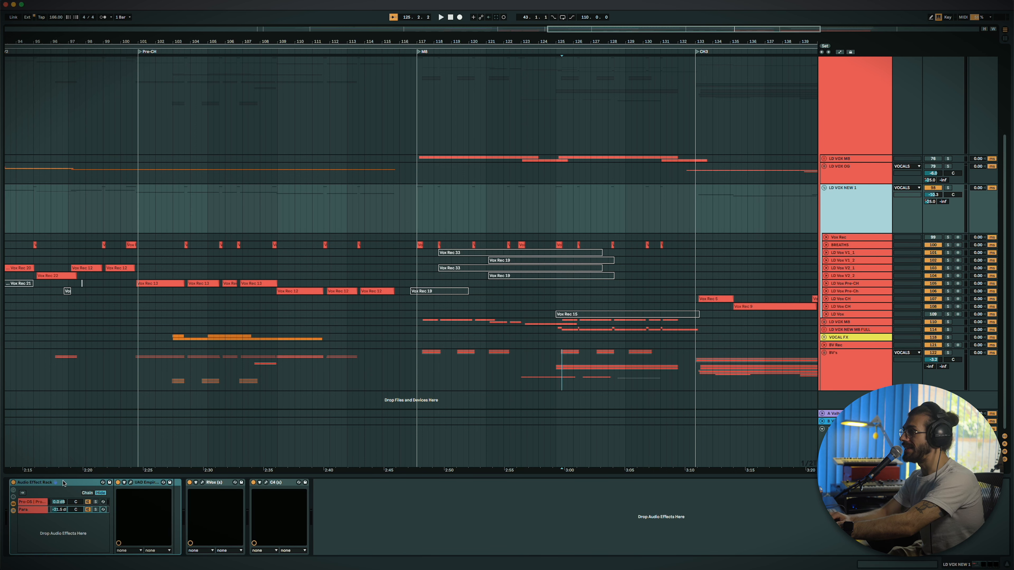
click(35, 501)
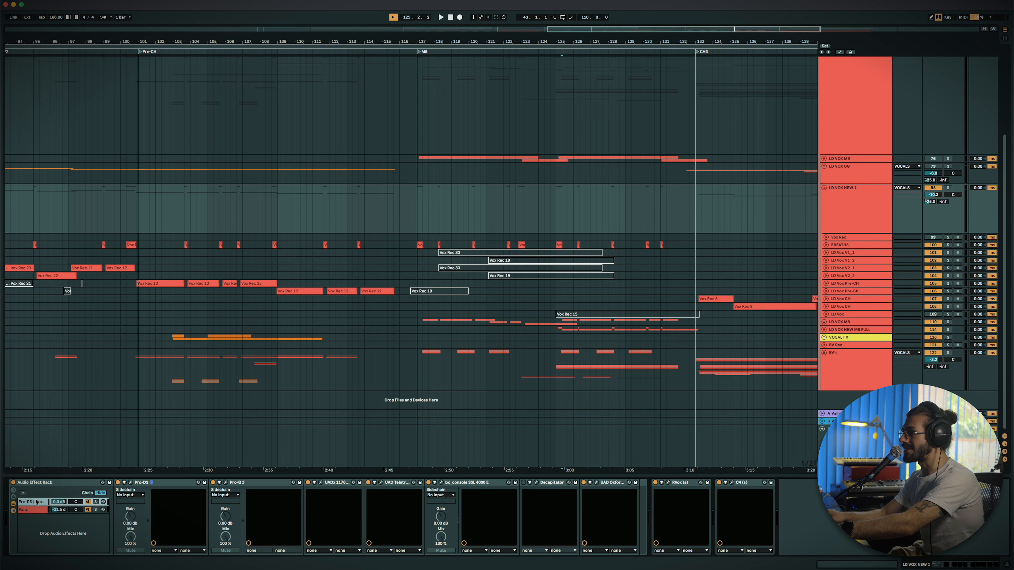
key(Down)
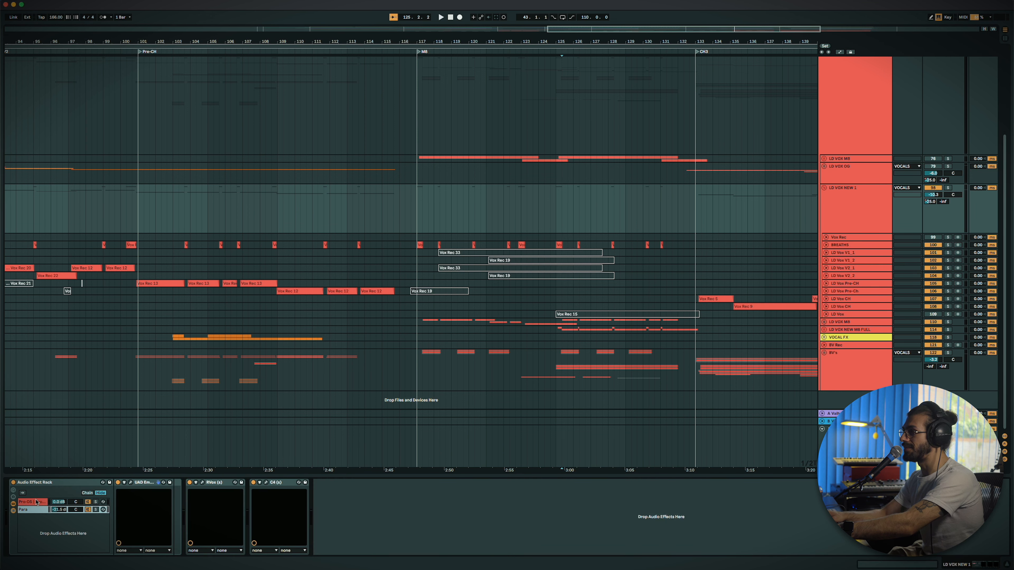
key(Up)
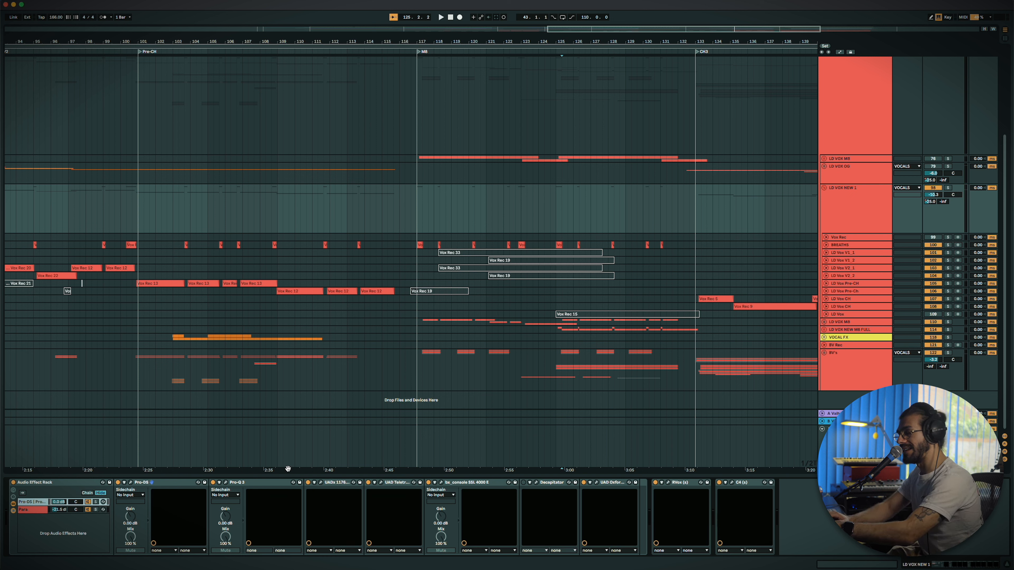
scroll(535, 289, down, 5)
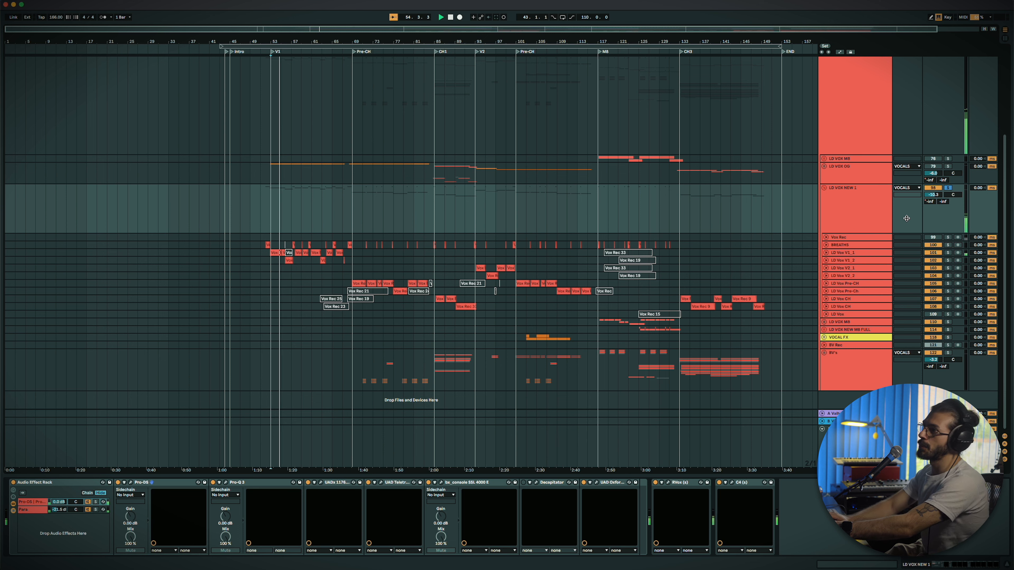
Step: Look through the backing vocal and adlib tracks in the BV's group, and play the CH BV's group soloed from CH1
scroll(843, 278, up, 5)
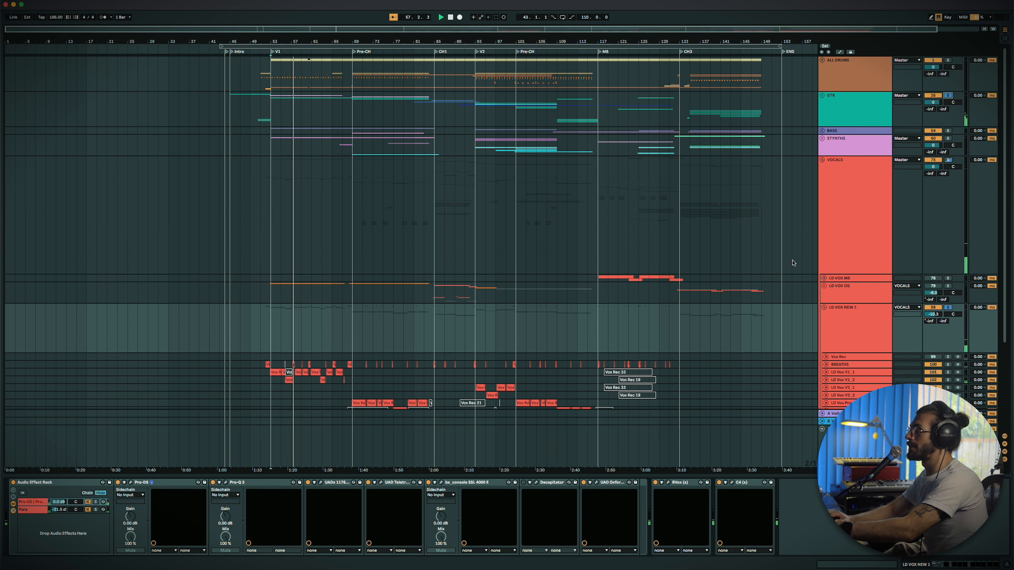
scroll(793, 263, down, 3)
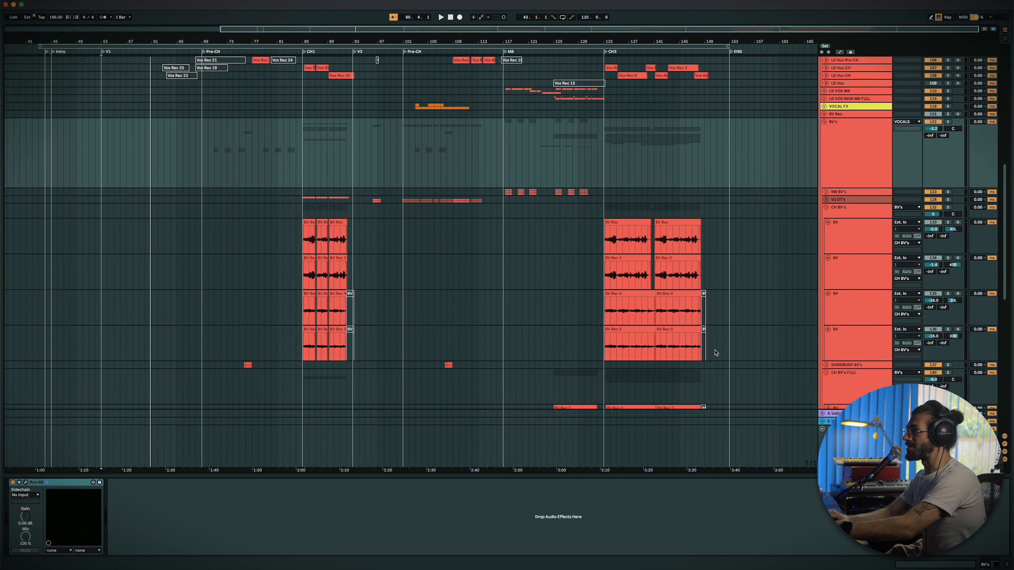
scroll(714, 351, down, 5)
scroll(716, 353, down, 10)
scroll(715, 353, up, 6)
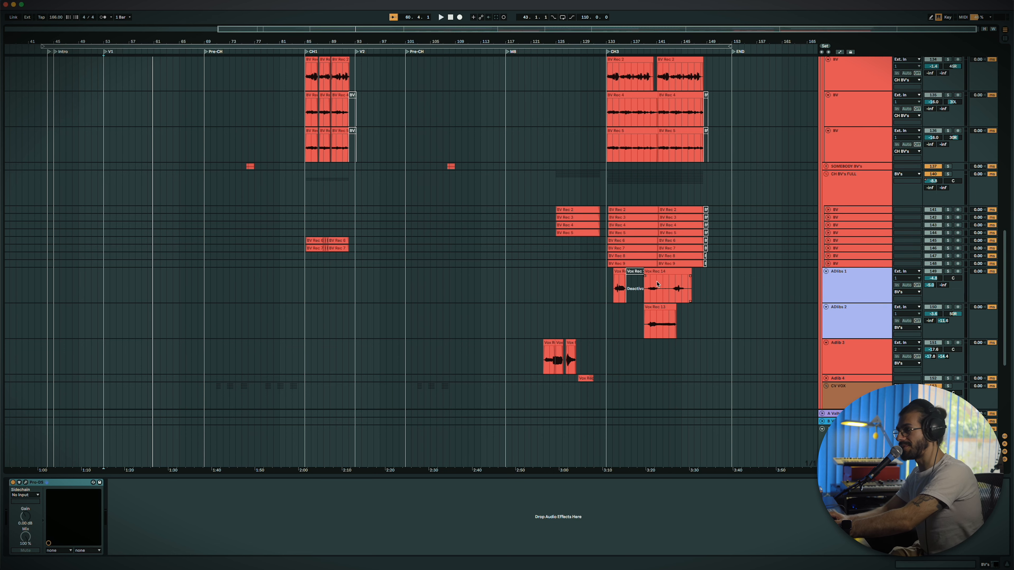
scroll(630, 228, up, 2)
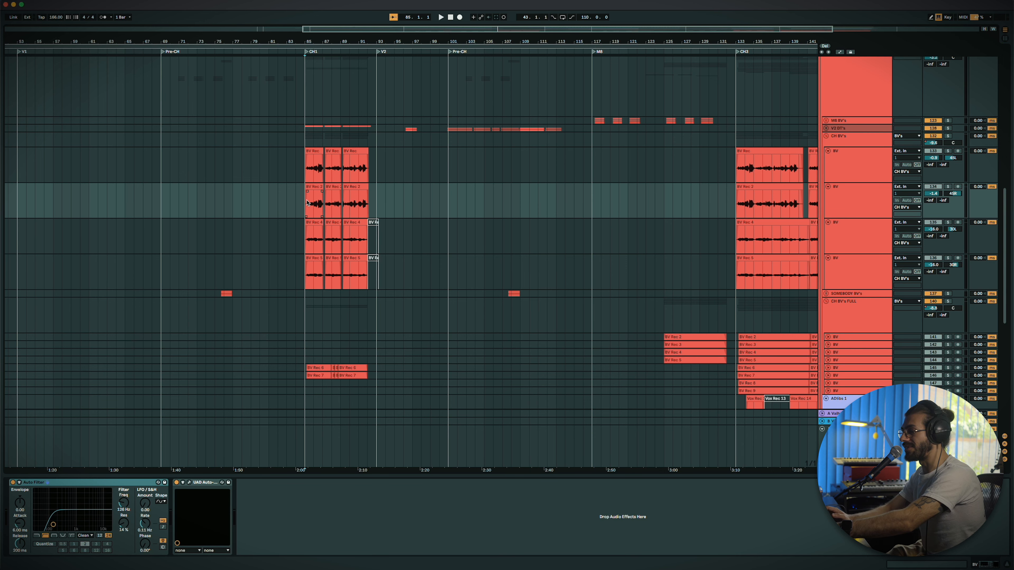
scroll(454, 198, up, 3)
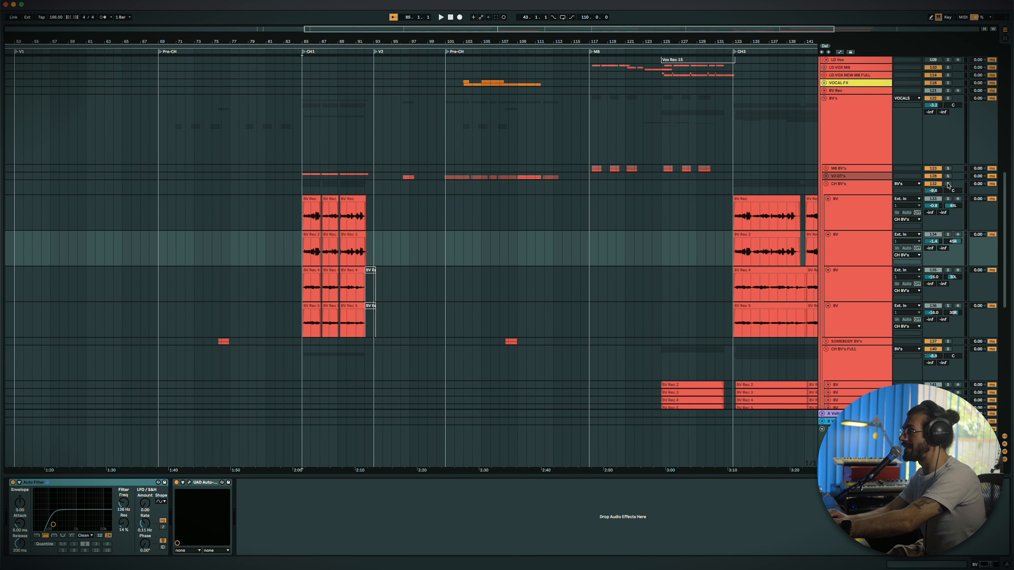
key(space)
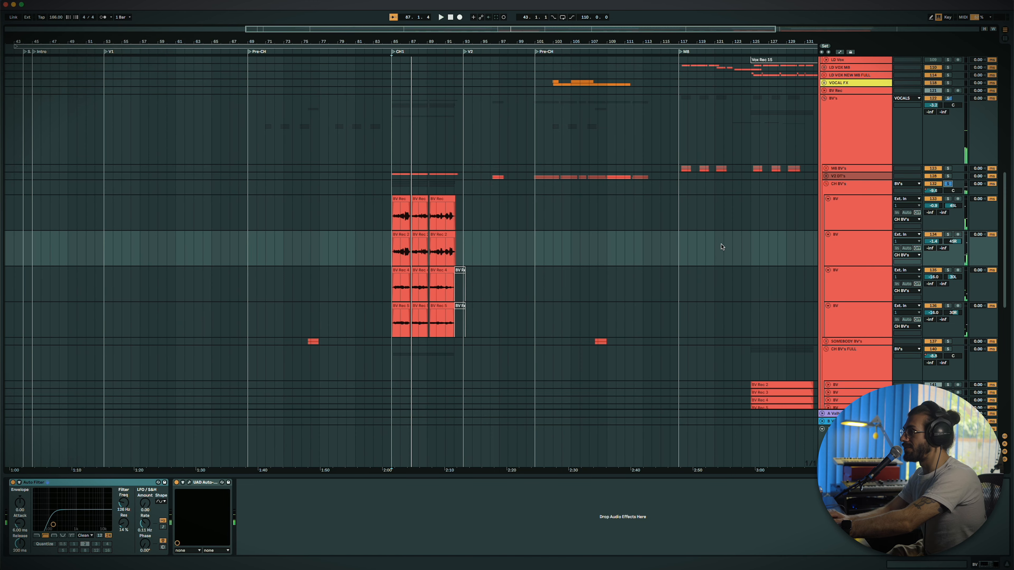
Step: Highlight the CH1 clips of the upper and lower BV track pairs in CH BV's, and show the upper pair's clip properties
drag(386, 202, 479, 244)
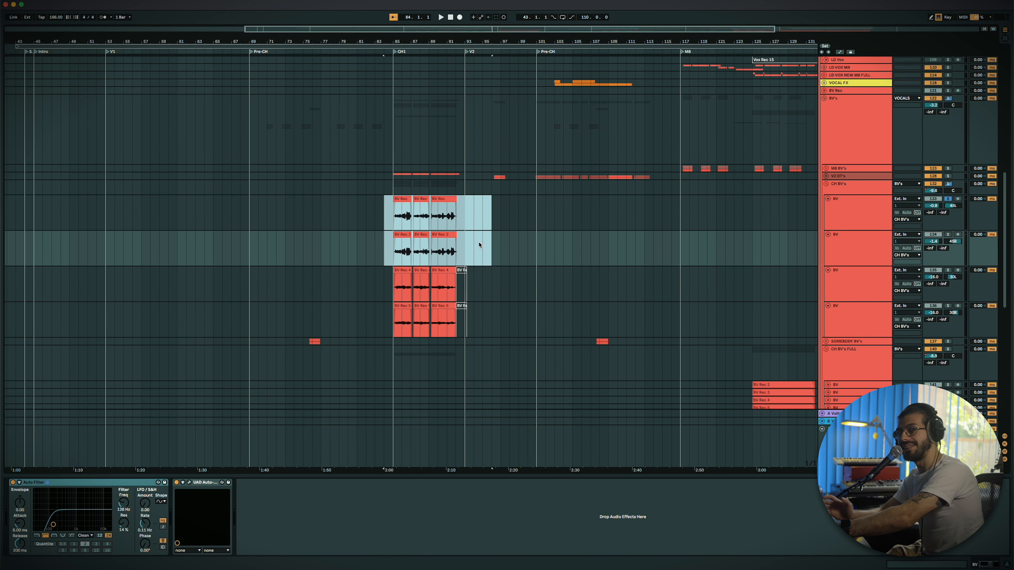
drag(385, 281, 516, 324)
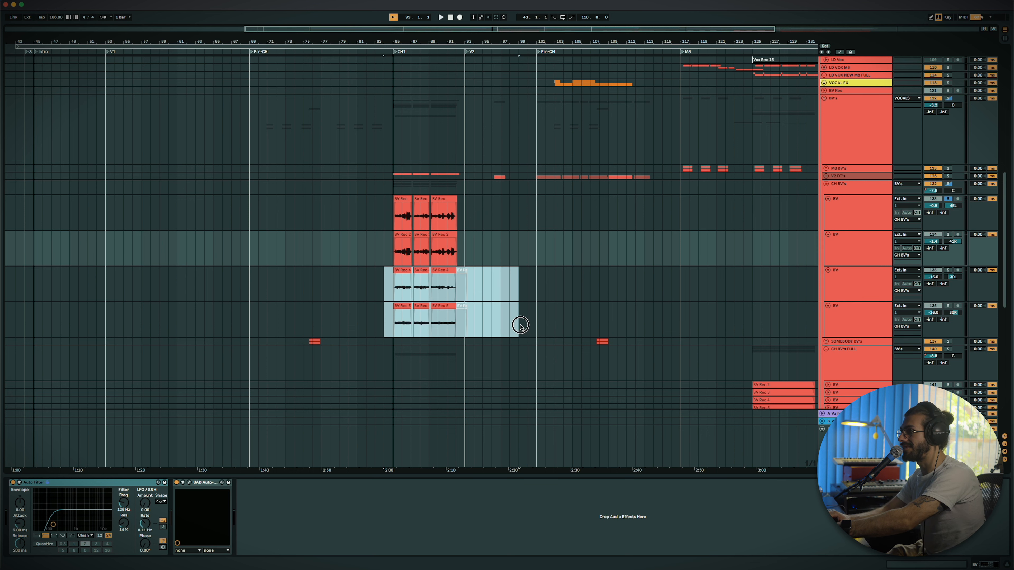
drag(464, 254, 384, 219)
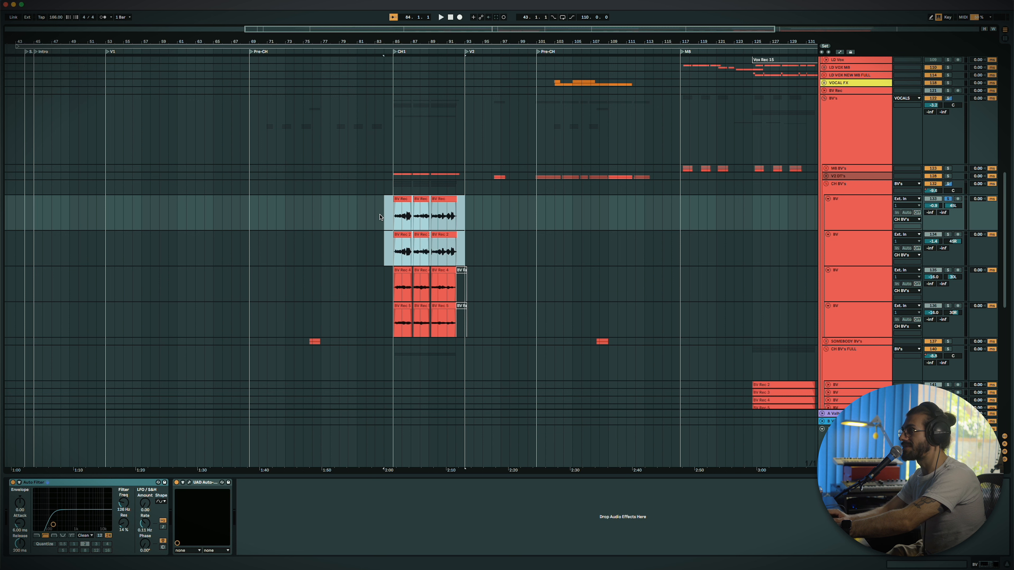
key(shift+Tab)
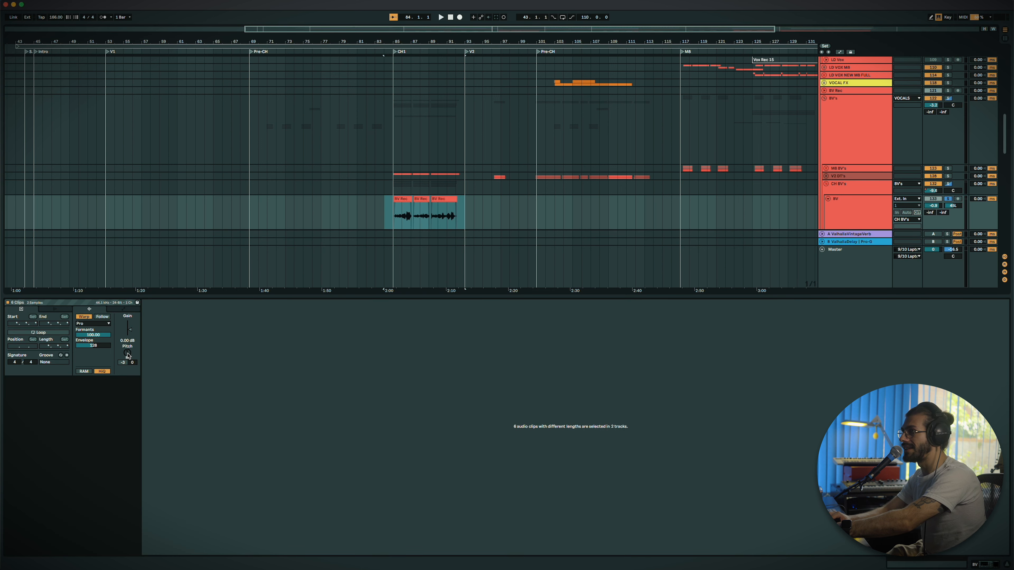
Step: Play the first two BV tracks of CH BV's soloed one after the other from CH1, and show the second's effect chain
scroll(376, 221, down, 3)
click(393, 161)
key(space)
scroll(398, 160, left, 1)
click(947, 181)
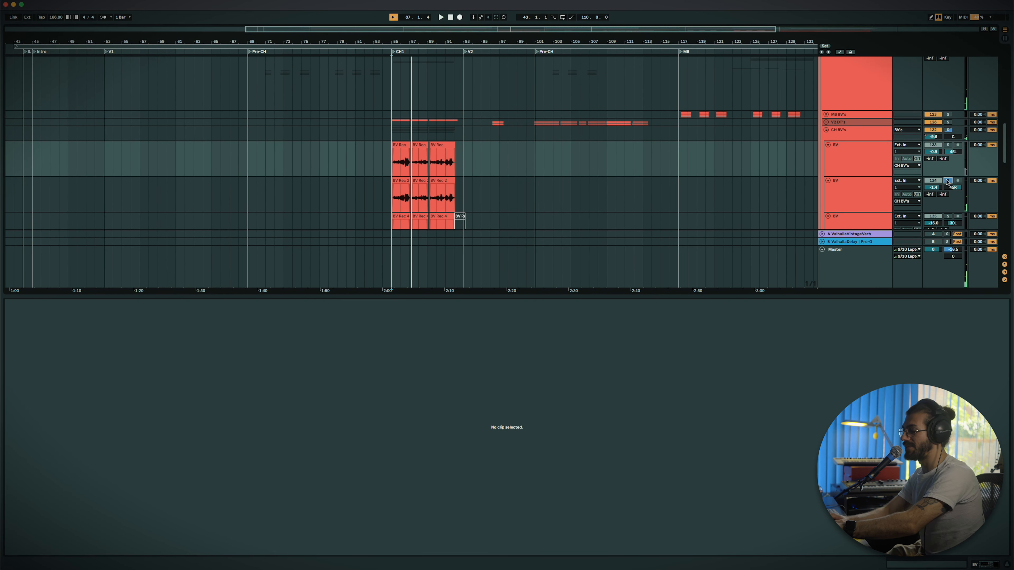
click(396, 203)
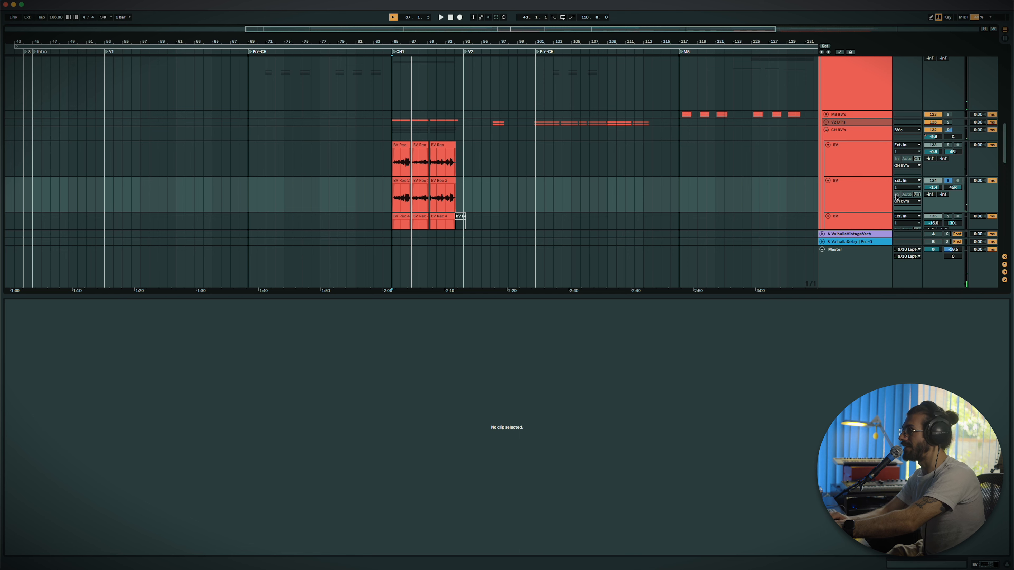
click(863, 198)
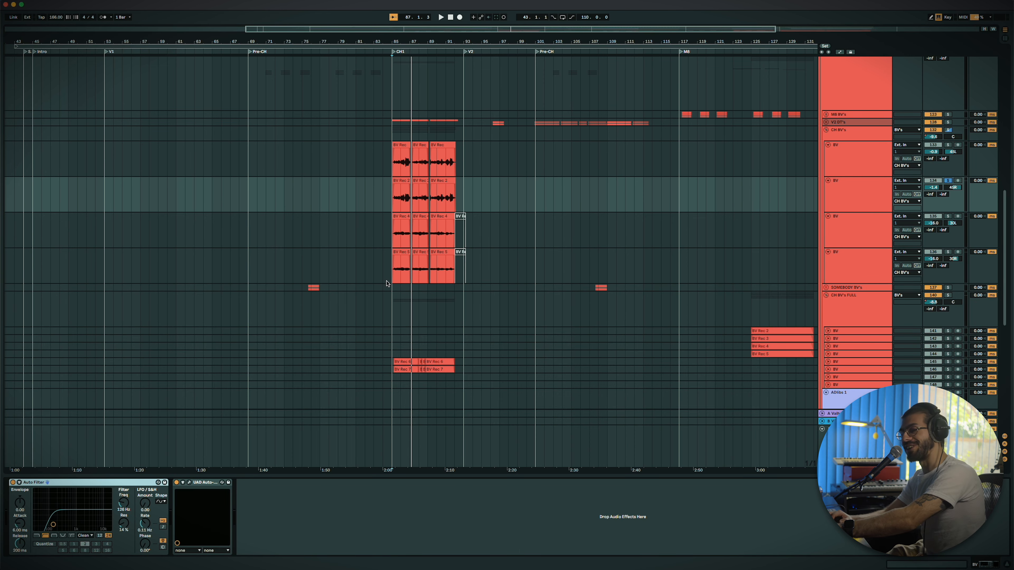
Step: Play all four BV tracks of the CH BV's group together from CH1 with only the group soloed
scroll(443, 274, down, 1)
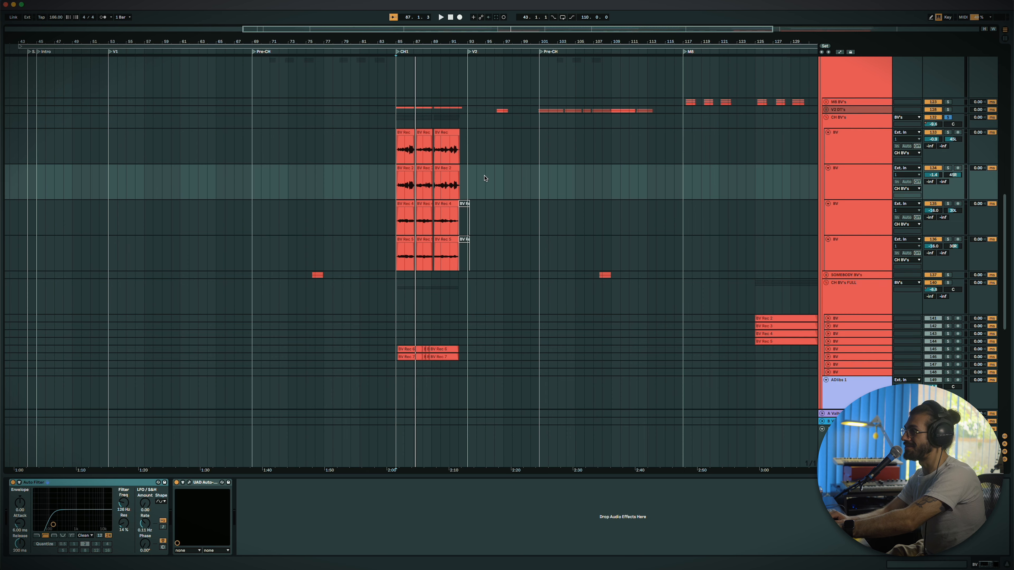
scroll(485, 178, down, 2)
key(space)
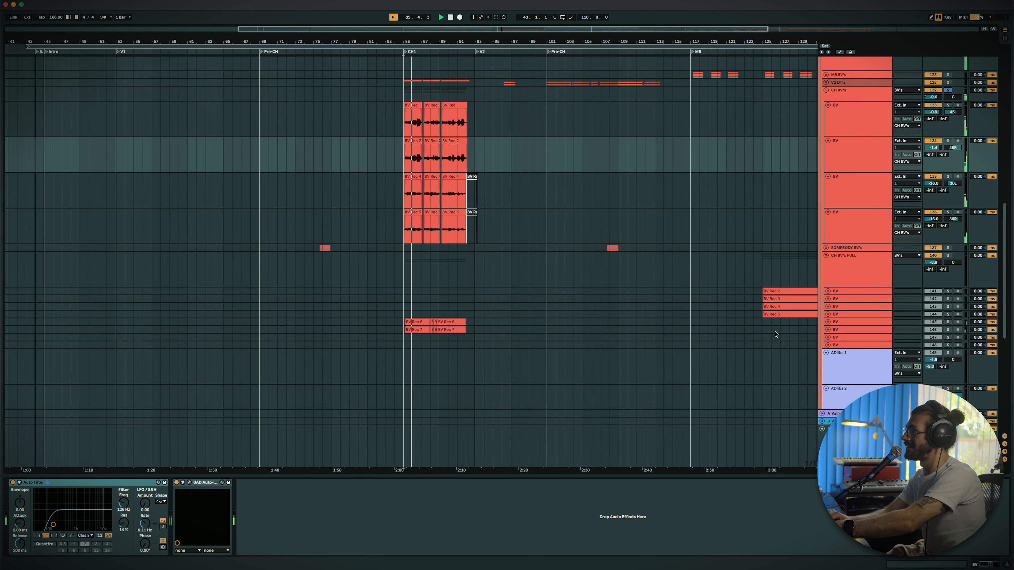
scroll(775, 333, up, 1)
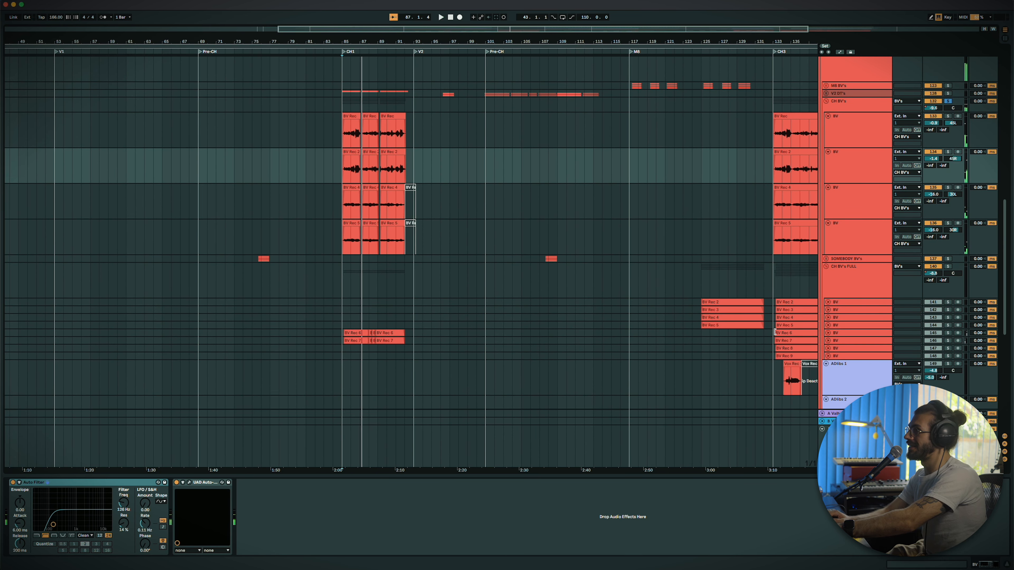
Step: Place the cursor at CH3, show the effect chain of CH BV's FULL, and play that group soloed
scroll(775, 333, right, 5)
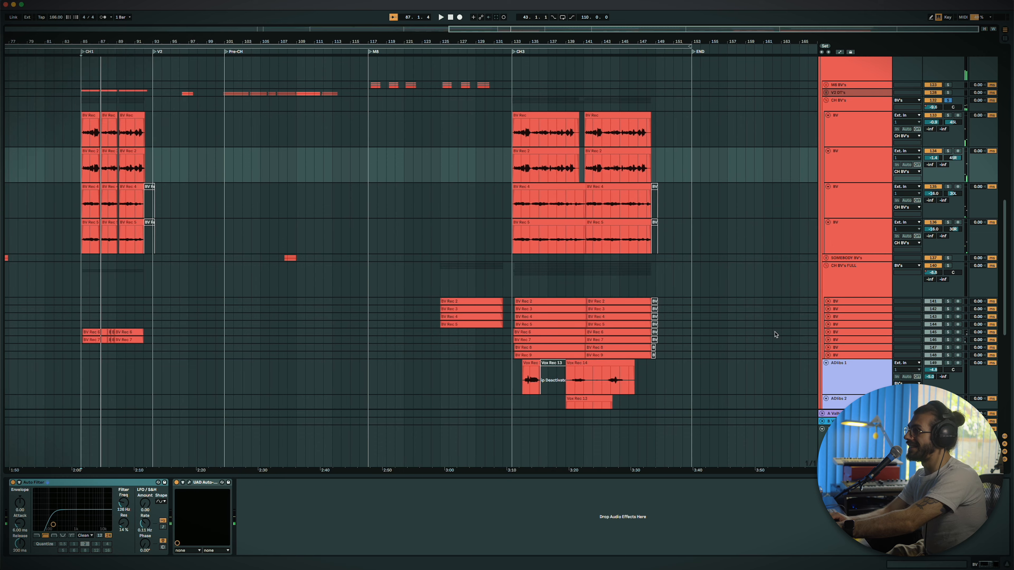
click(512, 246)
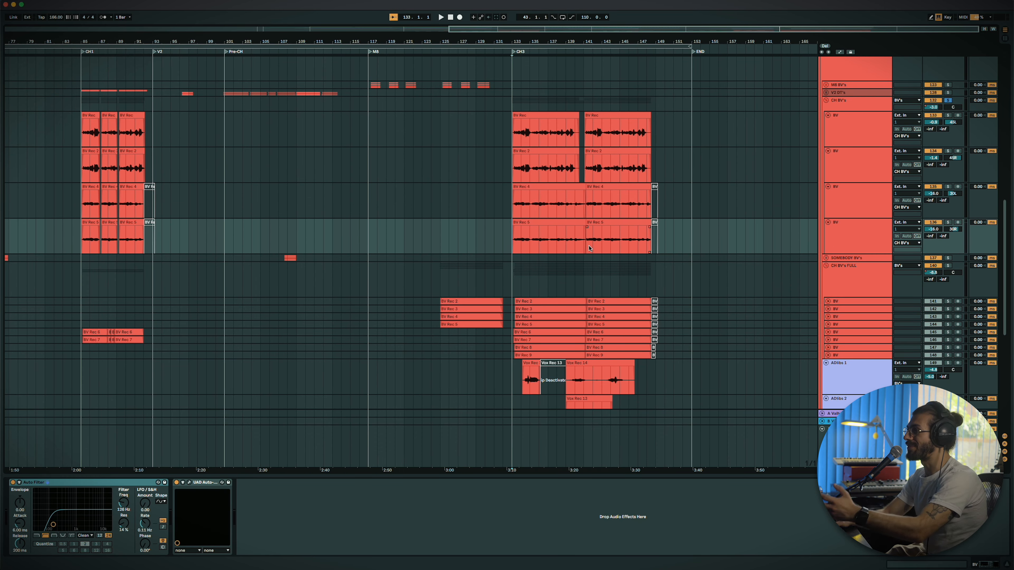
scroll(589, 241, up, 3)
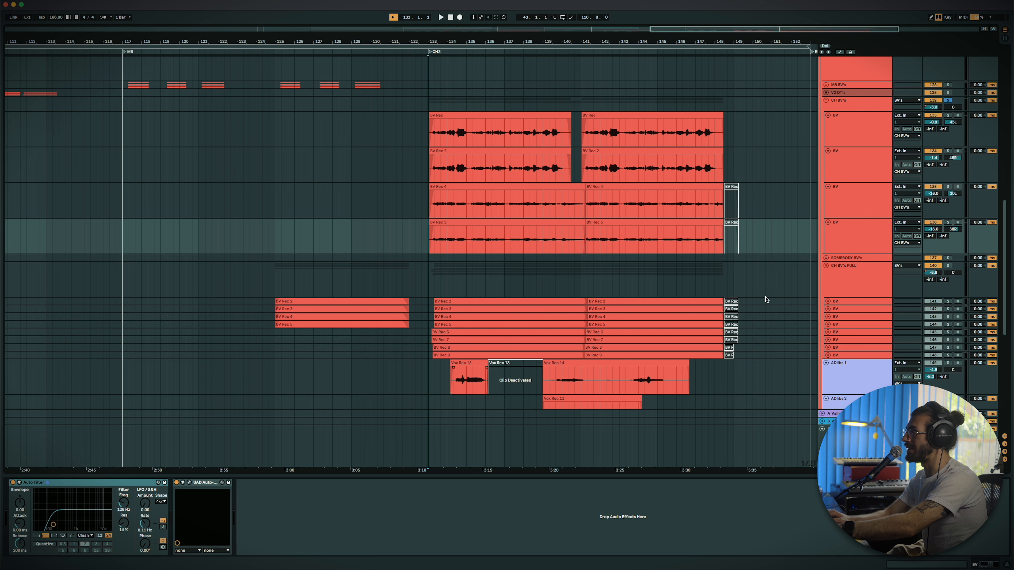
click(850, 275)
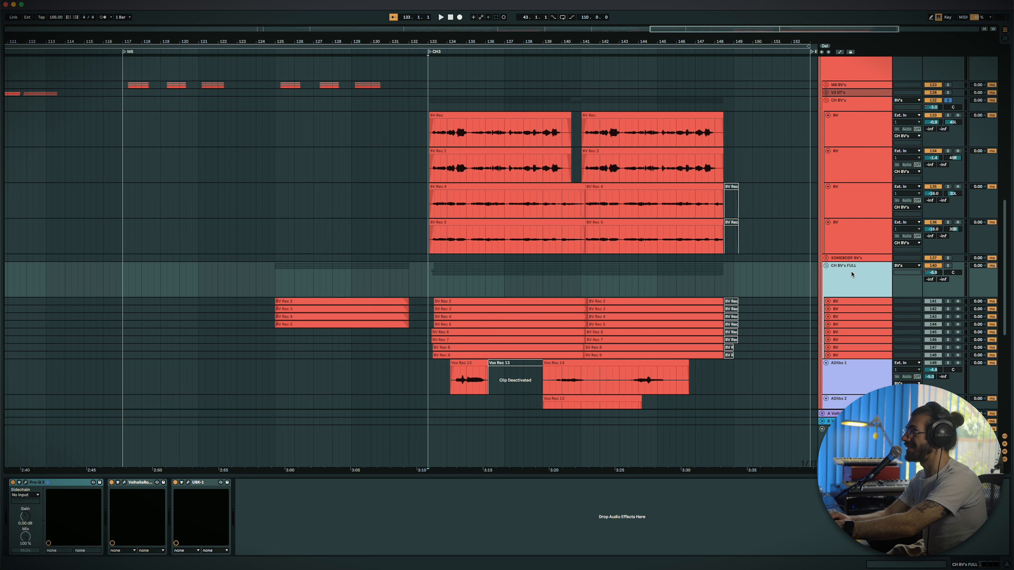
click(948, 266)
key(space)
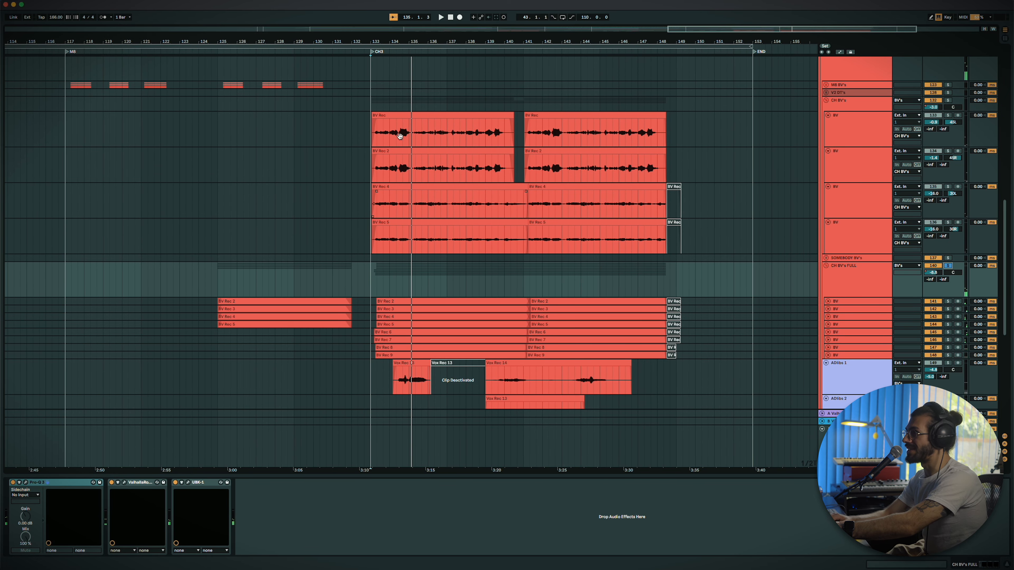
Step: Expand the BV tracks in CH BV's FULL, show the last one's effect chain, and solo it at the start of CH3
scroll(480, 183, down, 6)
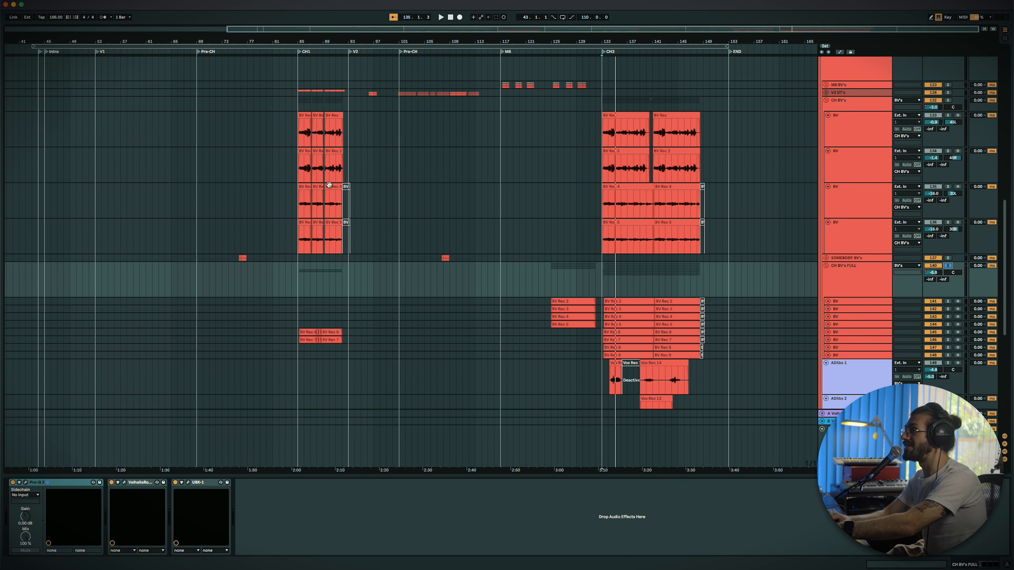
alt+click(827, 339)
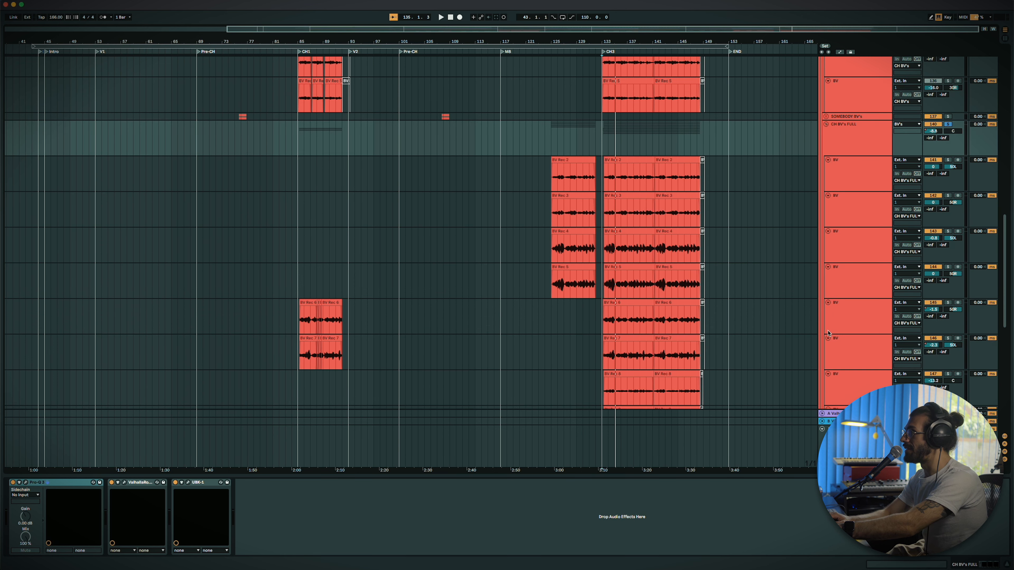
scroll(827, 334, up, 3)
scroll(827, 334, down, 8)
click(837, 323)
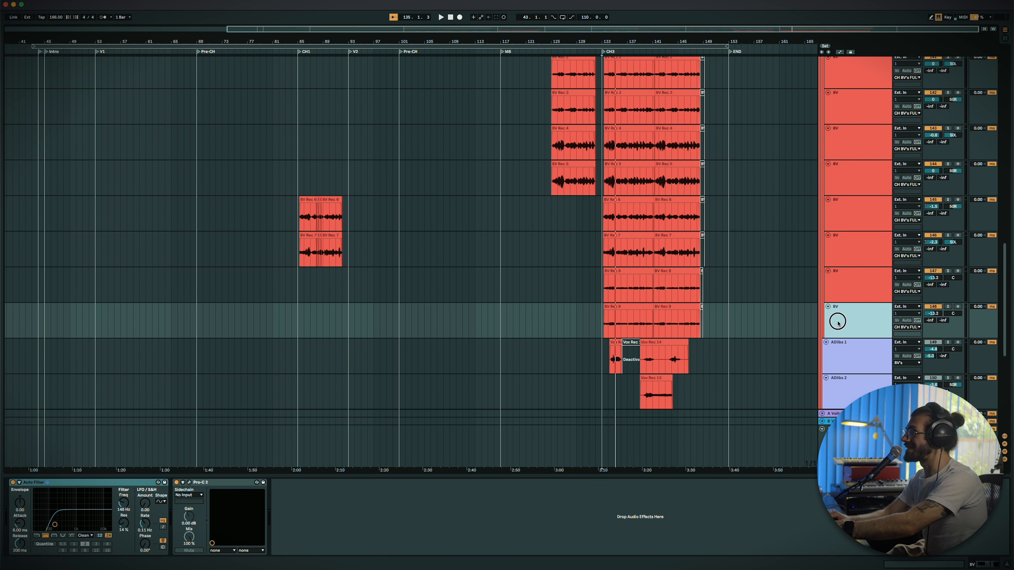
click(946, 306)
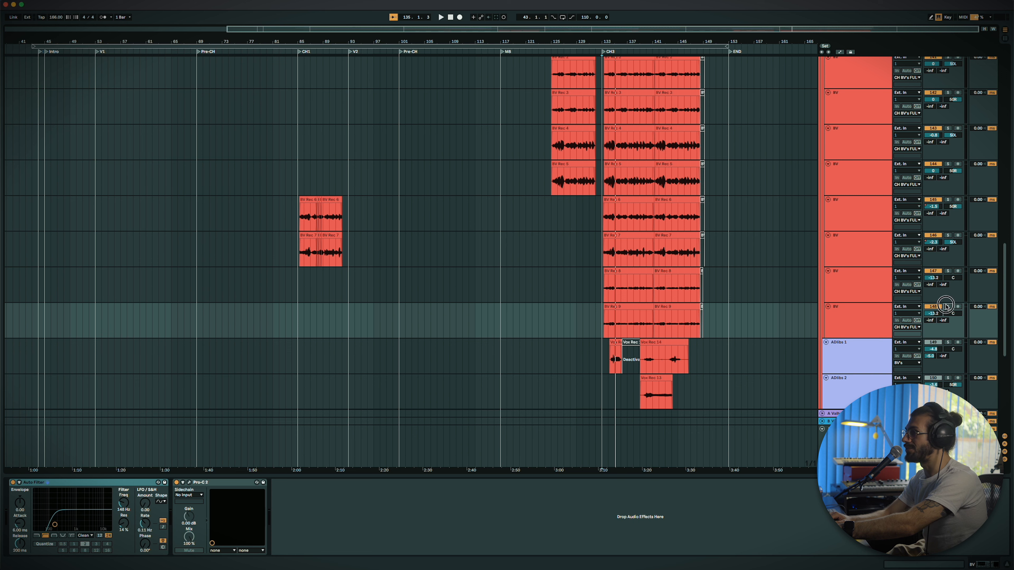
scroll(600, 324, up, 3)
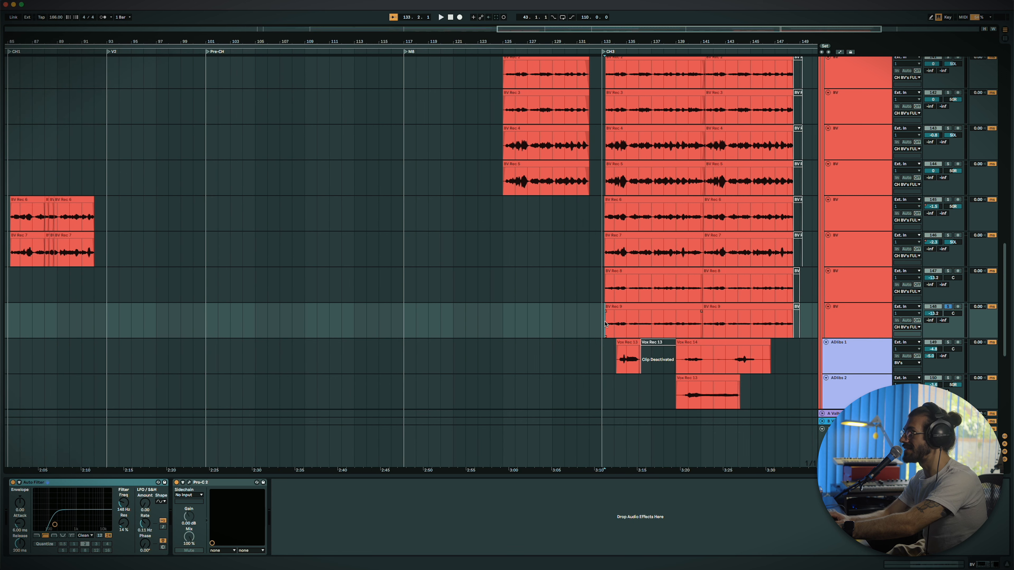
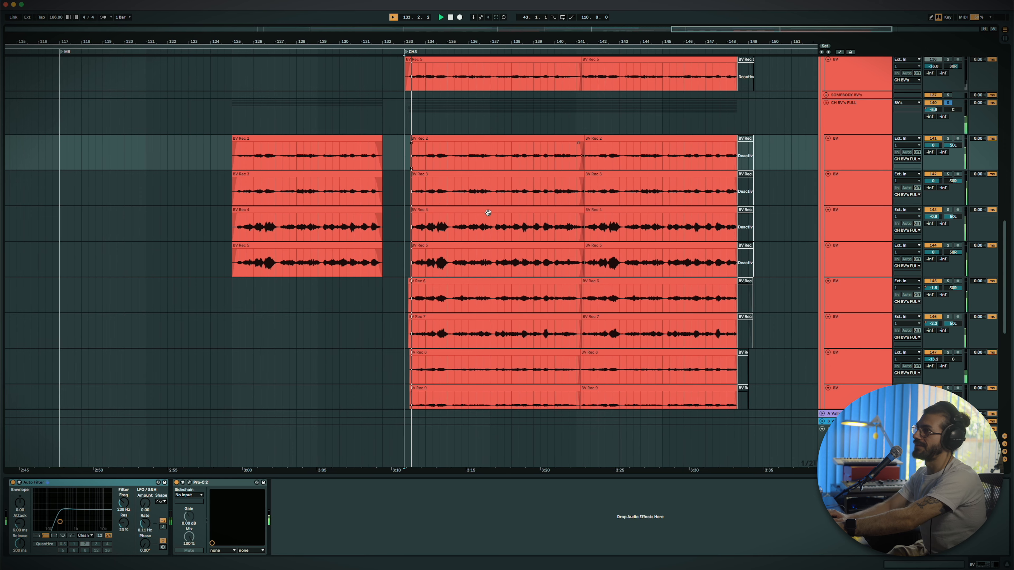
Step: Listen to the CH BV's FULL group soloed from CH3 while following its BV tracks down to the adlibs
scroll(488, 213, down, 3)
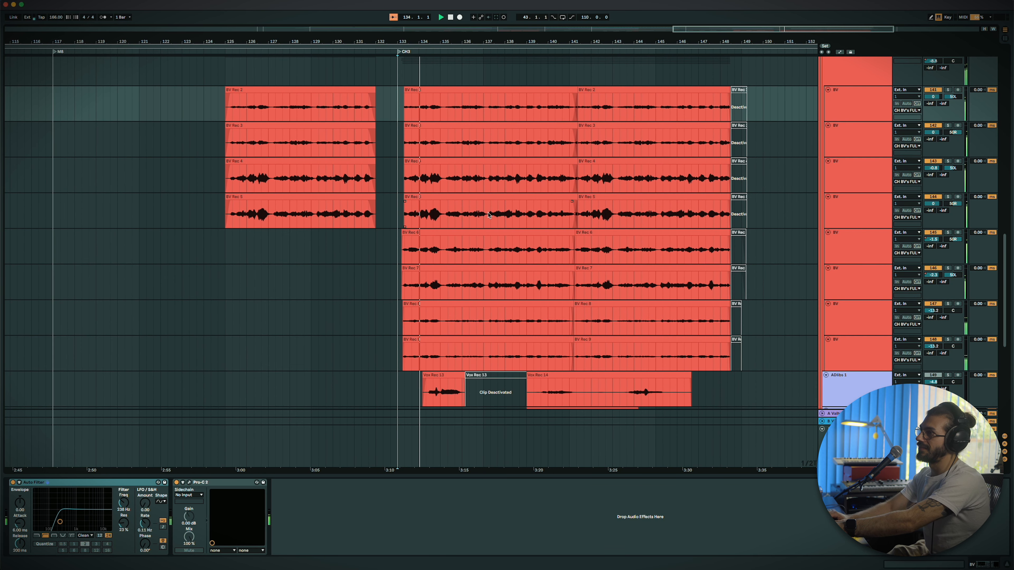
scroll(488, 215, down, 1)
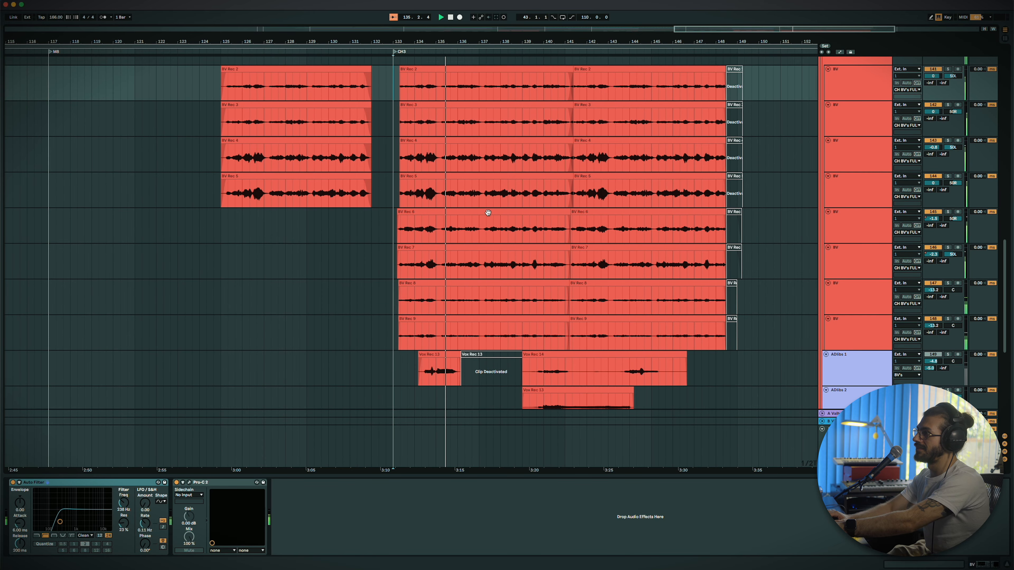
scroll(488, 212, down, 1)
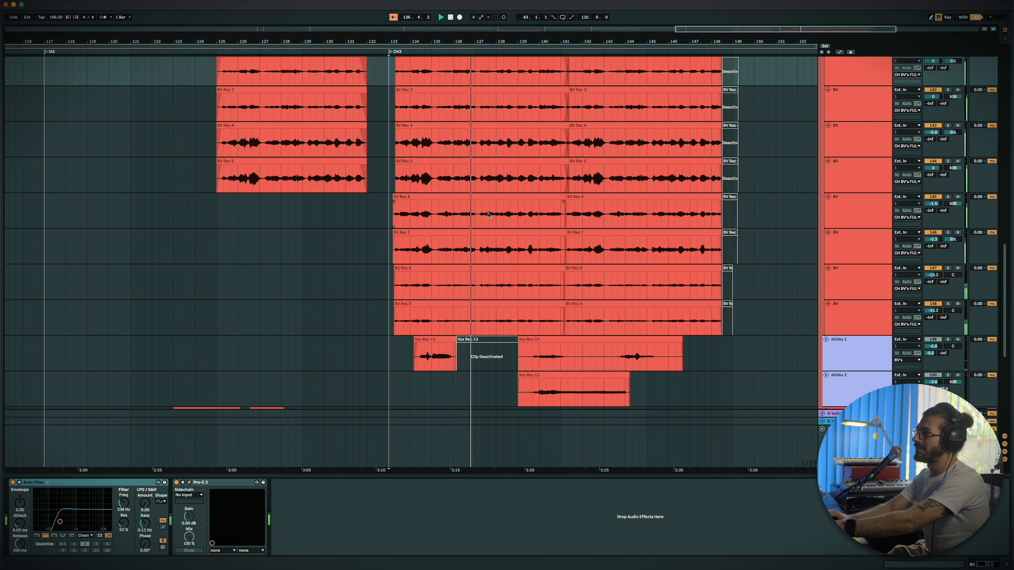
scroll(630, 376, down, 1)
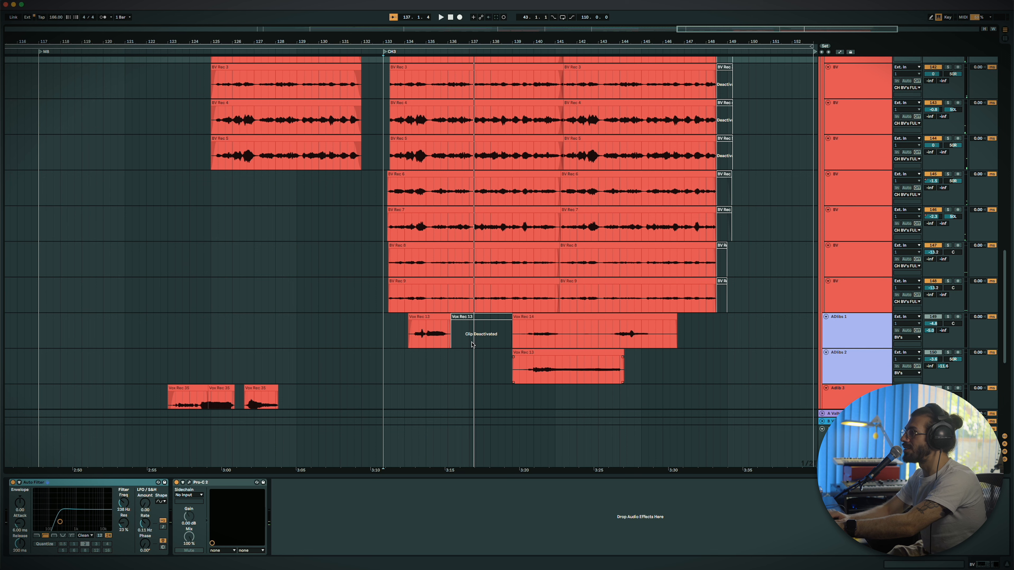
Step: Play ADlibs 1 soloed from its first CH3 clip, and add ADlibs 2 to the solo from the Vox Rec 14 clip
click(409, 333)
scroll(740, 345, down, 1)
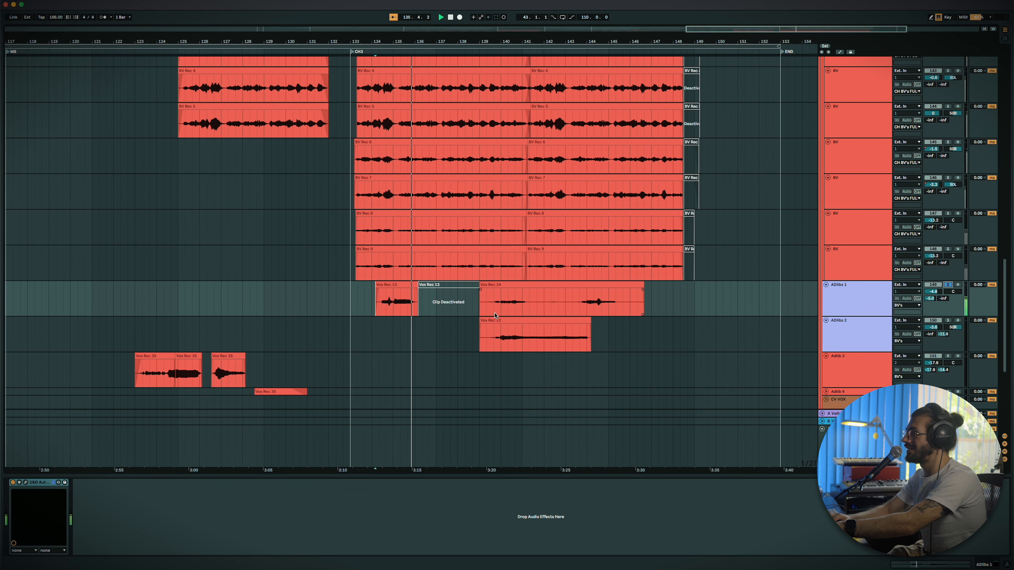
click(480, 305)
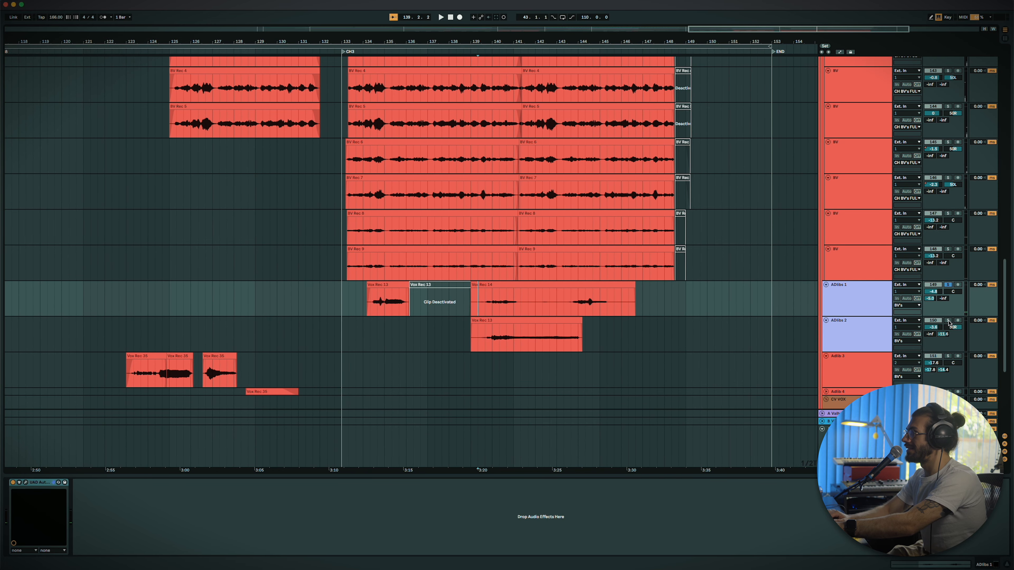
key(space)
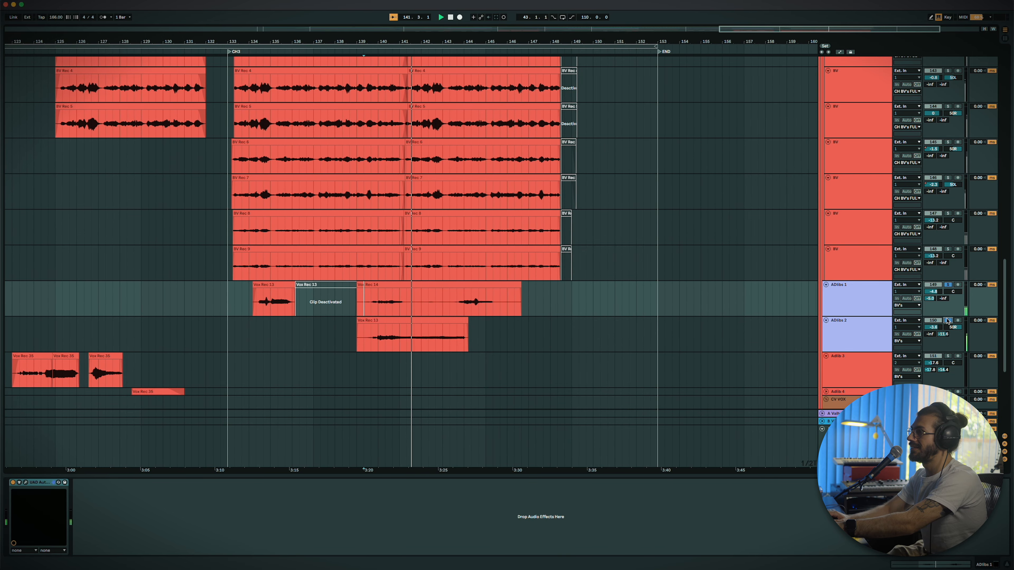
scroll(561, 297, down, 5)
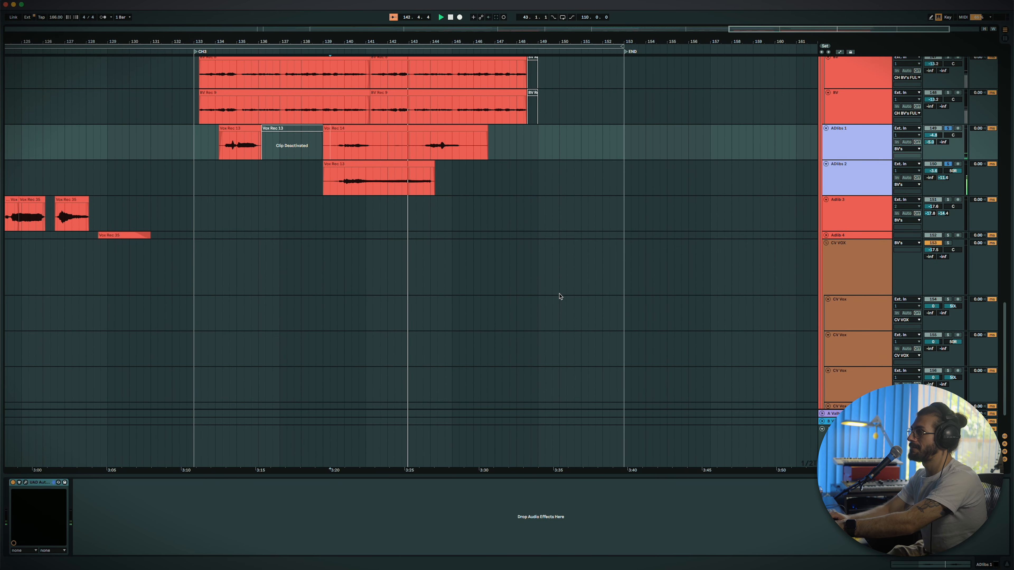
Step: Play the adlibs together with the backing vocals from the start of the Vox Rec 14 clip in CH3
scroll(561, 297, down, 3)
scroll(559, 296, down, 3)
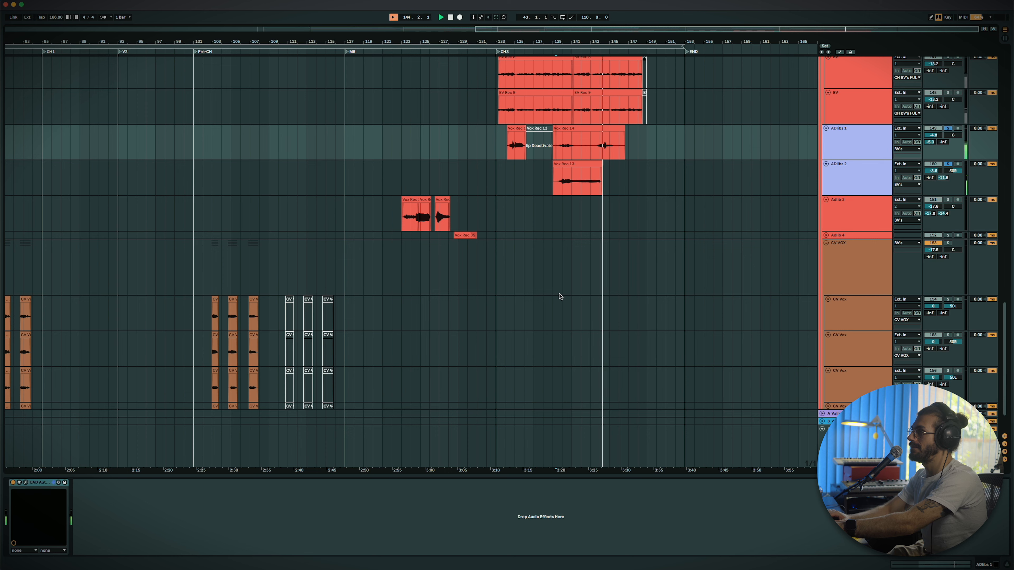
scroll(559, 296, up, 4)
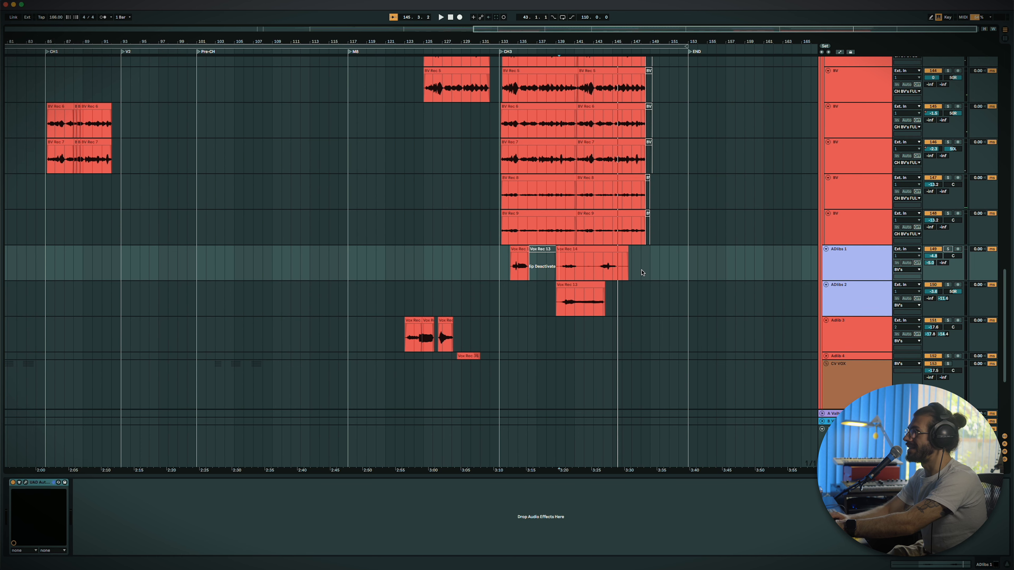
scroll(598, 293, up, 2)
click(557, 315)
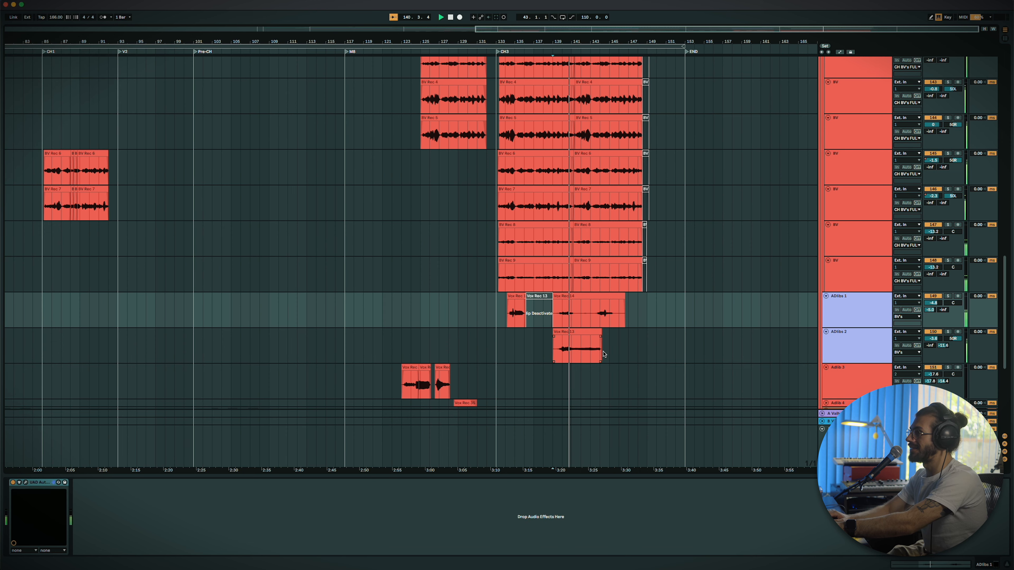
scroll(609, 355, down, 4)
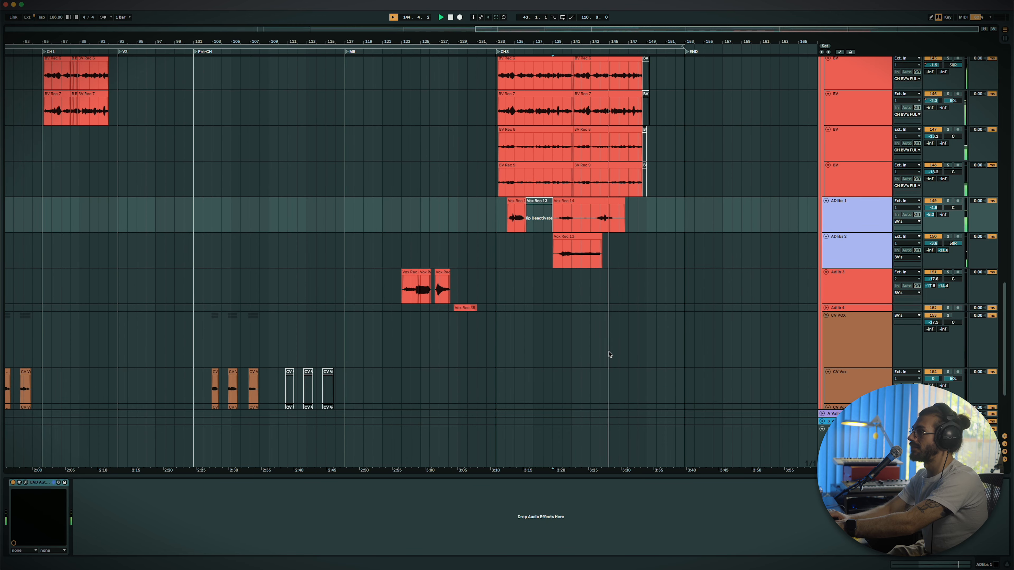
Step: Show the CV VOX group's effect chain and play the group soloed from its first Pre-CH clips at bar 71
key(h)
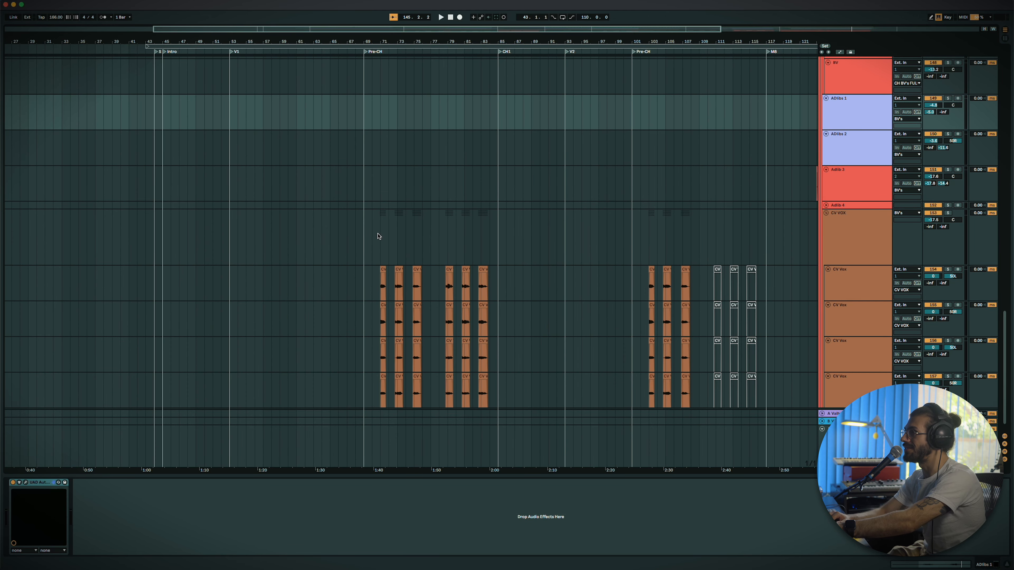
click(376, 235)
scroll(380, 240, up, 2)
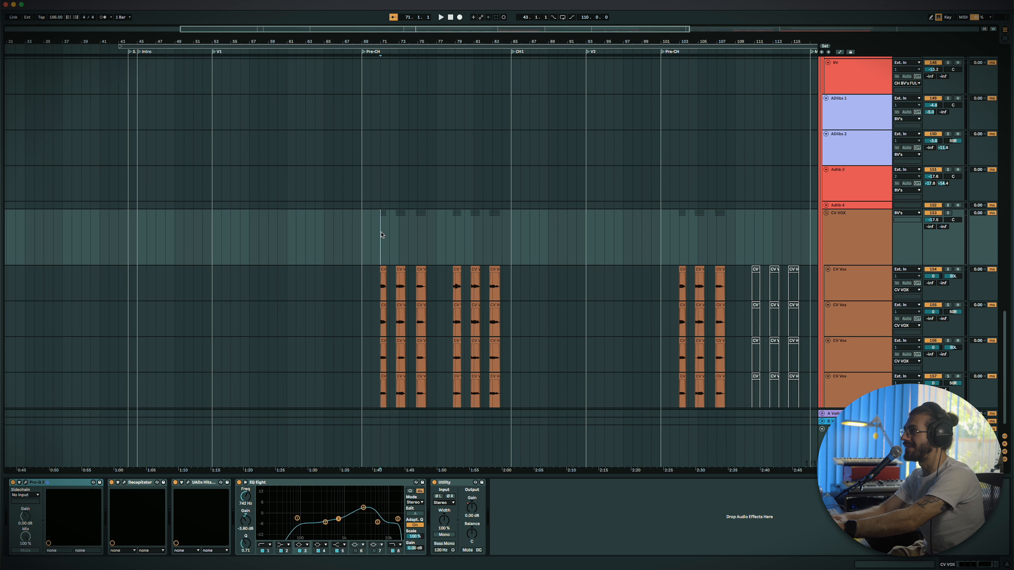
key(space)
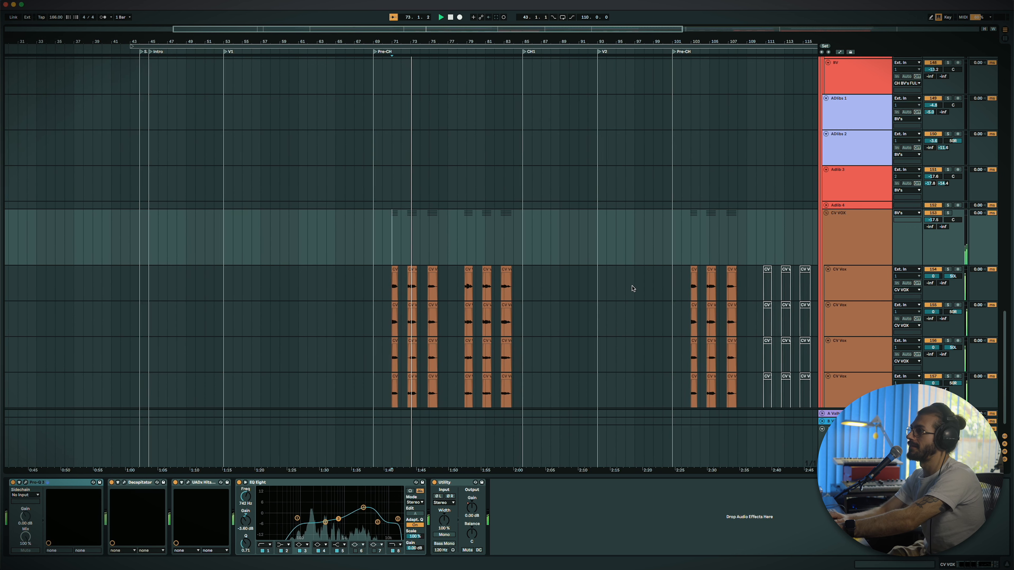
click(948, 213)
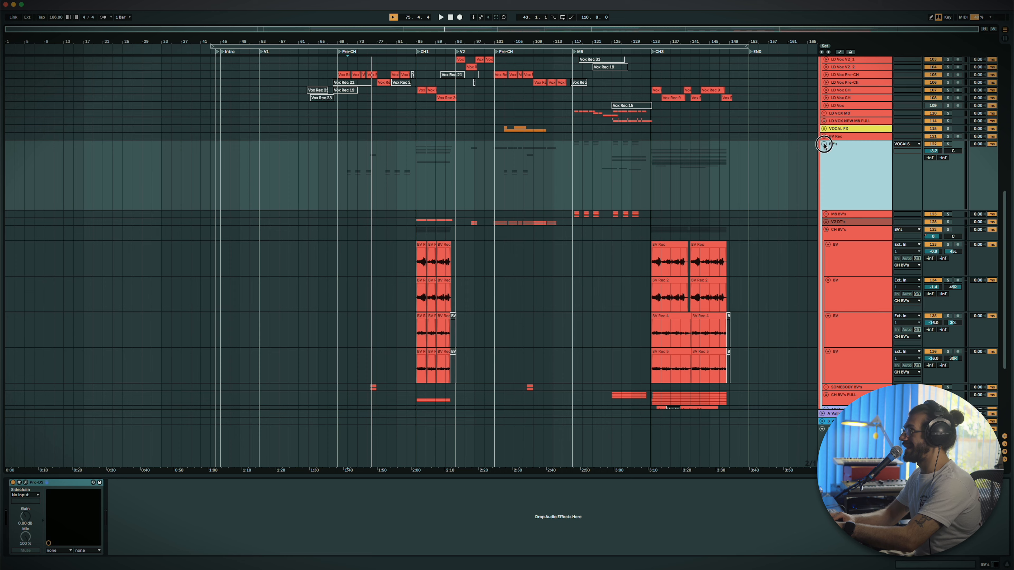
Step: Fold the BV's, LD VOX NEW 1 and VOCALS groups to leave only the song's main groups in the arrangement
click(824, 144)
scroll(828, 163, up, 8)
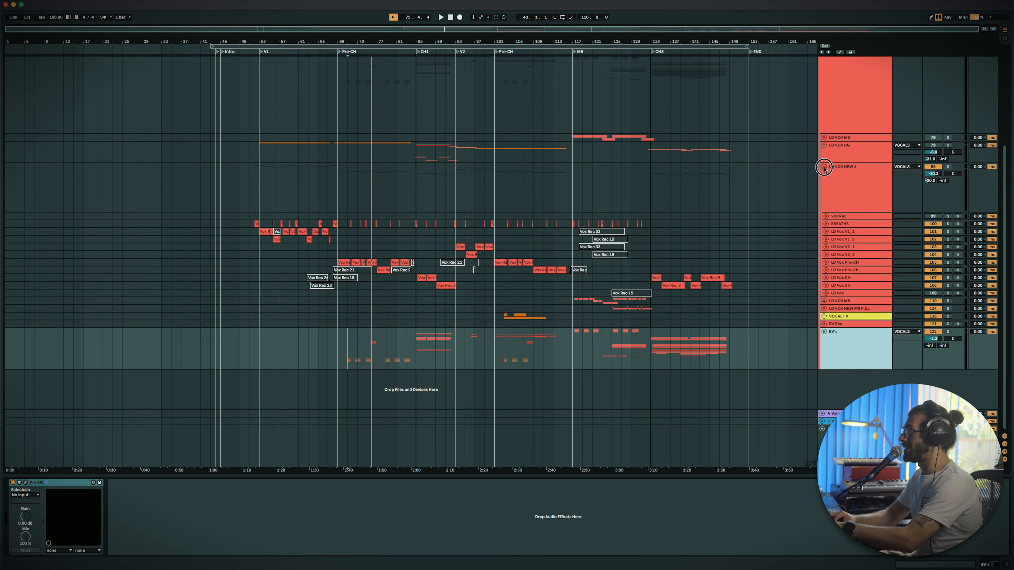
click(824, 168)
scroll(825, 150, up, 10)
click(822, 157)
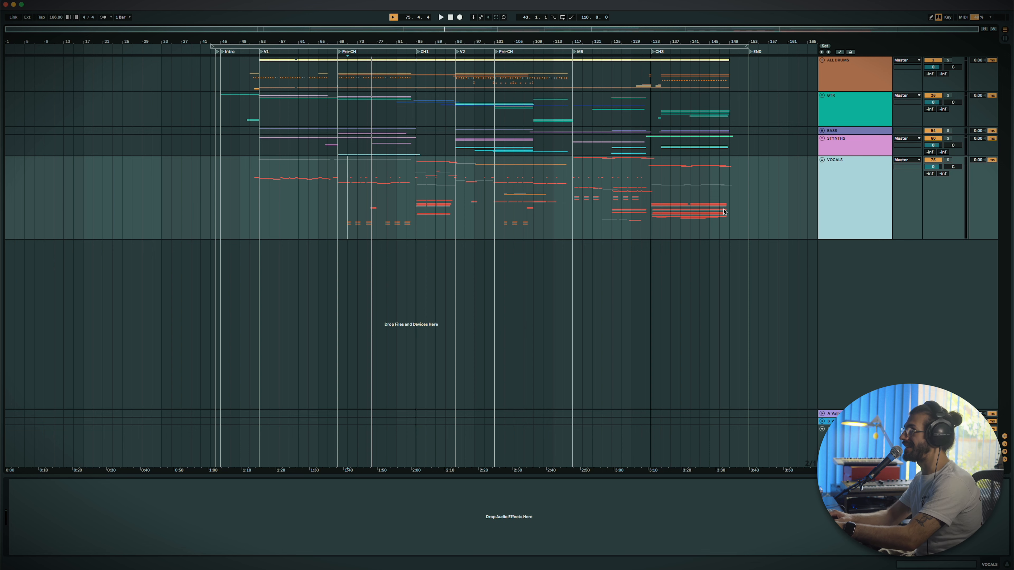
scroll(724, 212, up, 3)
click(536, 193)
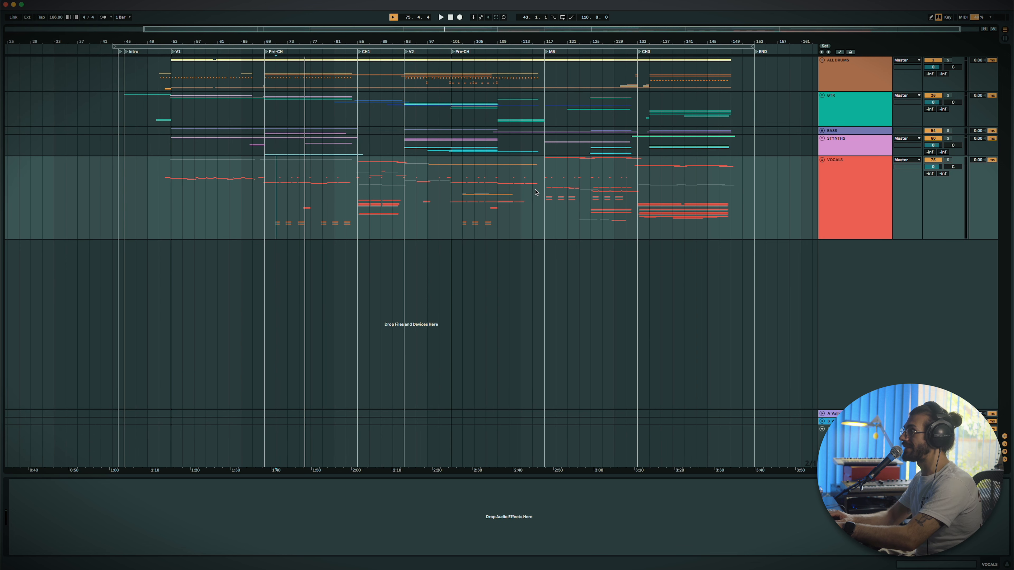
Step: Switch to the YOU SHOULD WORRY session in Pro Tools and examine its Edit window tracks from the rough mix down to the backing vocals
click(115, 141)
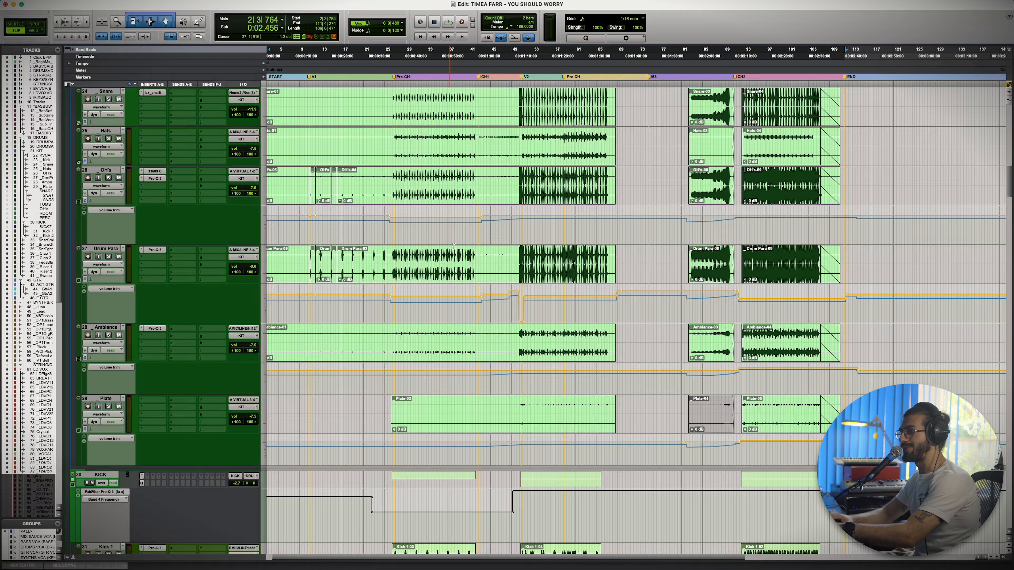
scroll(453, 246, up, 20)
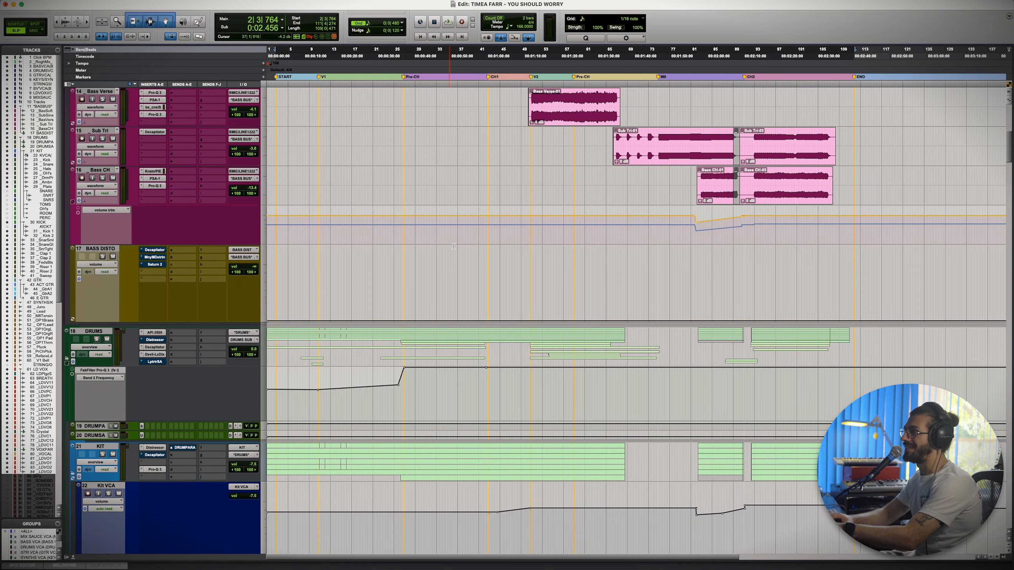
scroll(453, 246, down, 20)
scroll(453, 246, down, 20)
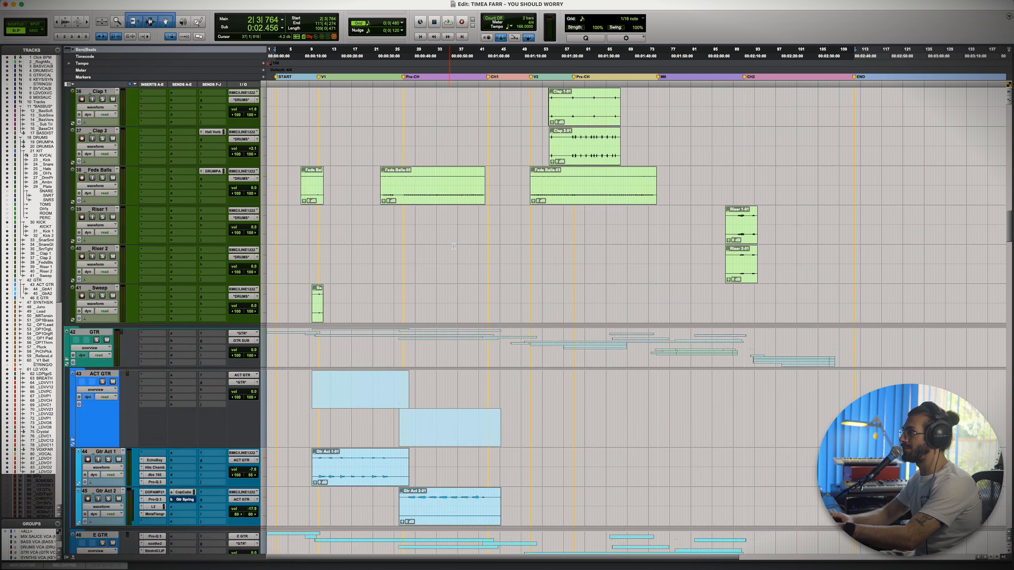
scroll(453, 246, down, 10)
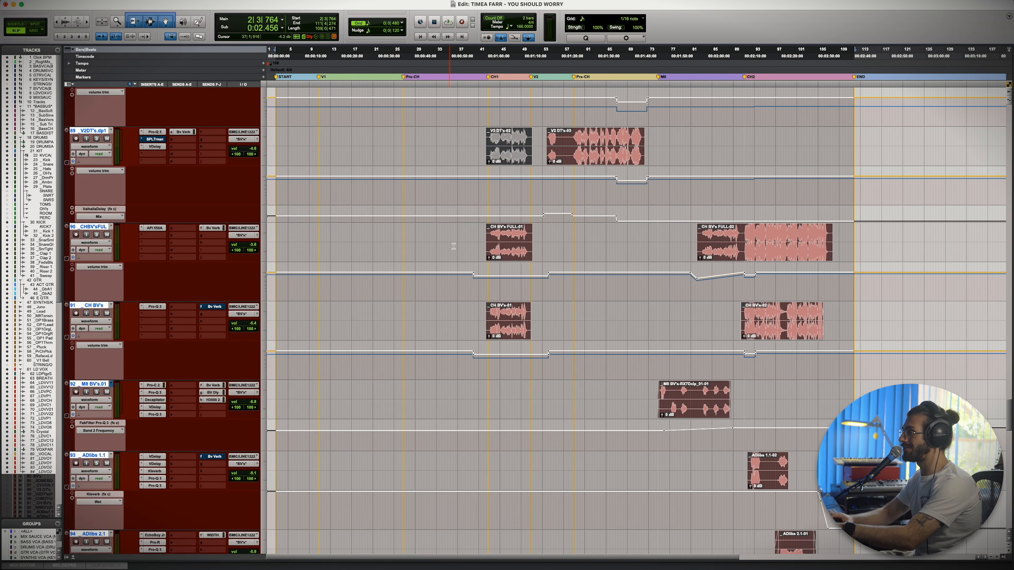
scroll(439, 236, up, 20)
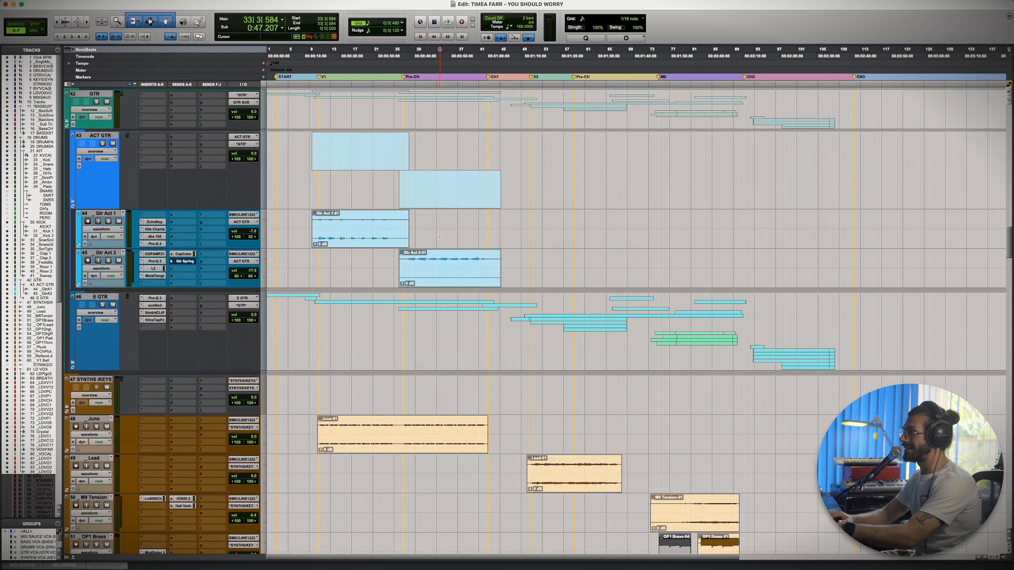
click(440, 237)
scroll(440, 237, up, 15)
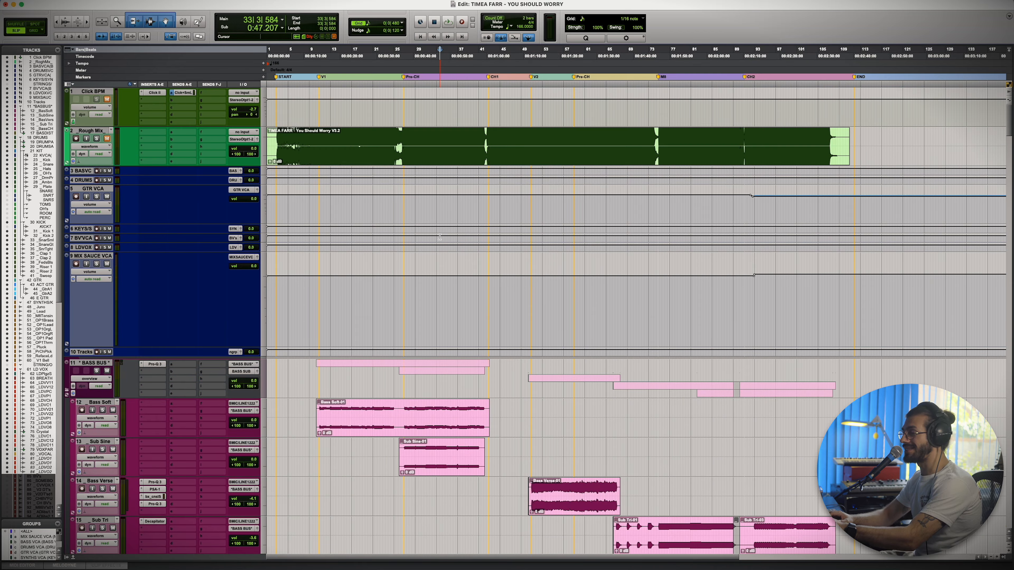
scroll(263, 455, down, 20)
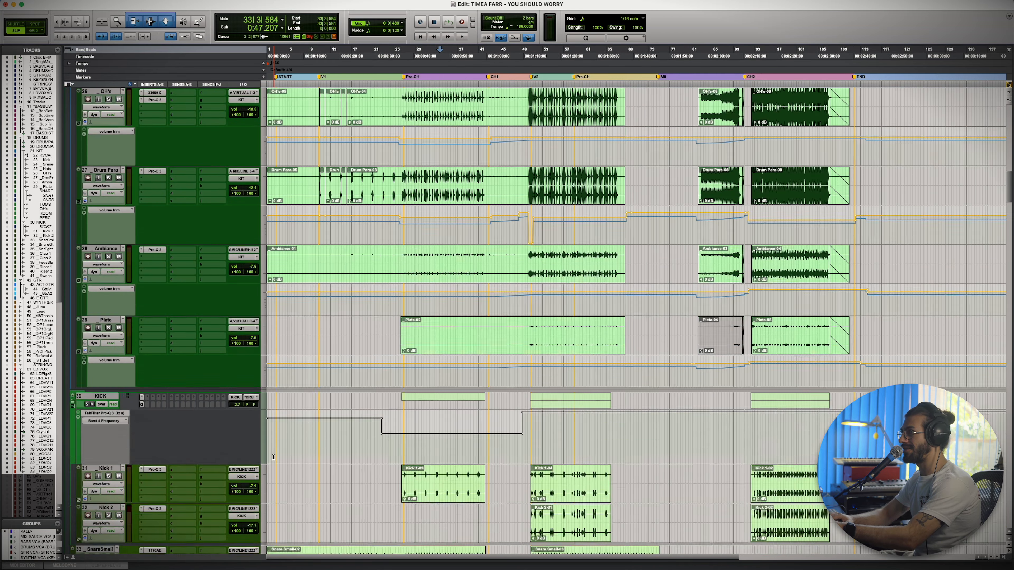
scroll(274, 457, down, 20)
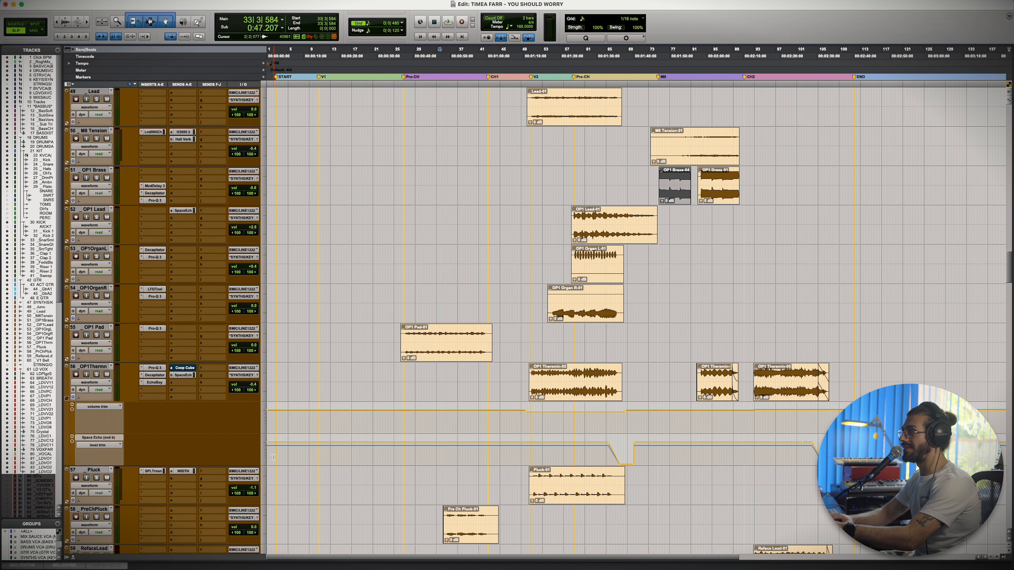
scroll(273, 457, down, 20)
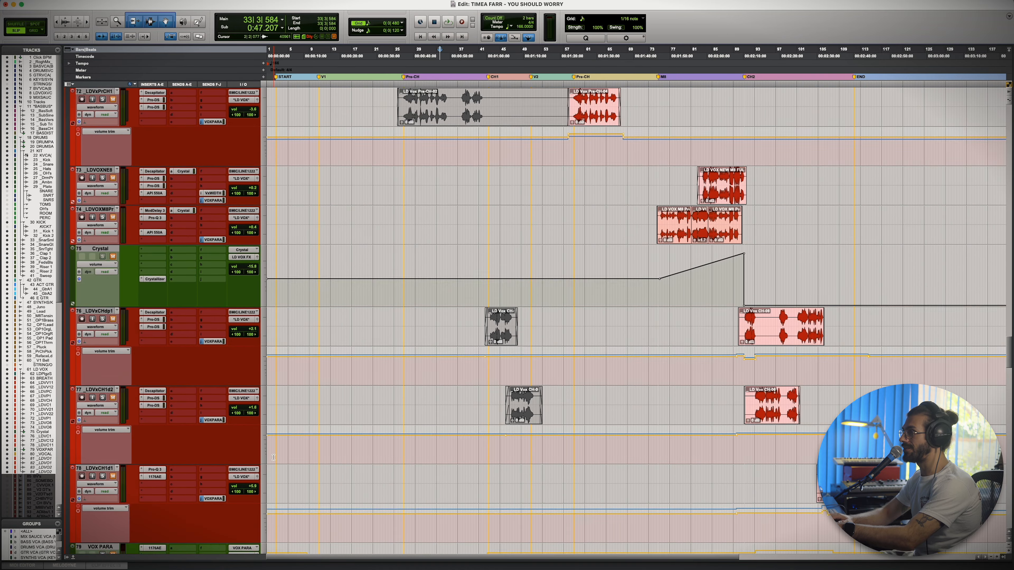
scroll(274, 457, down, 10)
Step: Open the Mix window and examine the inserts and sends of the VCA, bass, drum, guitar and synth channels
key(super+equal)
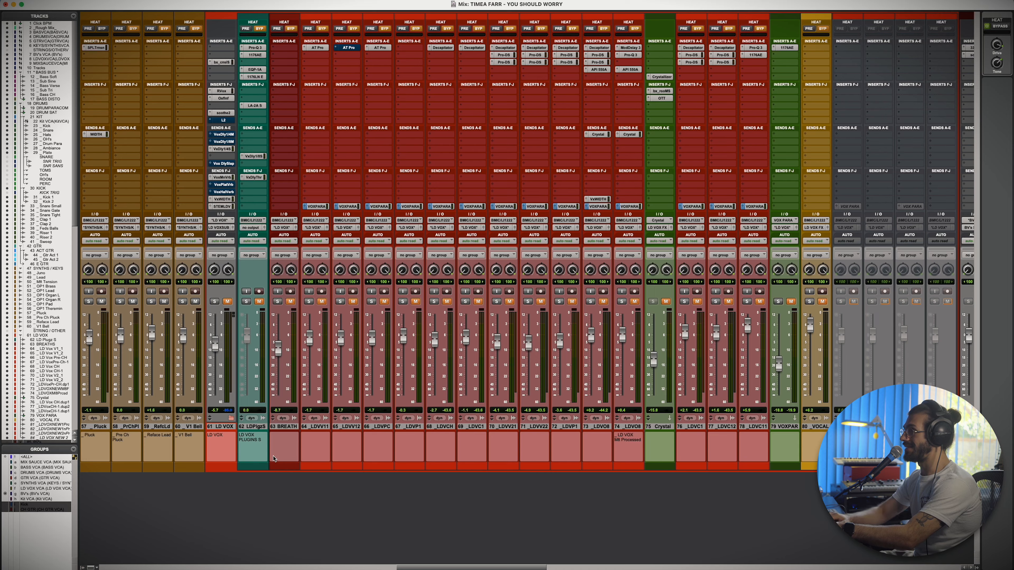
scroll(351, 432, left, 20)
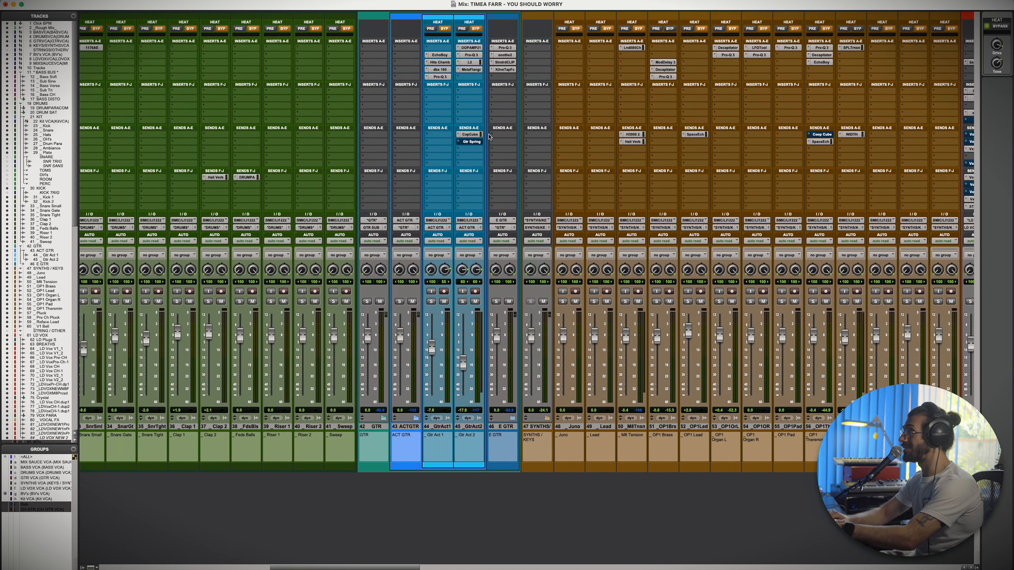
scroll(488, 137, left, 10)
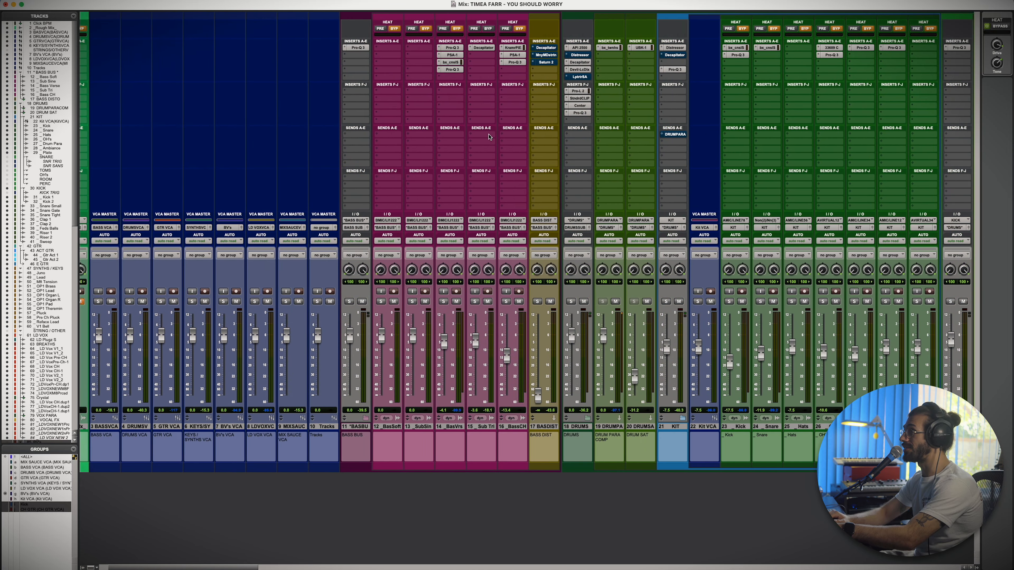
scroll(489, 136, right, 2)
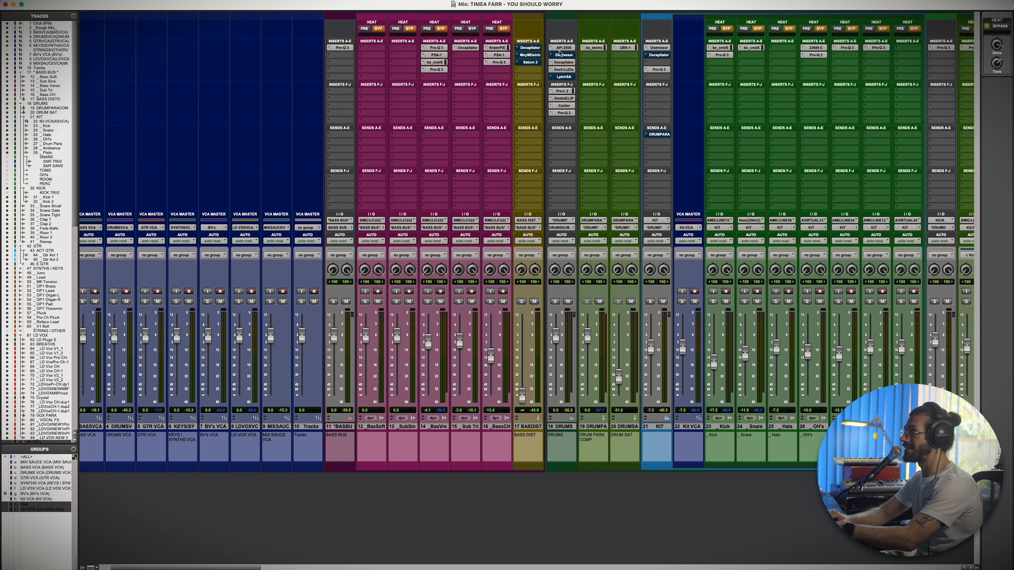
scroll(566, 126, right, 1)
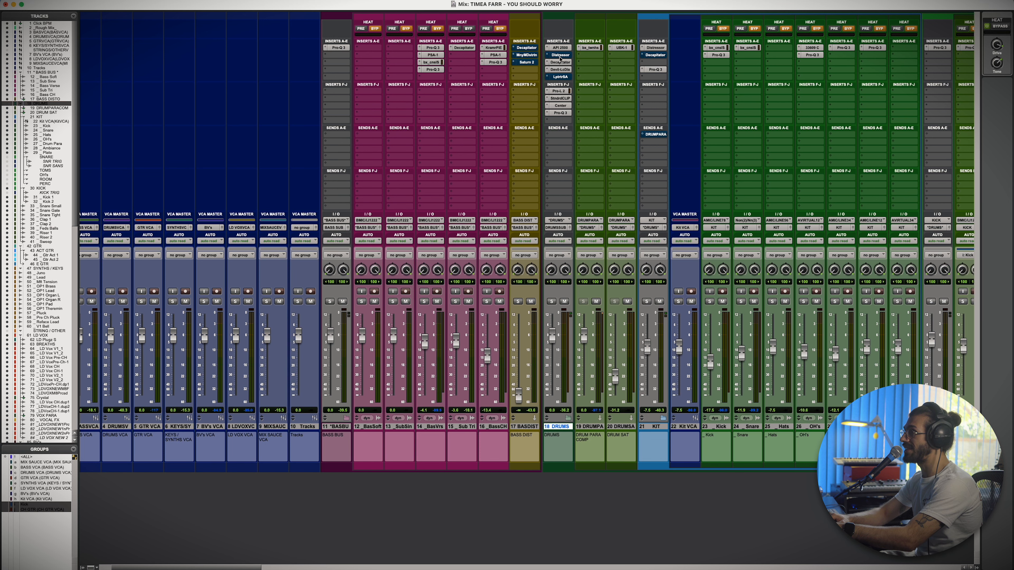
scroll(558, 122, right, 20)
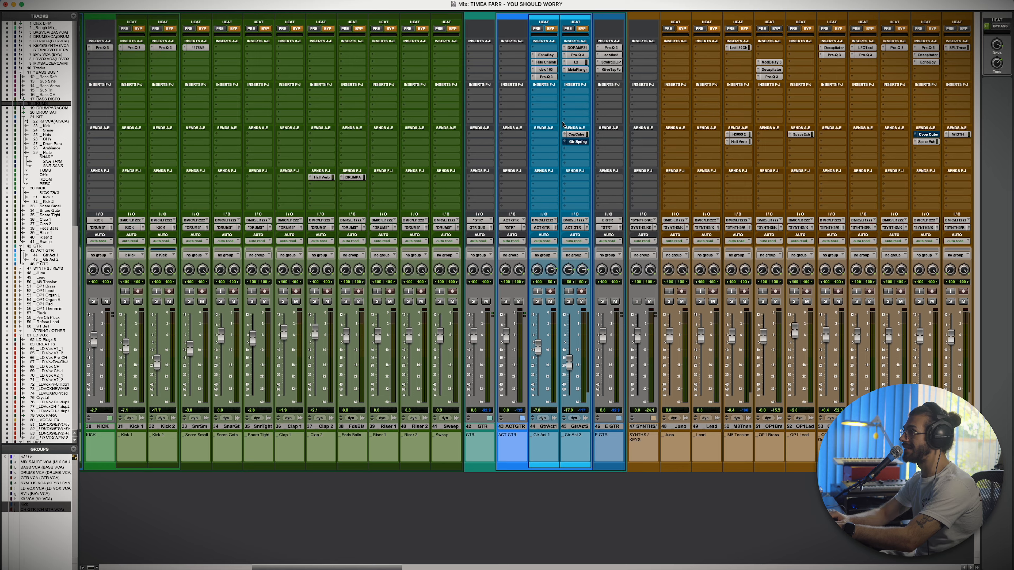
scroll(563, 124, right, 1)
scroll(543, 76, right, 2)
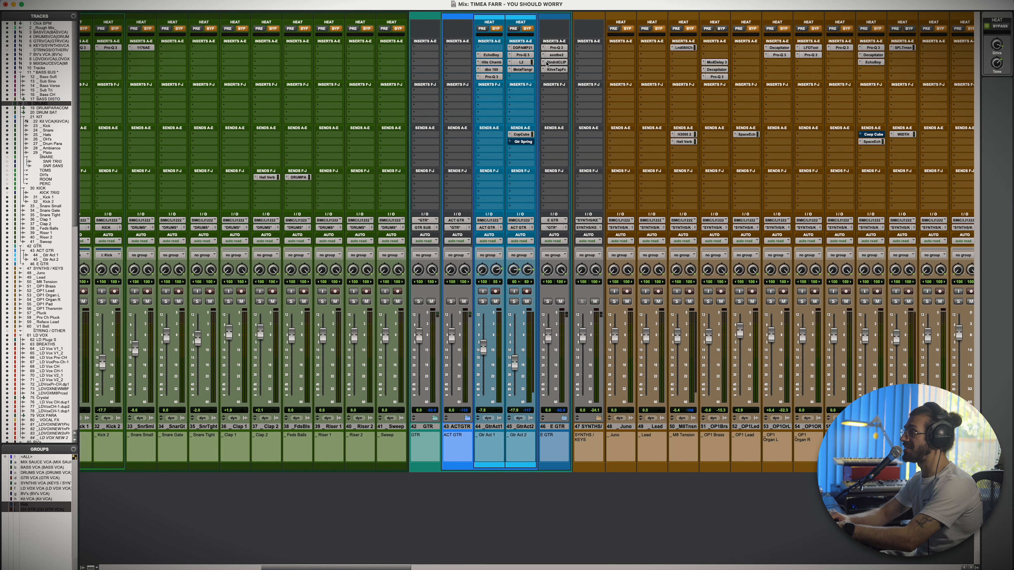
Step: Select all lead vocal channels from LD VOX through VOCAL FX and unmute them
scroll(554, 73, right, 12)
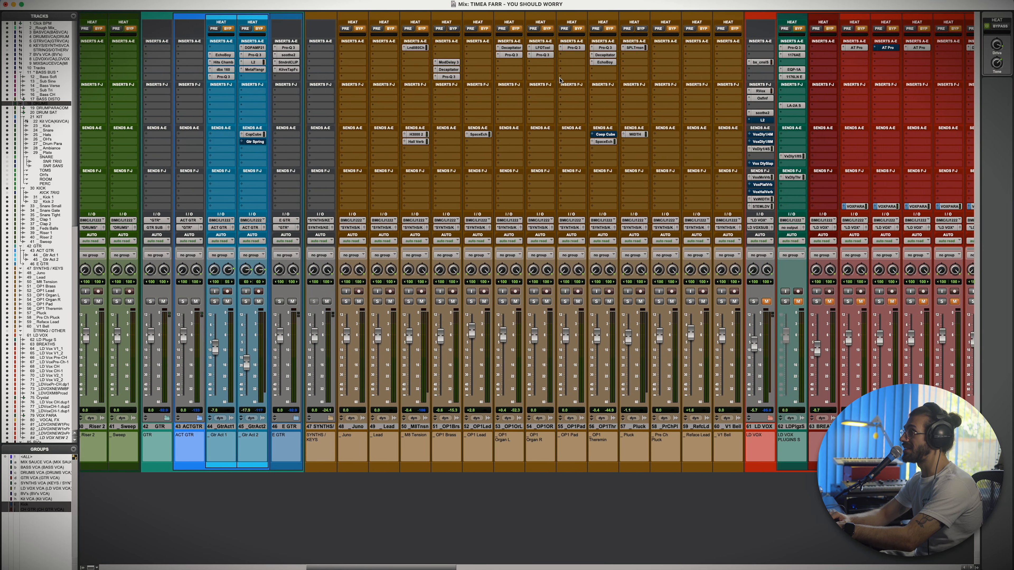
scroll(560, 80, right, 16)
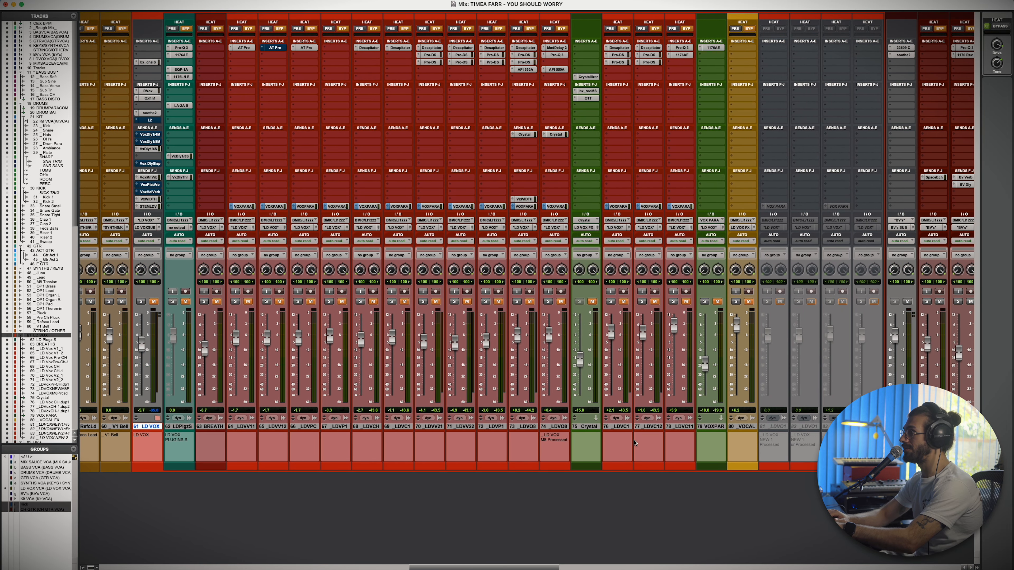
shift+click(737, 427)
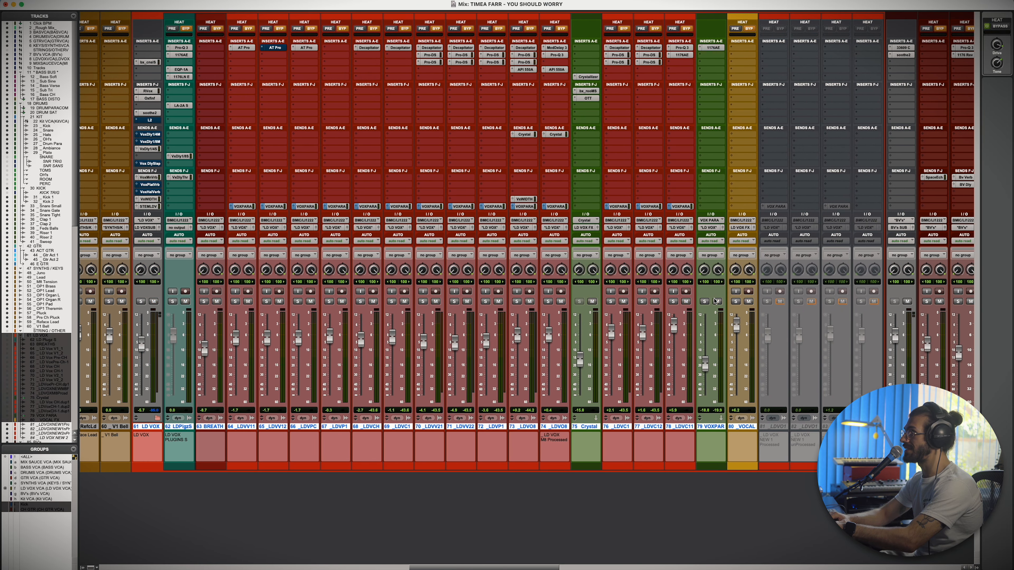
Step: Look over the backing vocal, submix and effects return channels, and solo the DRUMS folder channel
scroll(769, 335, right, 20)
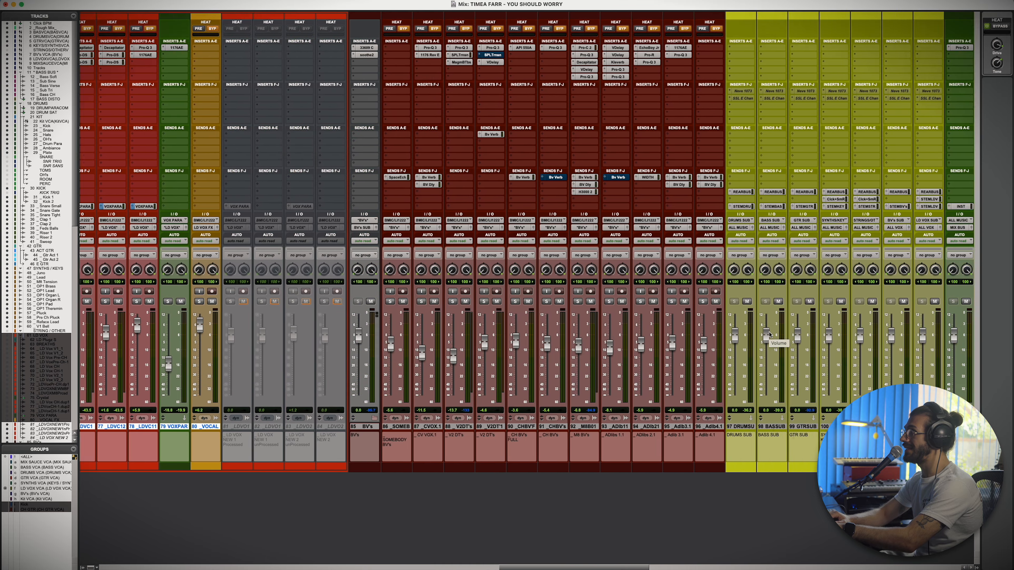
scroll(769, 335, right, 20)
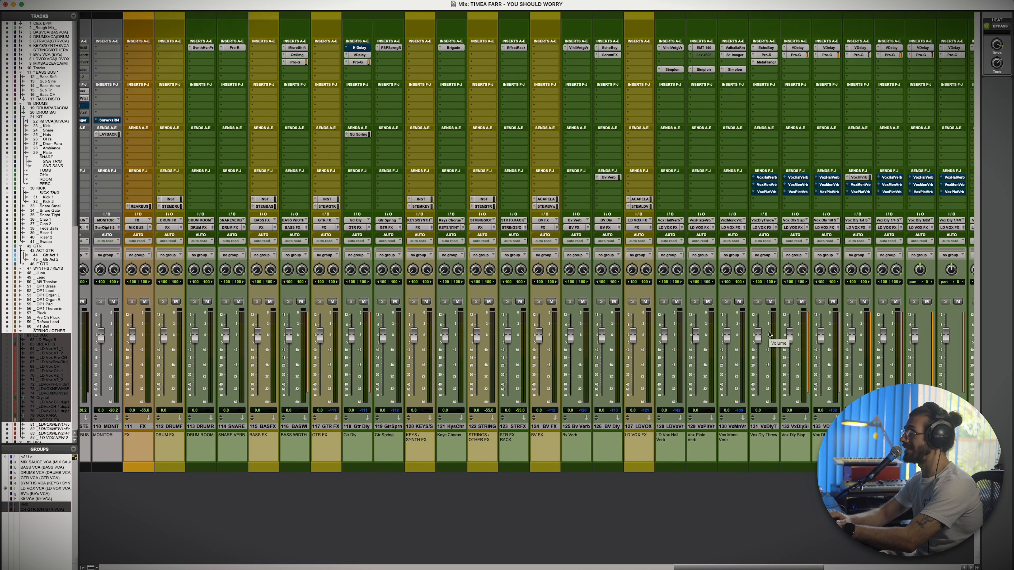
scroll(769, 334, left, 20)
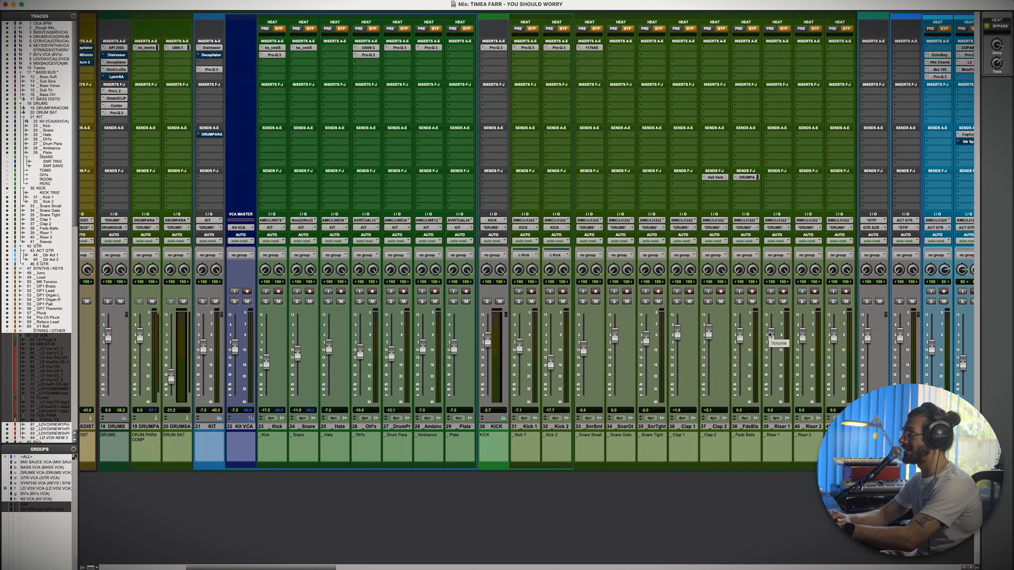
scroll(769, 335, right, 6)
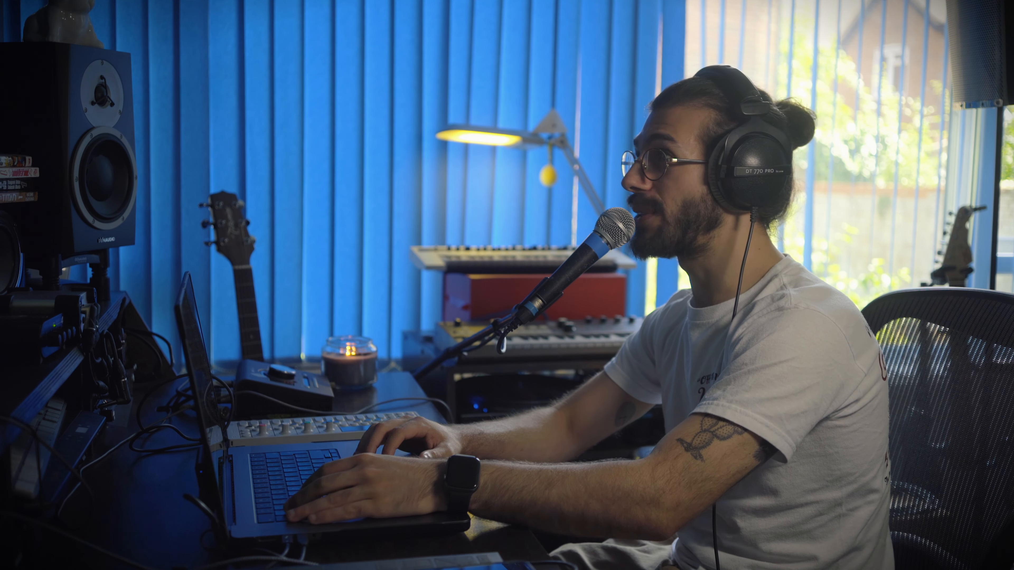
click(438, 302)
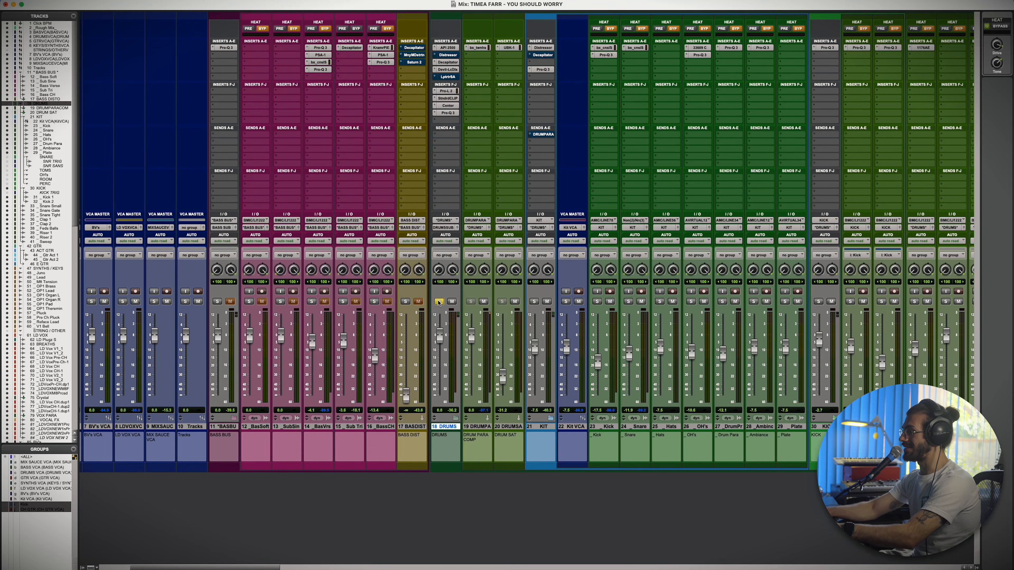
Step: Switch to the Edit window, play the soloed drums through the CH2 section and review the KIT folder's tracks
key(super+=)
scroll(451, 307, up, 20)
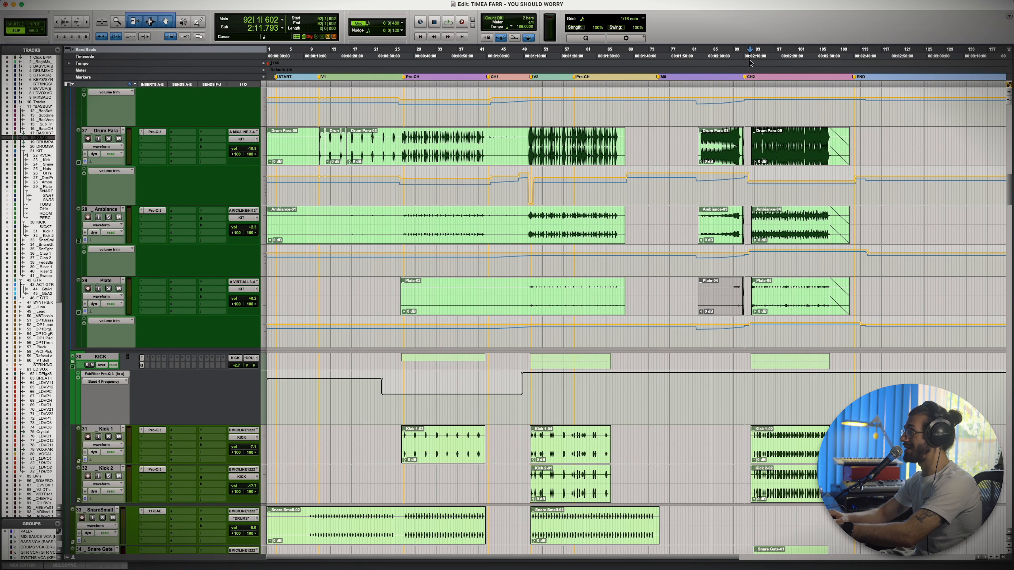
key(t)
key(t)
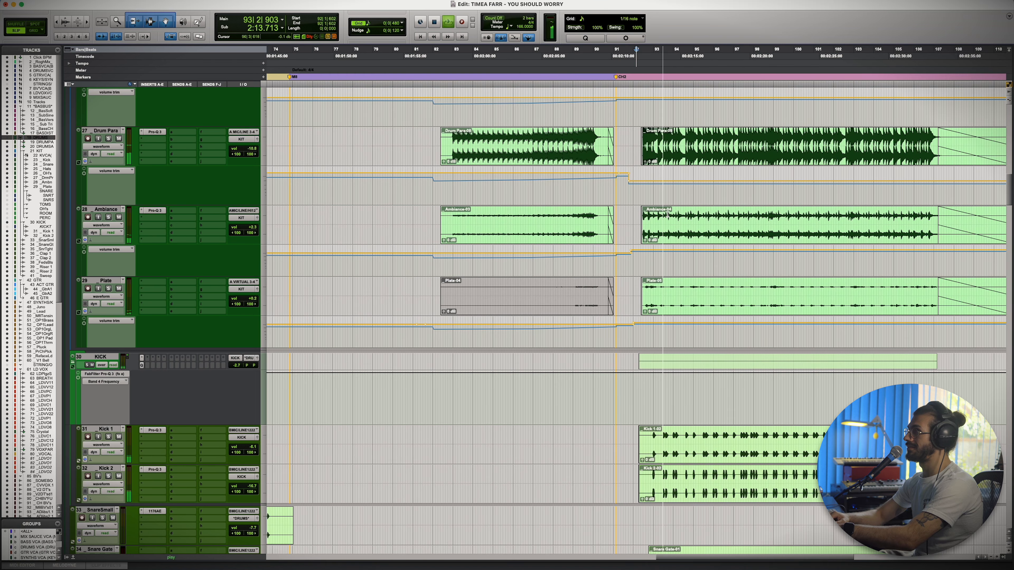
scroll(668, 215, up, 15)
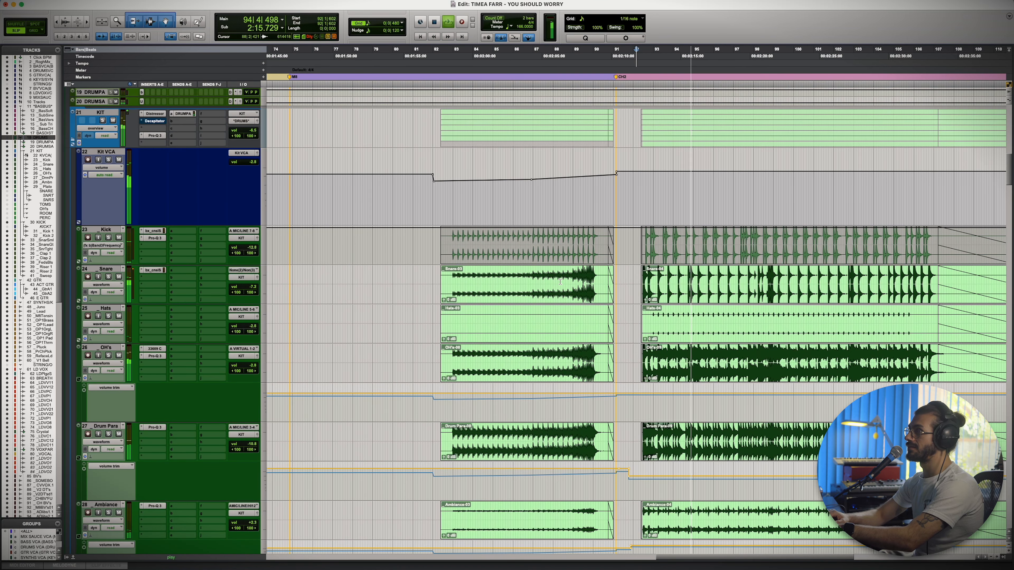
scroll(313, 291, up, 3)
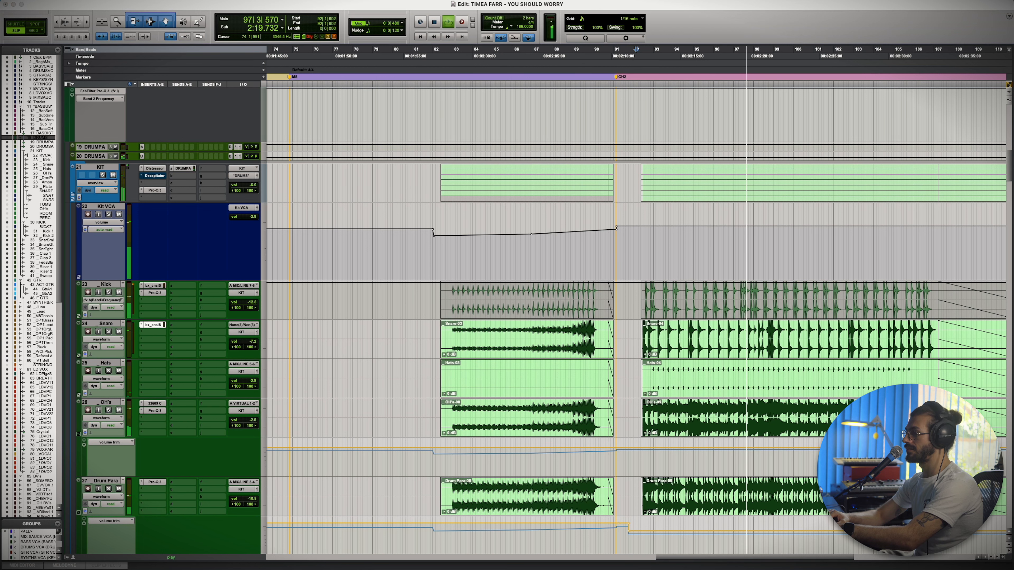
Step: Inspect the Snare track's bx_console SSL 4000 E and the KIT folder's Distressor and Pro-Q 3 inserts
click(153, 326)
drag(471, 271, 479, 103)
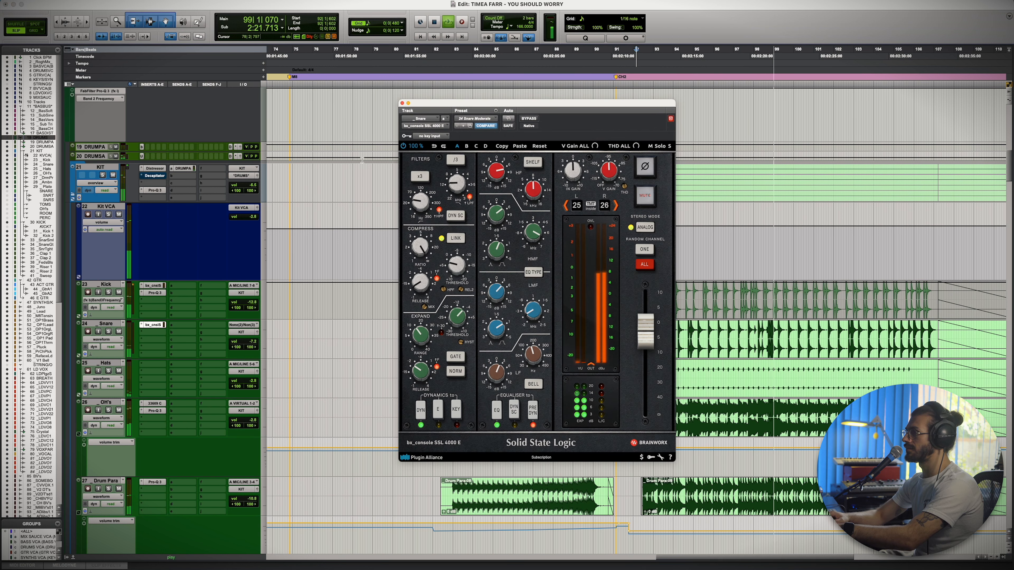
scroll(167, 227, up, 8)
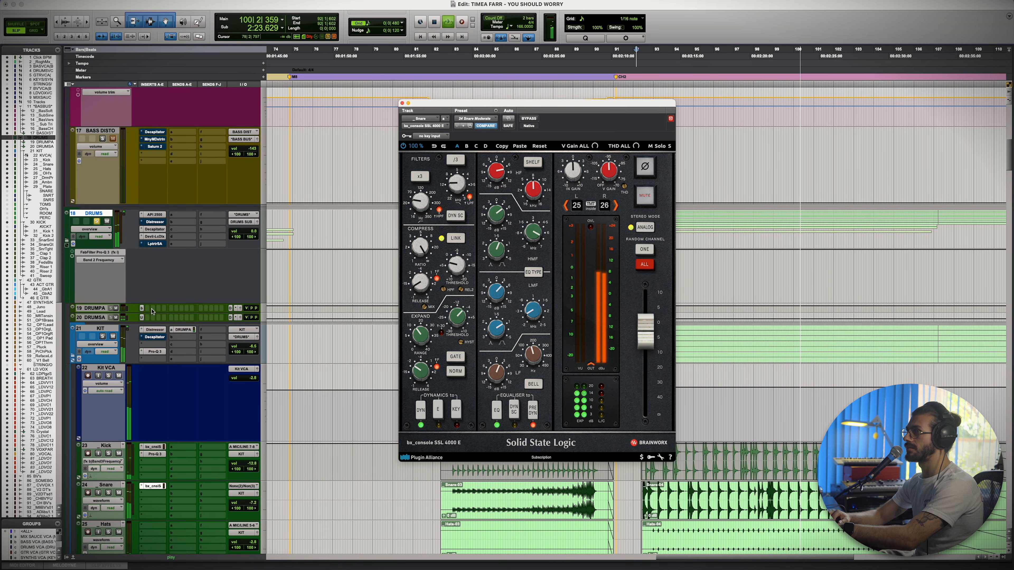
click(152, 330)
click(153, 329)
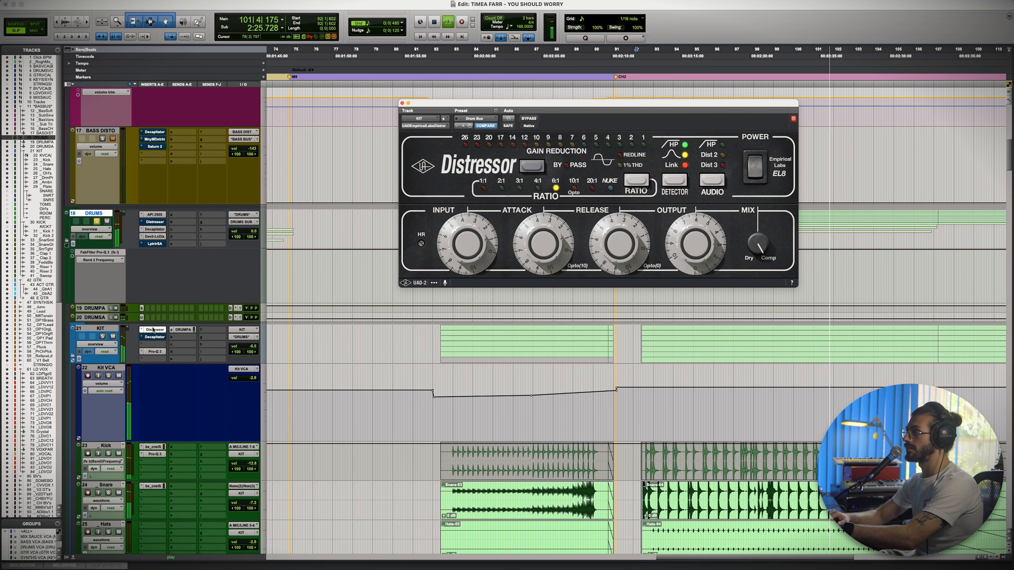
click(155, 352)
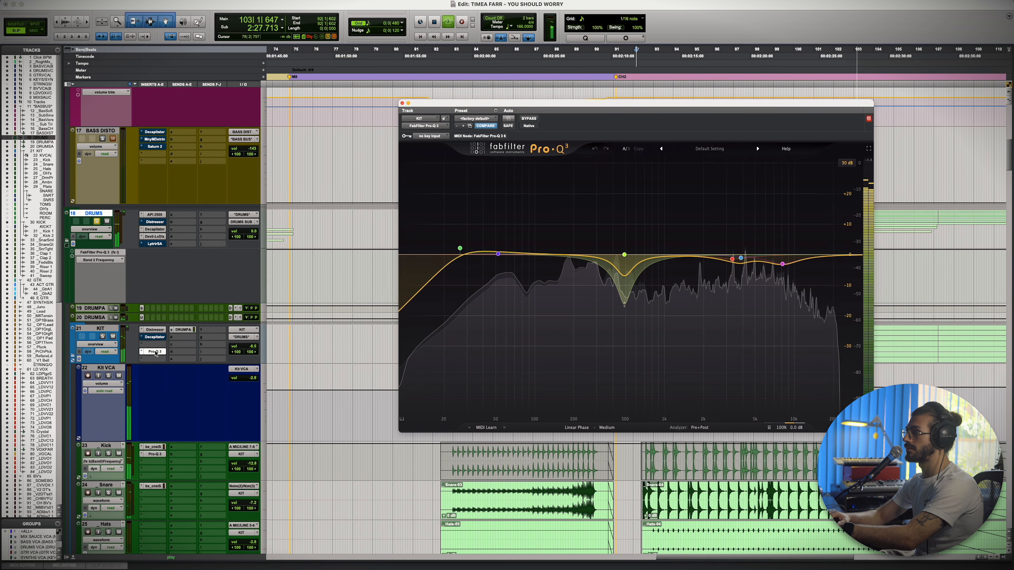
click(155, 352)
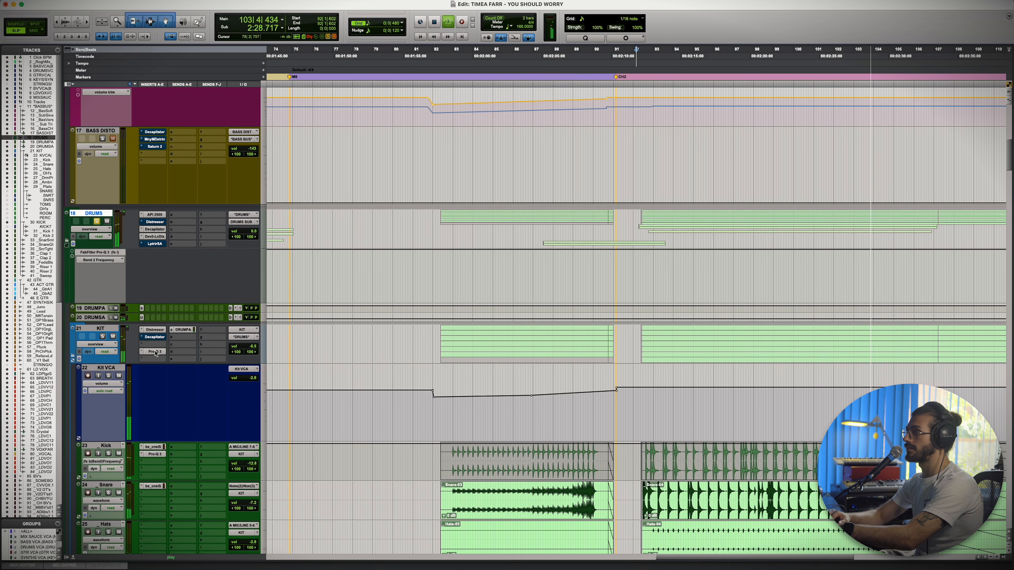
Step: Examine the DRUMS folder's inserts from Decapitator and Devil-Loc in the Edit window to Pro-L 2, Pro-Q 3 and API 2500 in the Mix window
click(156, 230)
click(155, 237)
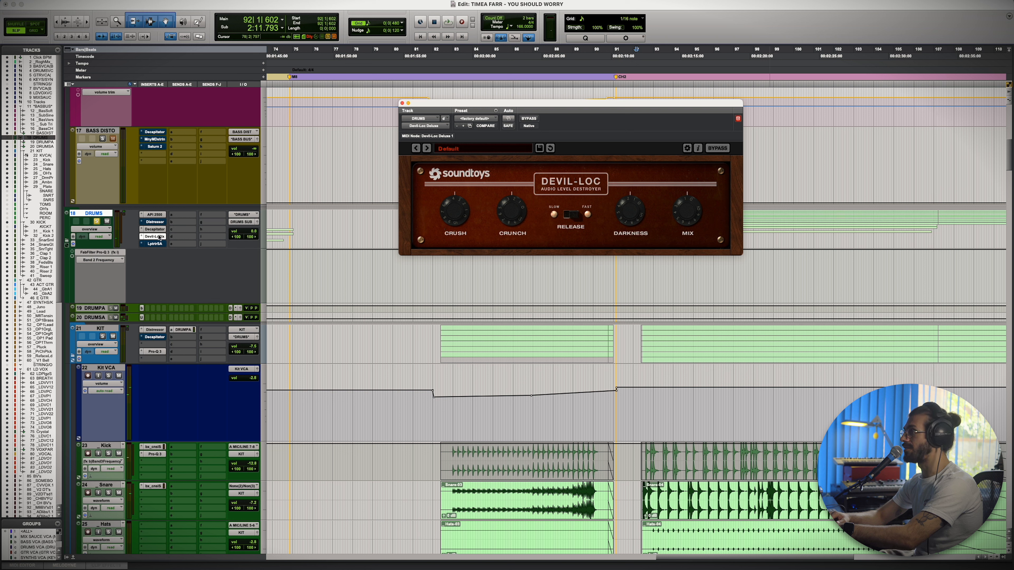
key(super+equal)
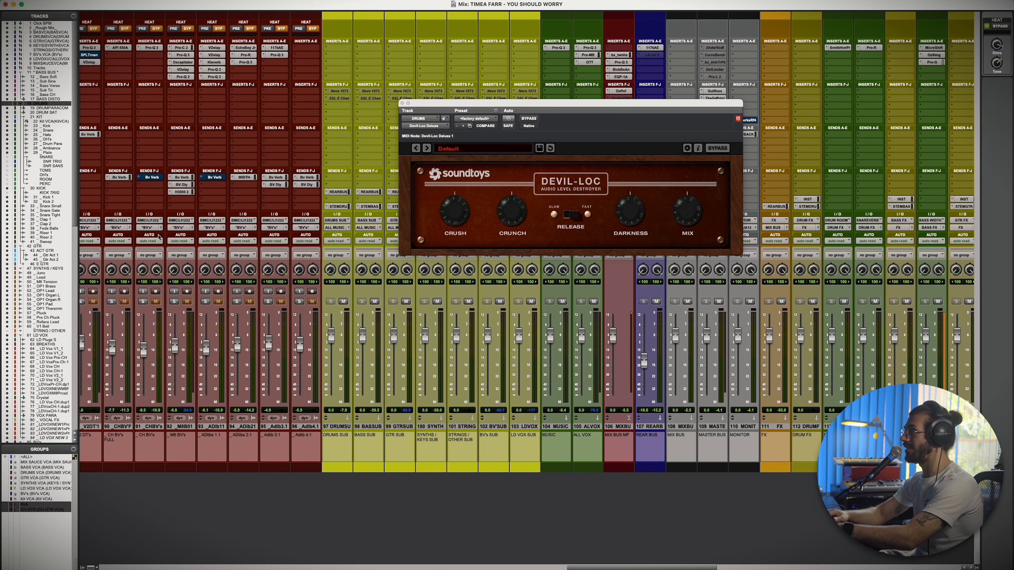
scroll(258, 251, left, 20)
scroll(258, 252, left, 20)
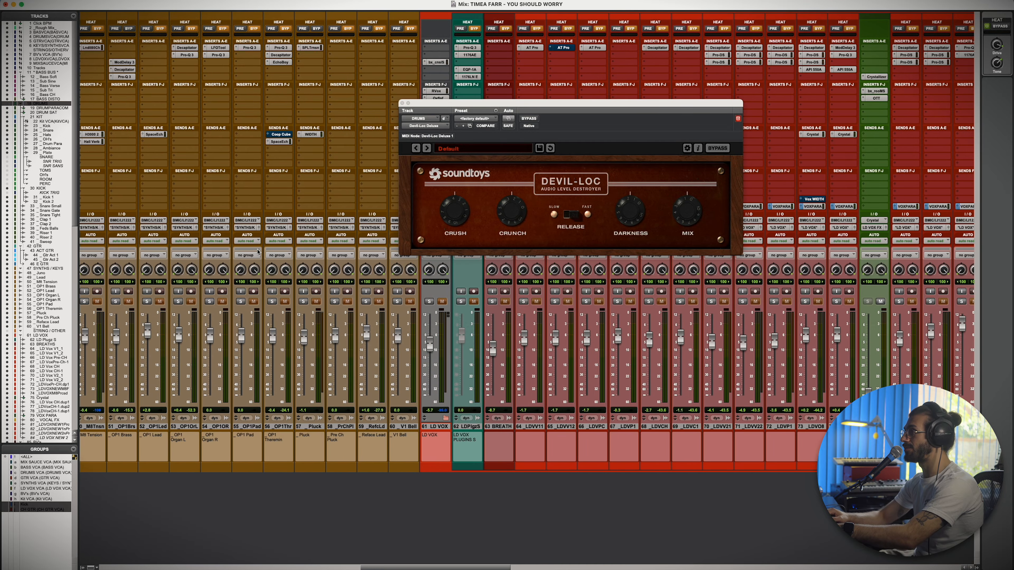
scroll(258, 252, left, 2)
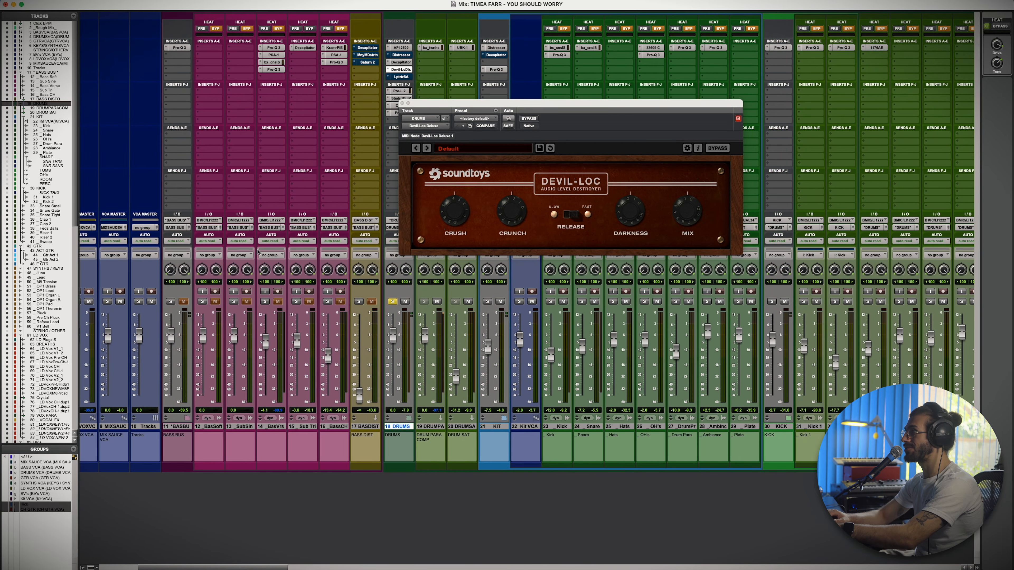
click(349, 91)
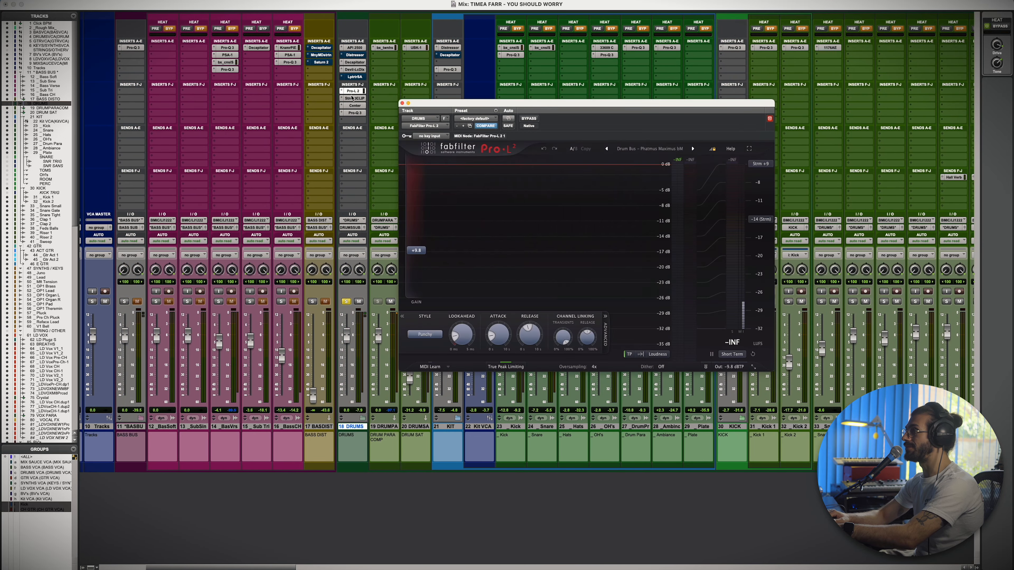
click(353, 99)
click(354, 106)
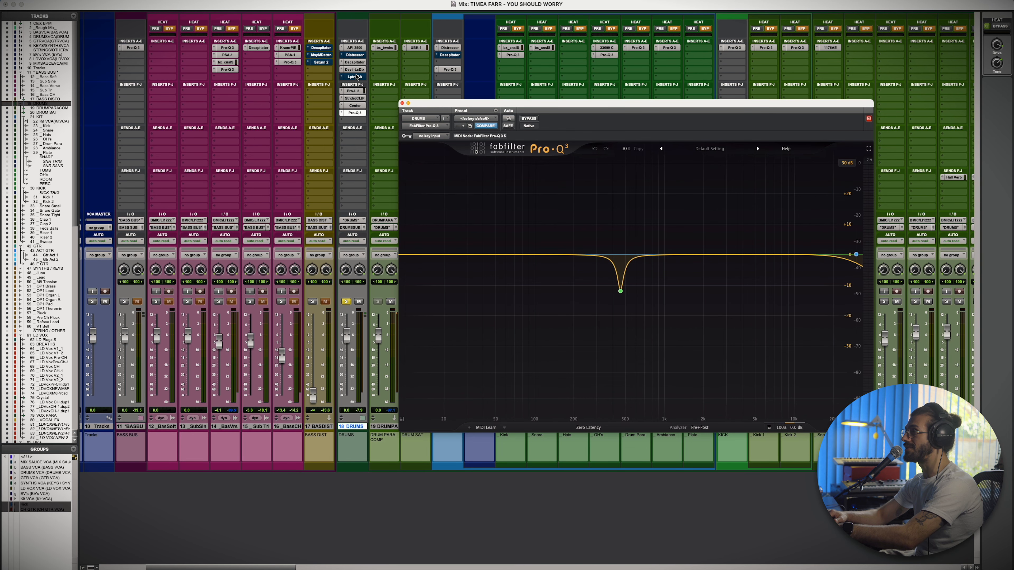
click(355, 48)
click(354, 48)
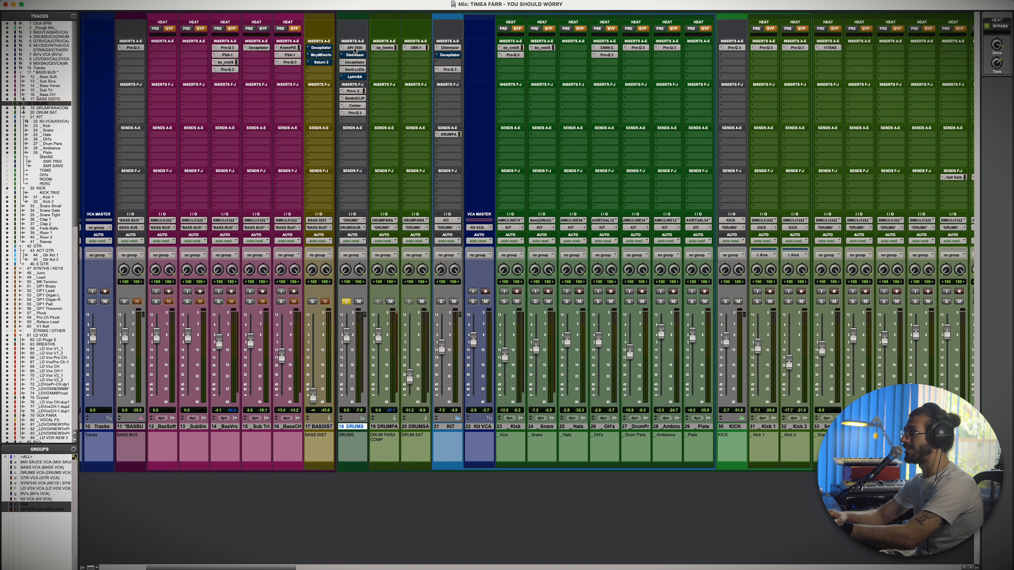
Step: Select the DRUM SAT channel and compare the bx_console SSL 4000 E inserts on the Kick and Snare channels
scroll(363, 70, right, 2)
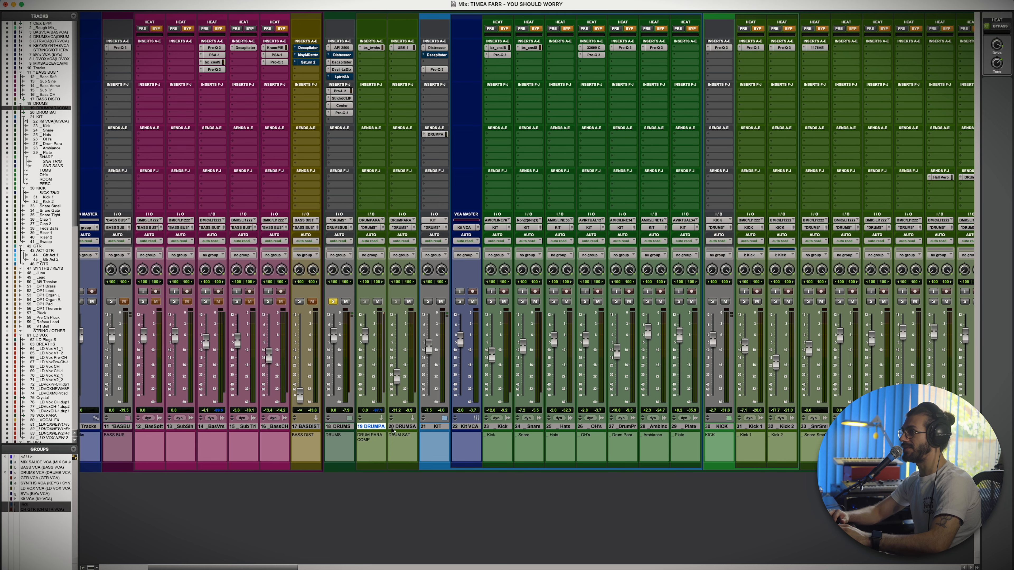
click(395, 427)
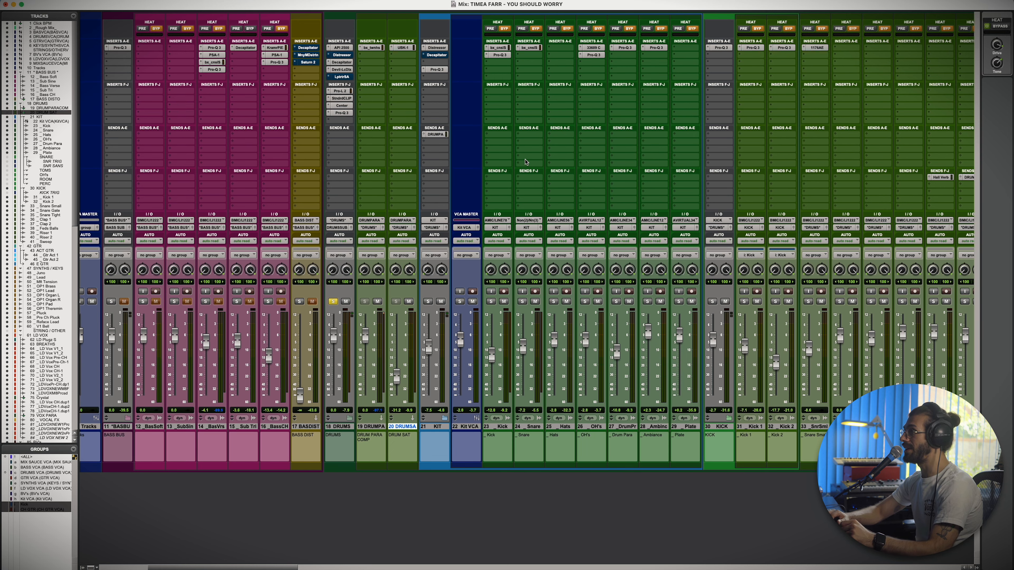
click(498, 48)
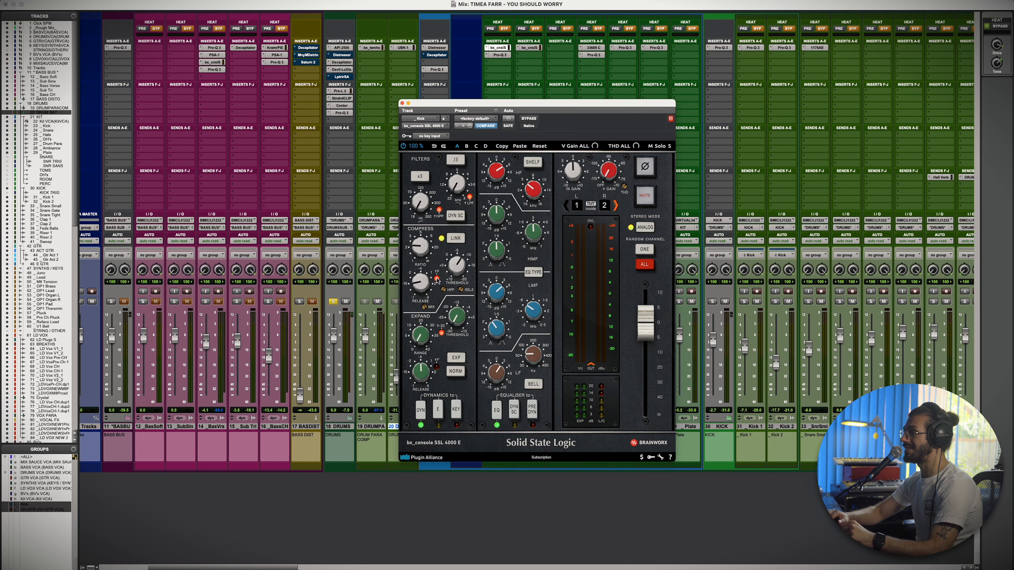
click(527, 48)
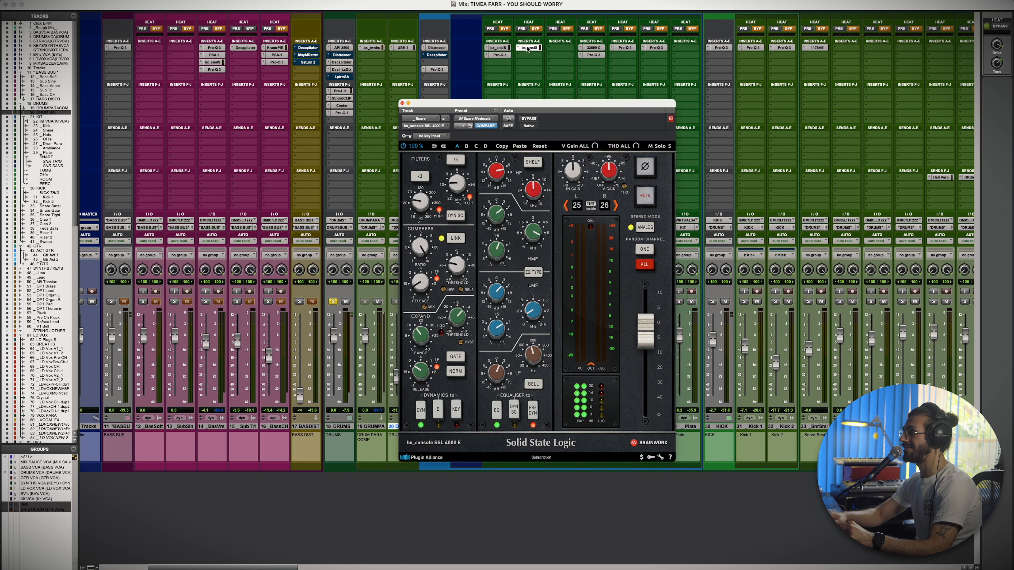
click(504, 48)
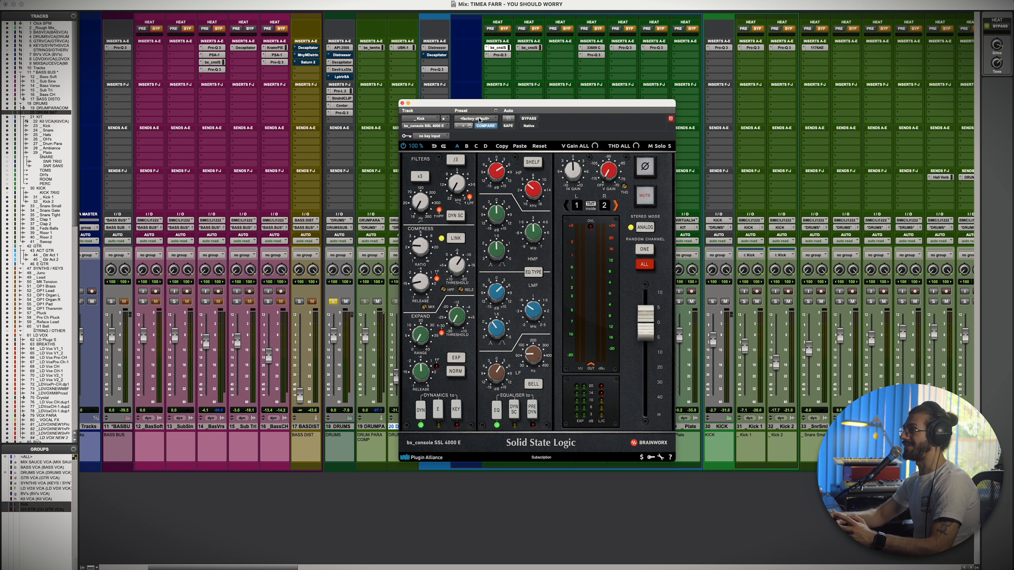
click(499, 48)
Step: Mute the KIT folder channel during playback to audition the remaining drums, and unmute it again
scroll(547, 133, right, 2)
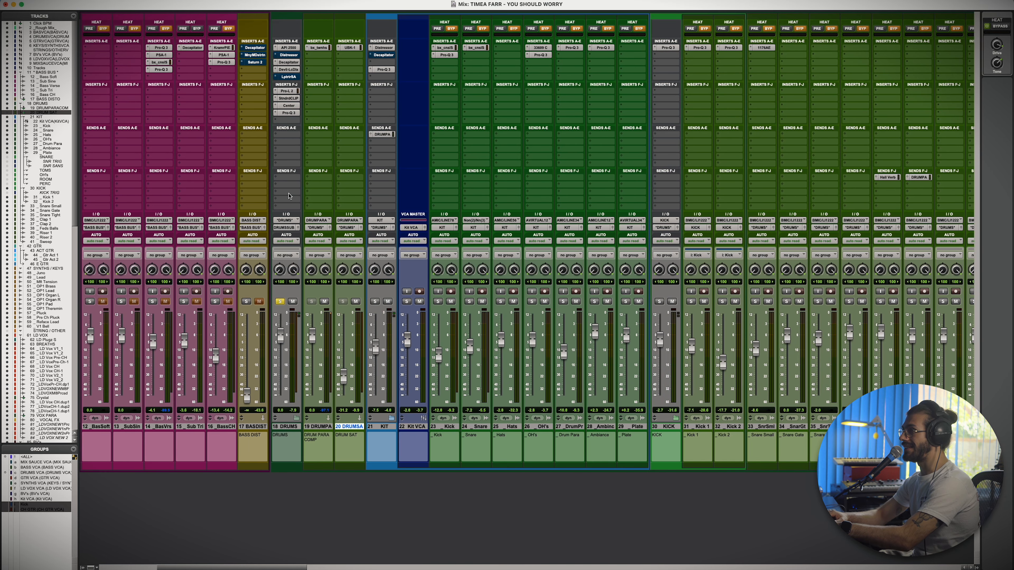
click(387, 301)
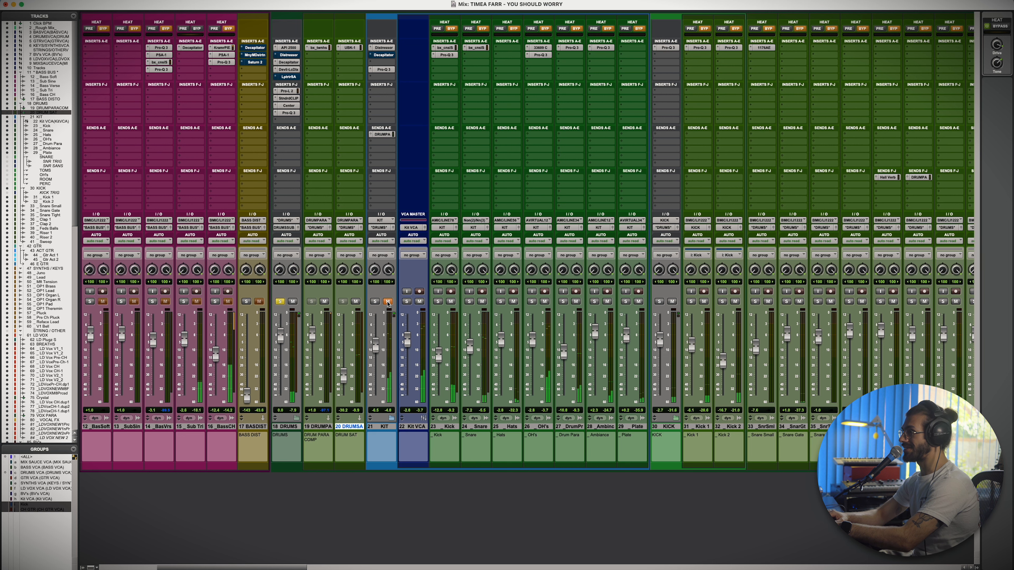
scroll(387, 304, right, 1)
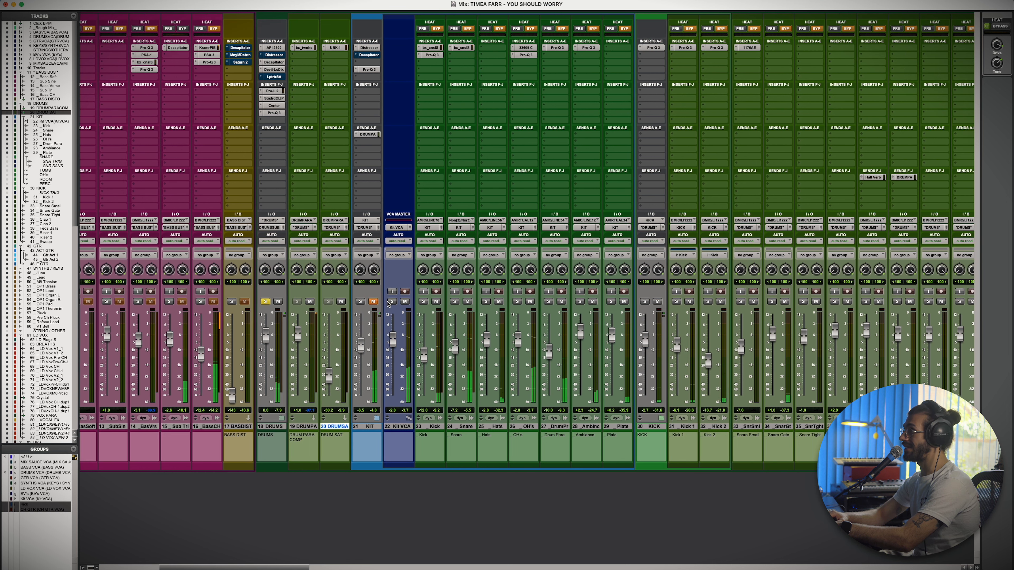
click(373, 302)
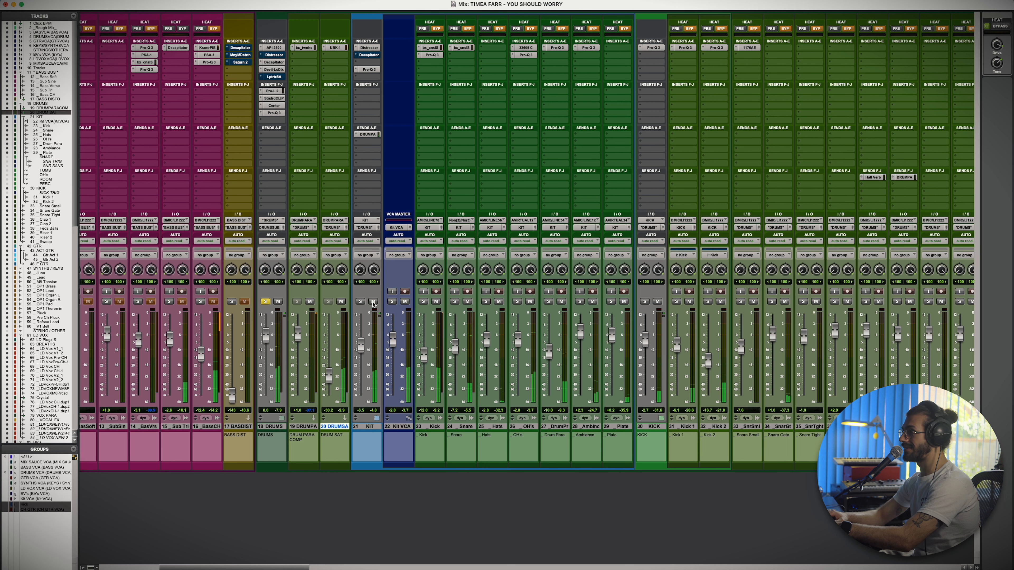
Step: Solo the BASS BUS channel alongside DRUMS, open the Bass Verse channel's SansAmp PSA-1 insert and select that channel
scroll(373, 304, left, 6)
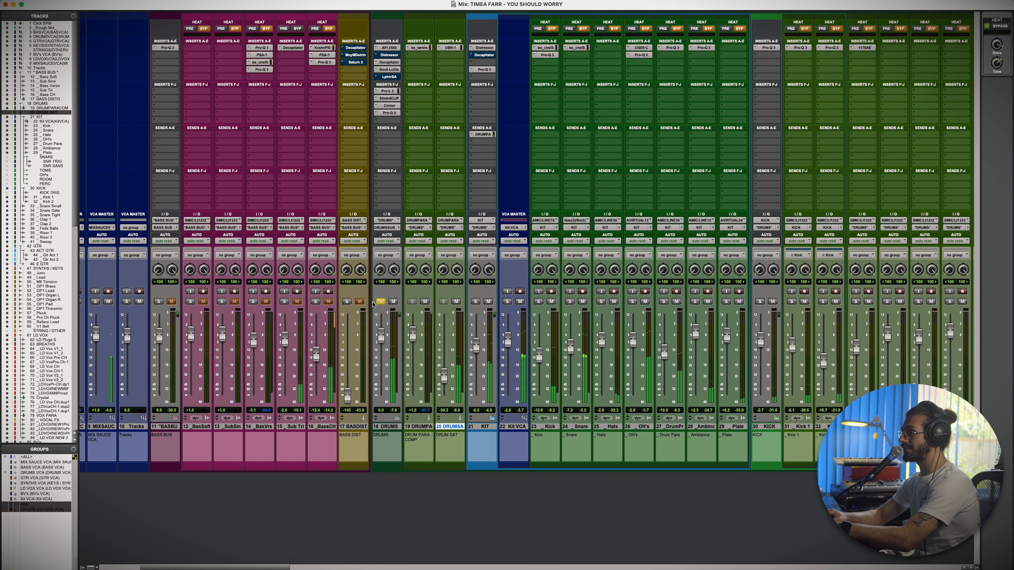
scroll(372, 304, left, 4)
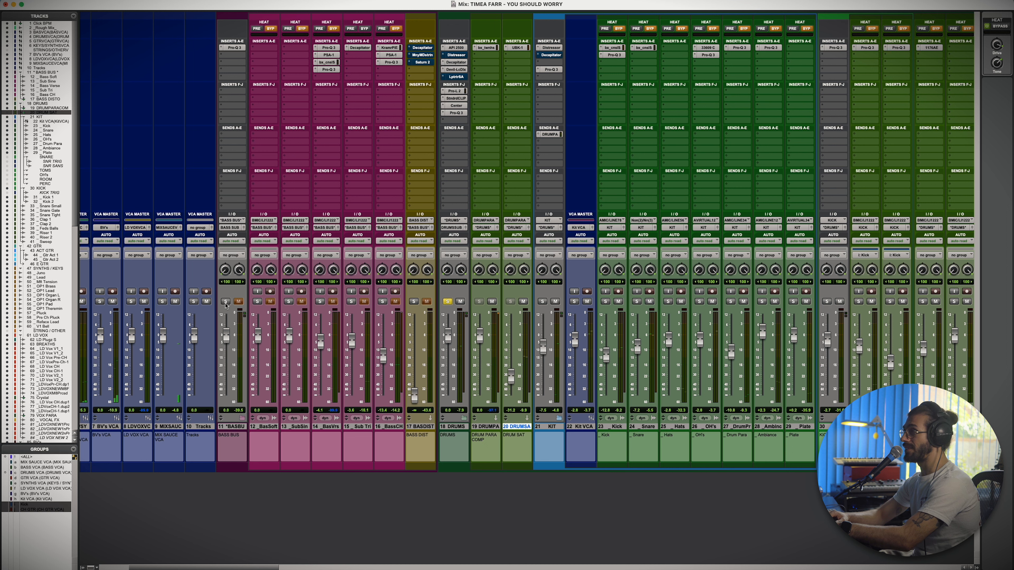
click(328, 55)
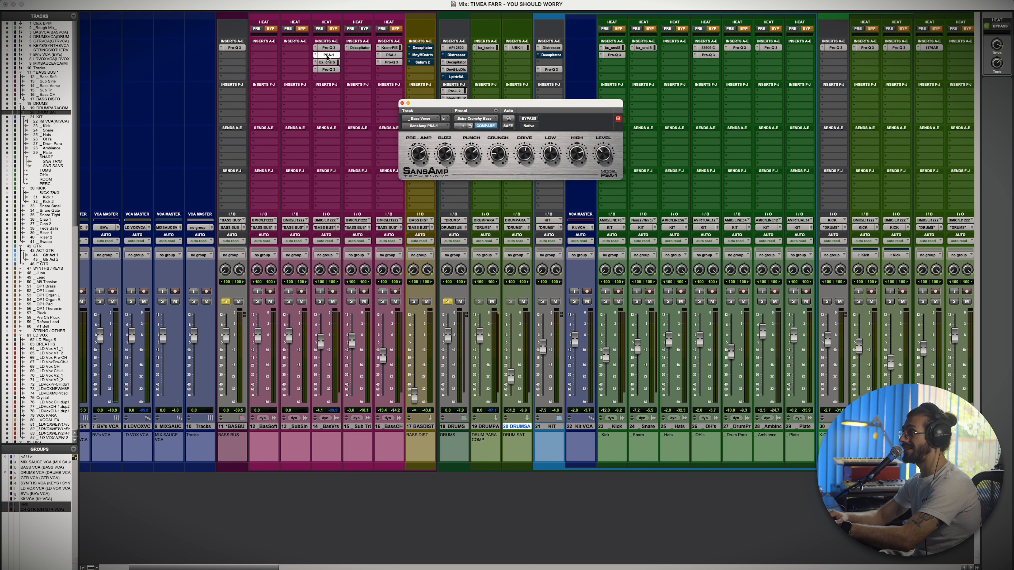
click(325, 427)
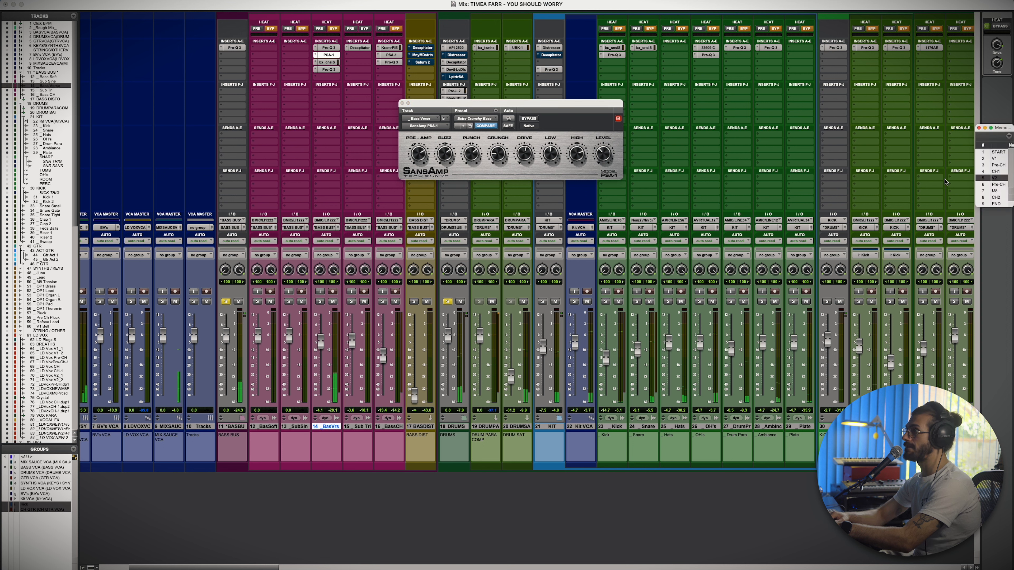
Step: Toggle bypass on the Bass Verse channel's SansAmp PSA-1 and SSL console inserts during playback to compare the sound
super+click(328, 56)
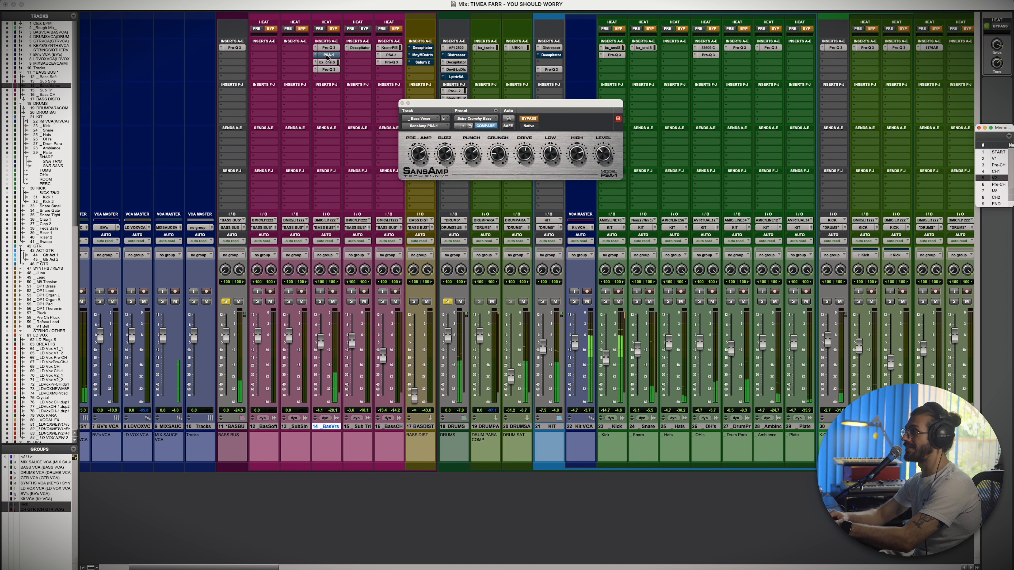
super+click(328, 56)
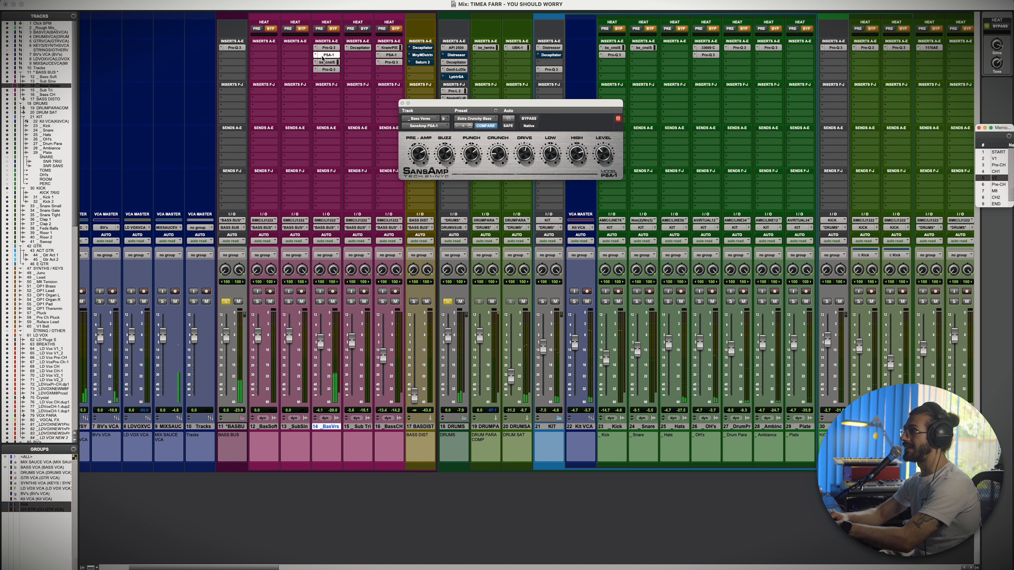
super+click(327, 62)
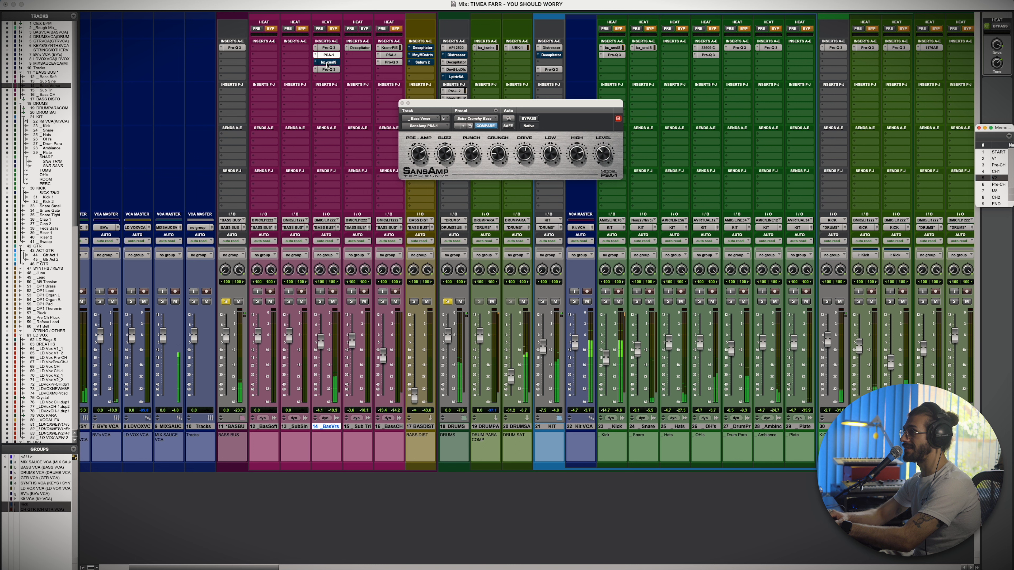
Step: Examine the settings of the Bass Verse channel's bx_console SSL 4000 E and both Pro-Q 3 equalizers
click(327, 63)
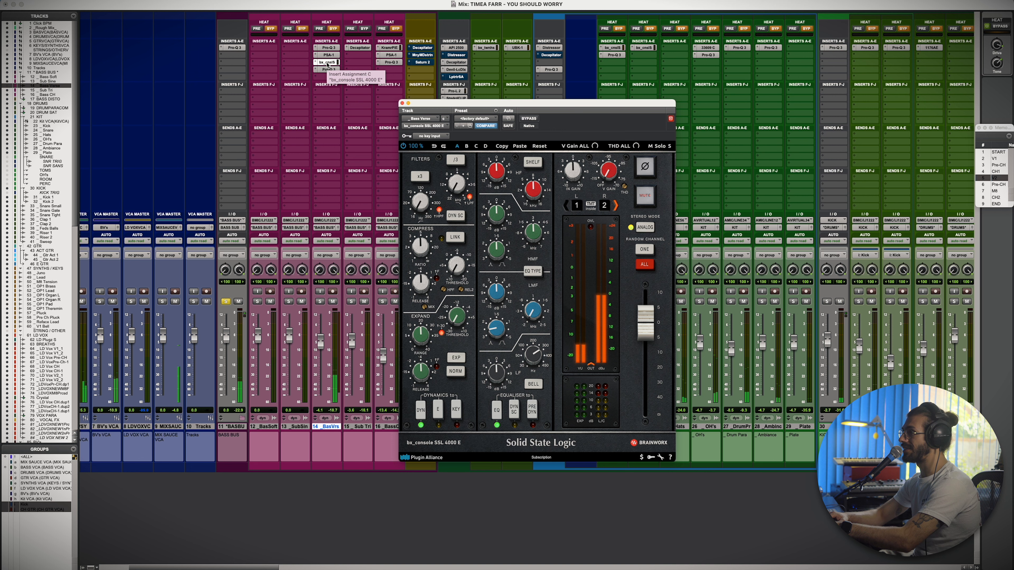
click(327, 63)
click(329, 70)
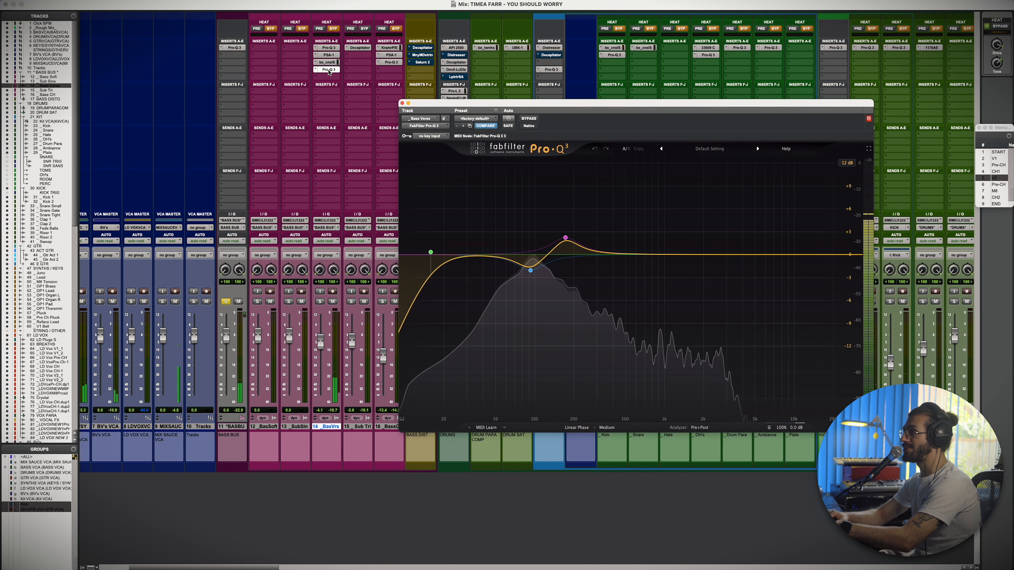
click(328, 70)
click(328, 48)
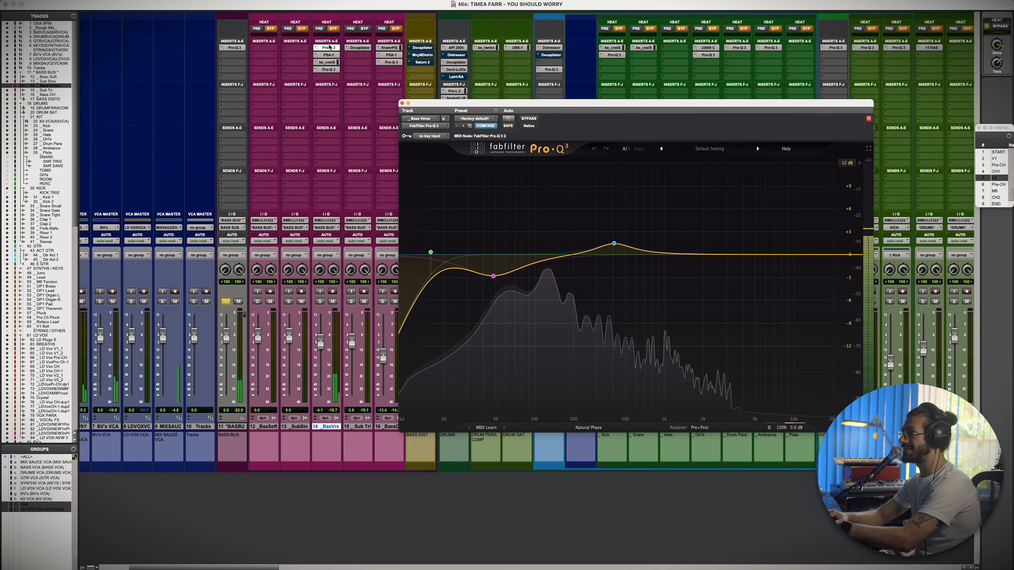
Step: Close the Bass Verse channel's Pro-Q 3, solo the GTR channel and start playback
click(328, 47)
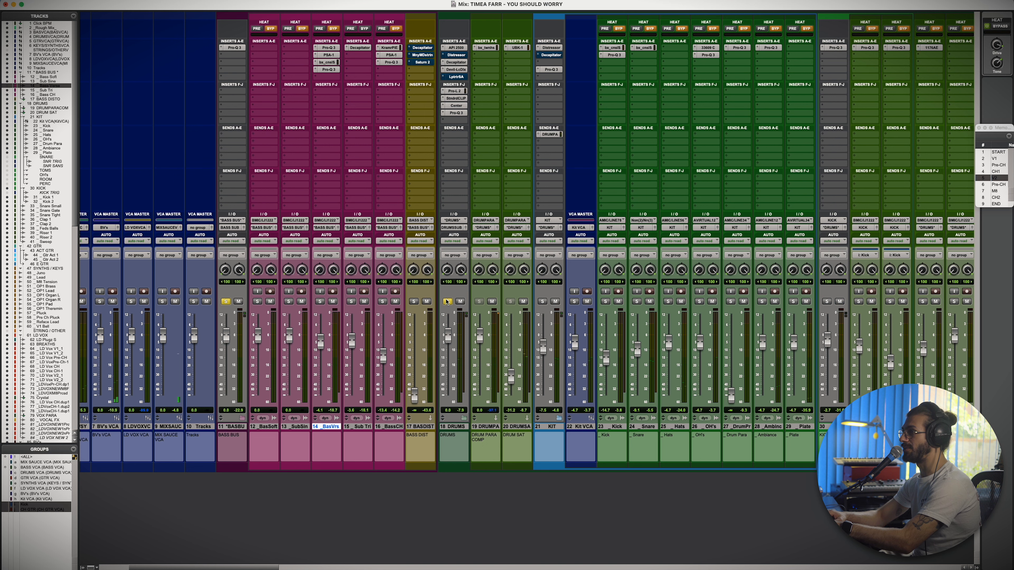
scroll(446, 301, right, 15)
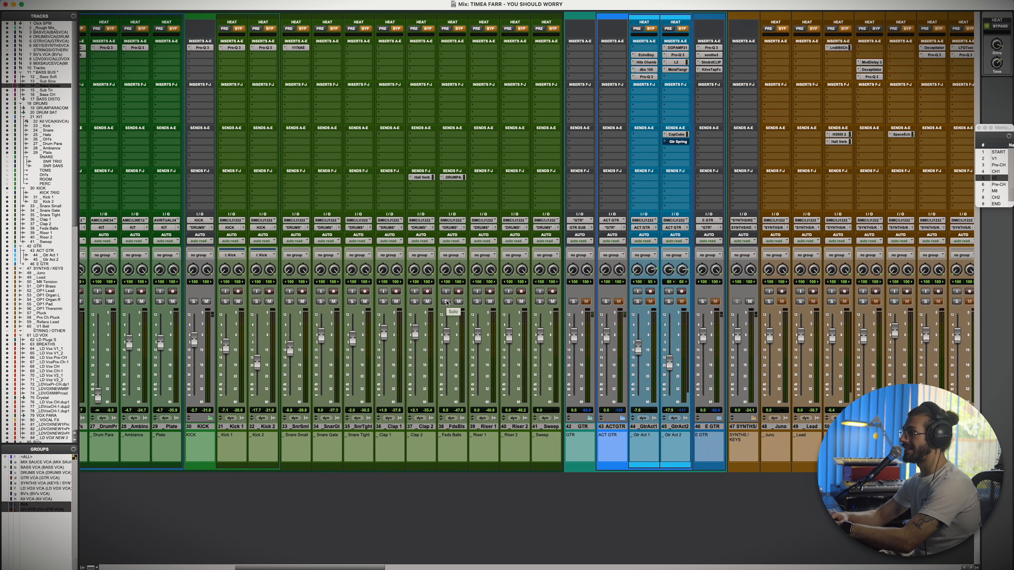
click(573, 301)
key(space)
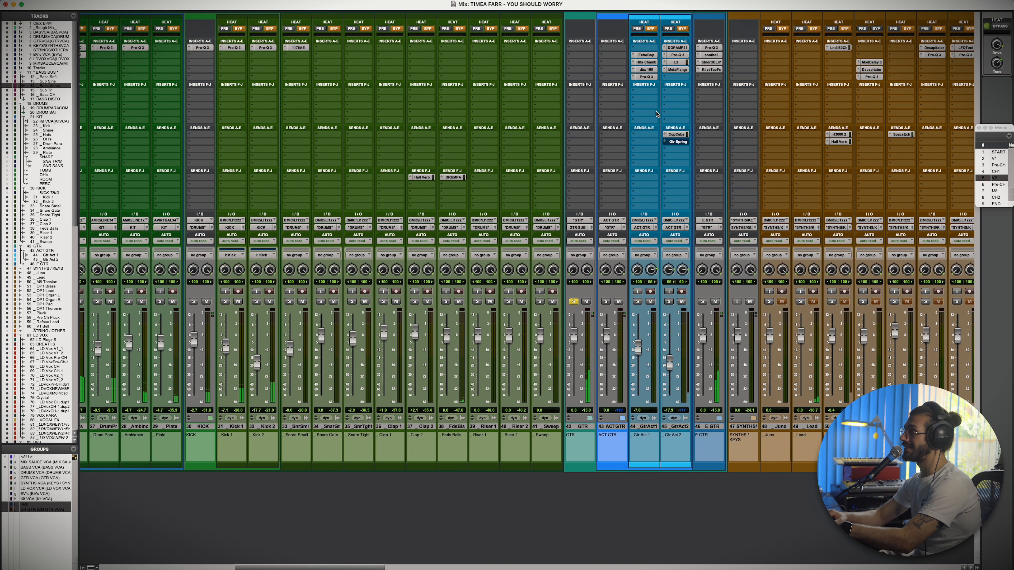
Step: Examine the E GTR channel's soothe2 and StandardCLIP insert settings during playback
click(679, 48)
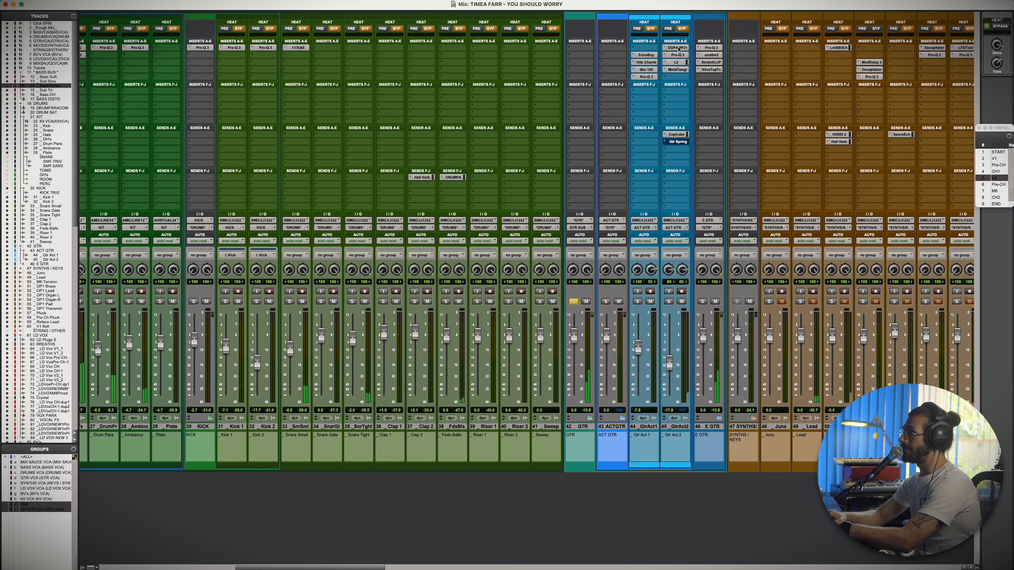
click(678, 48)
click(709, 55)
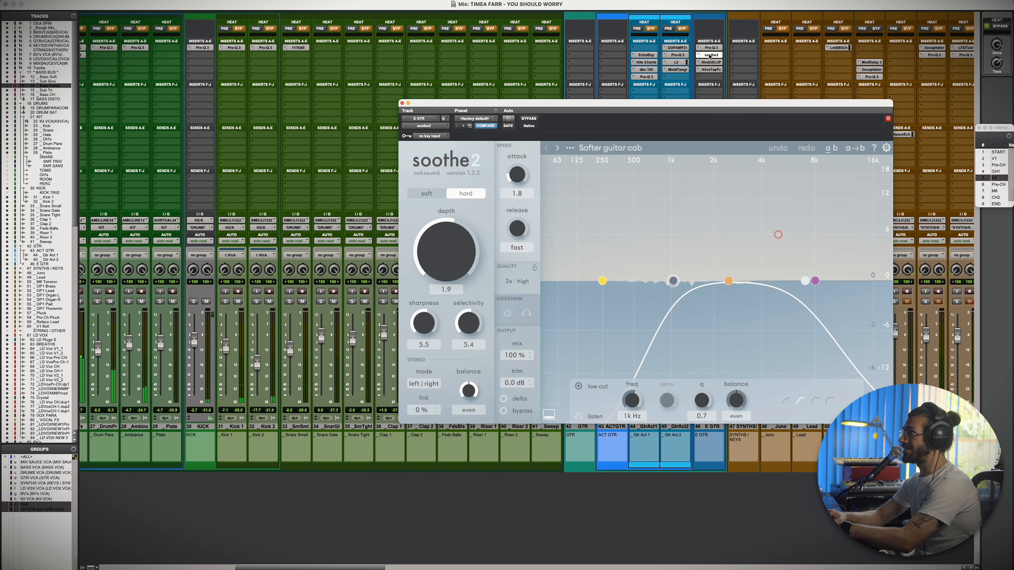
click(709, 57)
click(712, 62)
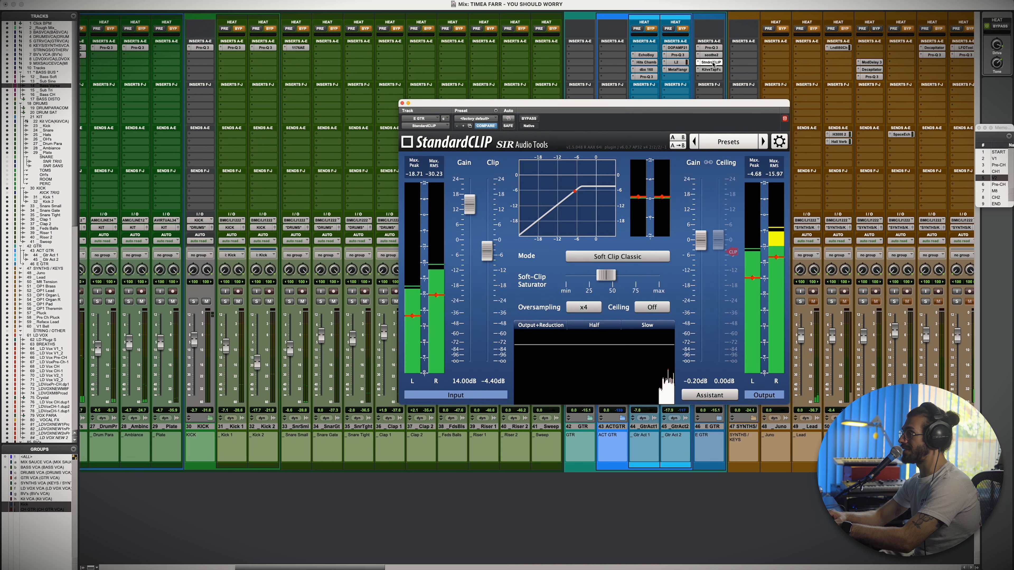
click(712, 62)
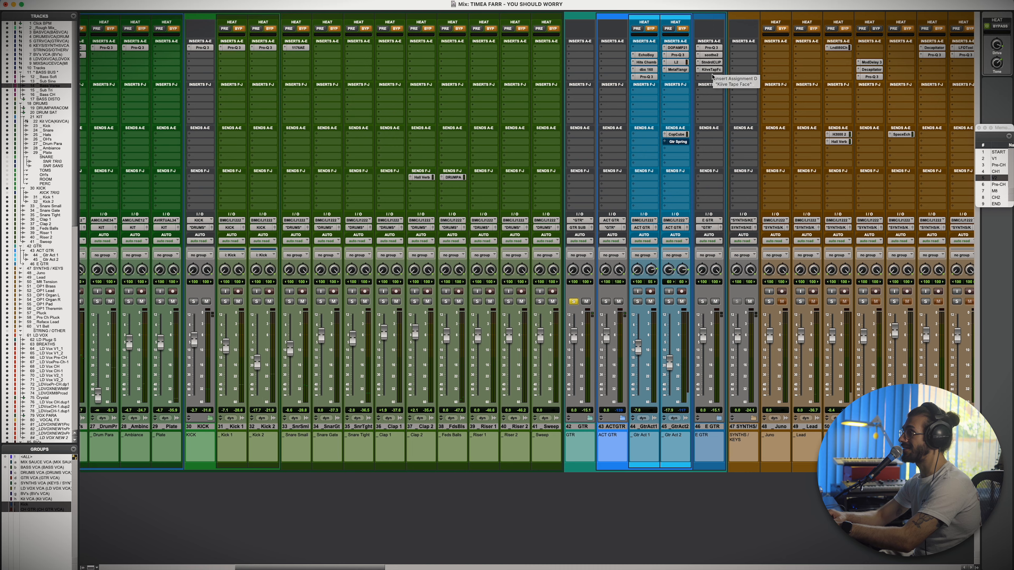
Step: Reopen the E GTR channel's StandardCLIP, solo that channel and open its Kiive Tape Face insert
scroll(713, 76, right, 2)
scroll(656, 152, right, 1)
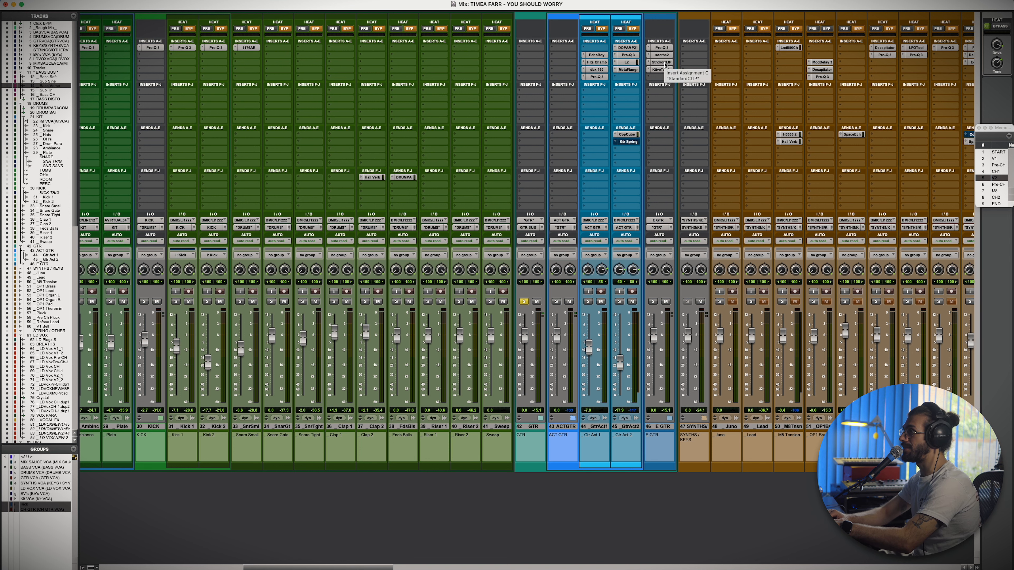
click(665, 65)
drag(634, 105, 456, 74)
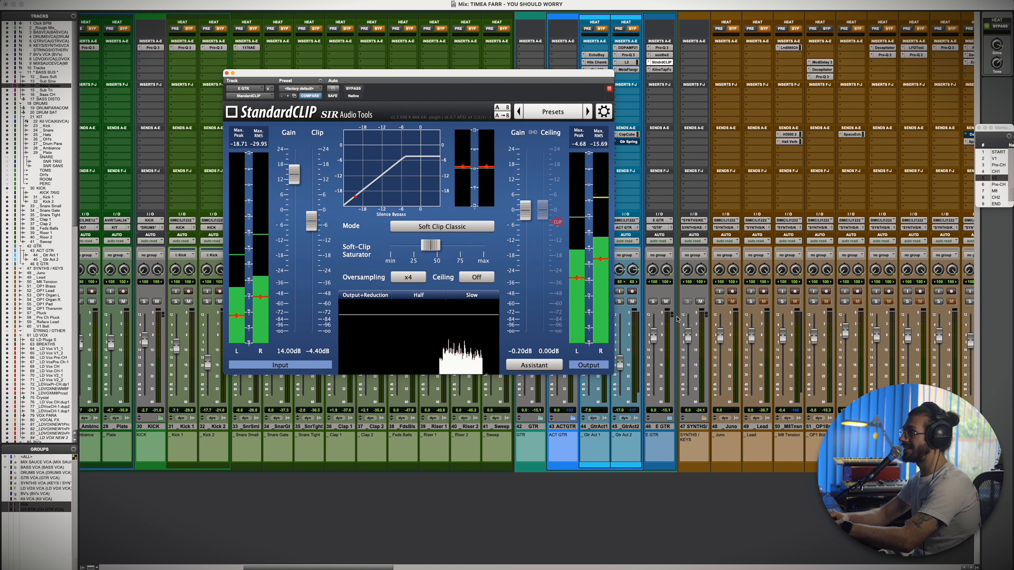
click(656, 302)
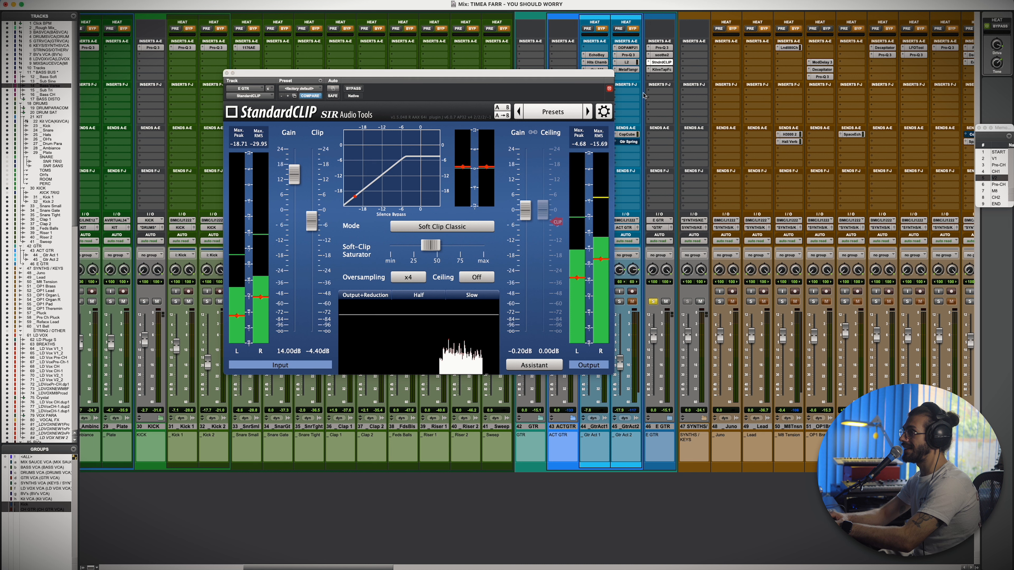
click(661, 70)
Step: Expand the E GTR folder to show its individual guitar channels in the mixer
scroll(636, 542, left, 10)
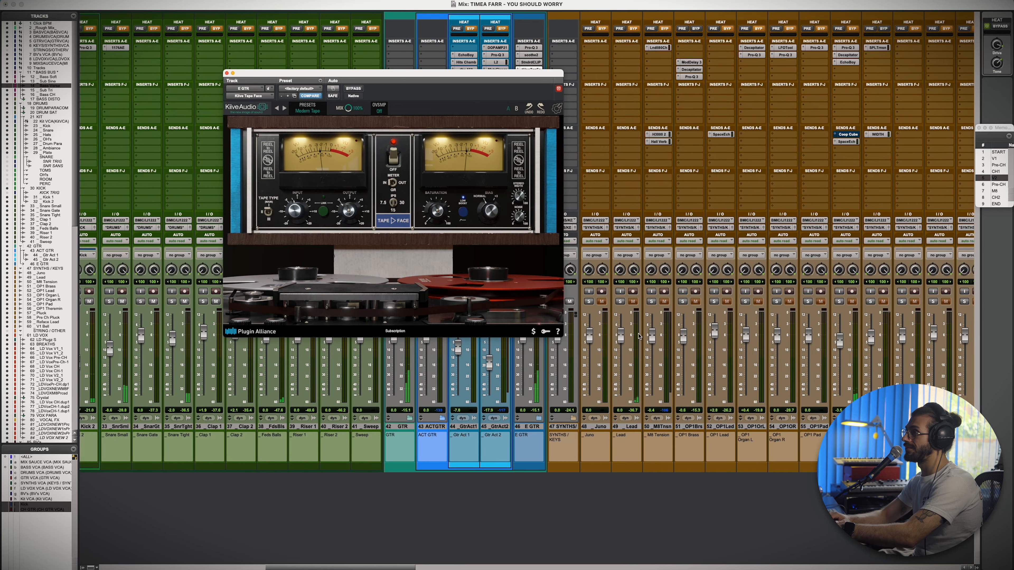
scroll(637, 336, left, 3)
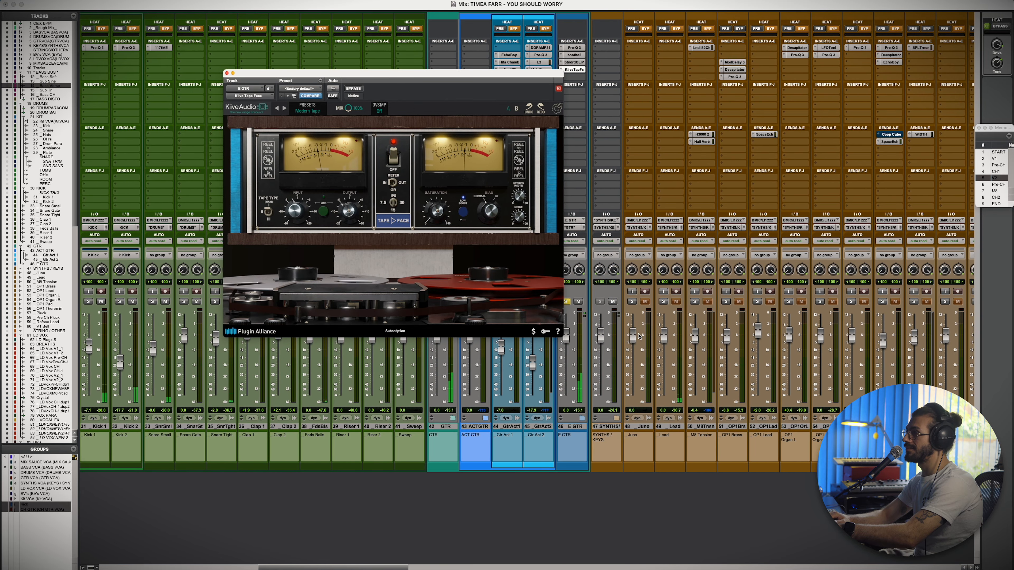
scroll(637, 336, left, 2)
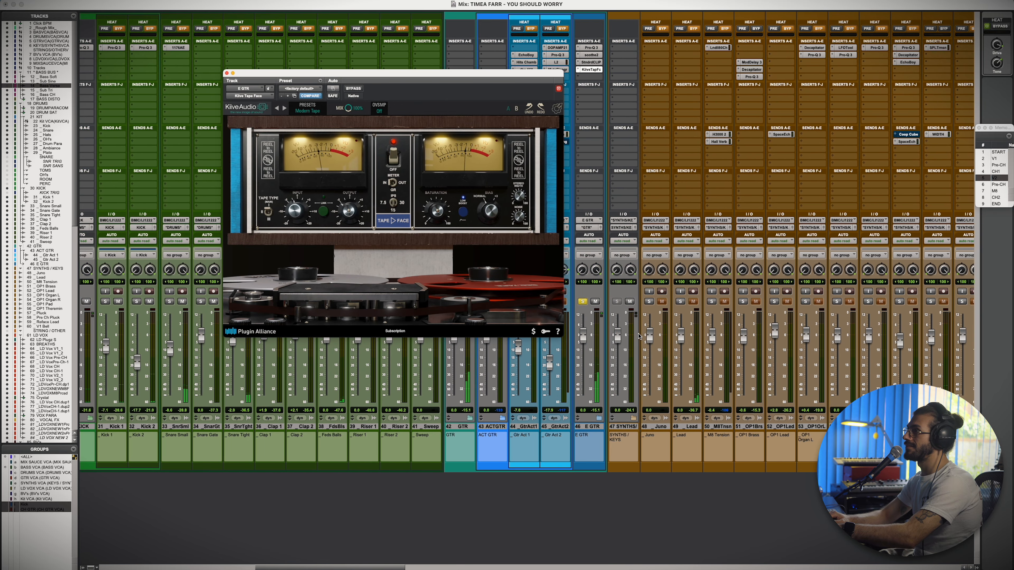
click(599, 419)
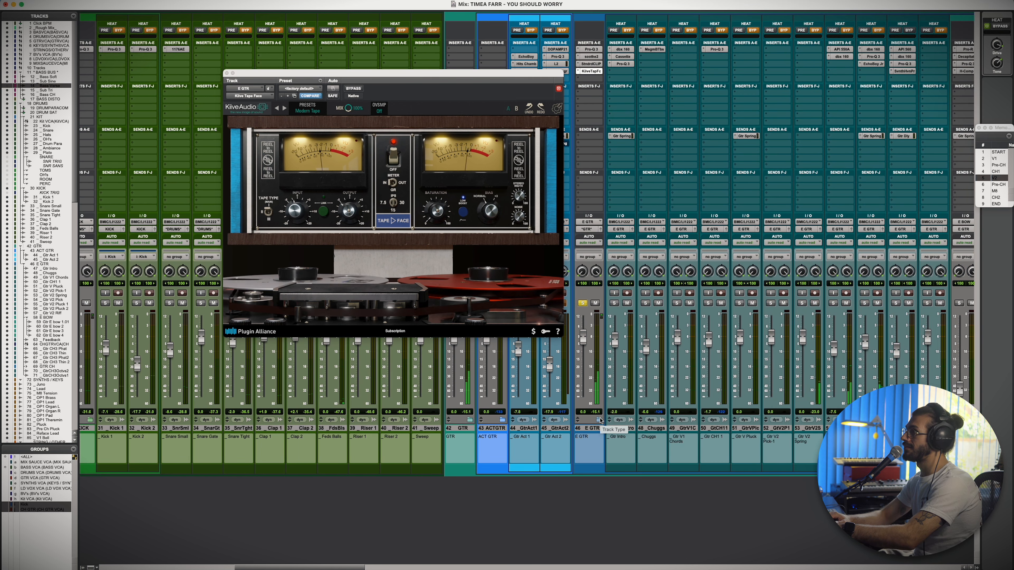
Step: Open EchoBoy Jr. on the Gtr V2 Pluck 1 channel and solo that channel together with Gtr V2 Pick
scroll(600, 420, right, 2)
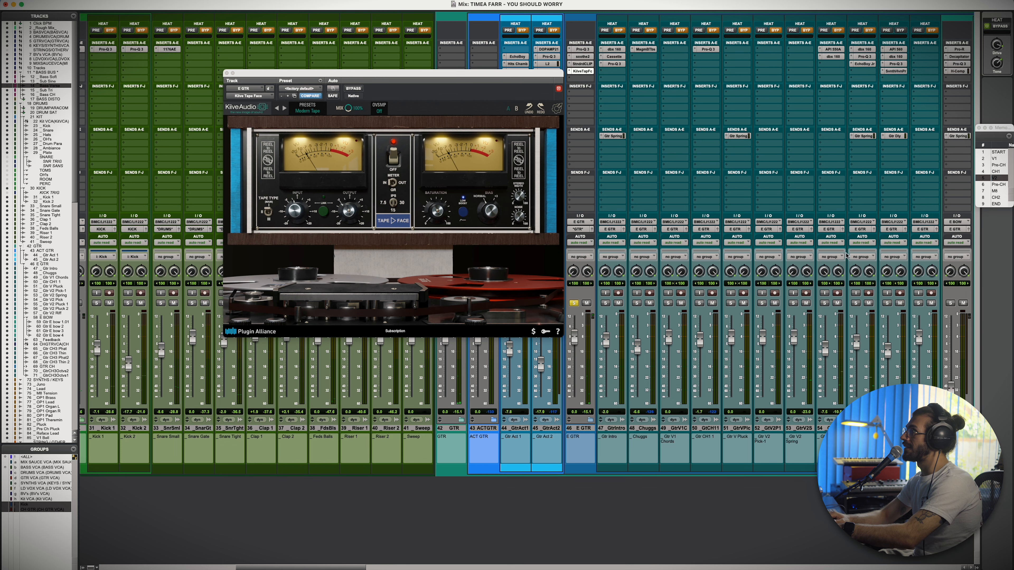
click(865, 64)
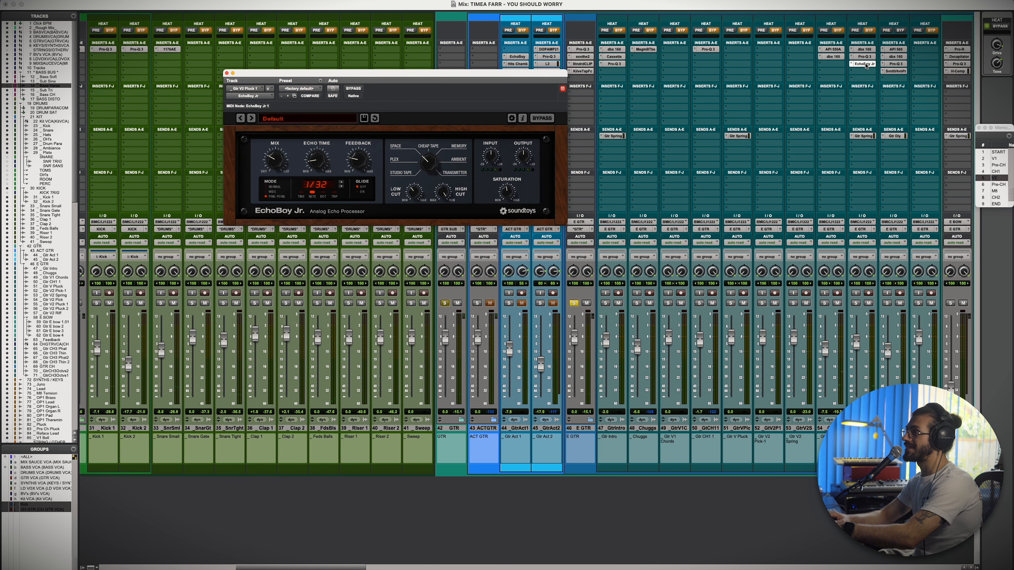
click(856, 304)
scroll(855, 303, right, 5)
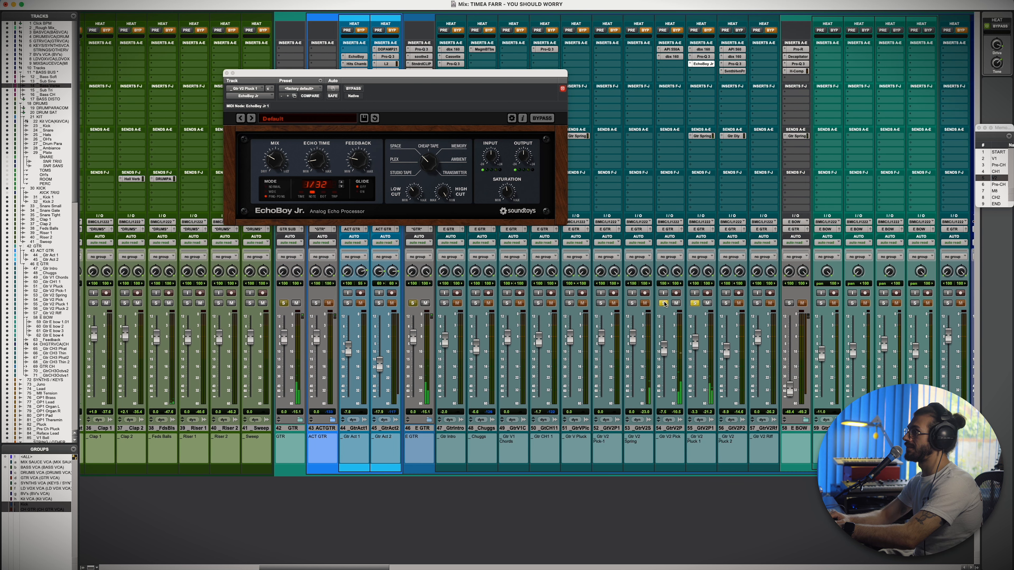
Step: Examine the Gtr V2 Pick channel's dbx 160 compressor and API 550A equalizer settings
click(672, 57)
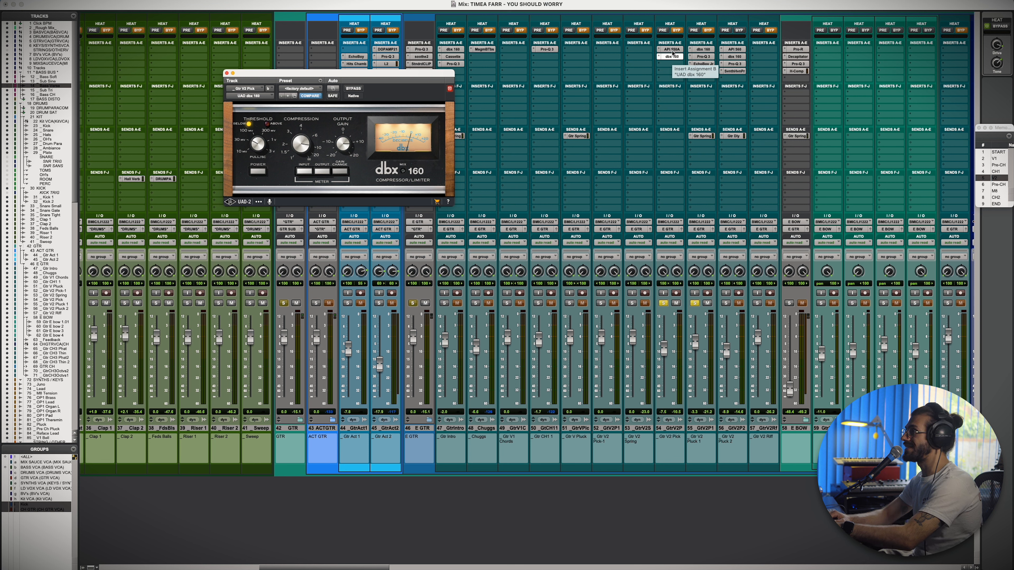
click(672, 49)
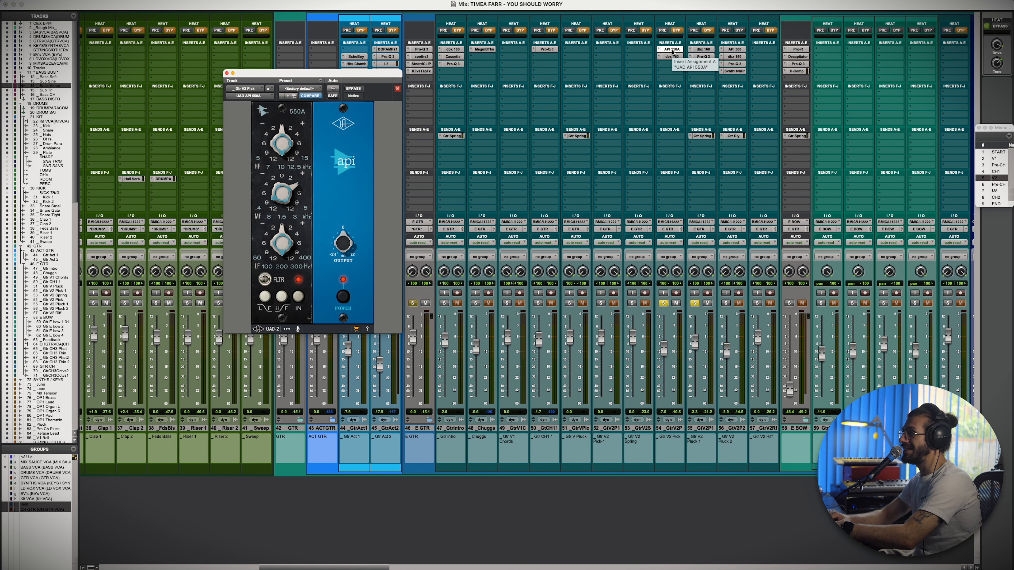
click(672, 50)
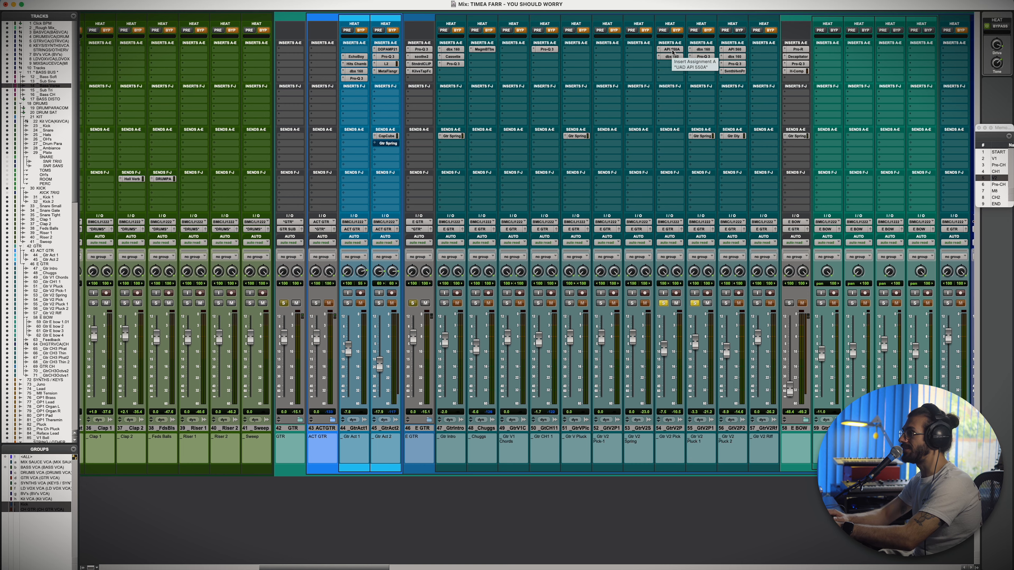
Step: Solo Gtr V2 Pluck 2 in place of the other verse guitars and inspect its Gtr Dly send
scroll(699, 137, right, 1)
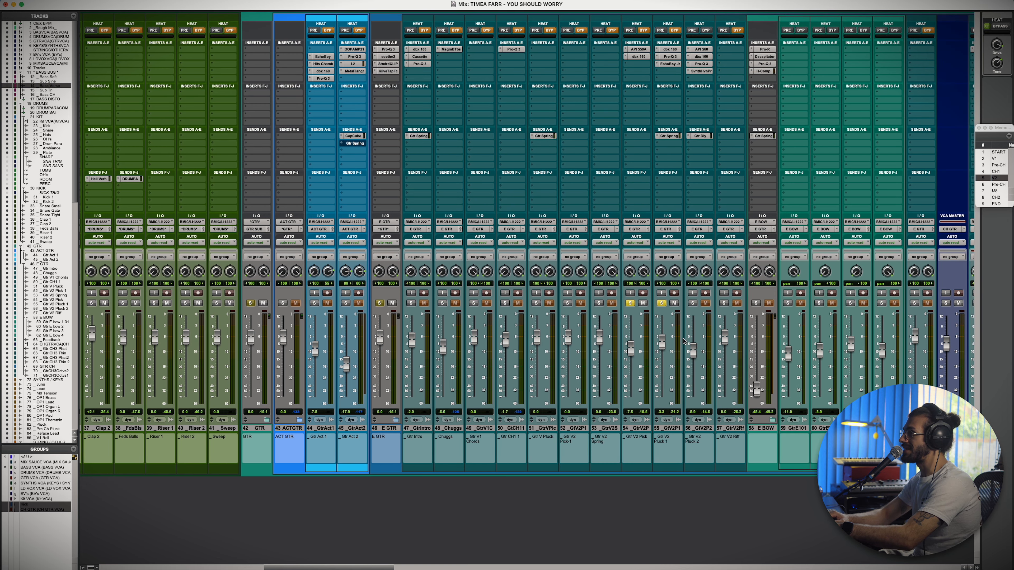
key(super+equal)
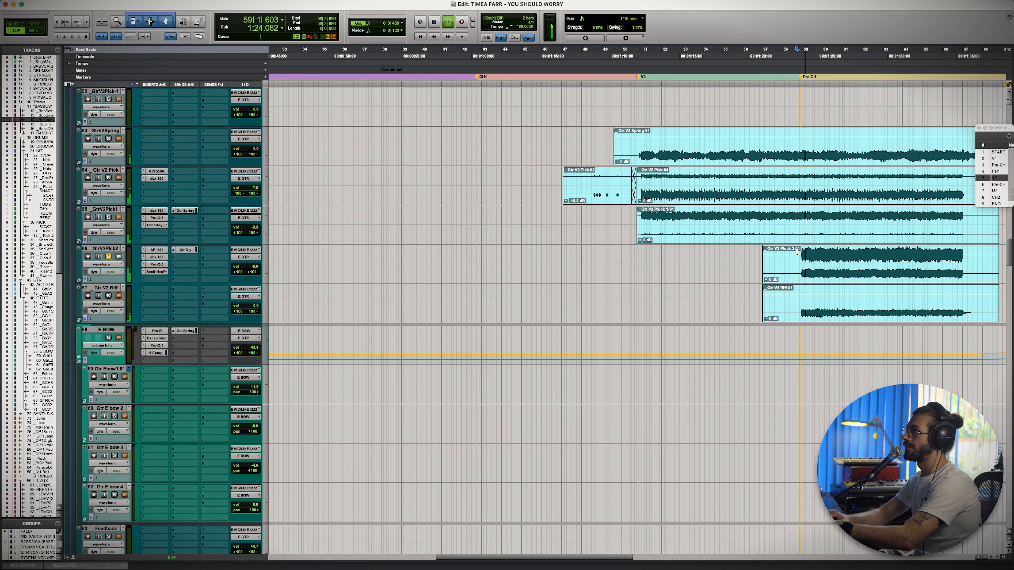
key(super+equal)
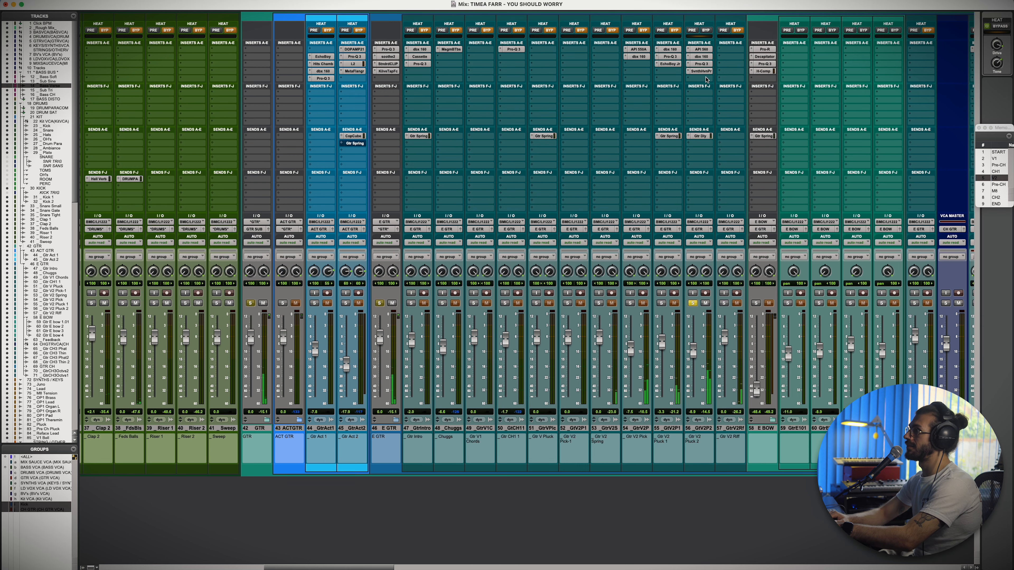
click(703, 136)
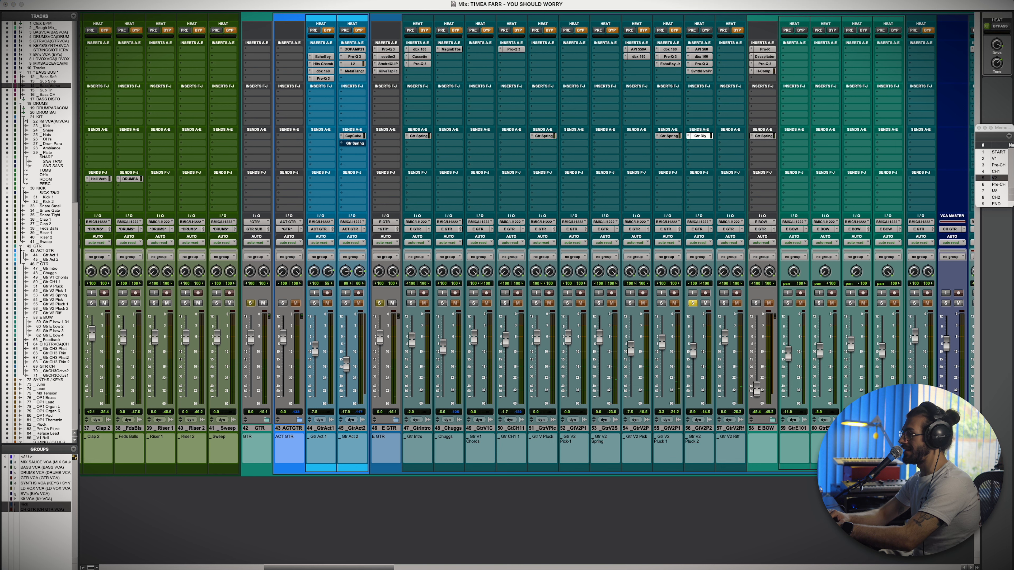
drag(714, 567, 804, 158)
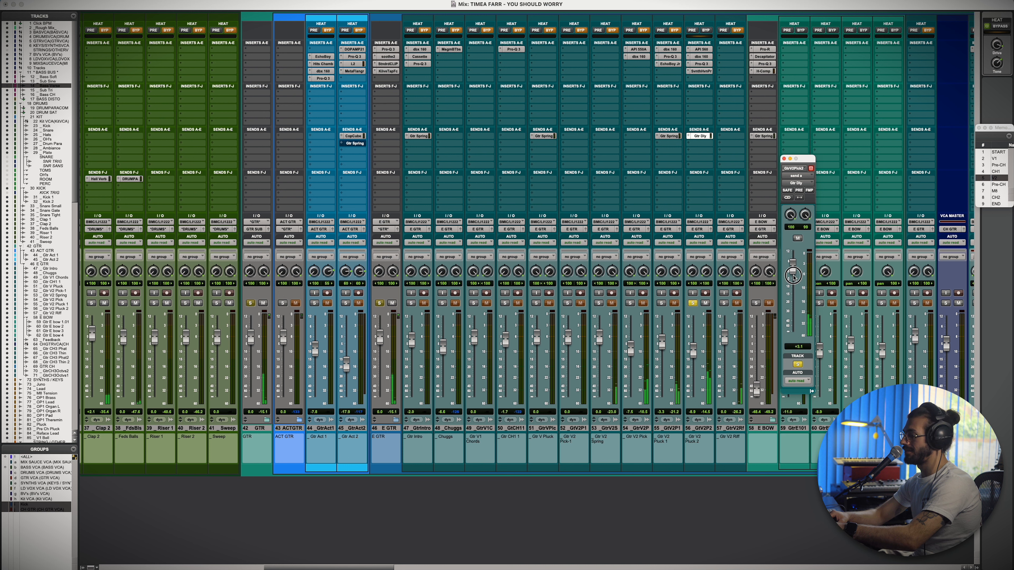
click(784, 159)
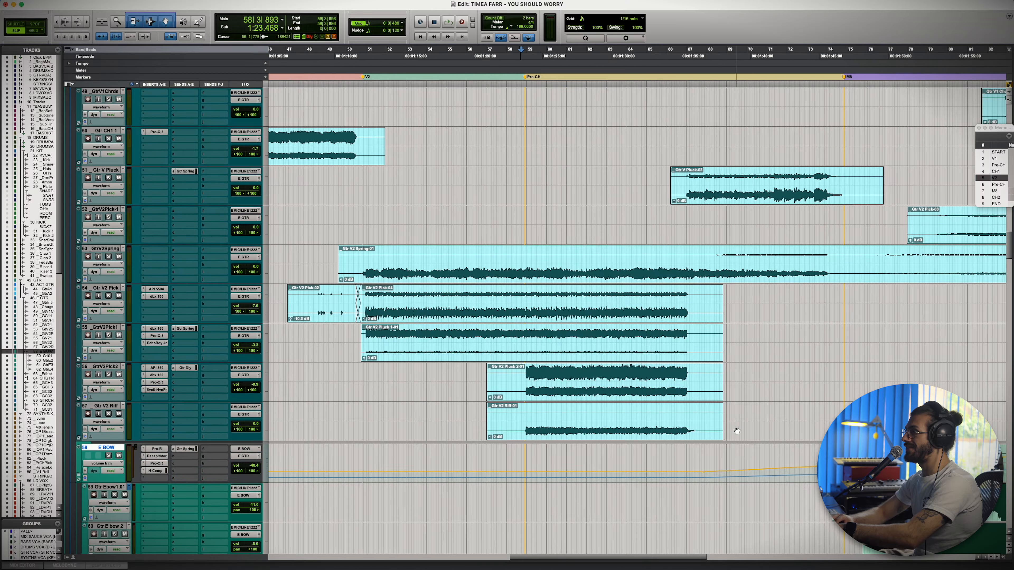
Step: Solo the E BOW folder track and play its guitar clips from bar 73, just before the M8 marker
scroll(737, 431, down, 5)
scroll(737, 431, right, 10)
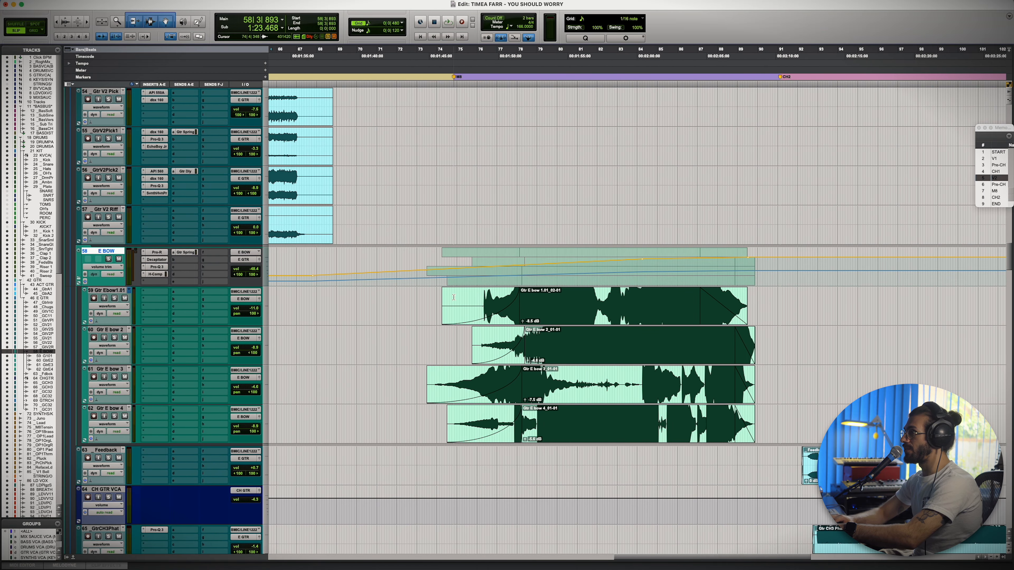
scroll(436, 299, right, 1)
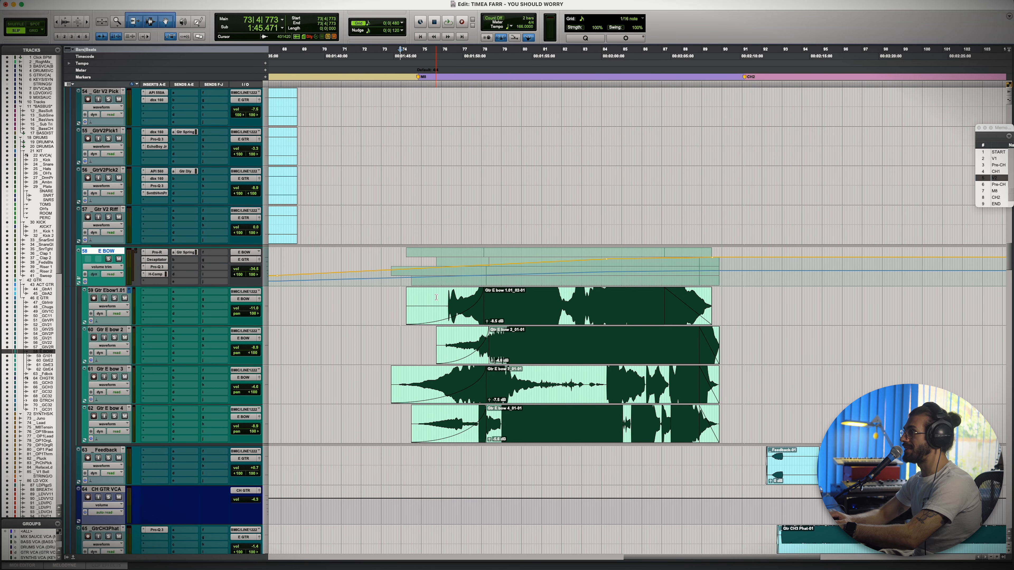
scroll(436, 297, right, 2)
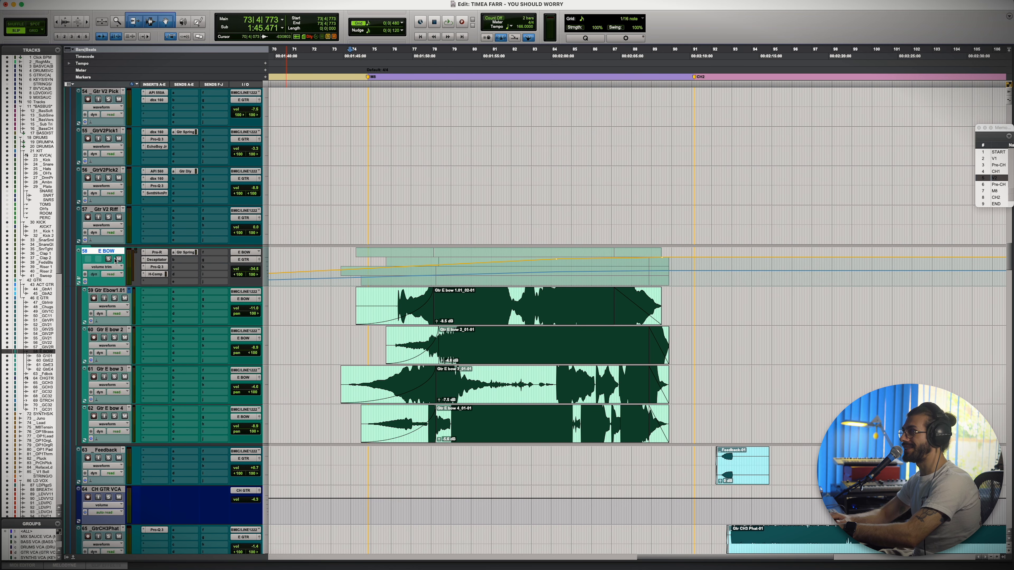
key(space)
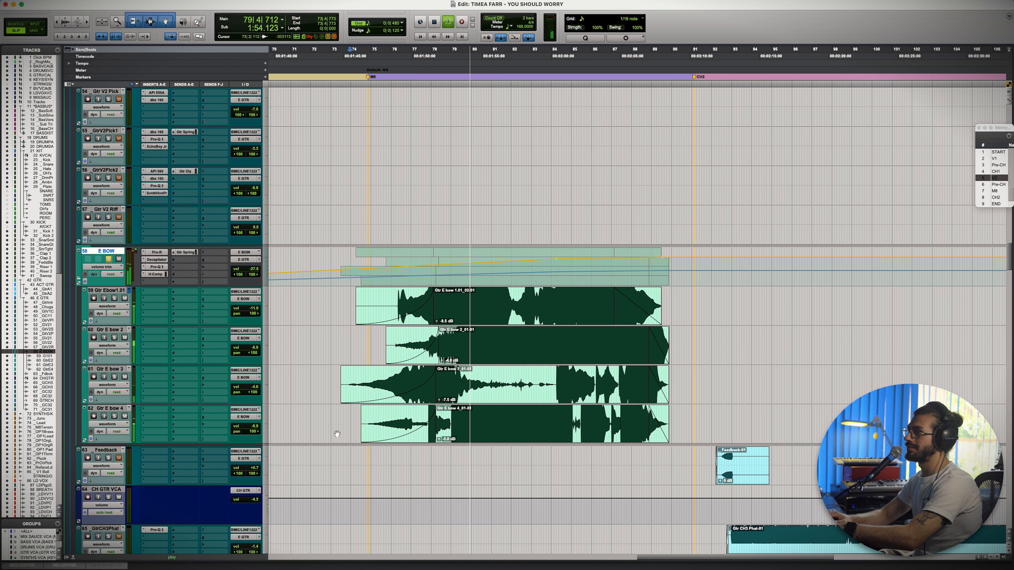
Step: Look over the E BOW, bass and drum channels in the mixer during playback and return to the Edit window
key(super+equal)
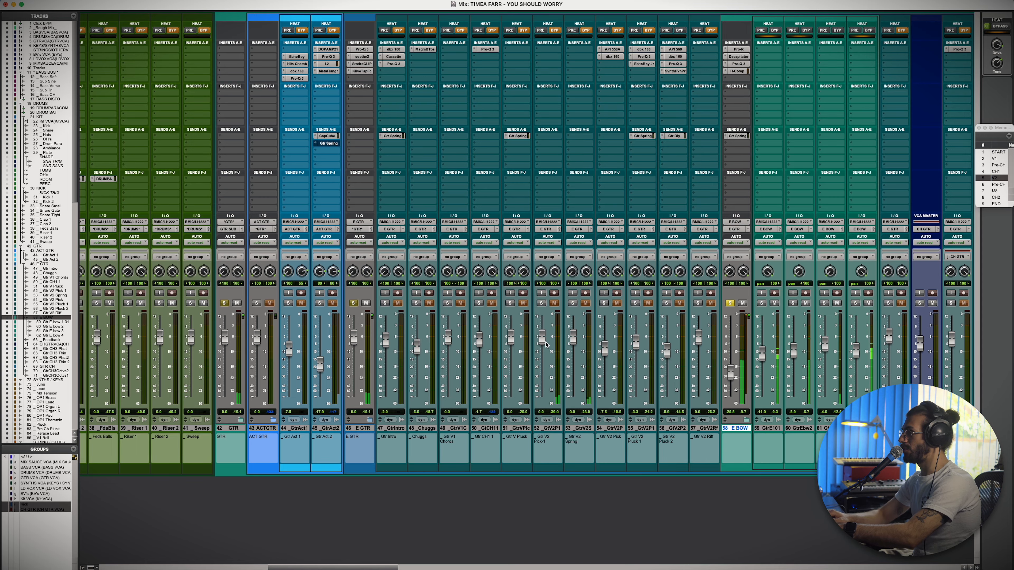
scroll(663, 218, right, 2)
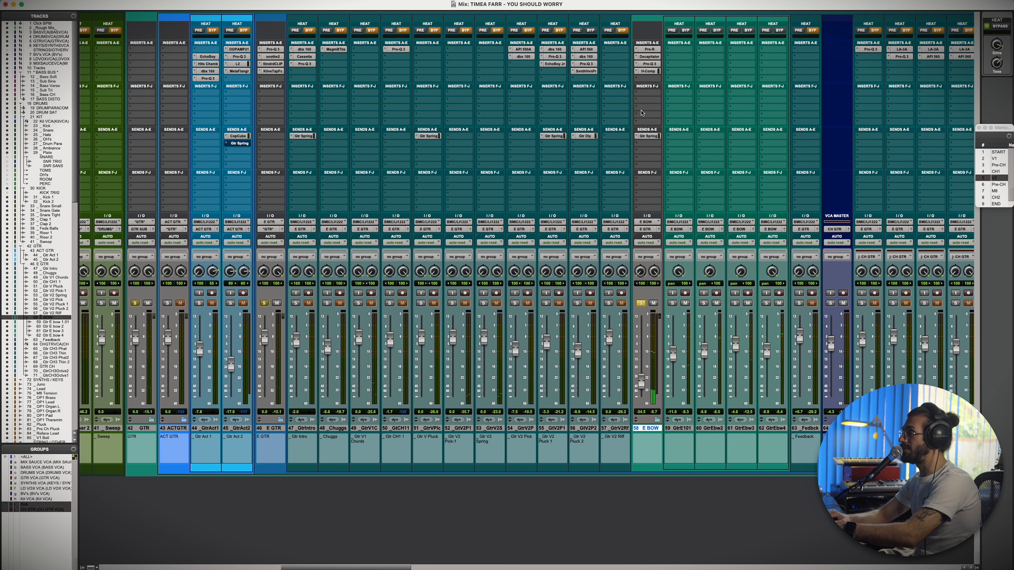
scroll(641, 46, left, 15)
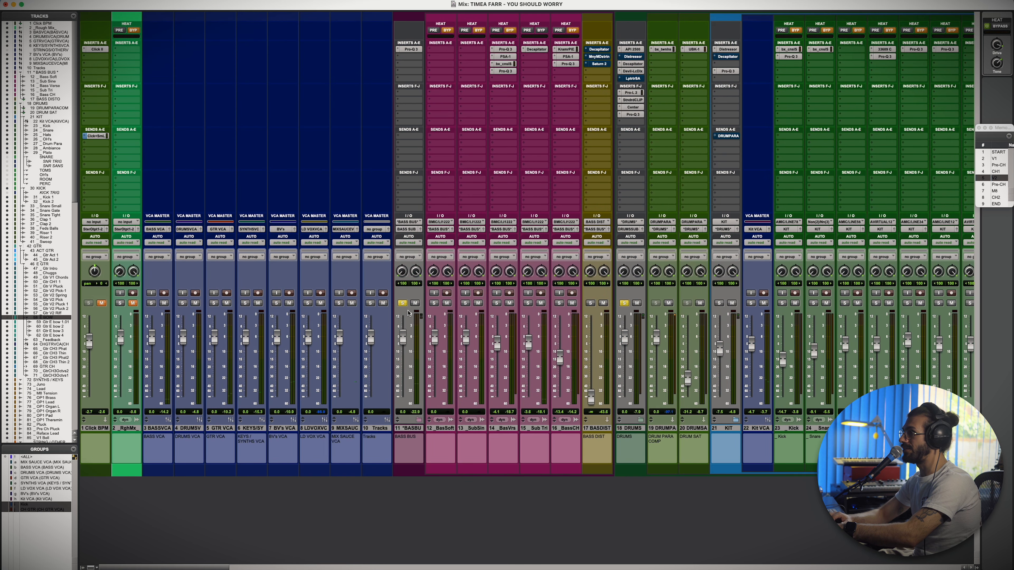
scroll(622, 305, right, 15)
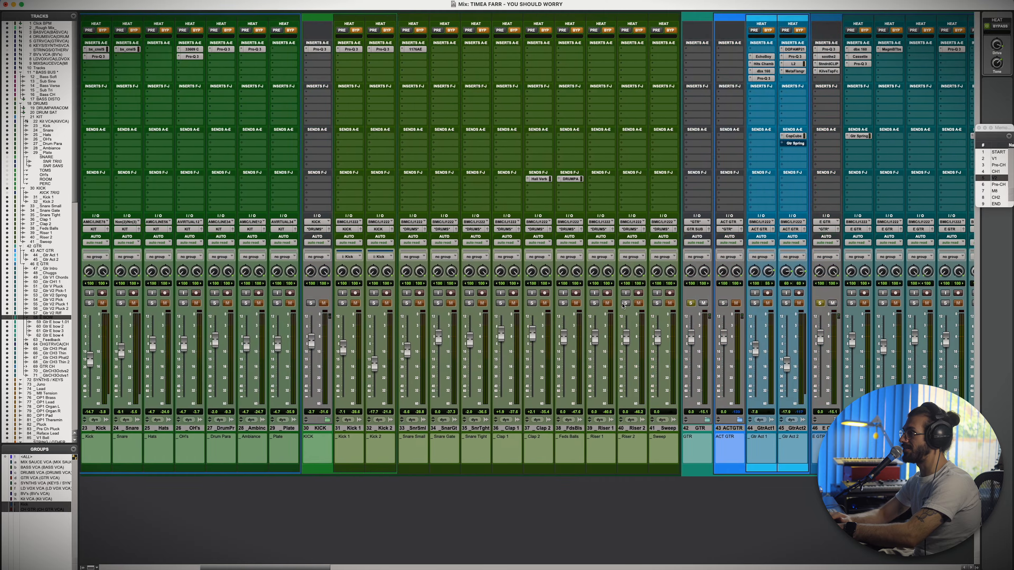
key(super+equal)
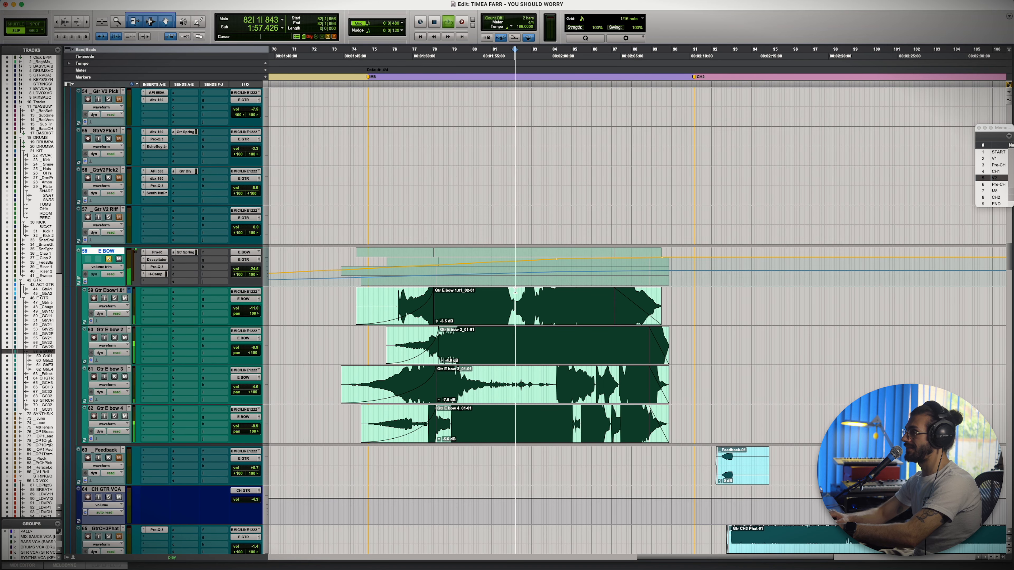
Step: Examine the E BOW folder channel's Decapitator, Pro-Q 3 and H-Comp insert settings in the mixer
key(super+equal)
scroll(630, 145, right, 1)
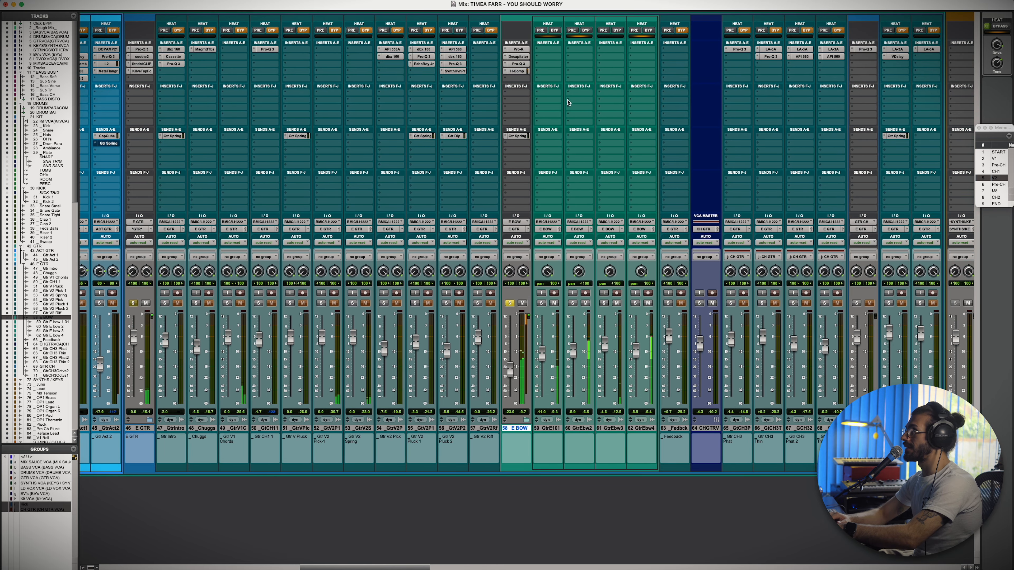
click(517, 49)
click(518, 56)
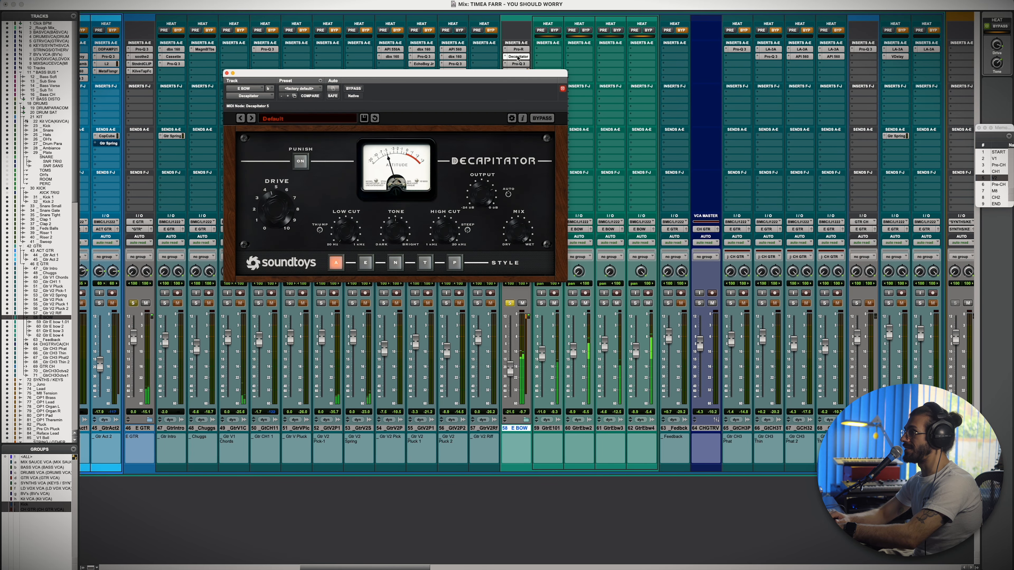
click(518, 63)
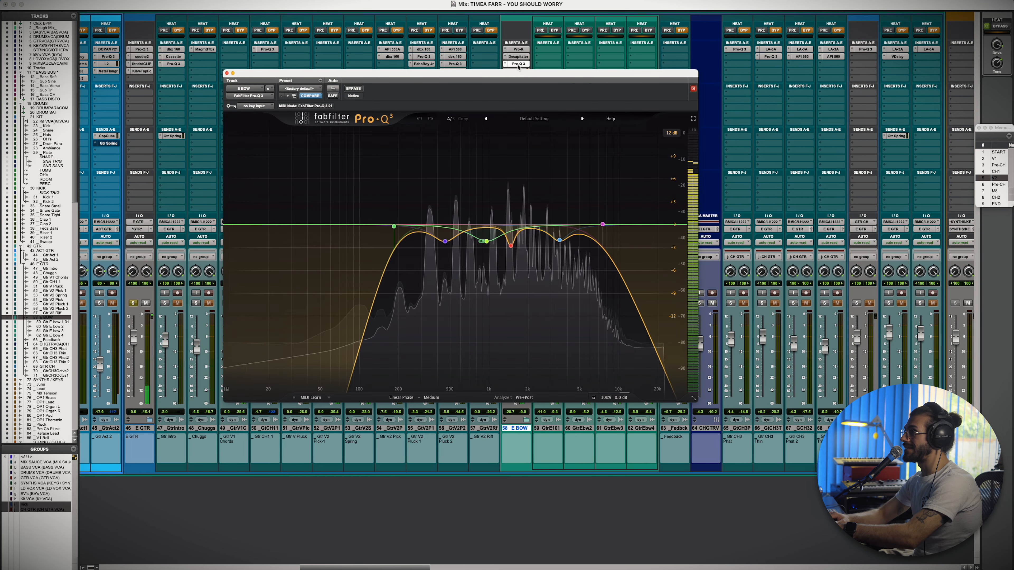
click(518, 64)
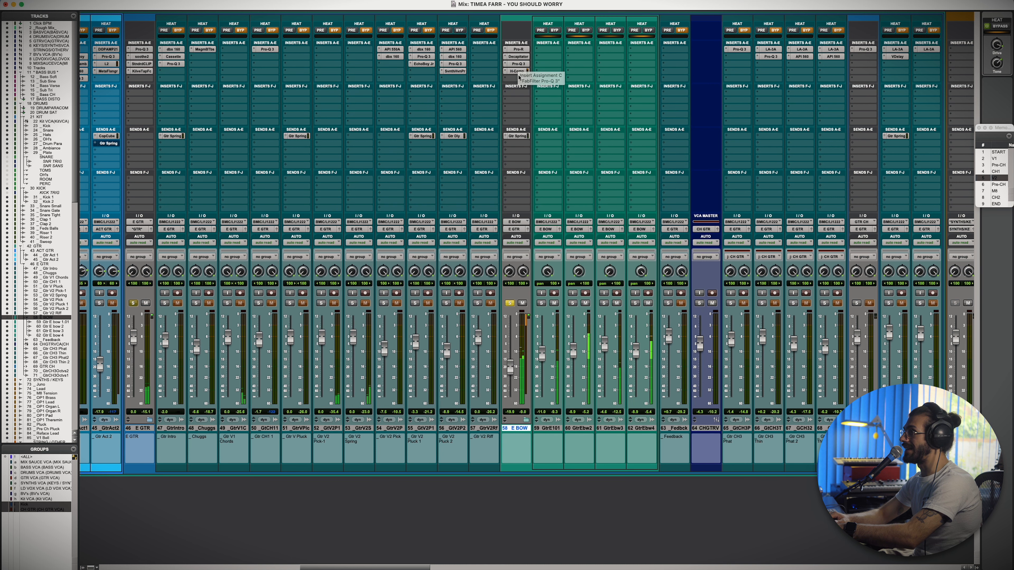
click(517, 71)
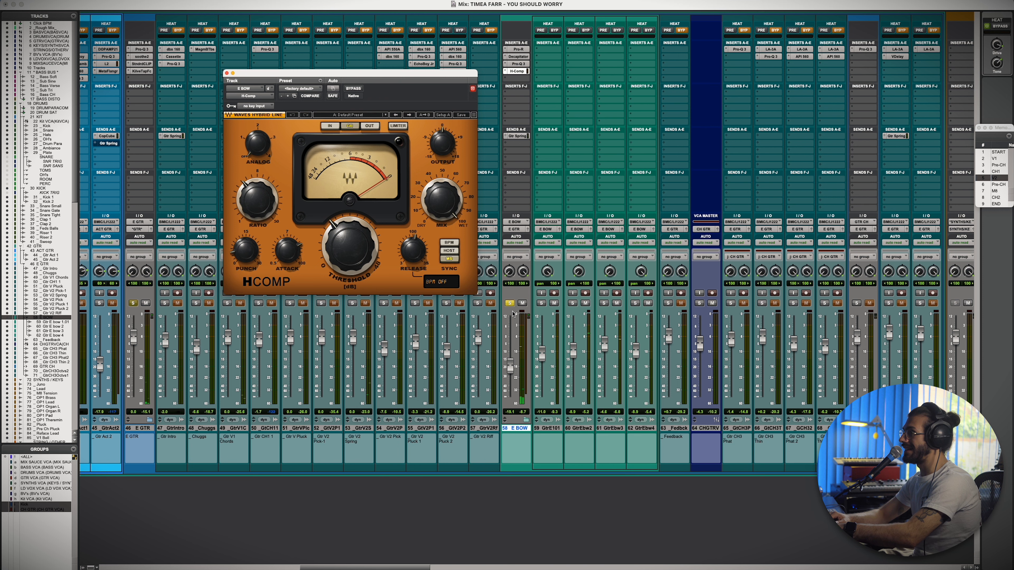
Step: Take the E BOW folder track out of solo and play the song from bar 75, at the start of the M8 section
click(510, 303)
key(super+equal)
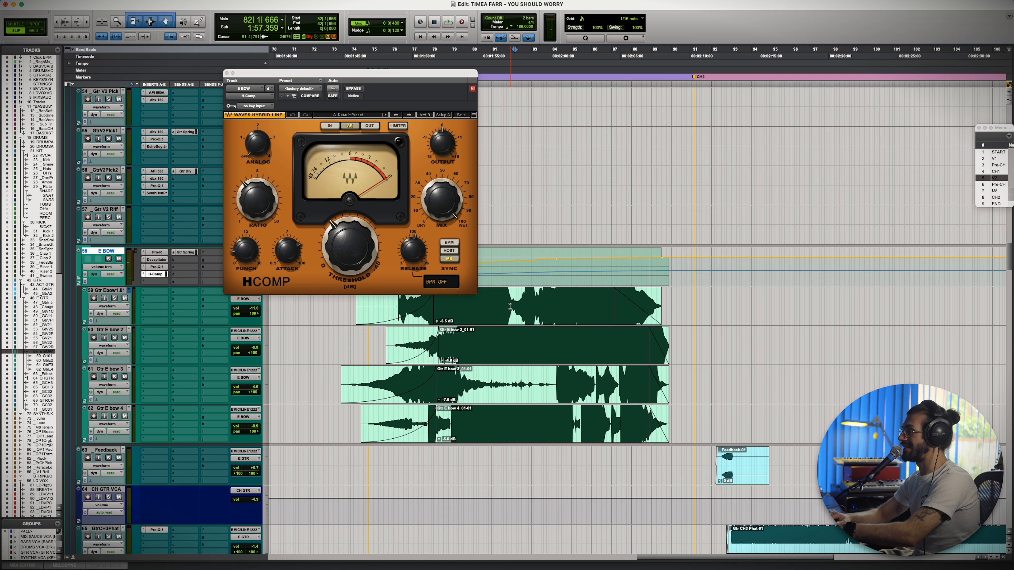
scroll(506, 333, left, 5)
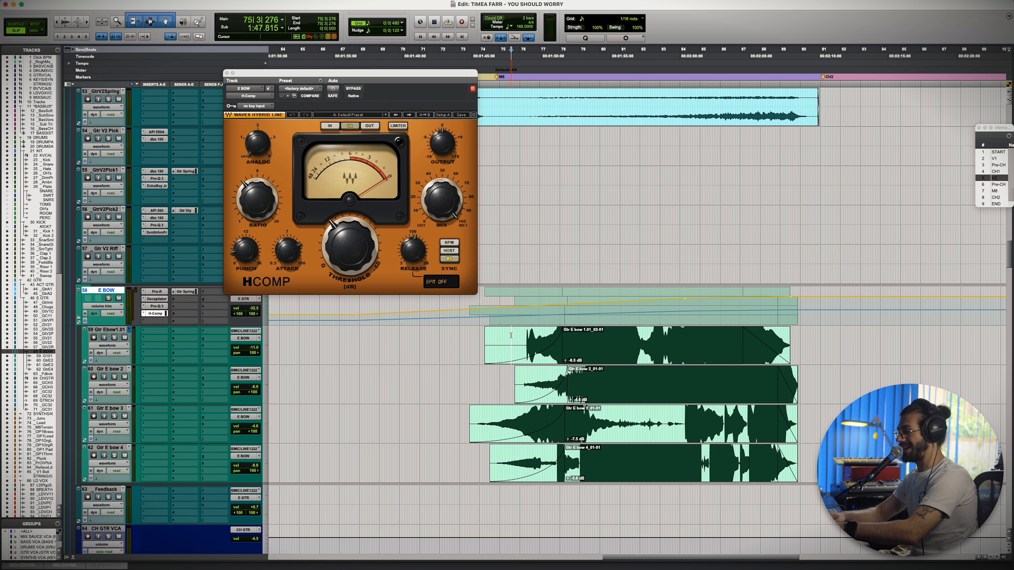
key(space)
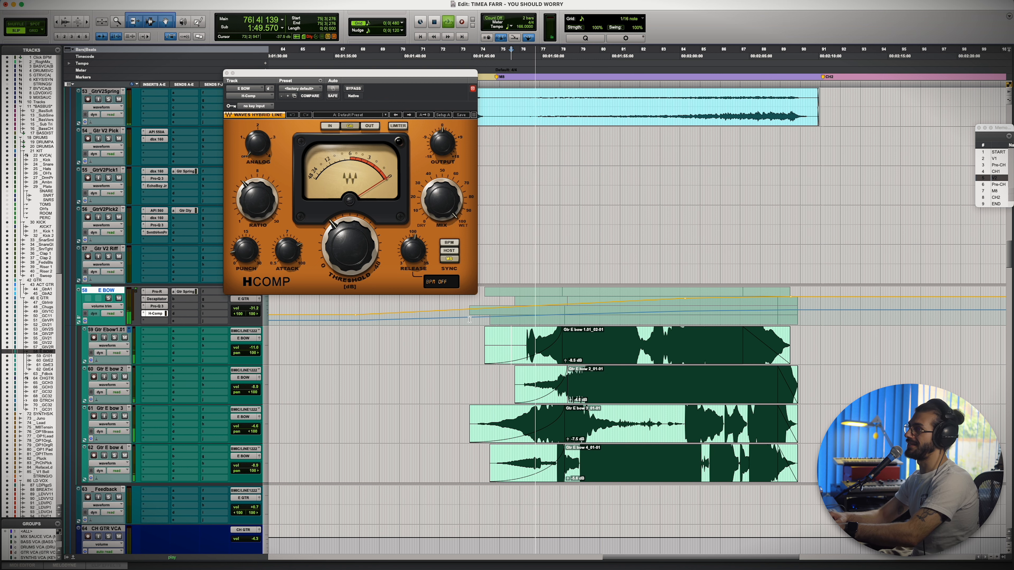
Step: Look over the guitar tracks from the GTR folder to the CH2 clips during playback and close the H-Comp window
scroll(487, 343, up, 10)
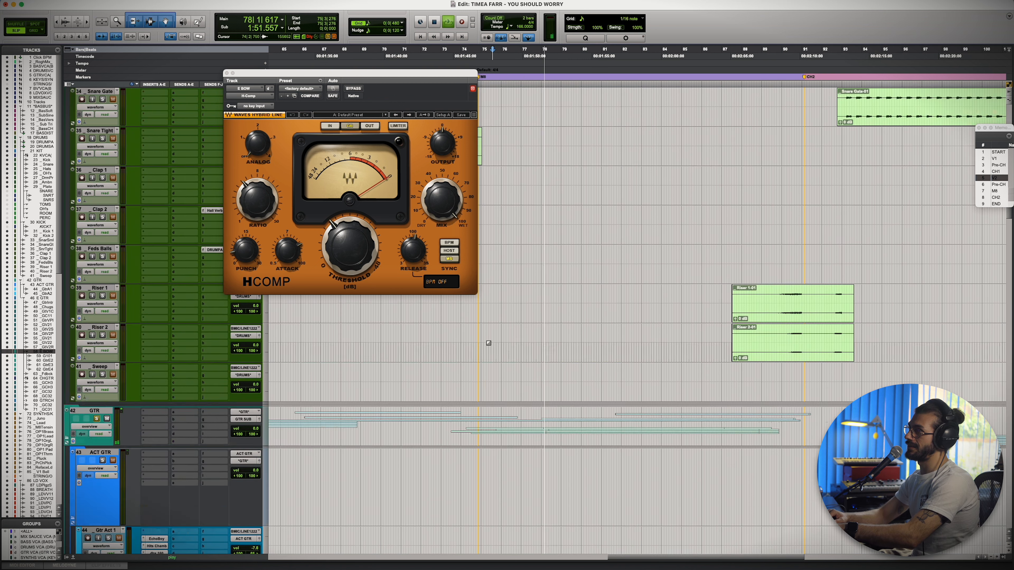
scroll(487, 341, down, 3)
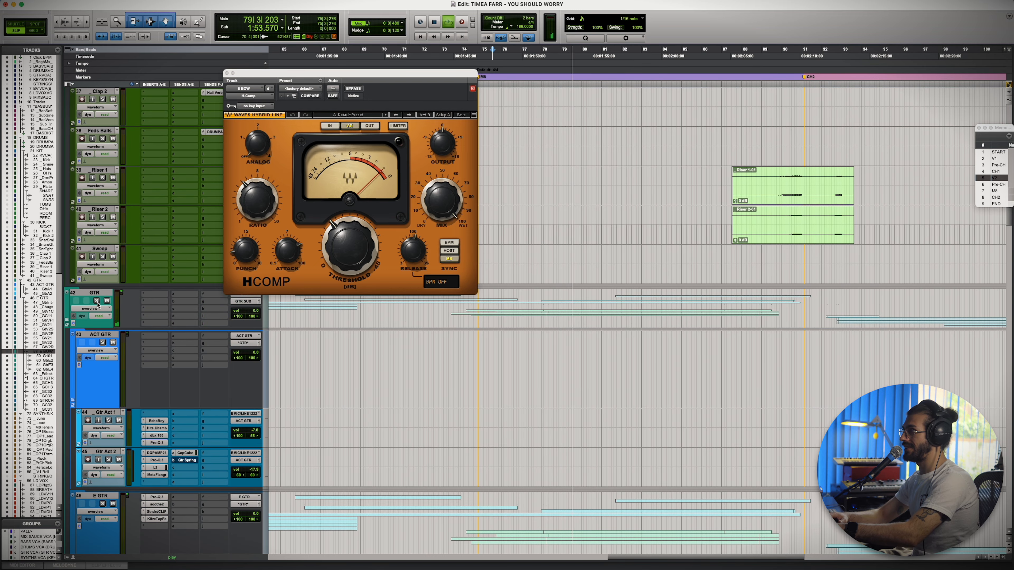
scroll(411, 430, down, 14)
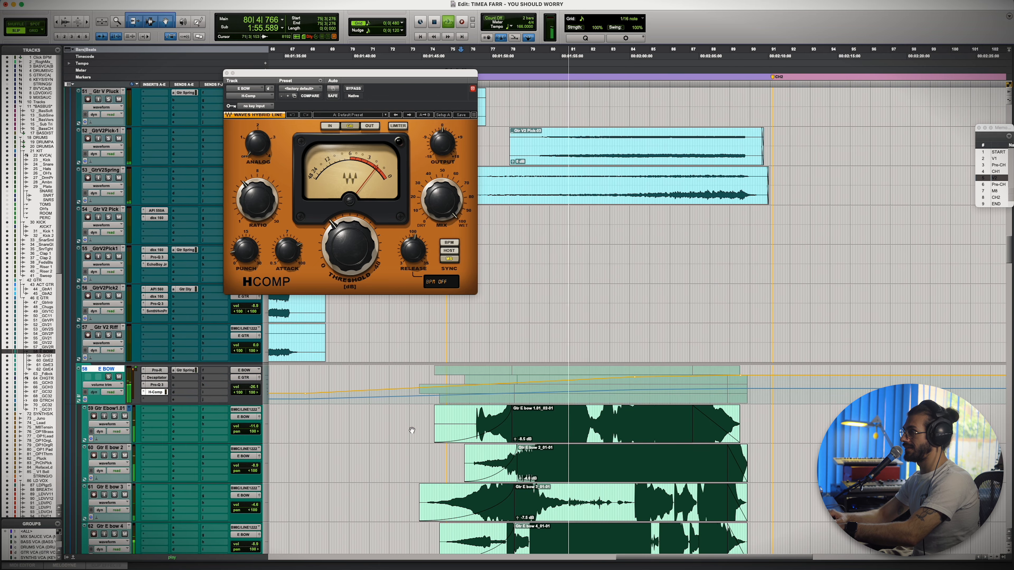
scroll(411, 430, right, 5)
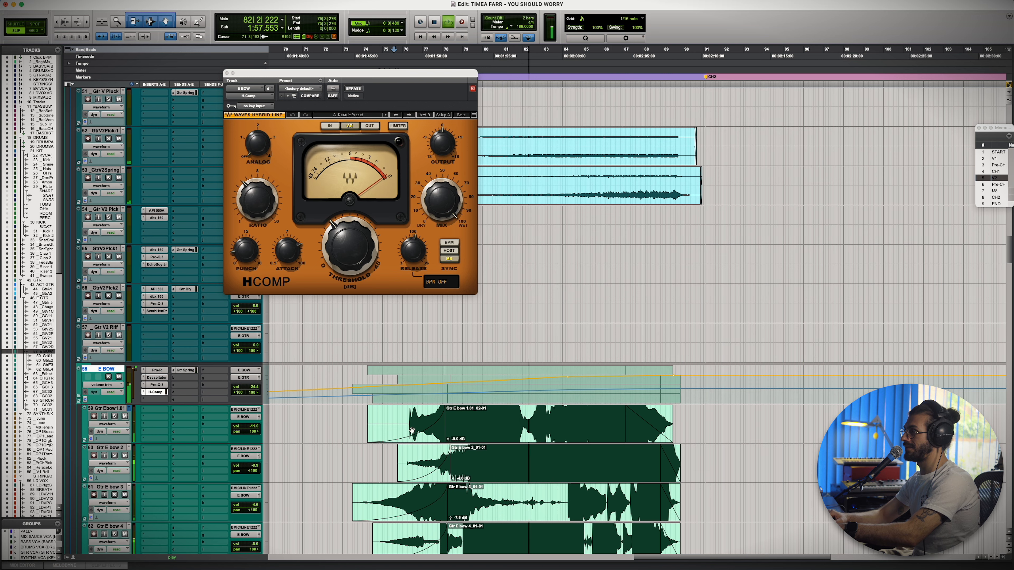
scroll(412, 430, right, 5)
scroll(412, 430, down, 7)
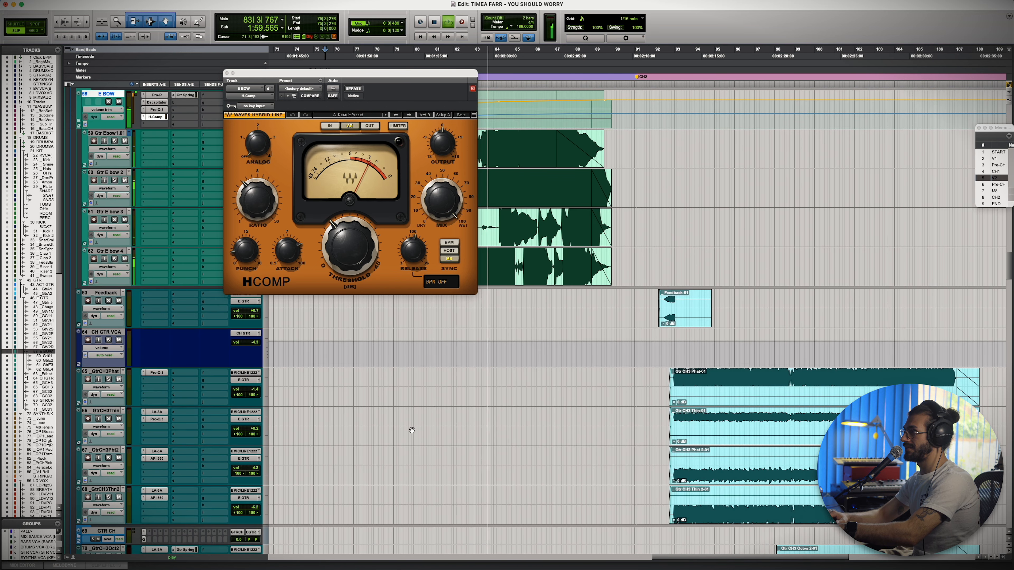
scroll(412, 430, right, 4)
scroll(412, 430, down, 1)
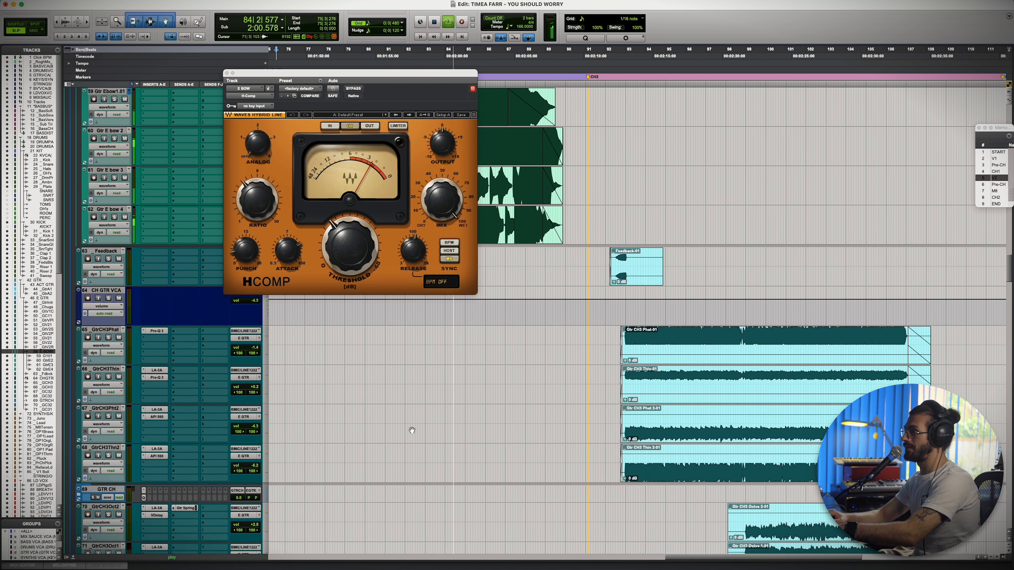
click(227, 73)
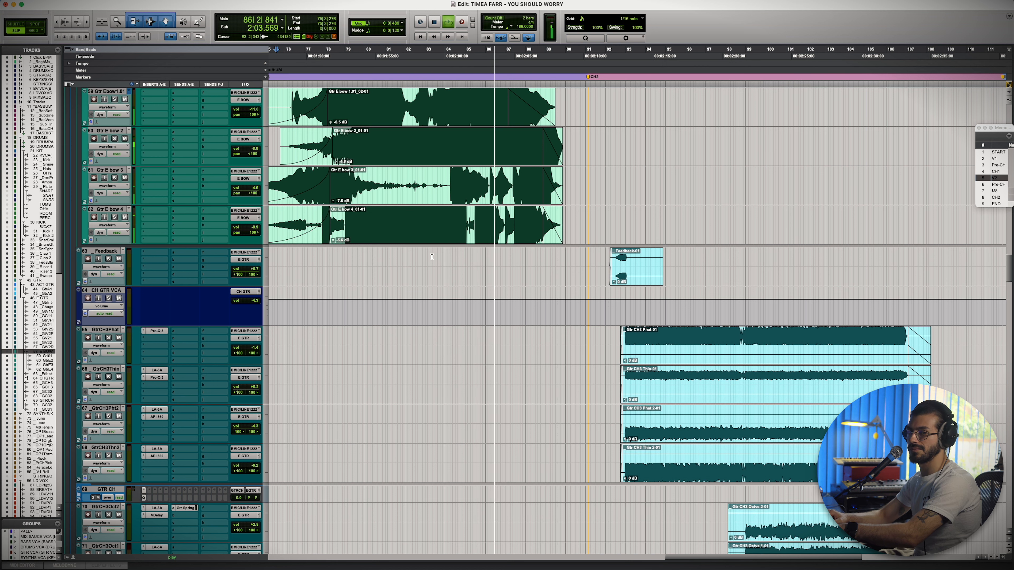
scroll(431, 256, right, 4)
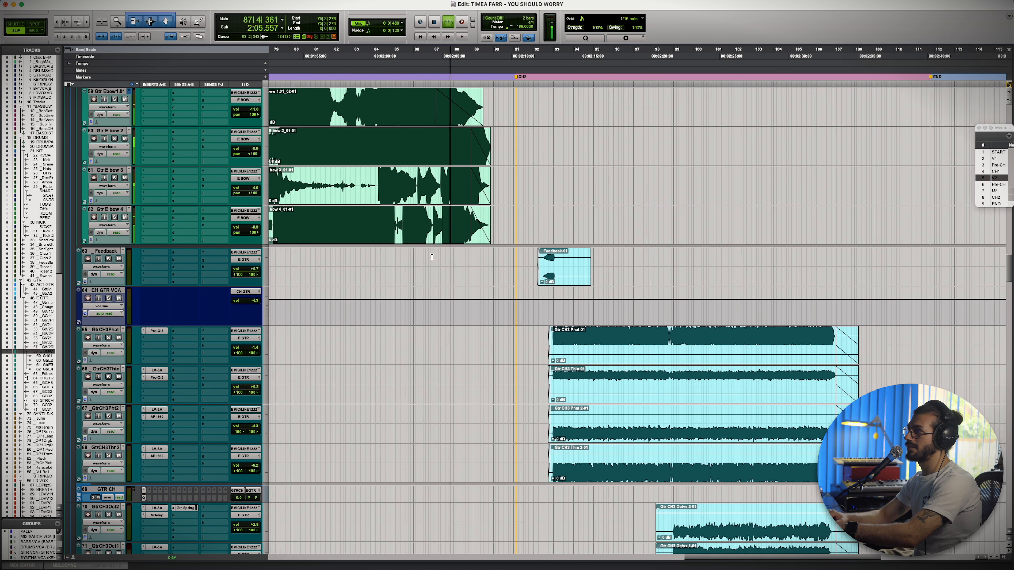
scroll(431, 257, up, 2)
scroll(431, 257, right, 2)
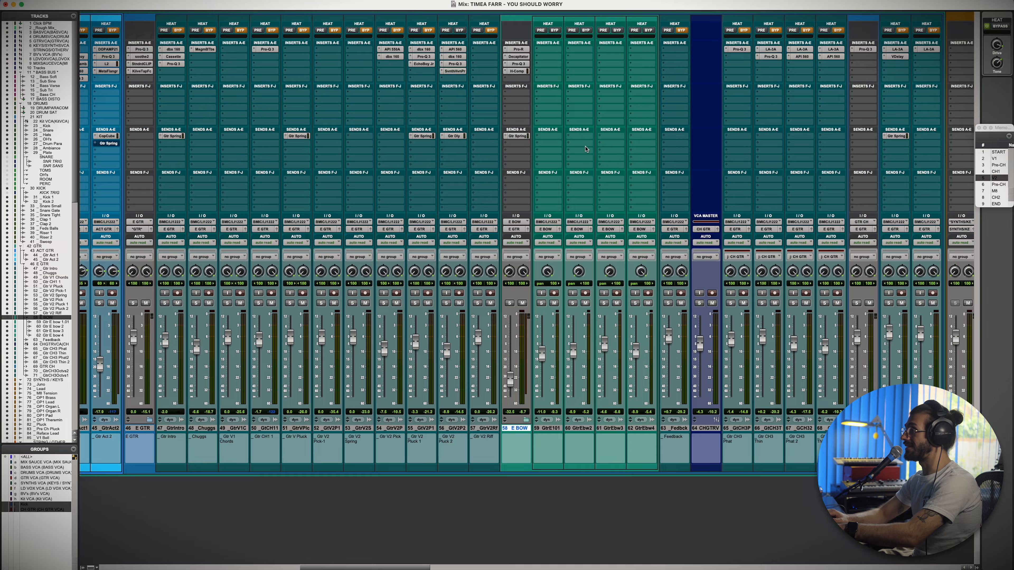
Step: Examine the OP1 Brass channel's Mod Delay III, Decapitator and Pro-Q 3 settings in the mixer
scroll(586, 149, right, 10)
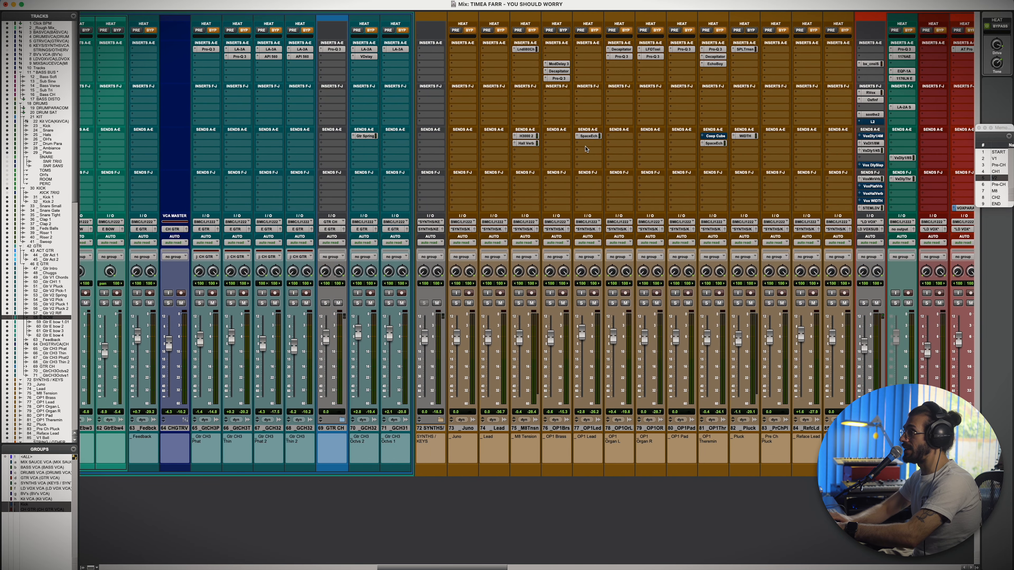
scroll(558, 149, right, 2)
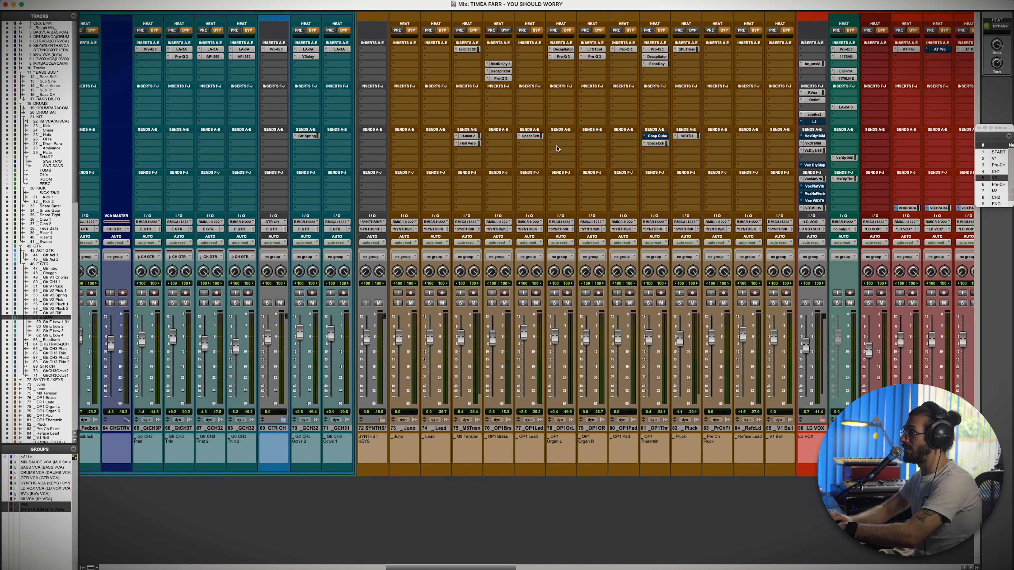
click(499, 64)
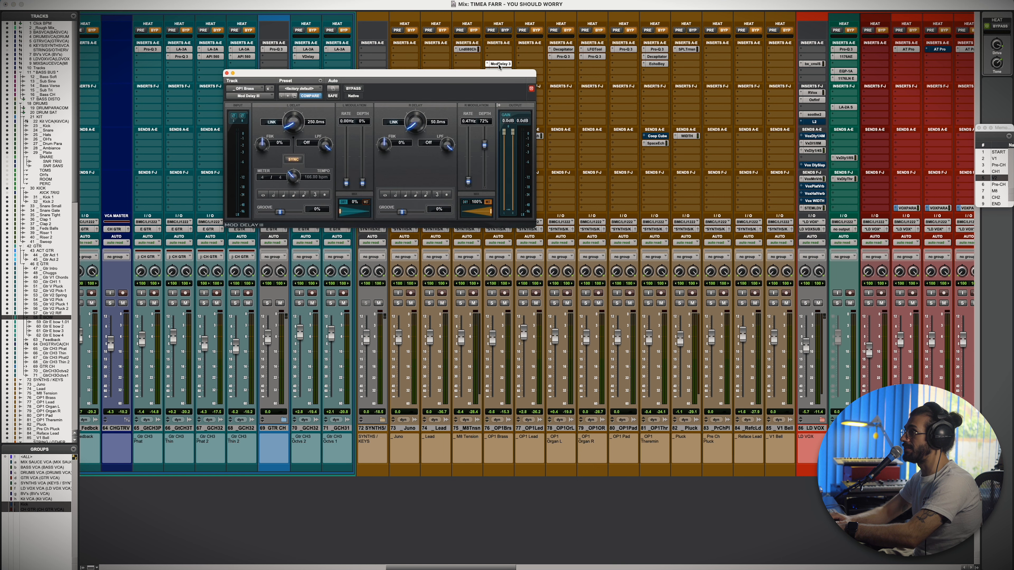
click(499, 65)
click(500, 71)
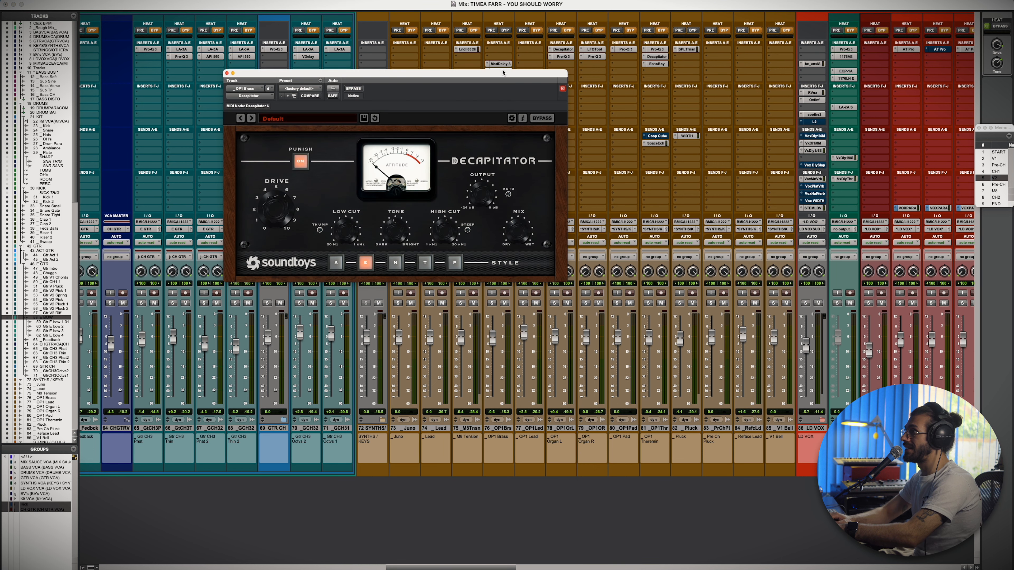
drag(502, 71, 503, 96)
click(500, 79)
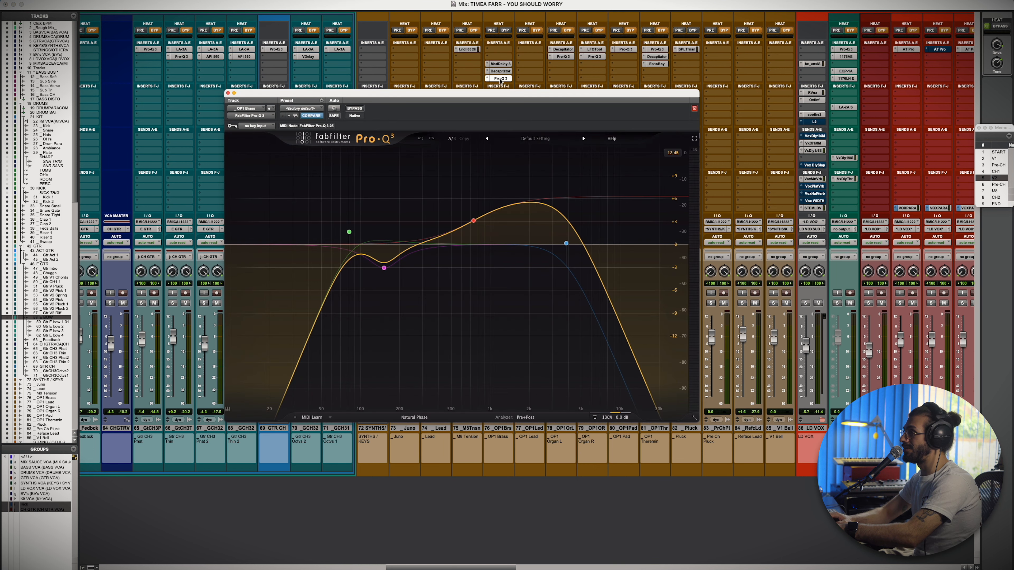
click(500, 79)
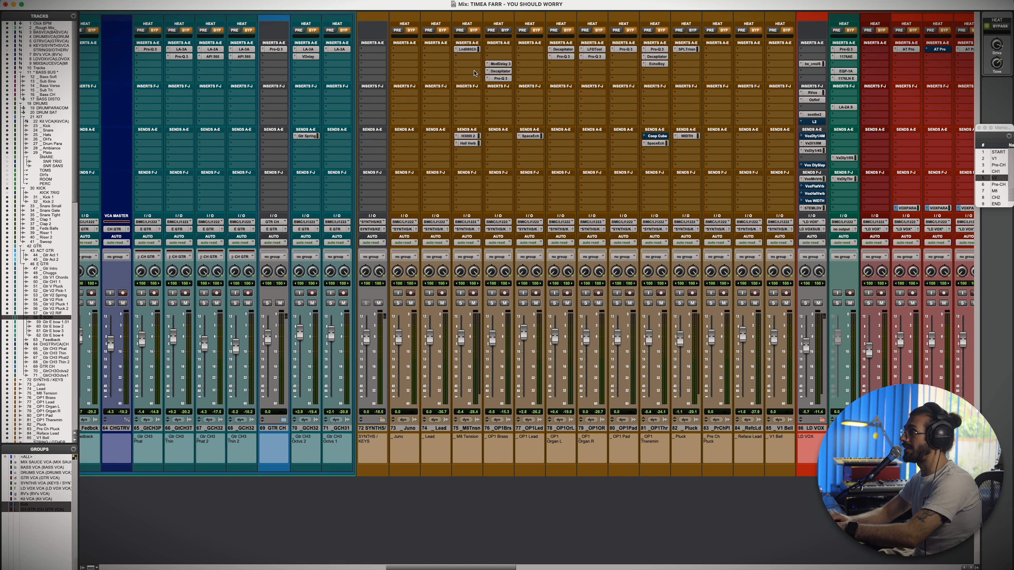
Step: Select the M8 Tension track, solo it with OP1 Brass in the Edit window and play from bar 82
scroll(512, 267, right, 2)
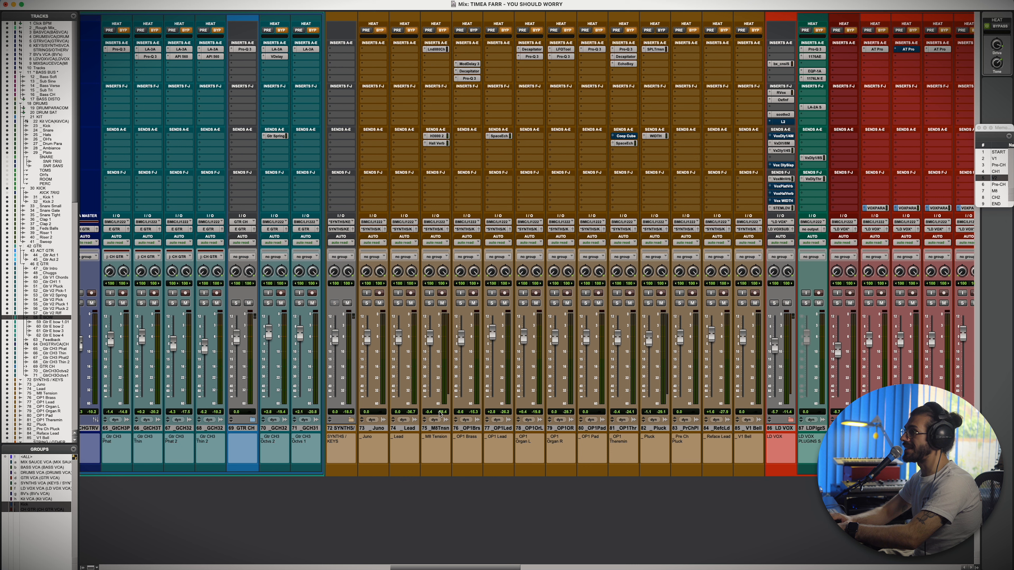
click(438, 428)
key(super+equal)
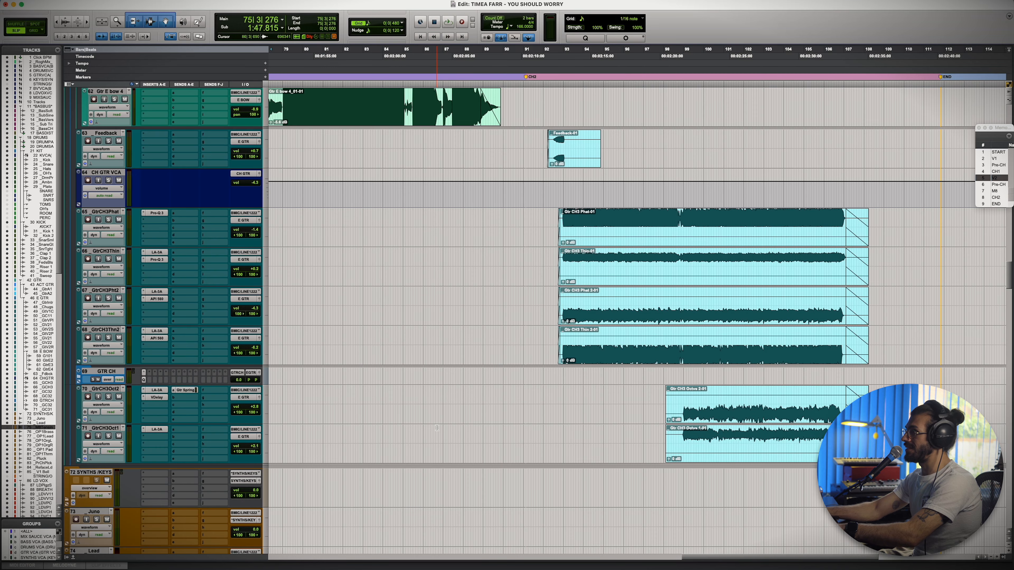
scroll(485, 373, down, 10)
scroll(484, 371, right, 3)
scroll(519, 371, left, 8)
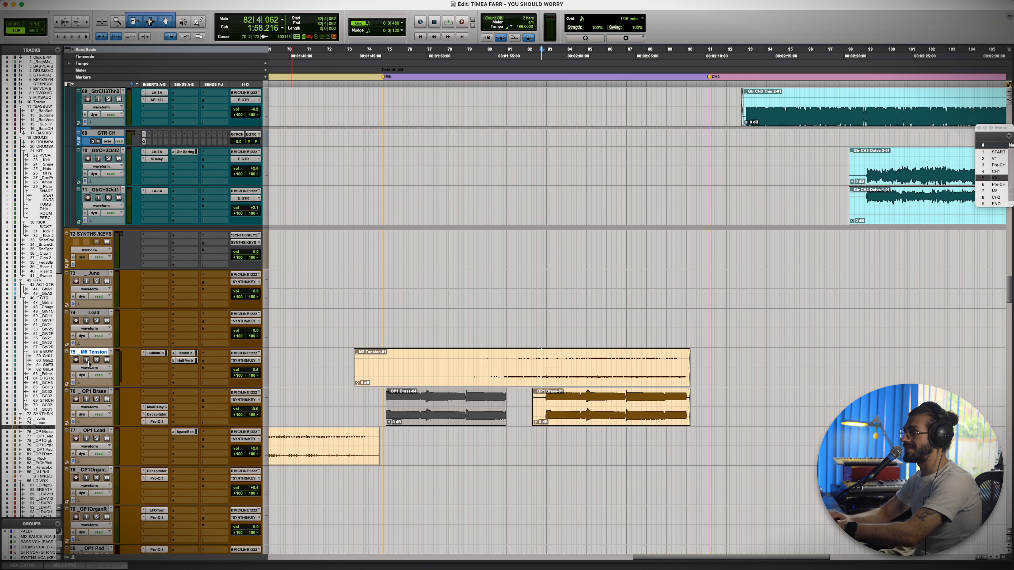
key(space)
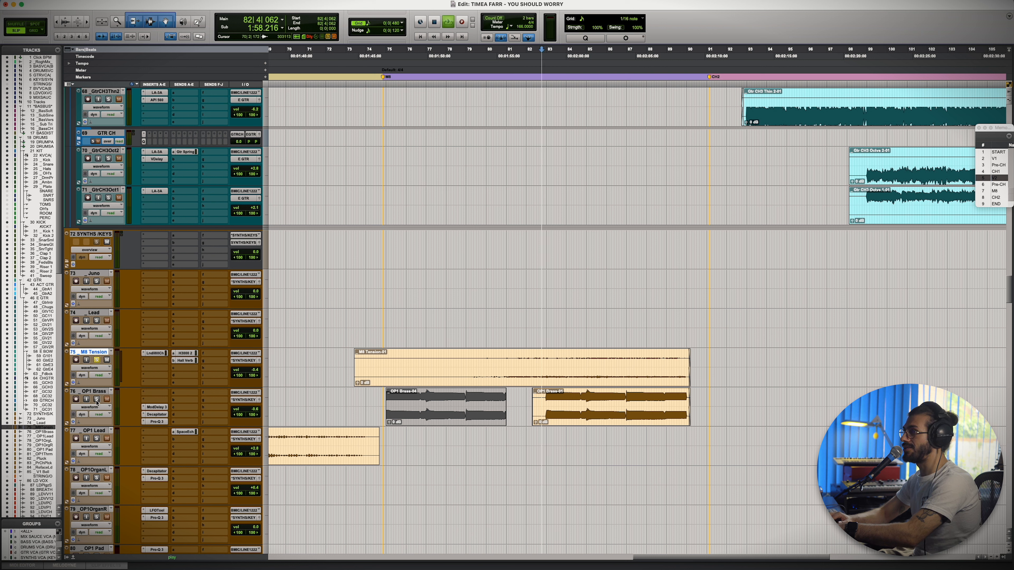
click(97, 399)
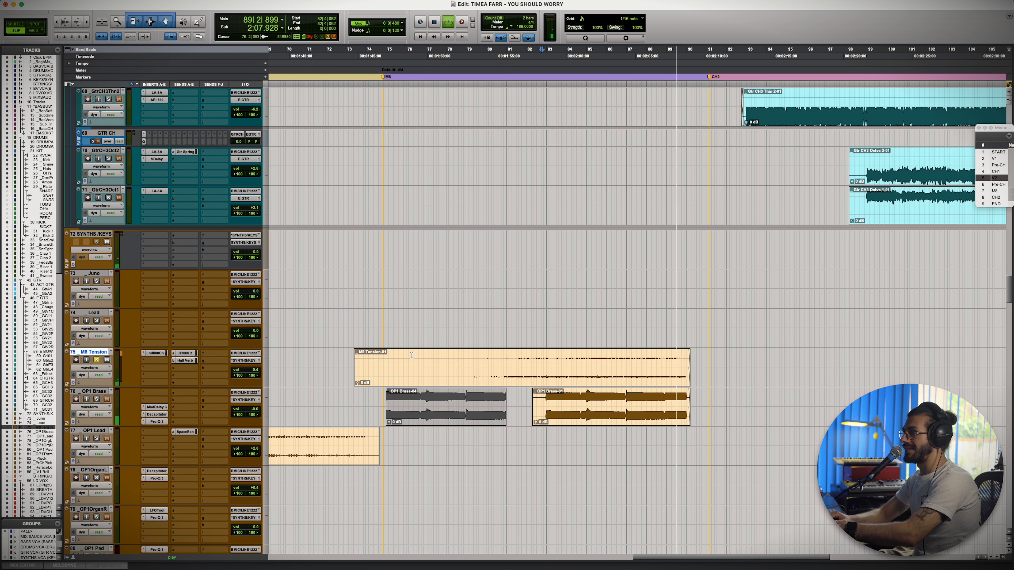
key(space)
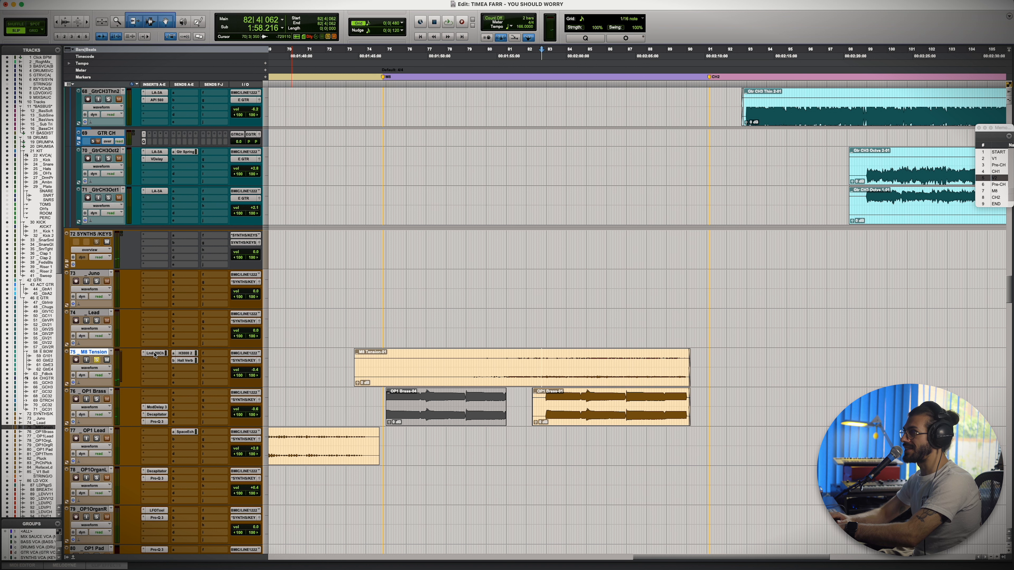
Step: Inspect M8 Tension's Lindell 80 Channel settings during playback and check its H3000 and Hall Verb sends
click(154, 354)
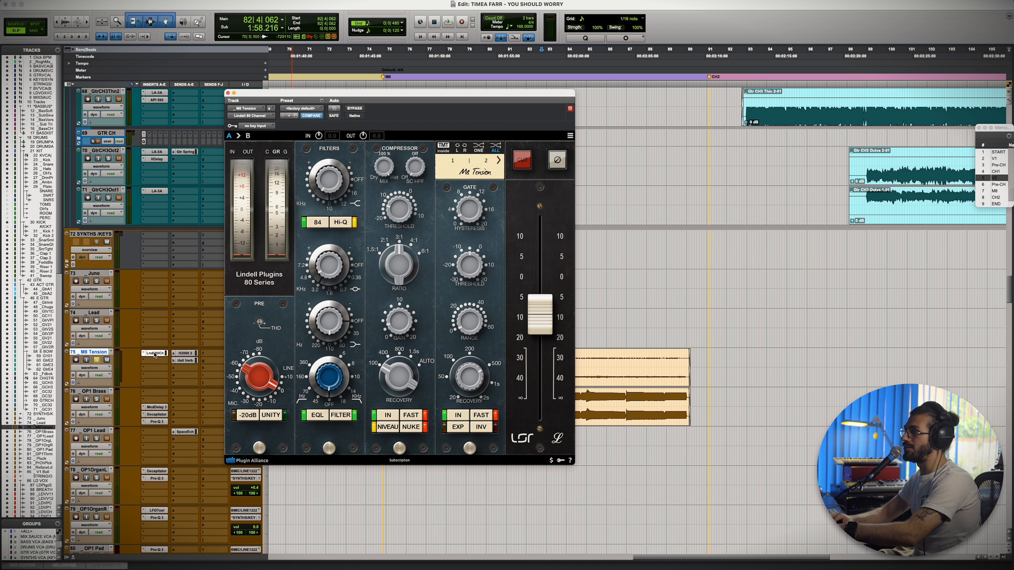
key(space)
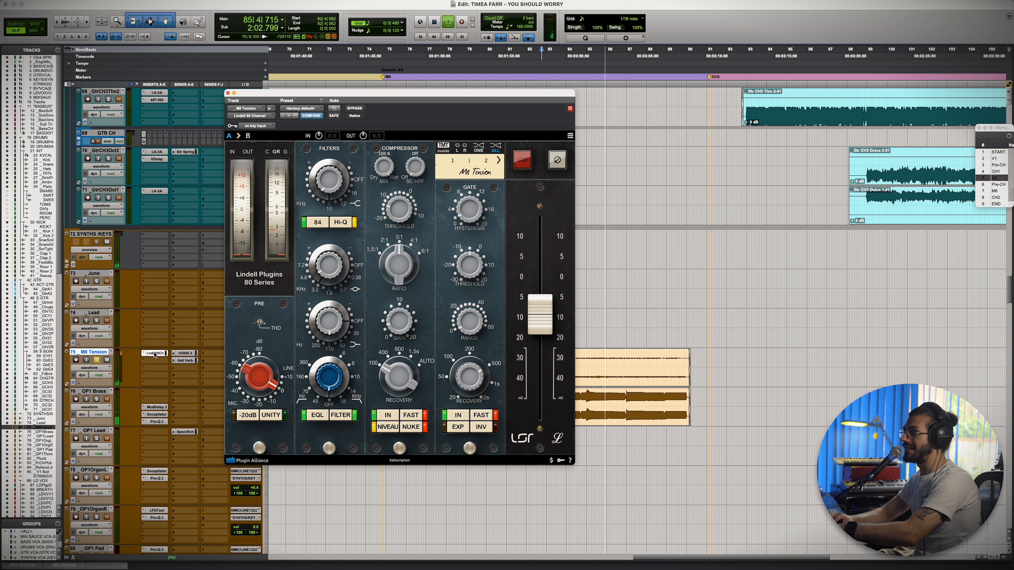
key(space)
click(188, 354)
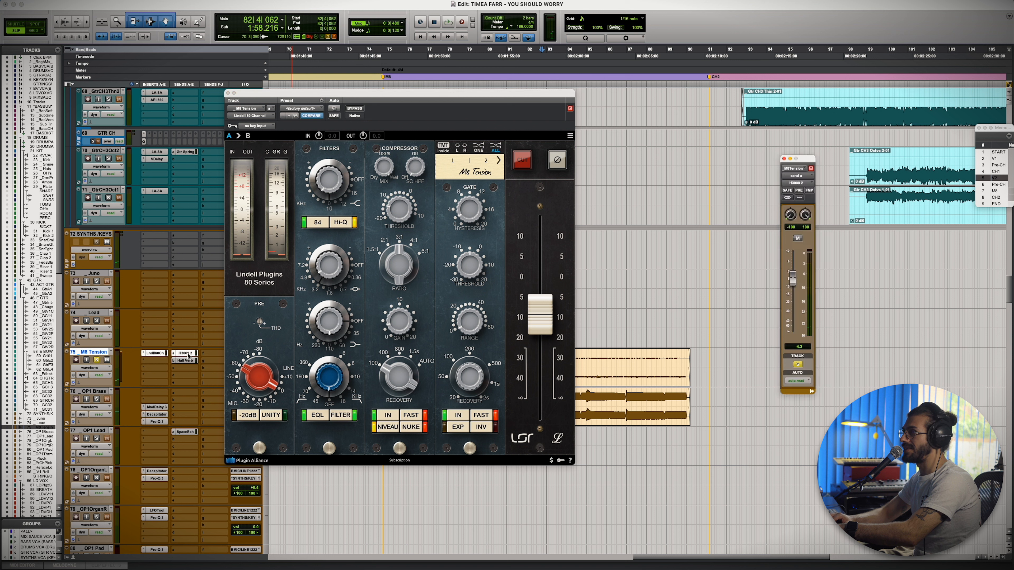
click(190, 362)
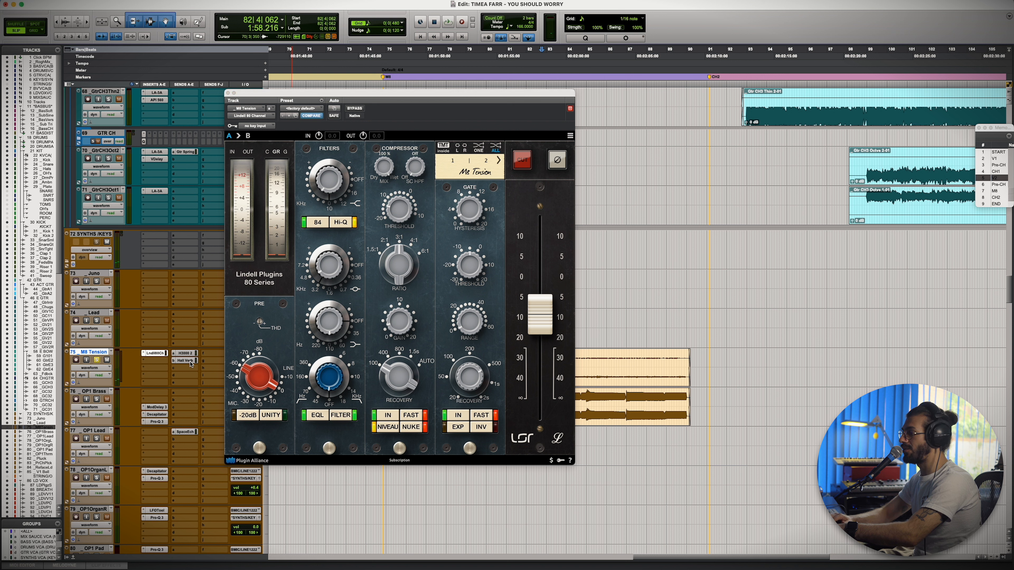
Step: Switch to the Mix window, close the Lindell 80 Channel plug-in and select the H3000 1 return among the global effects
key(super+equal)
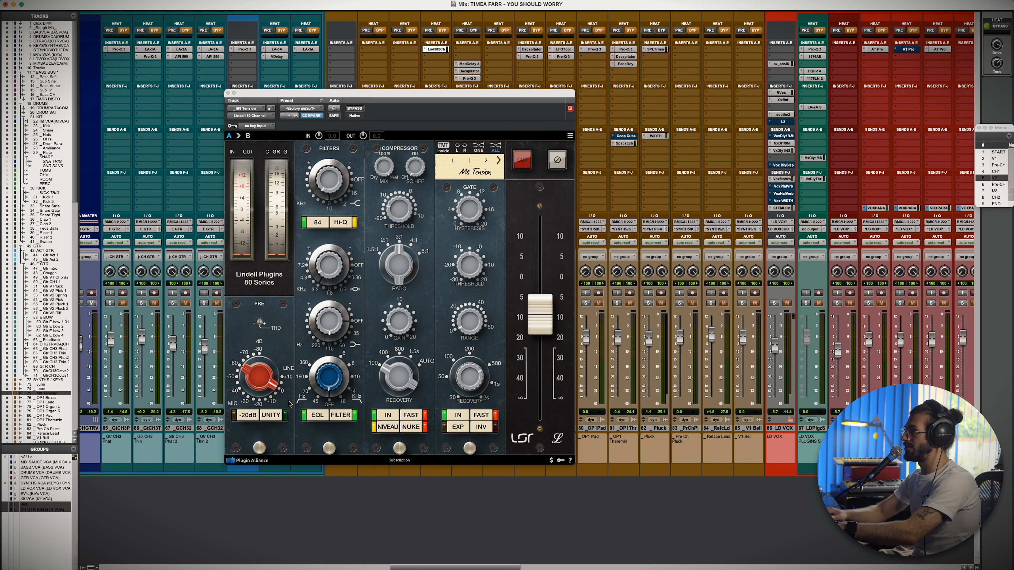
click(227, 93)
scroll(485, 218, right, 20)
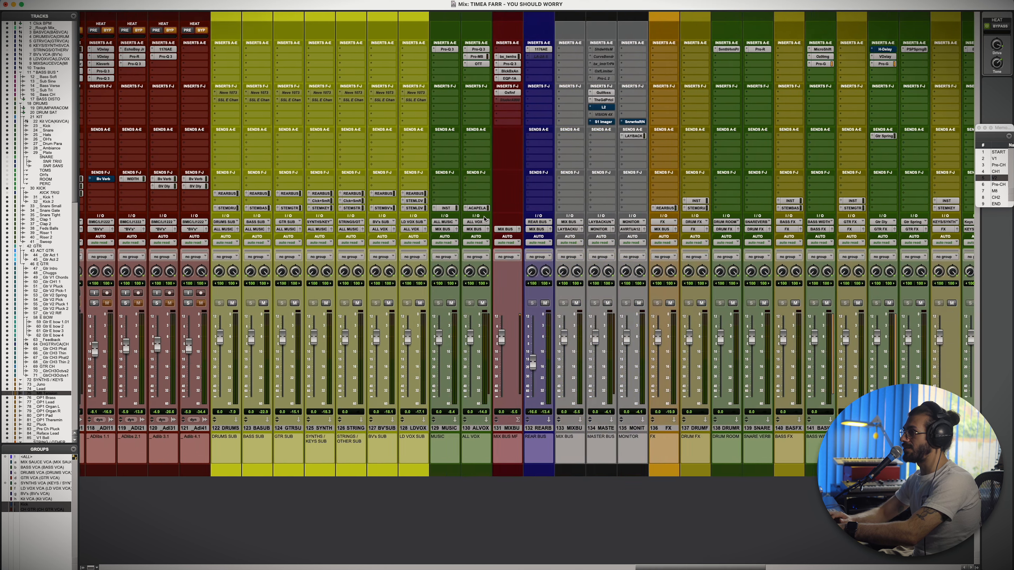
scroll(485, 219, right, 15)
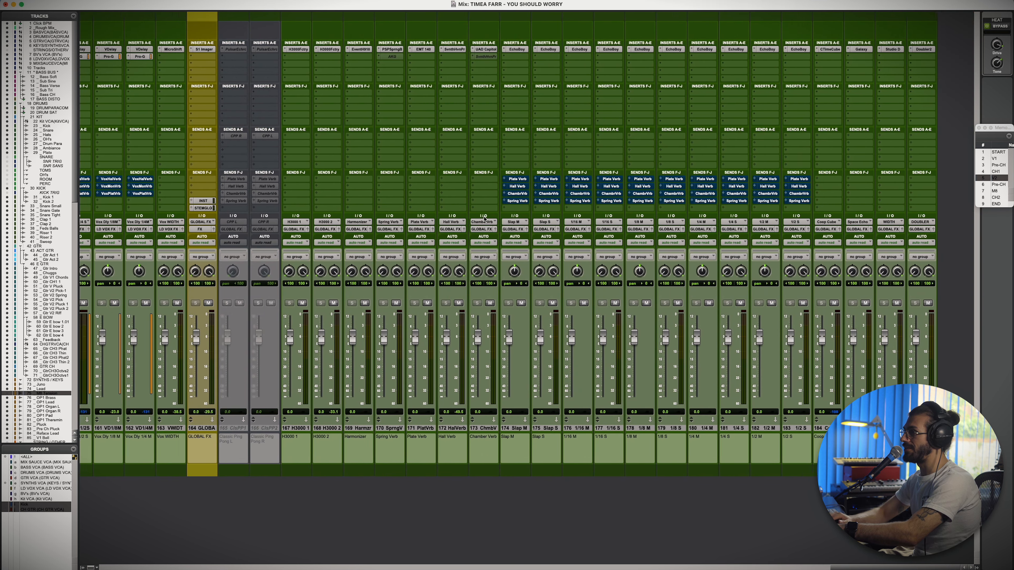
scroll(484, 218, left, 2)
click(383, 429)
scroll(383, 430, right, 2)
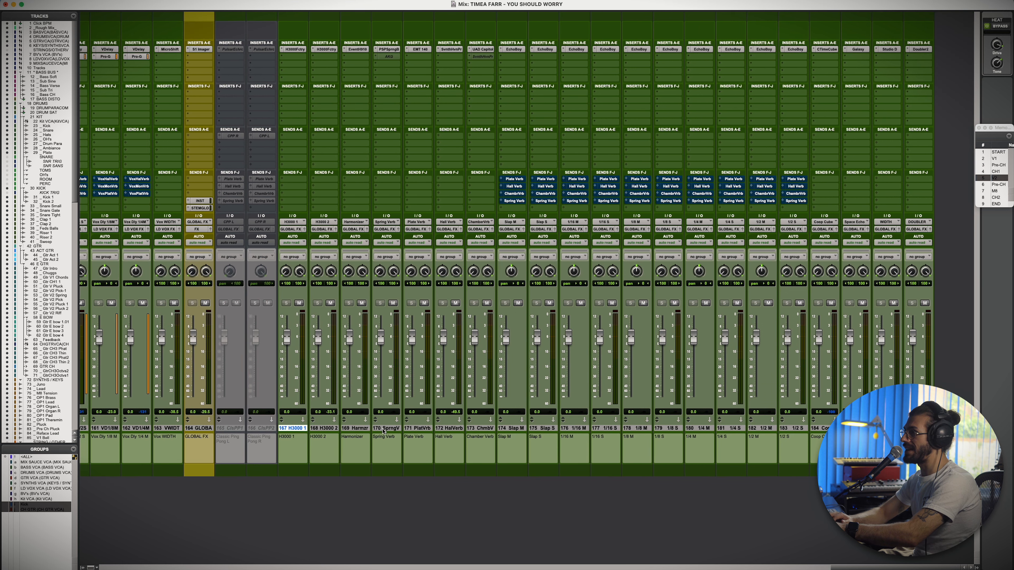
Step: Review the effects return groups by selecting the LD VOX FX returns, then BV FX, then DRUM FX
scroll(716, 436, left, 6)
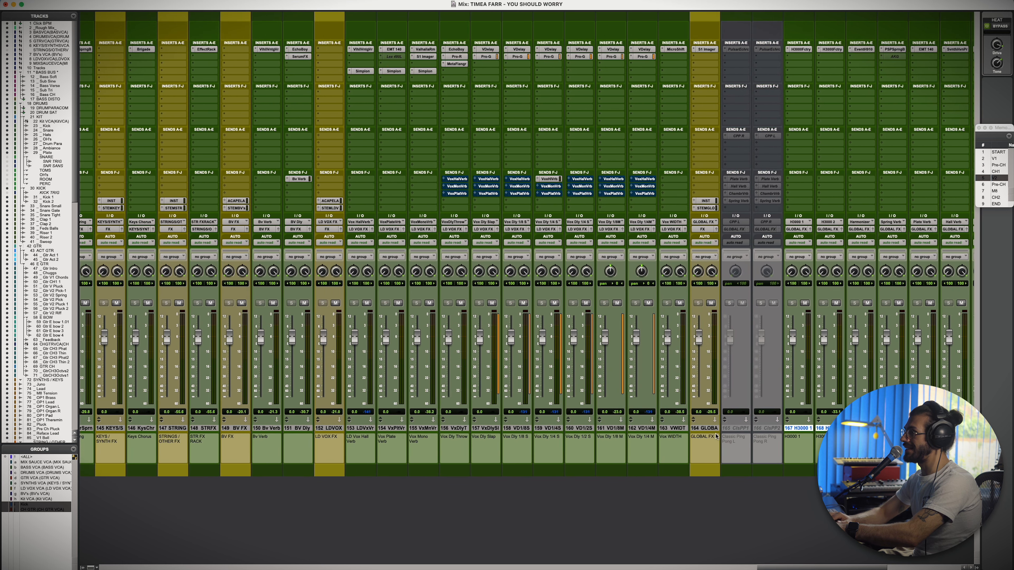
shift+click(334, 428)
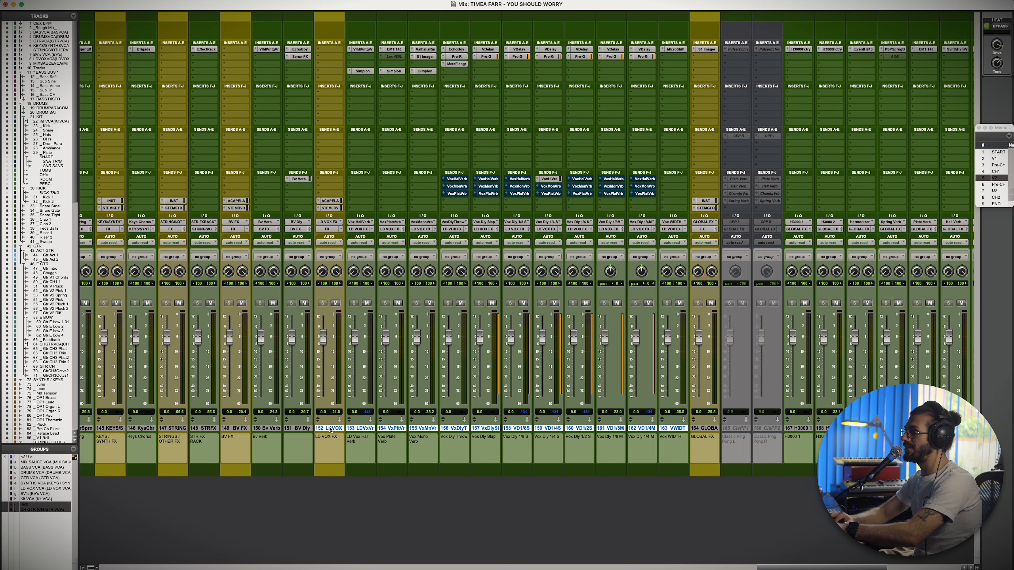
scroll(334, 428, left, 3)
click(453, 429)
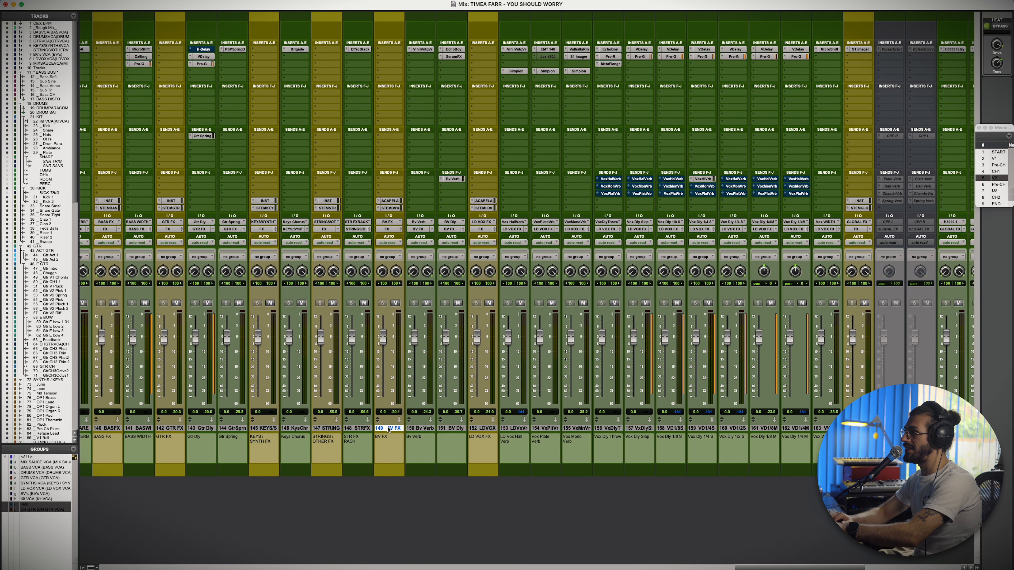
scroll(389, 429, left, 2)
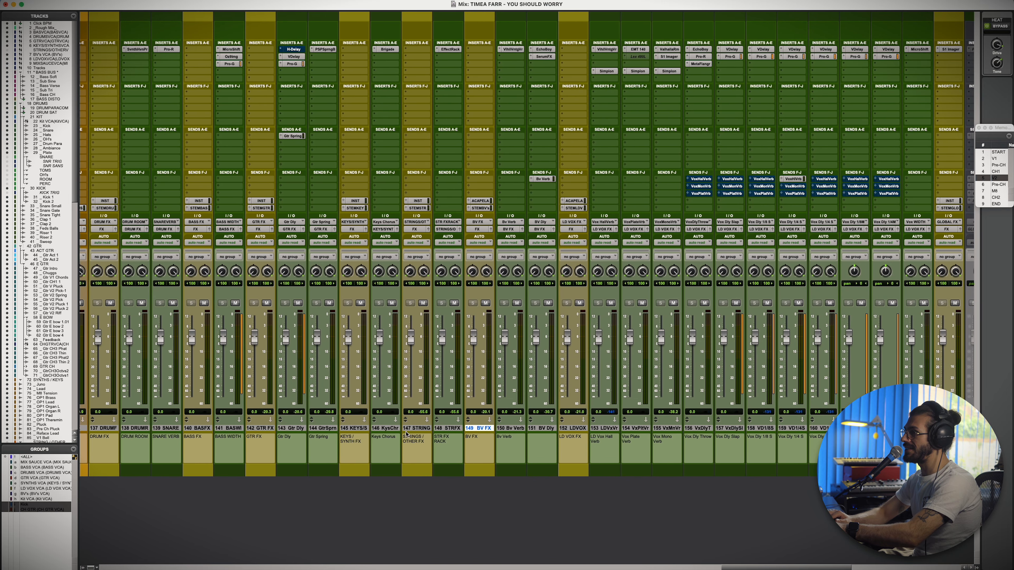
click(361, 428)
scroll(356, 430, left, 2)
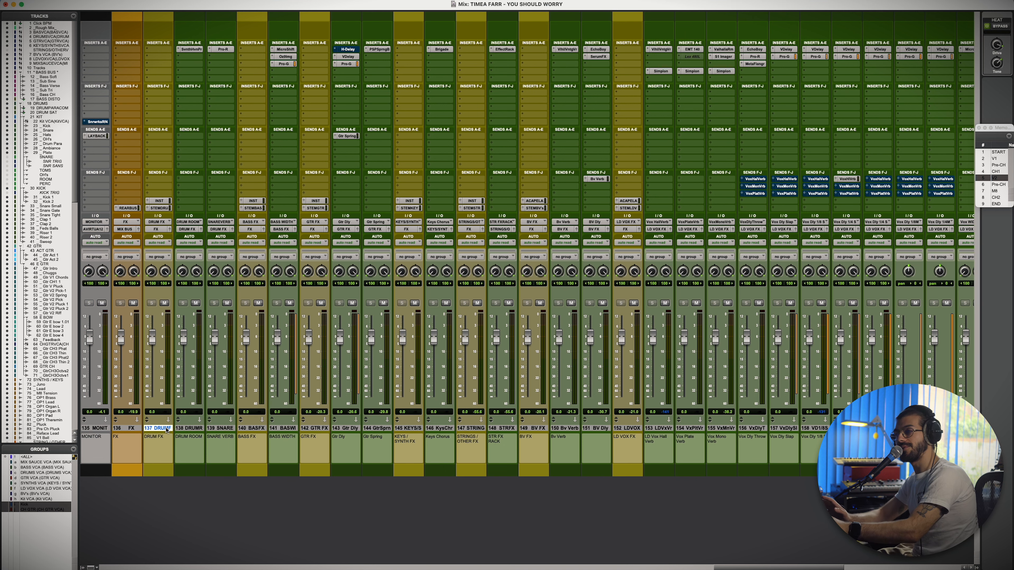
Step: Inspect the H3000 Factory settings on the H3000 2 and H3000 1 returns, look over the preset categories and close the plug-in
scroll(246, 436, right, 2)
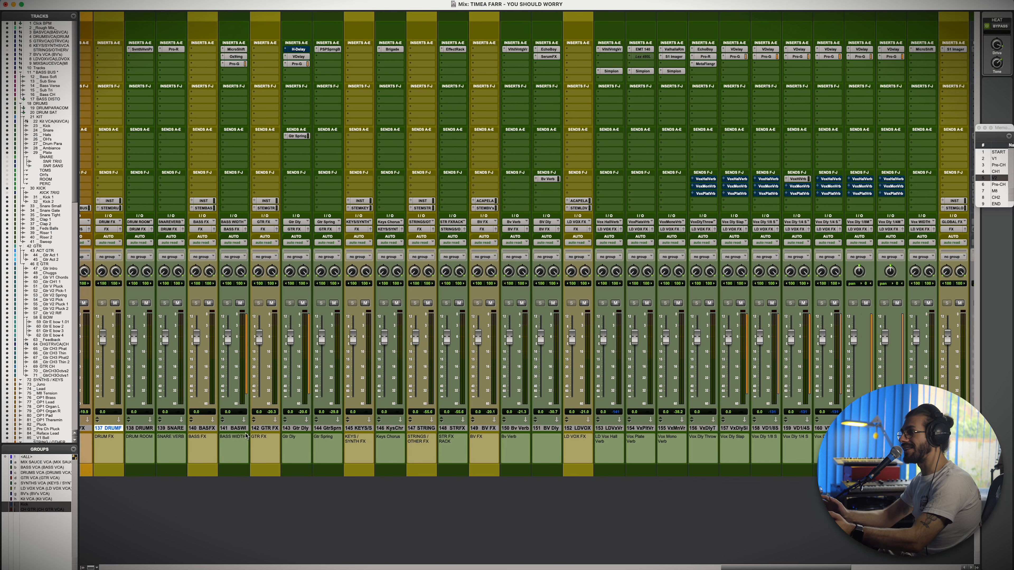
scroll(246, 435, right, 3)
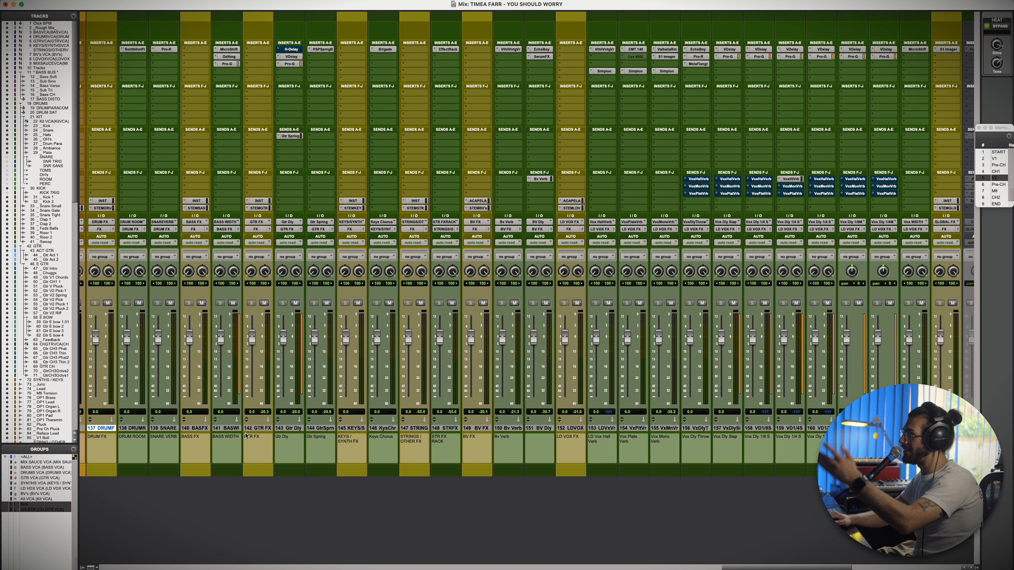
scroll(246, 436, right, 6)
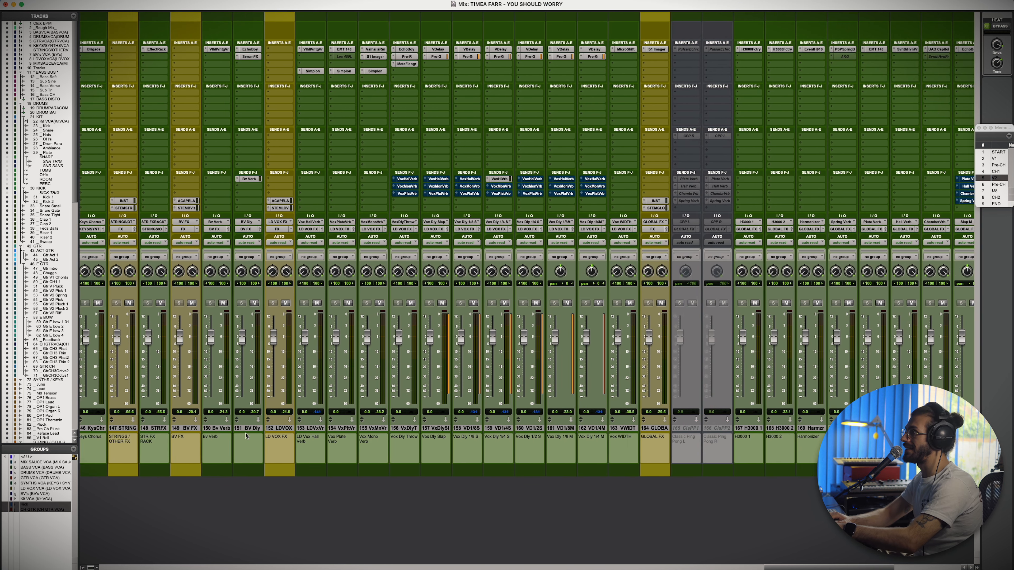
scroll(246, 435, right, 5)
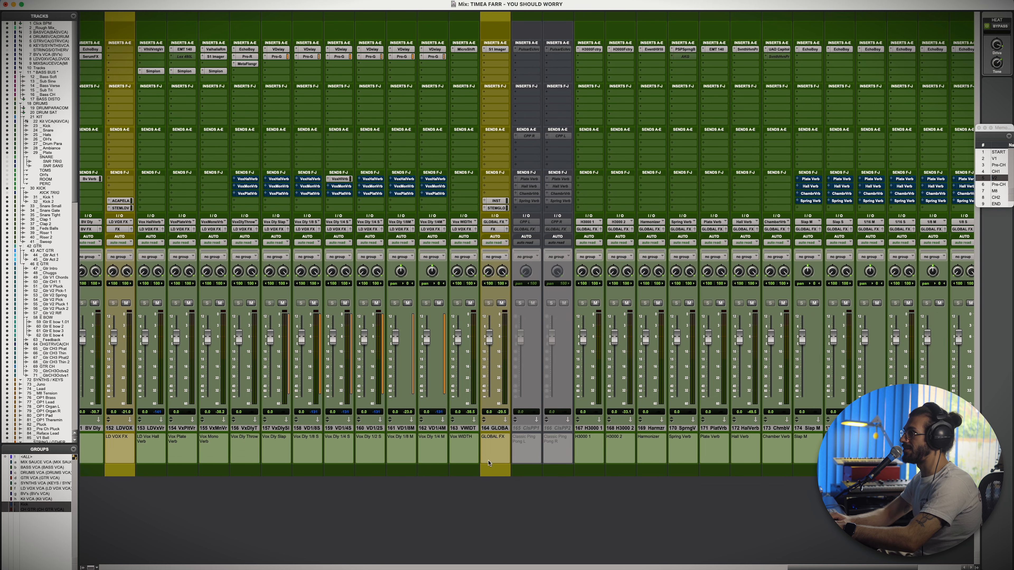
click(621, 49)
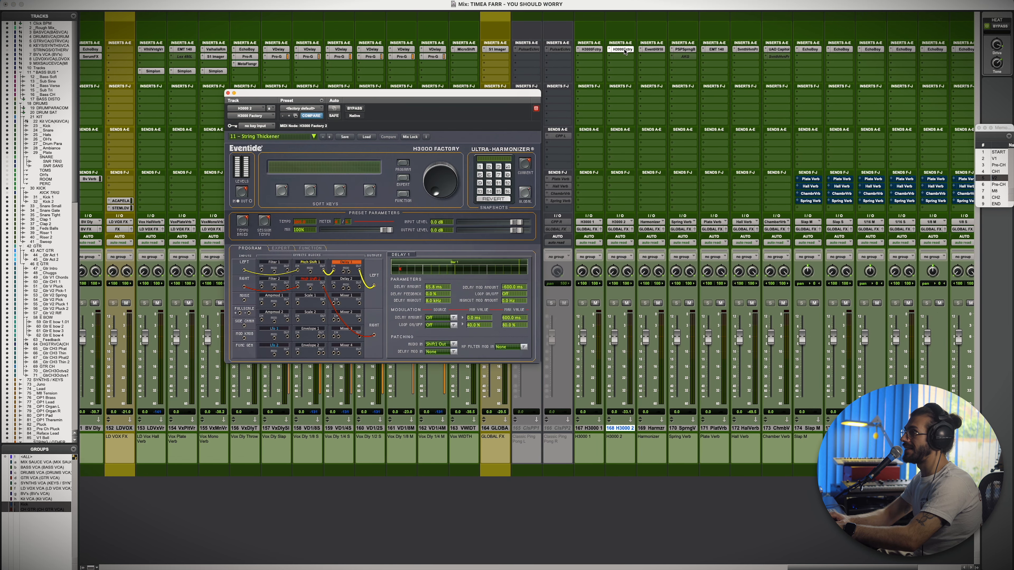
click(597, 50)
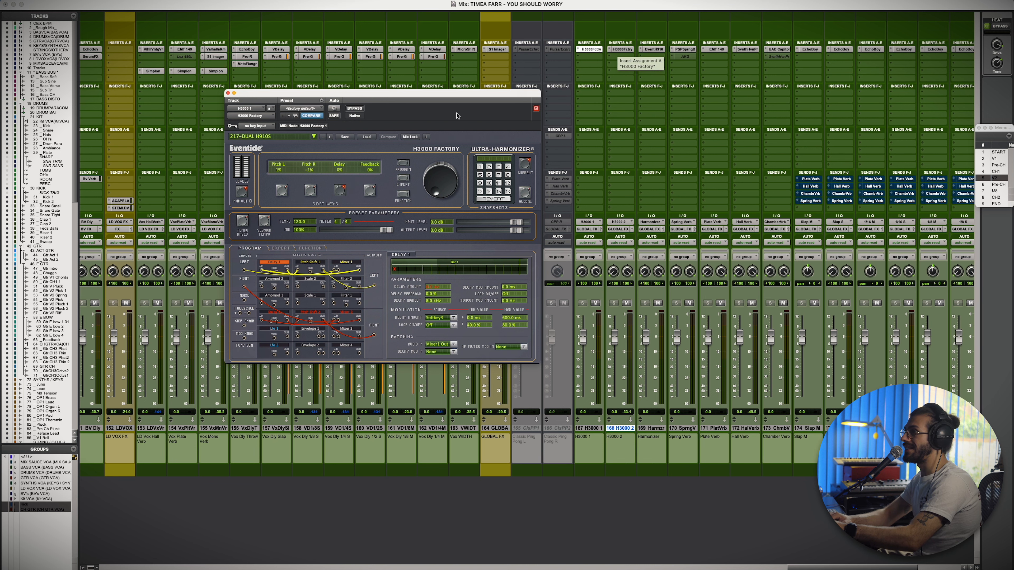
drag(453, 99, 600, 123)
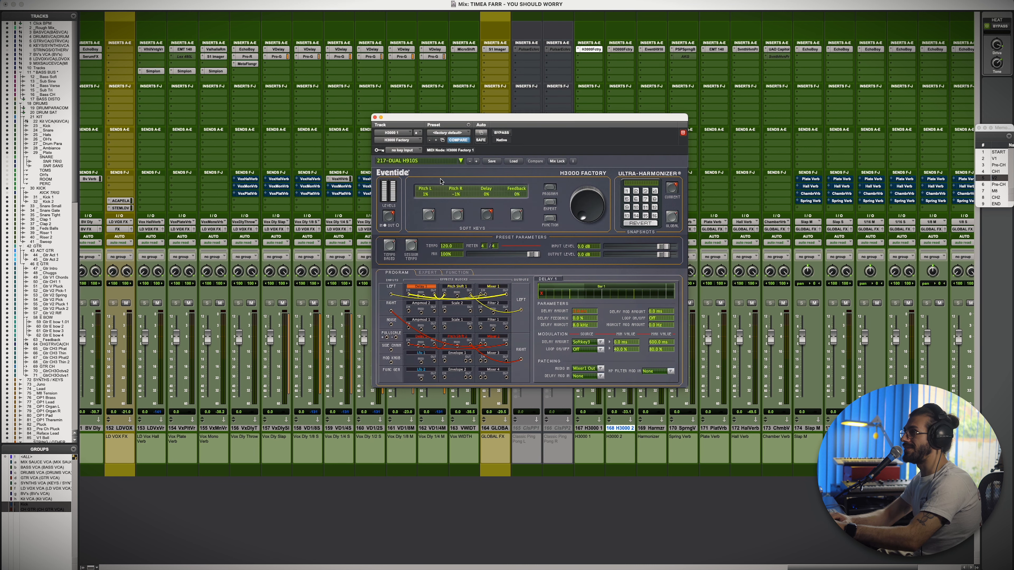
click(432, 162)
mouse_move(449, 170)
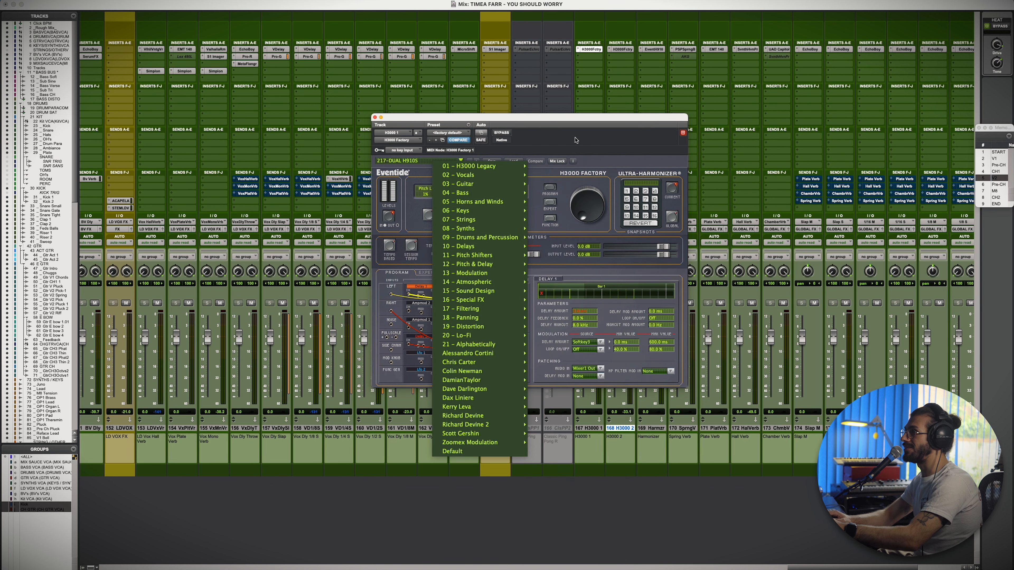
click(374, 118)
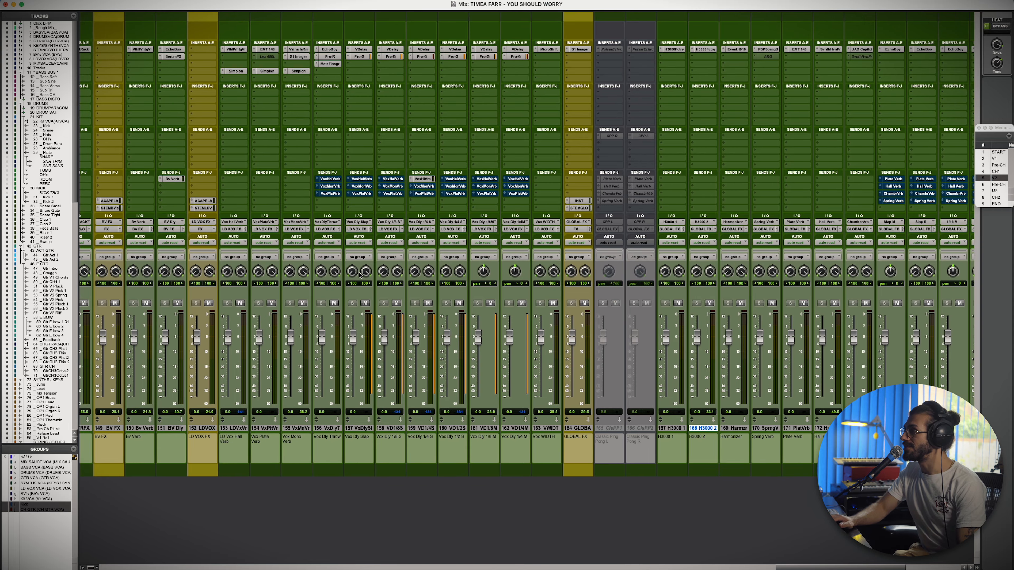
Step: Inspect the ValhallaVintageVerb on the lead vocal hall return and the Seventh Heaven on the global Hall Verb, closing each plug-in
scroll(360, 275, left, 1)
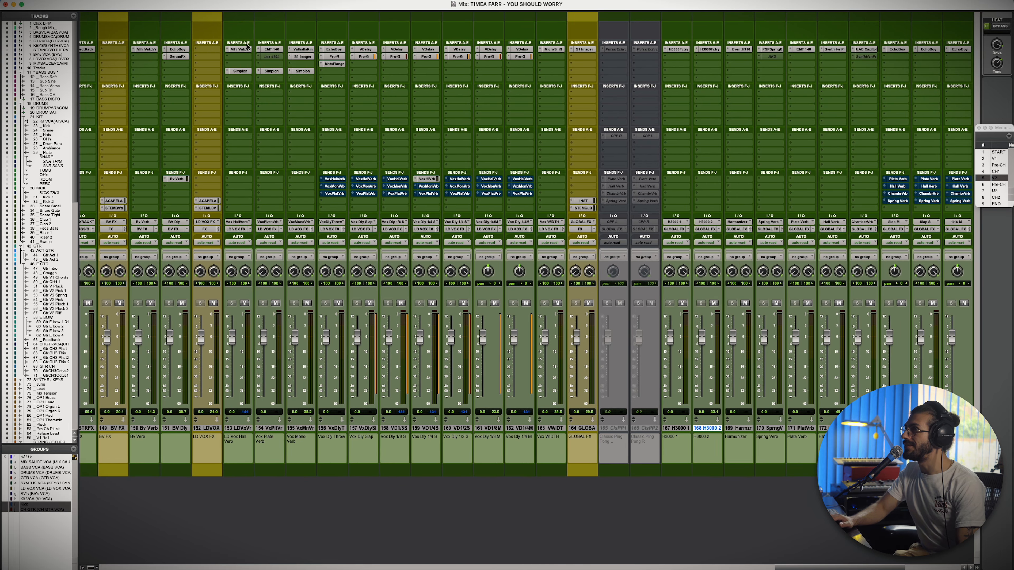
click(238, 50)
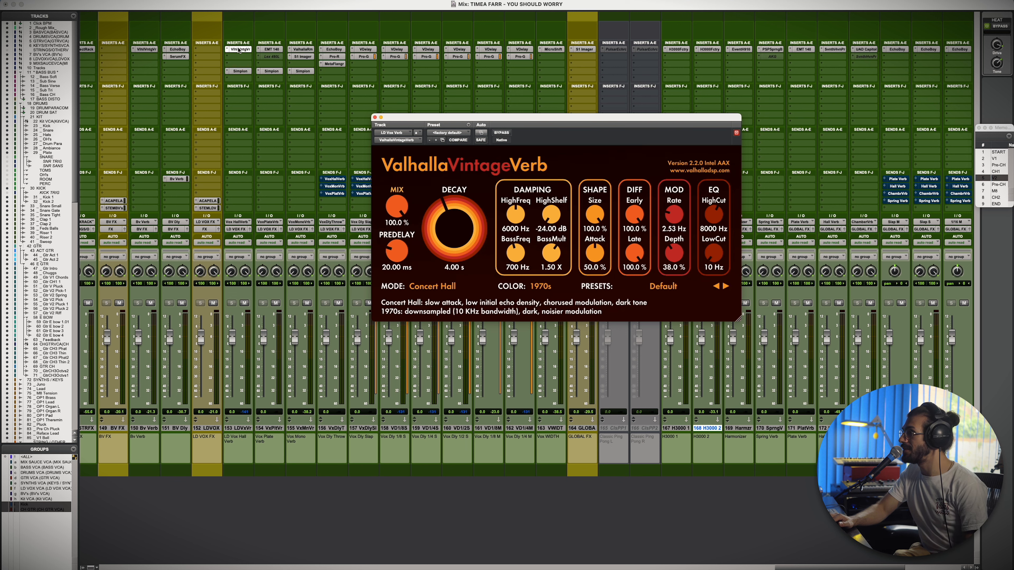
click(375, 118)
scroll(375, 119, right, 3)
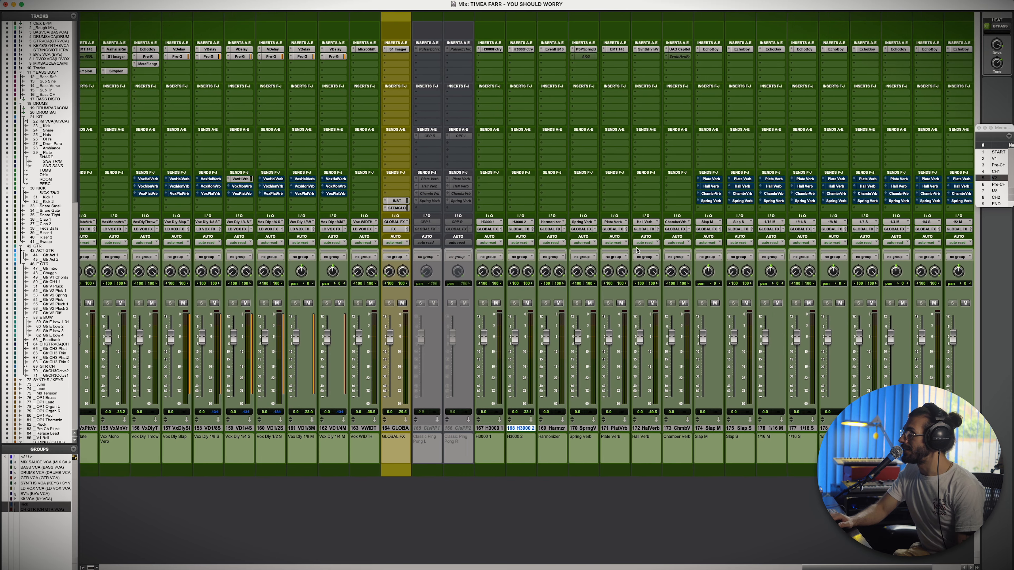
scroll(636, 250, right, 2)
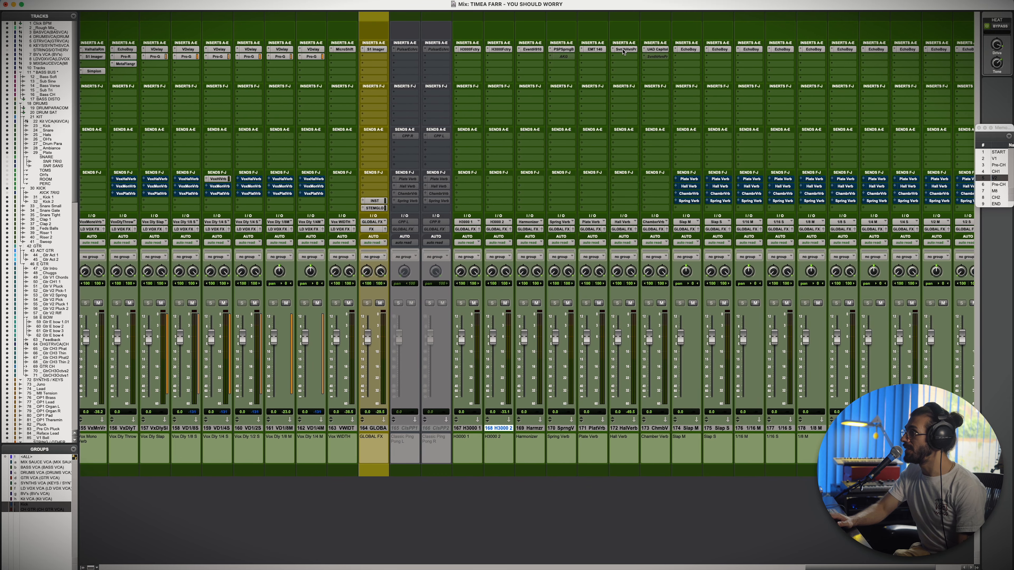
click(623, 50)
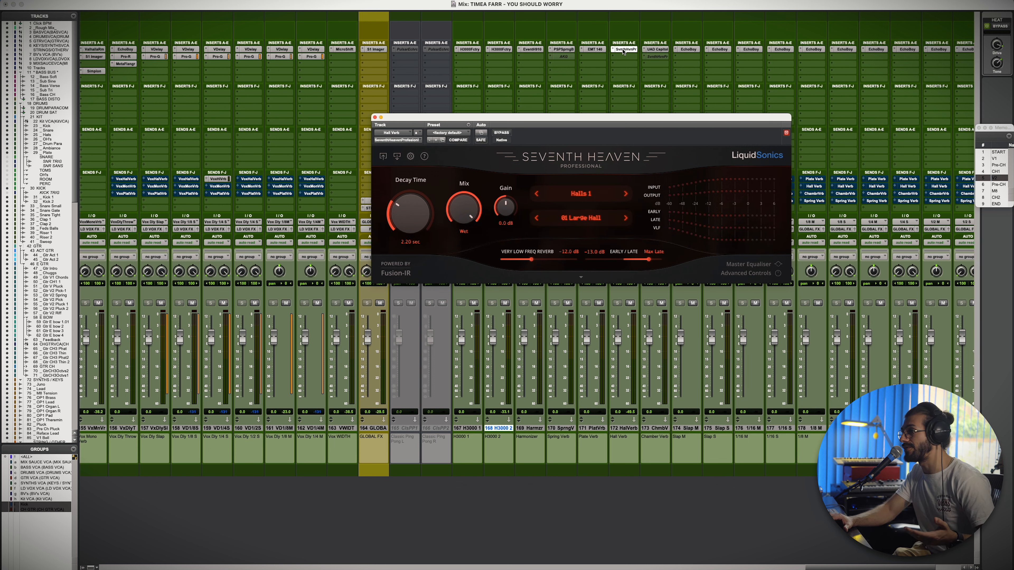
click(623, 49)
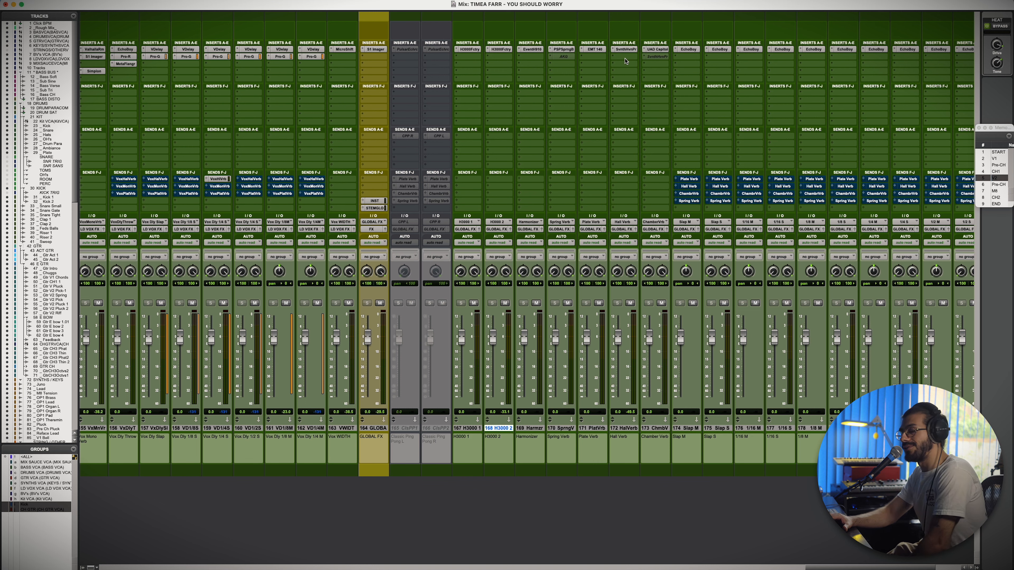
Step: Look over the global delay returns and select the vocal delay returns from Vox Dly Throw to Vox Dly 1/4 M
scroll(642, 161, right, 6)
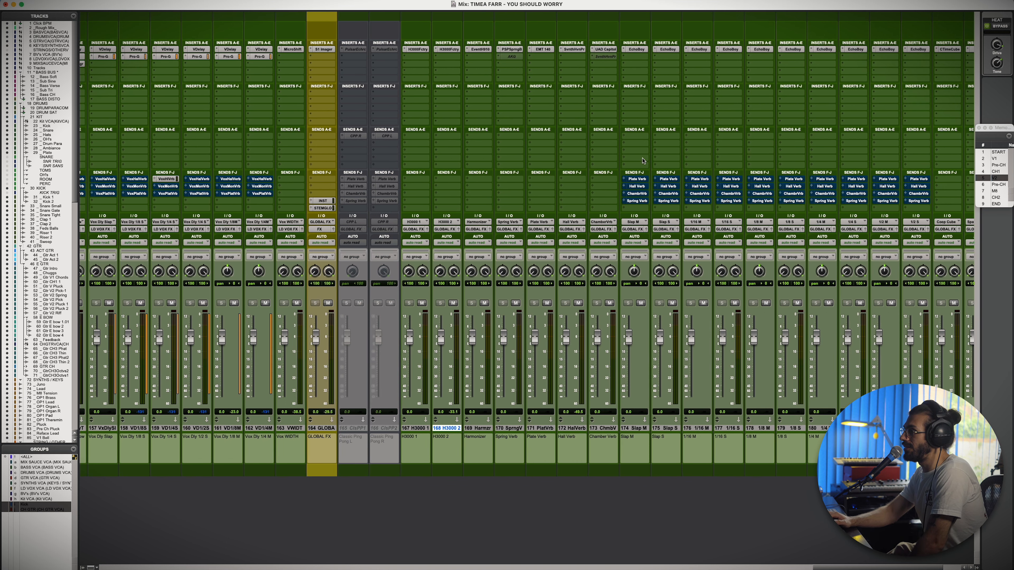
scroll(646, 162, right, 6)
scroll(657, 165, left, 18)
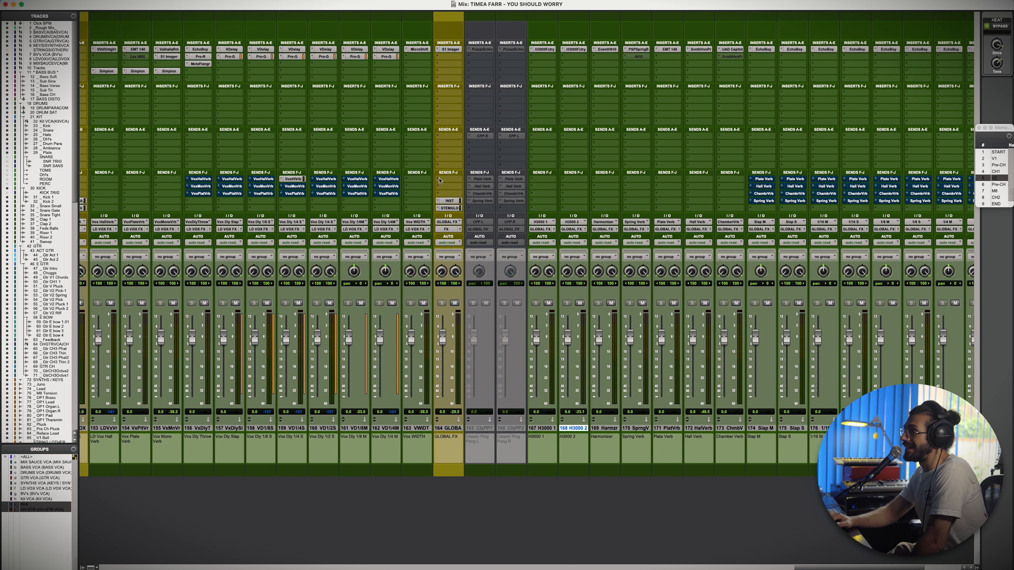
click(296, 428)
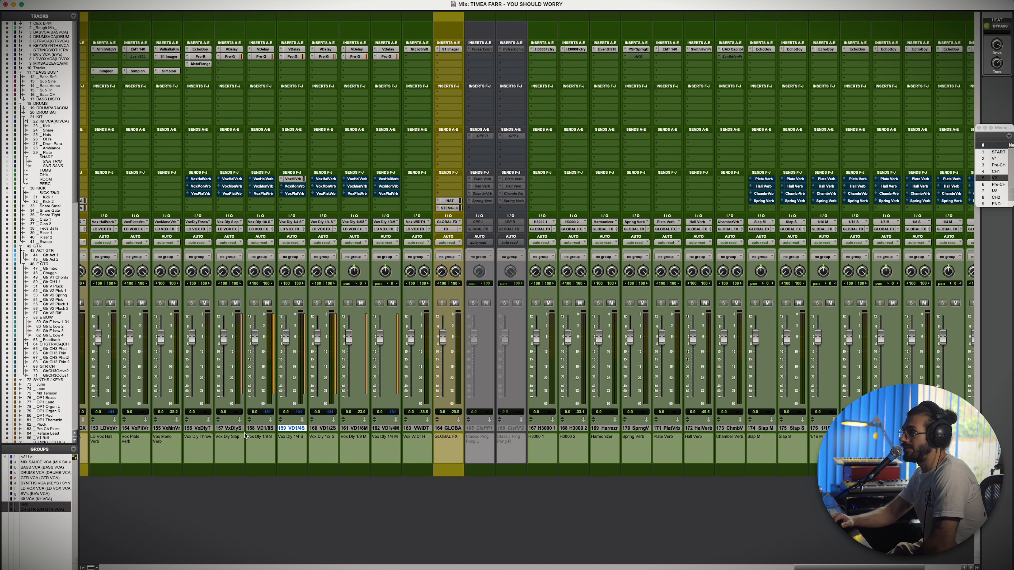
click(204, 429)
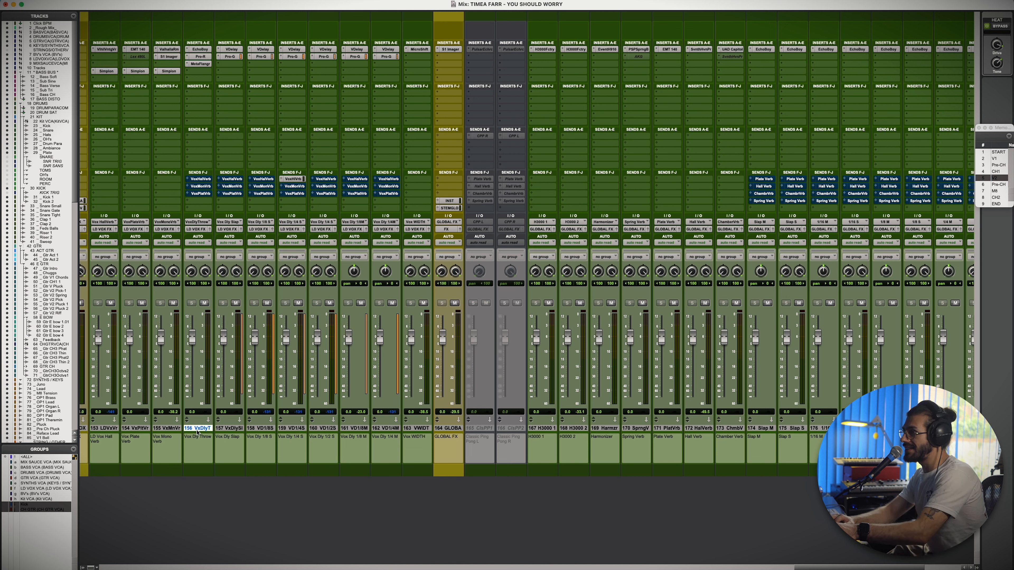
shift+click(387, 429)
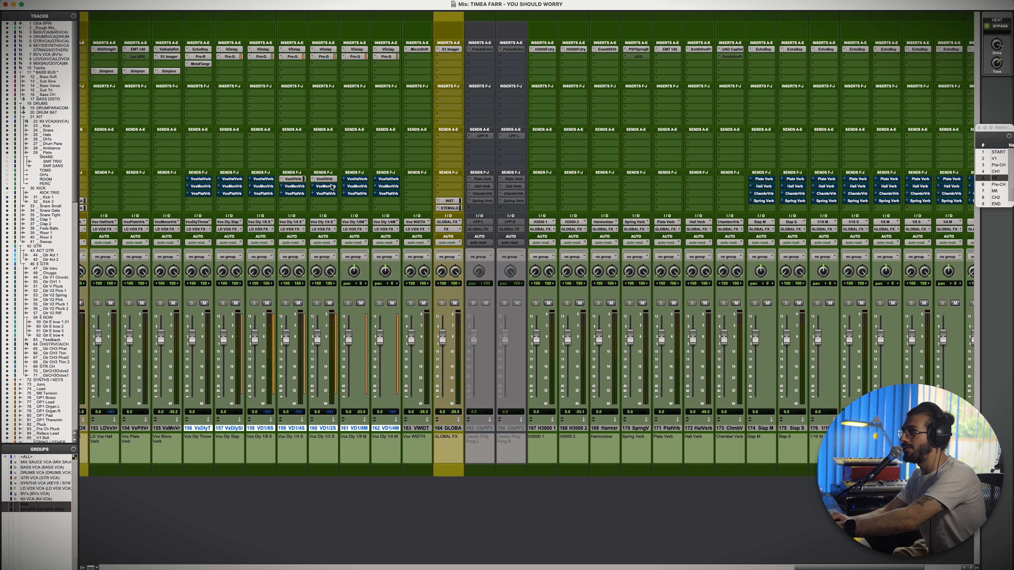
Step: Toggle the mutes of the vocal reverb sends on the Vox Dly 1/2 S return and restore their muted state
super+click(332, 187)
super+click(331, 187)
super+click(328, 181)
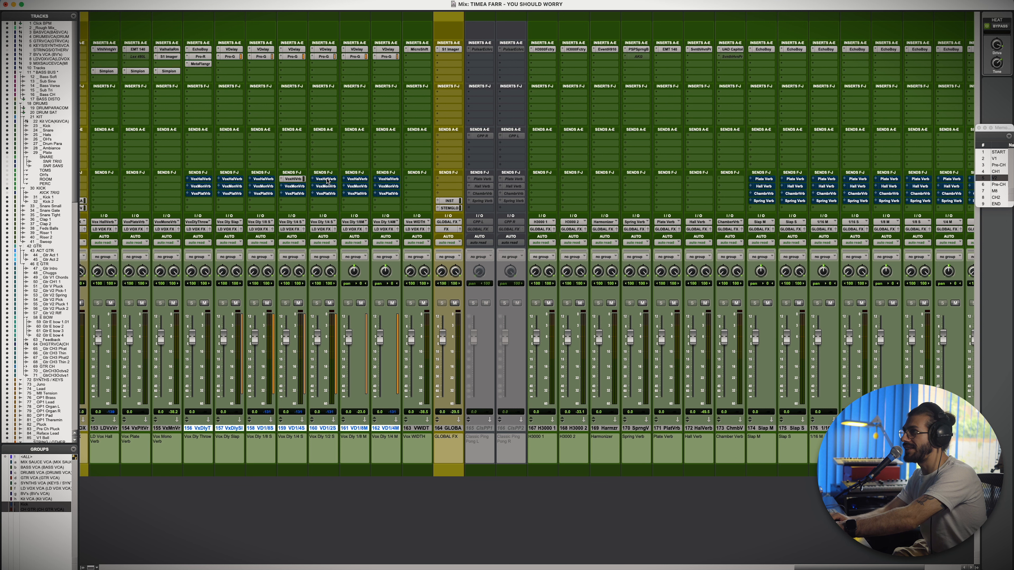
click(326, 180)
click(326, 180)
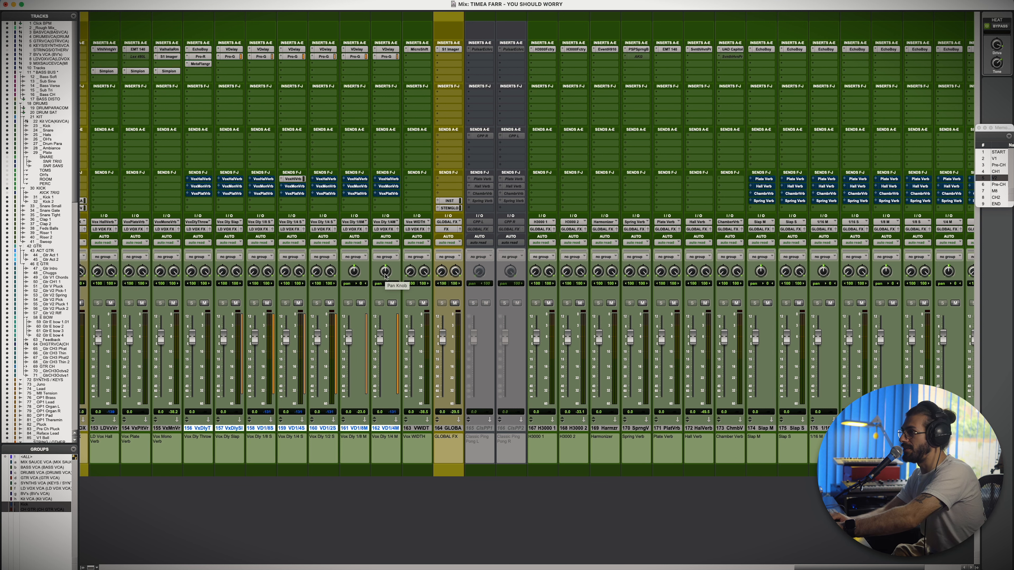
Step: Check the stem sends on the DRUMS SUB, BASS SUB and GTR SUB channels and close the send window
scroll(386, 276, right, 8)
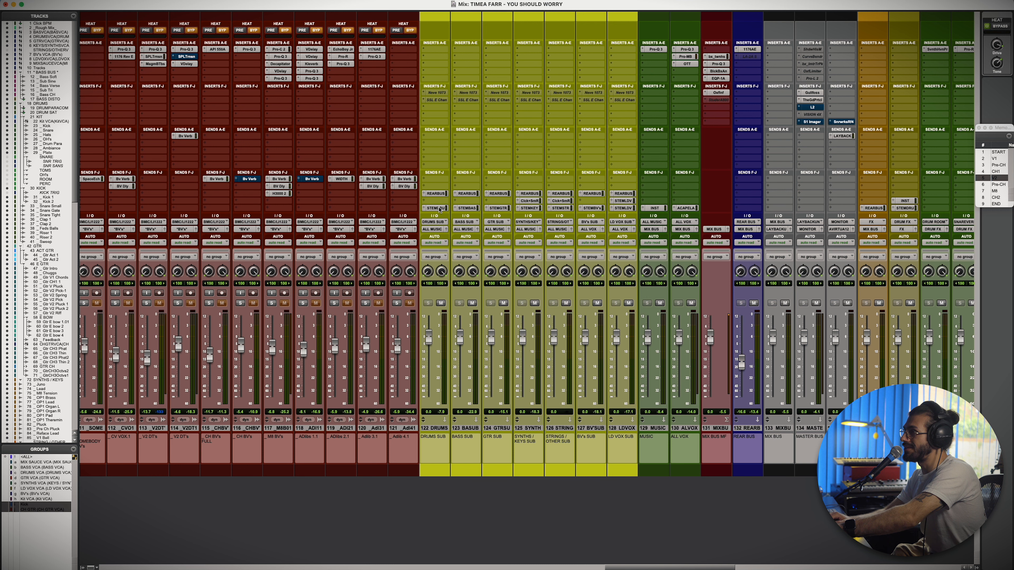
click(437, 208)
click(467, 208)
click(498, 208)
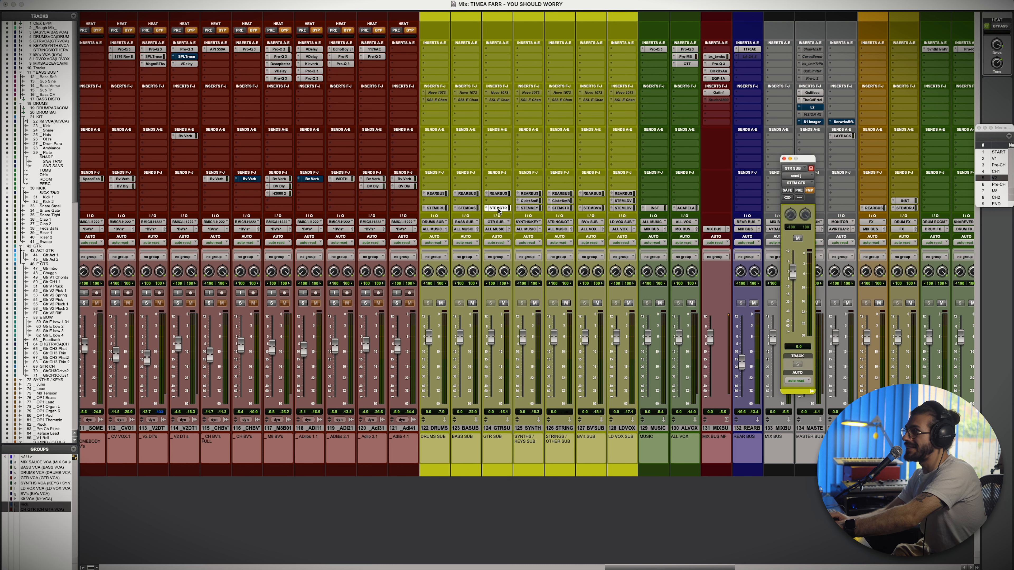
click(499, 208)
scroll(538, 258, right, 2)
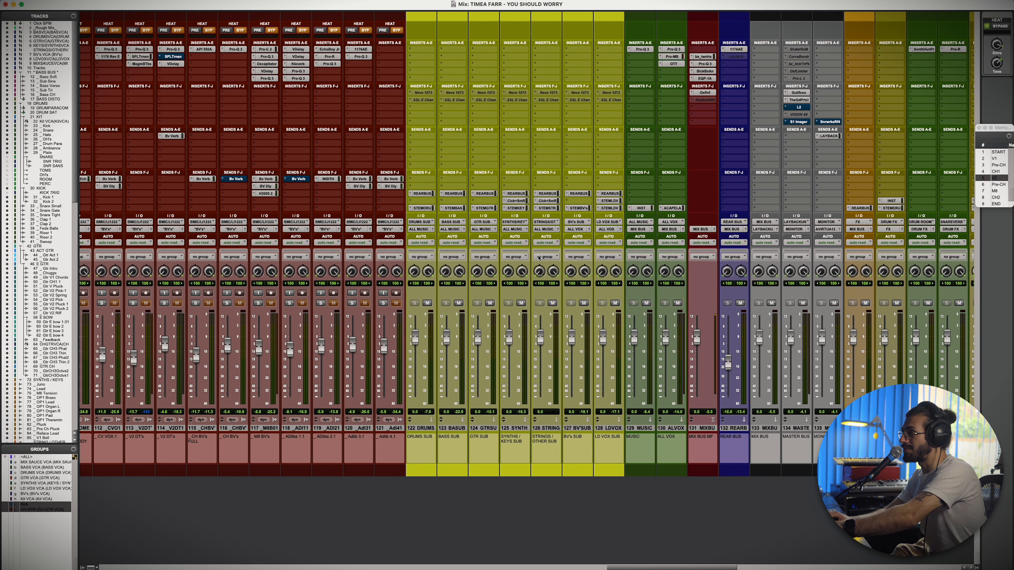
scroll(505, 250, right, 4)
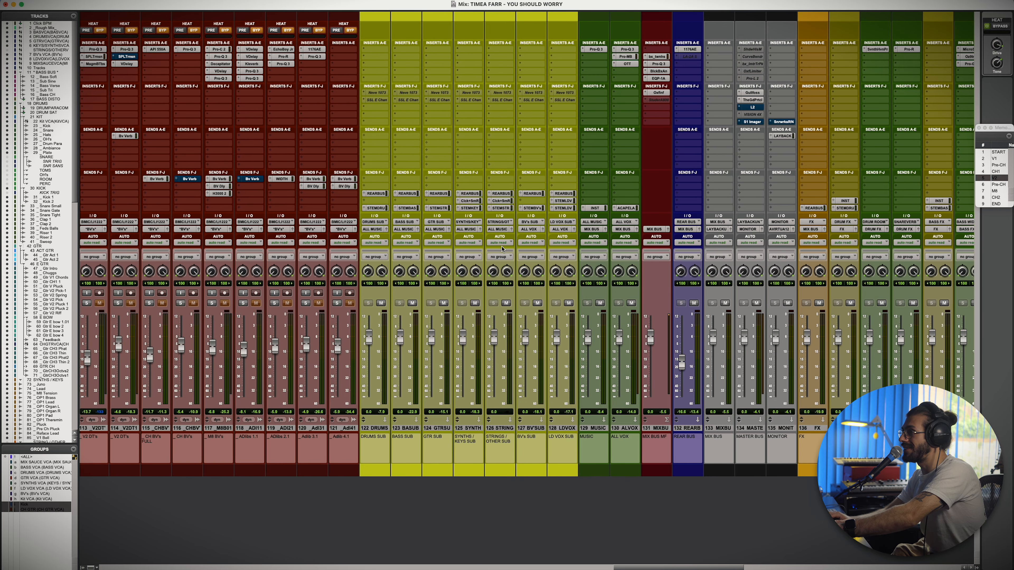
Step: Check the REAR BUS sends on the DRUMS SUB, BASS SUB, GTR SUB and SYNTHS/KEYS SUB channels
scroll(502, 248, right, 6)
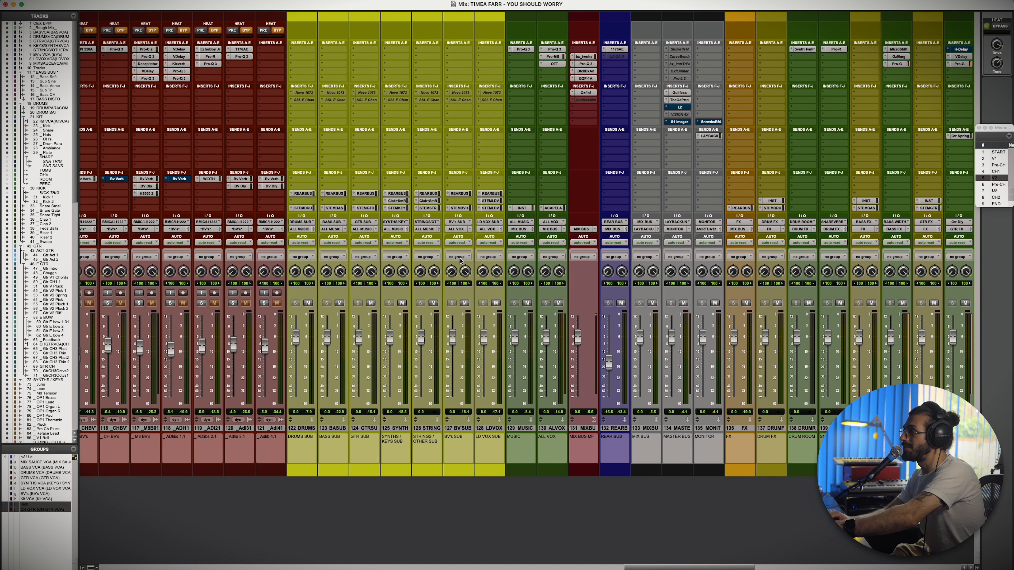
scroll(353, 211, left, 3)
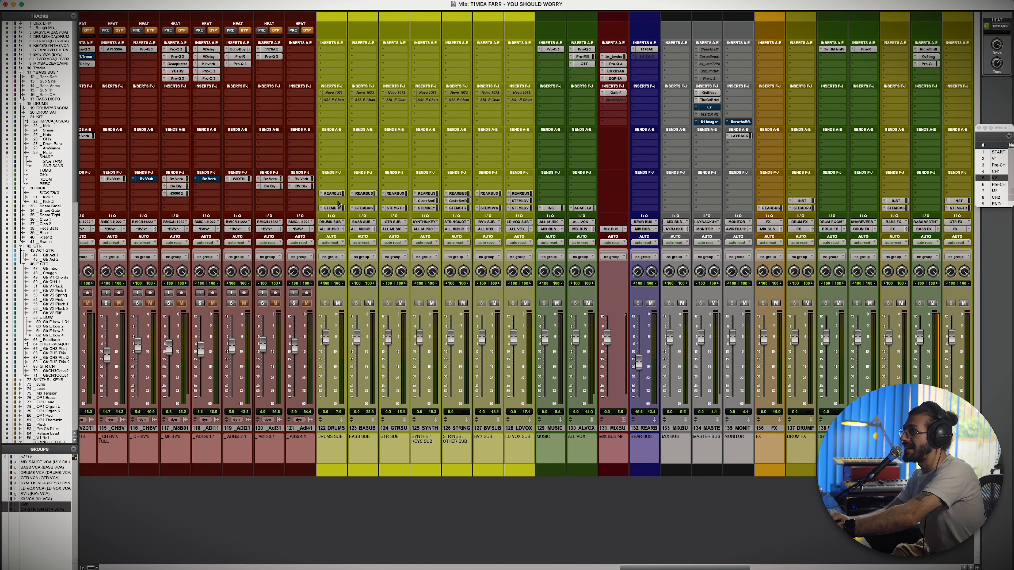
click(331, 194)
click(364, 194)
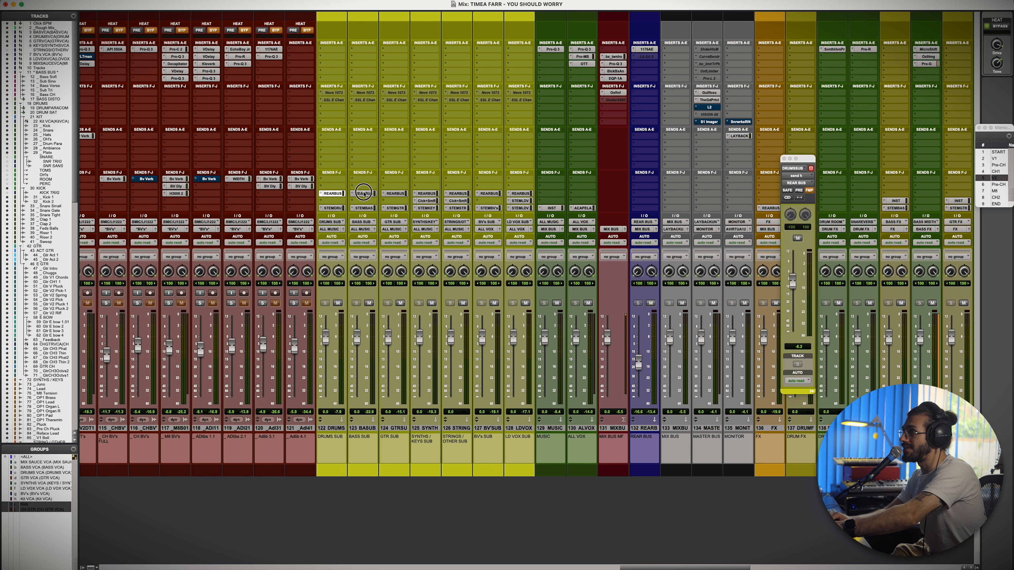
click(397, 194)
click(426, 194)
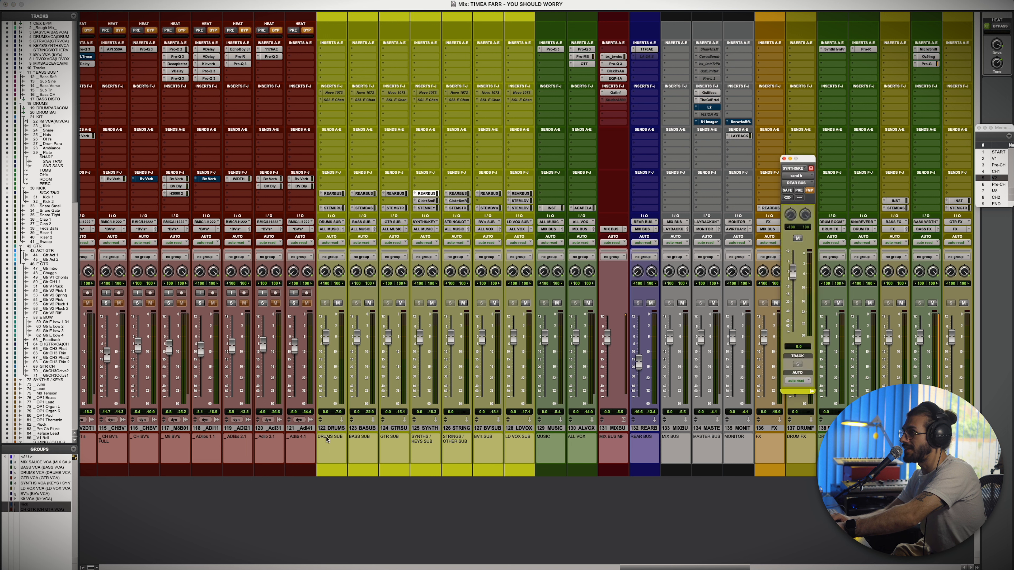
Step: Select the sub groups from DRUMS SUB to LD VOX SUB, close the send window and select the REAR BUS channel instead
click(330, 428)
shift+click(519, 428)
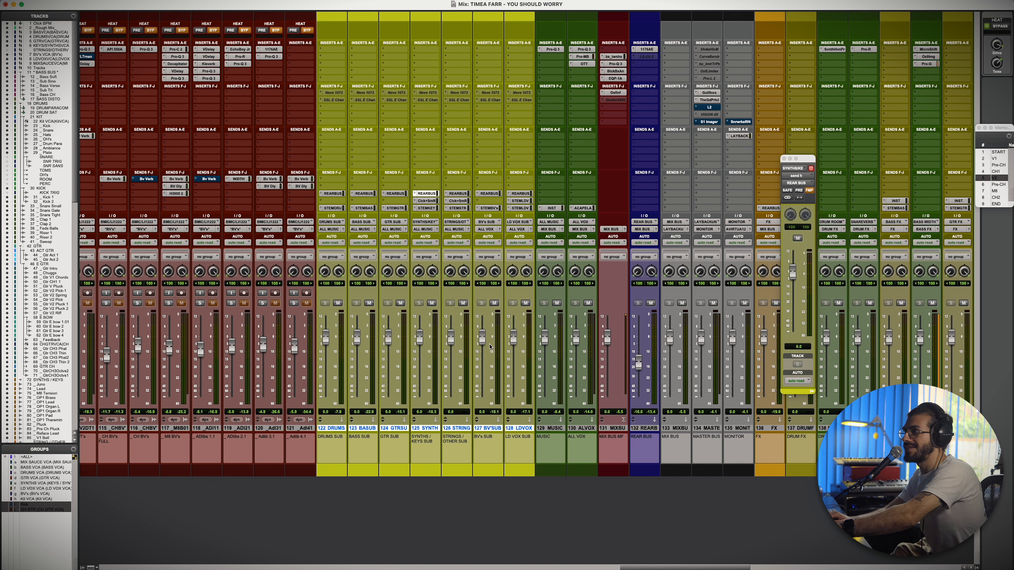
click(783, 159)
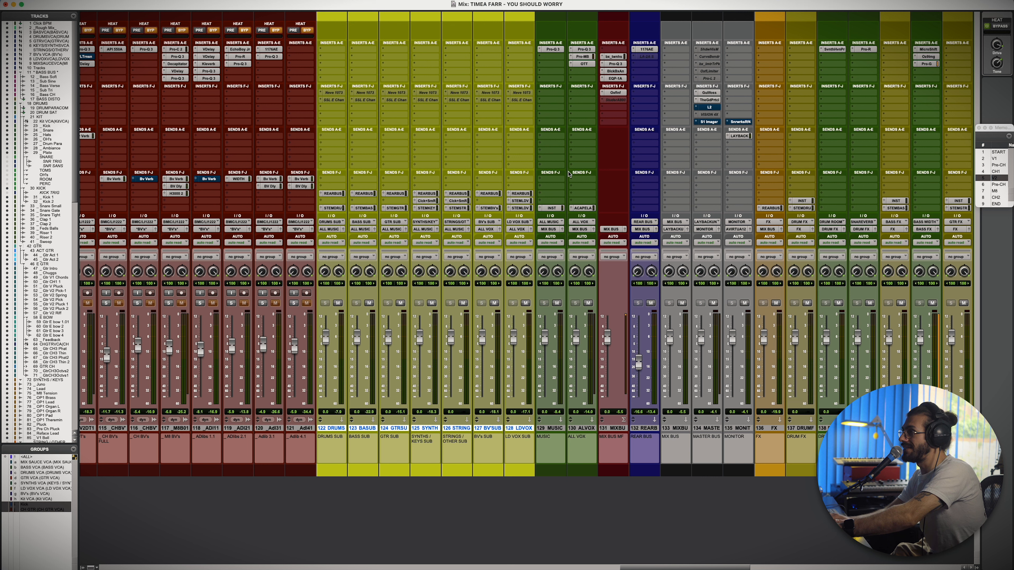
click(641, 427)
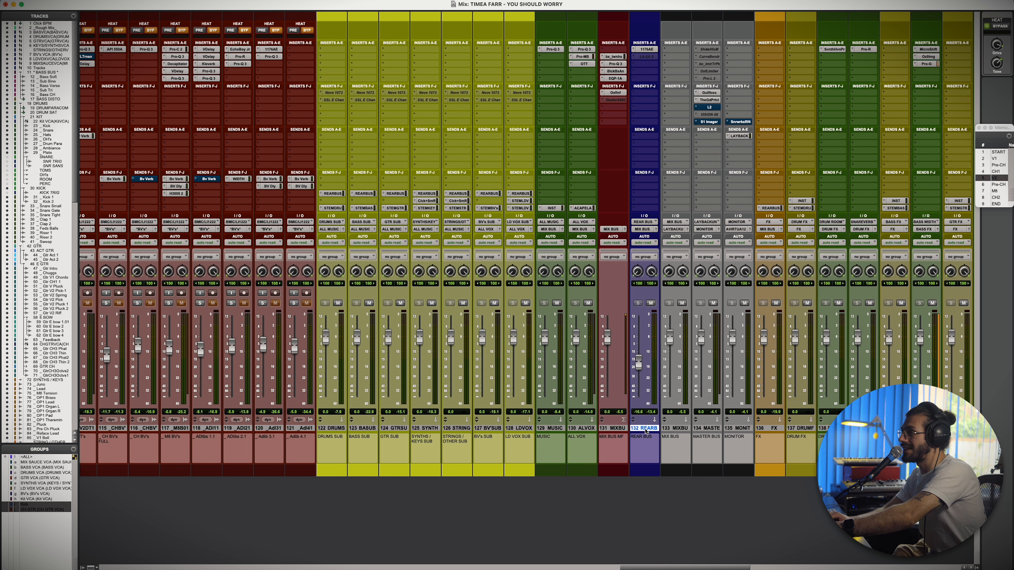